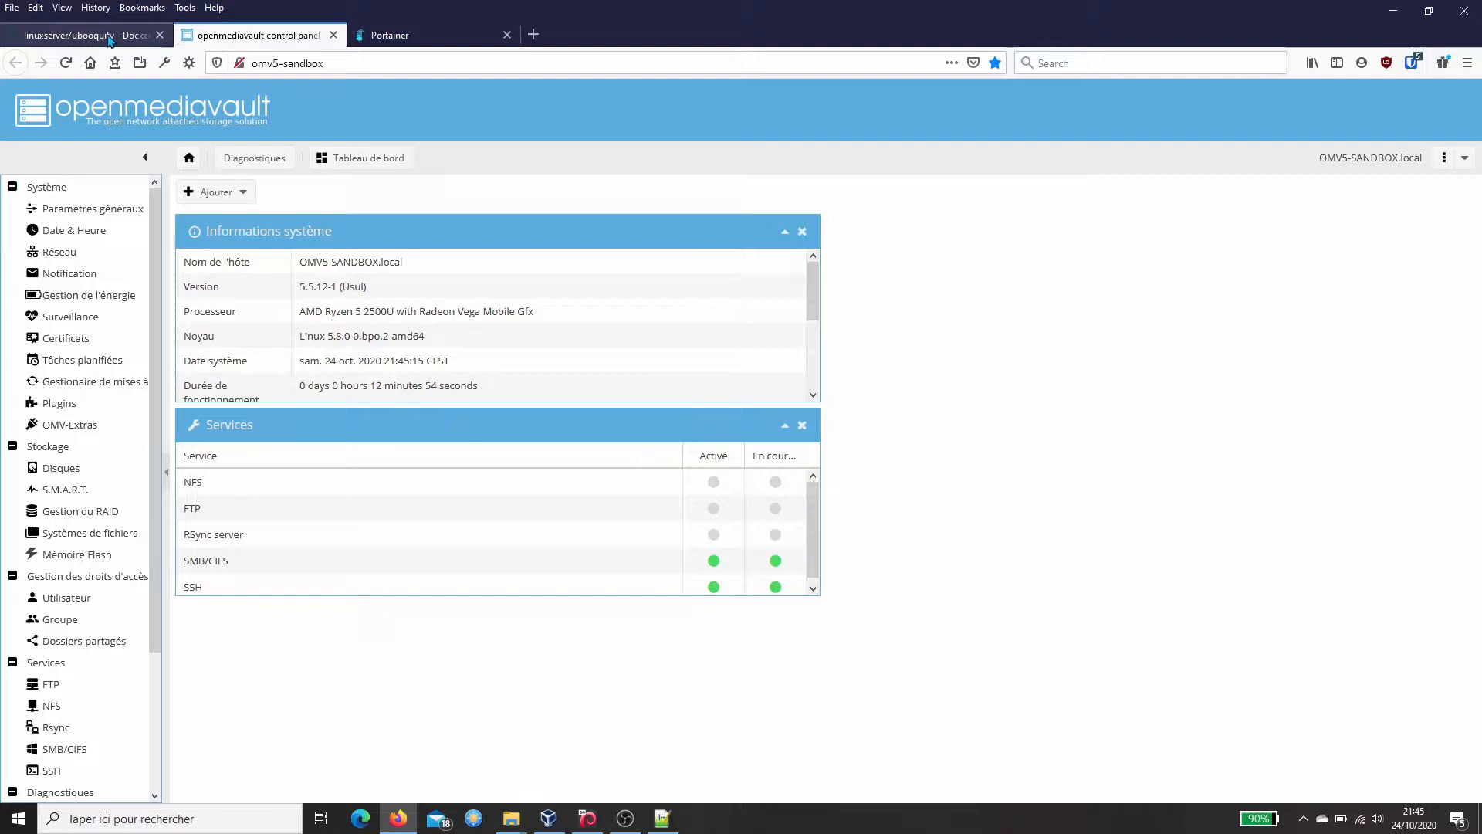
- Review the linuxserver/ubooquity page on Docker Hub, from the image description through supported architectures to the docker-compose usage example
left_click(110, 37)
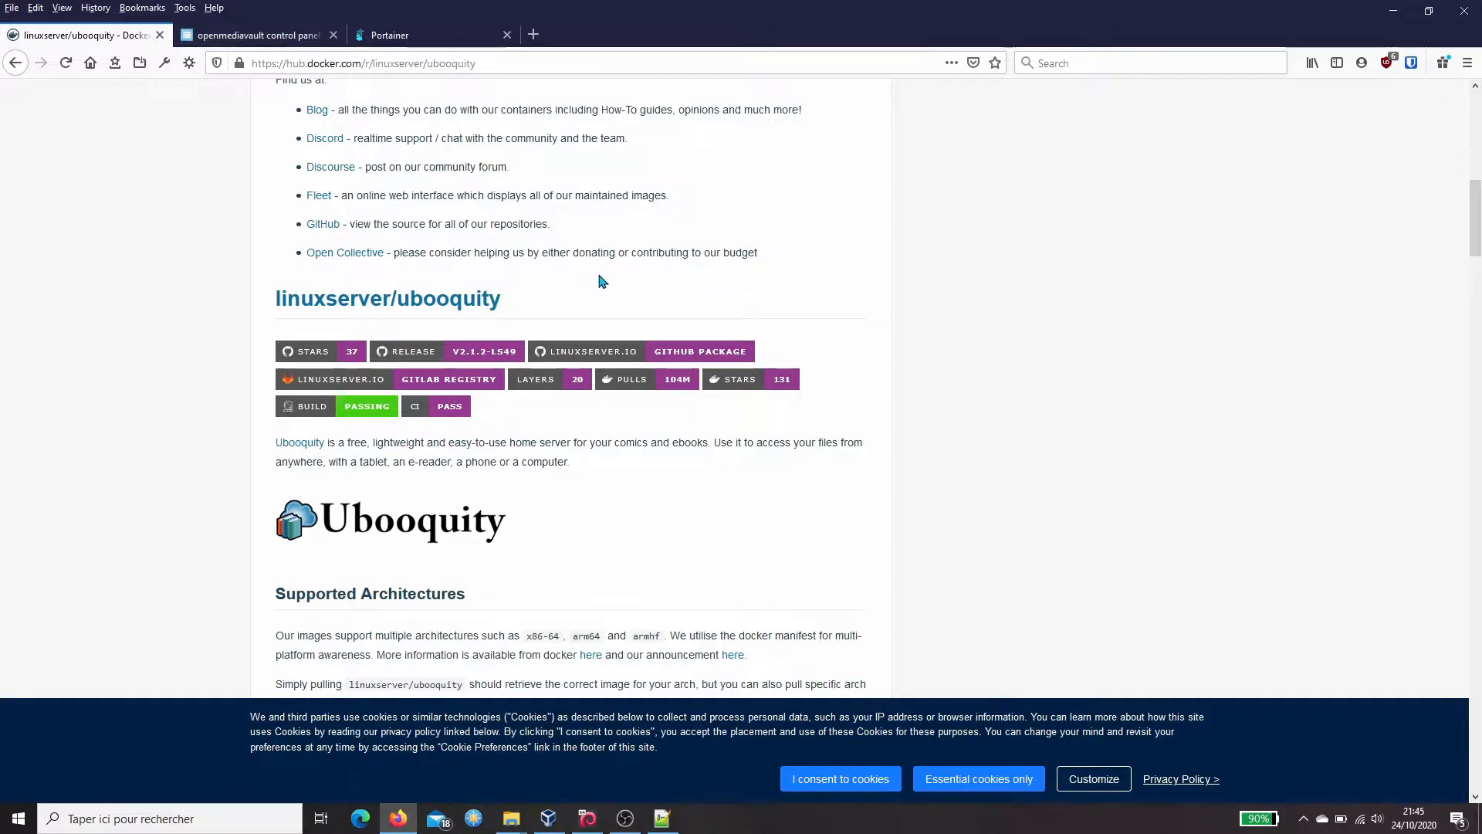
scroll(602, 286, "up", 10)
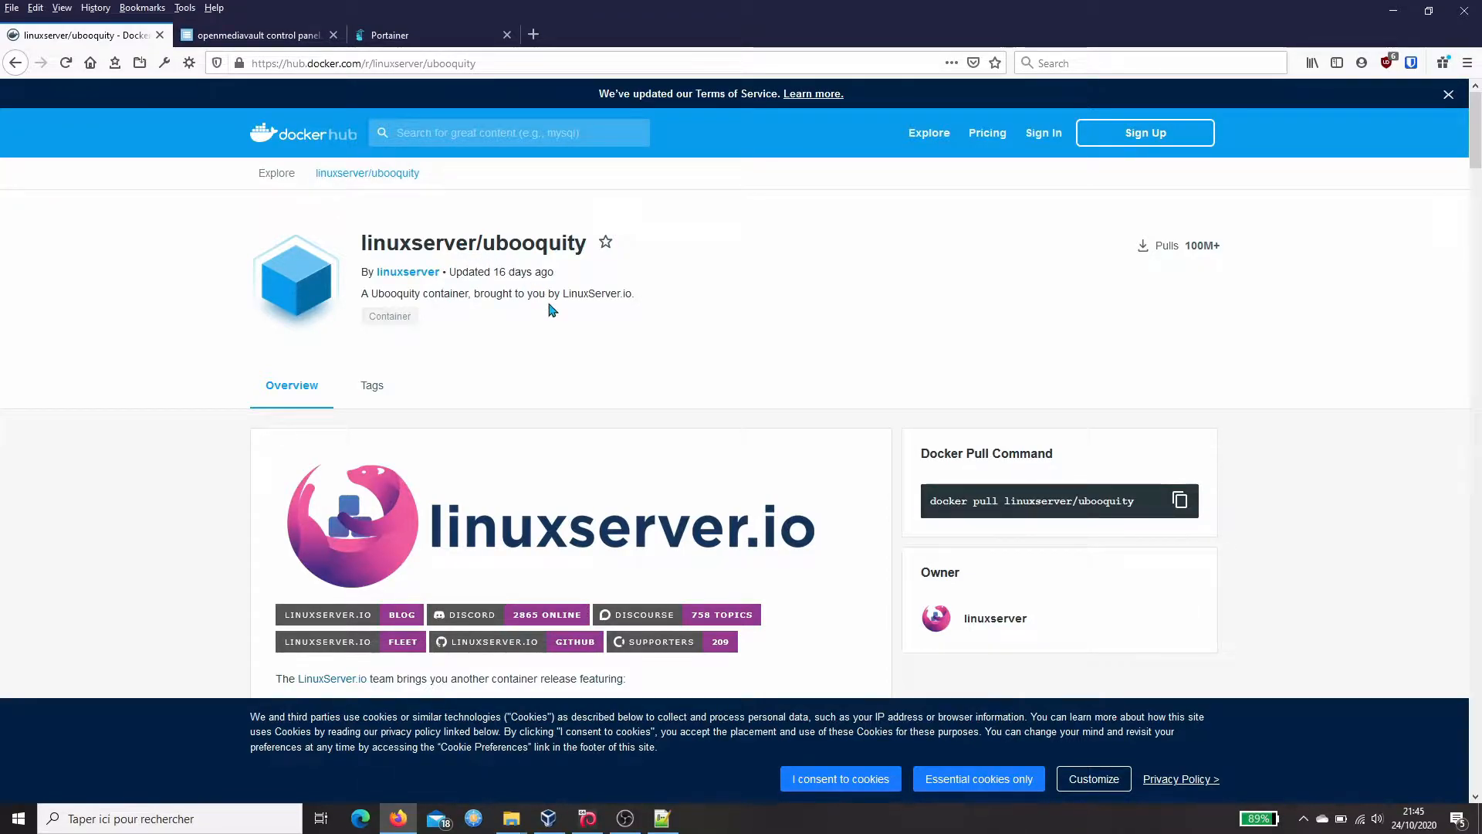
scroll(592, 396, "down", 6)
scroll(593, 396, "down", 6)
scroll(507, 294, "down", 4)
scroll(506, 293, "up", 2)
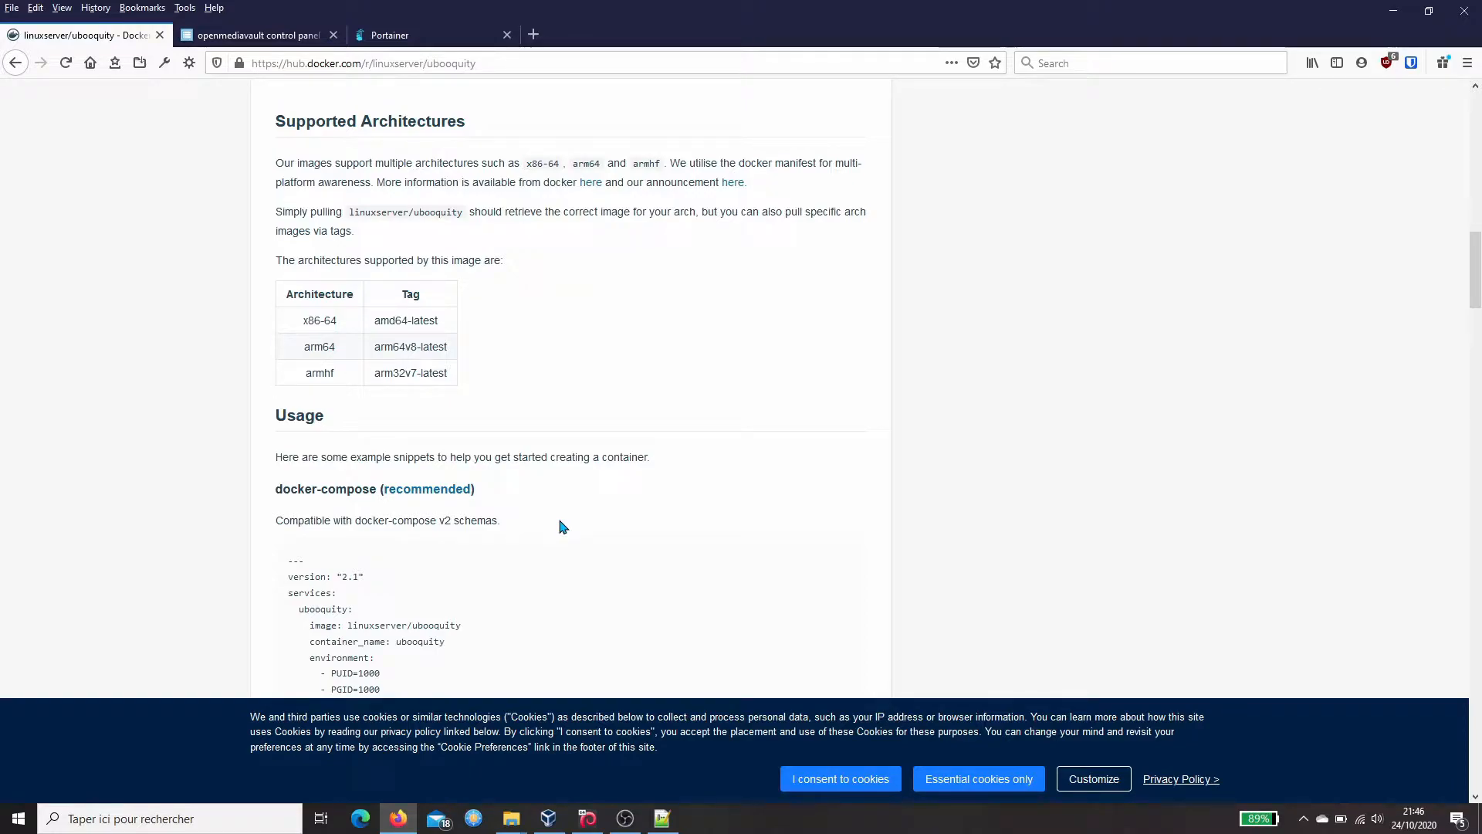
scroll(562, 526, "down", 3)
scroll(562, 524, "down", 1)
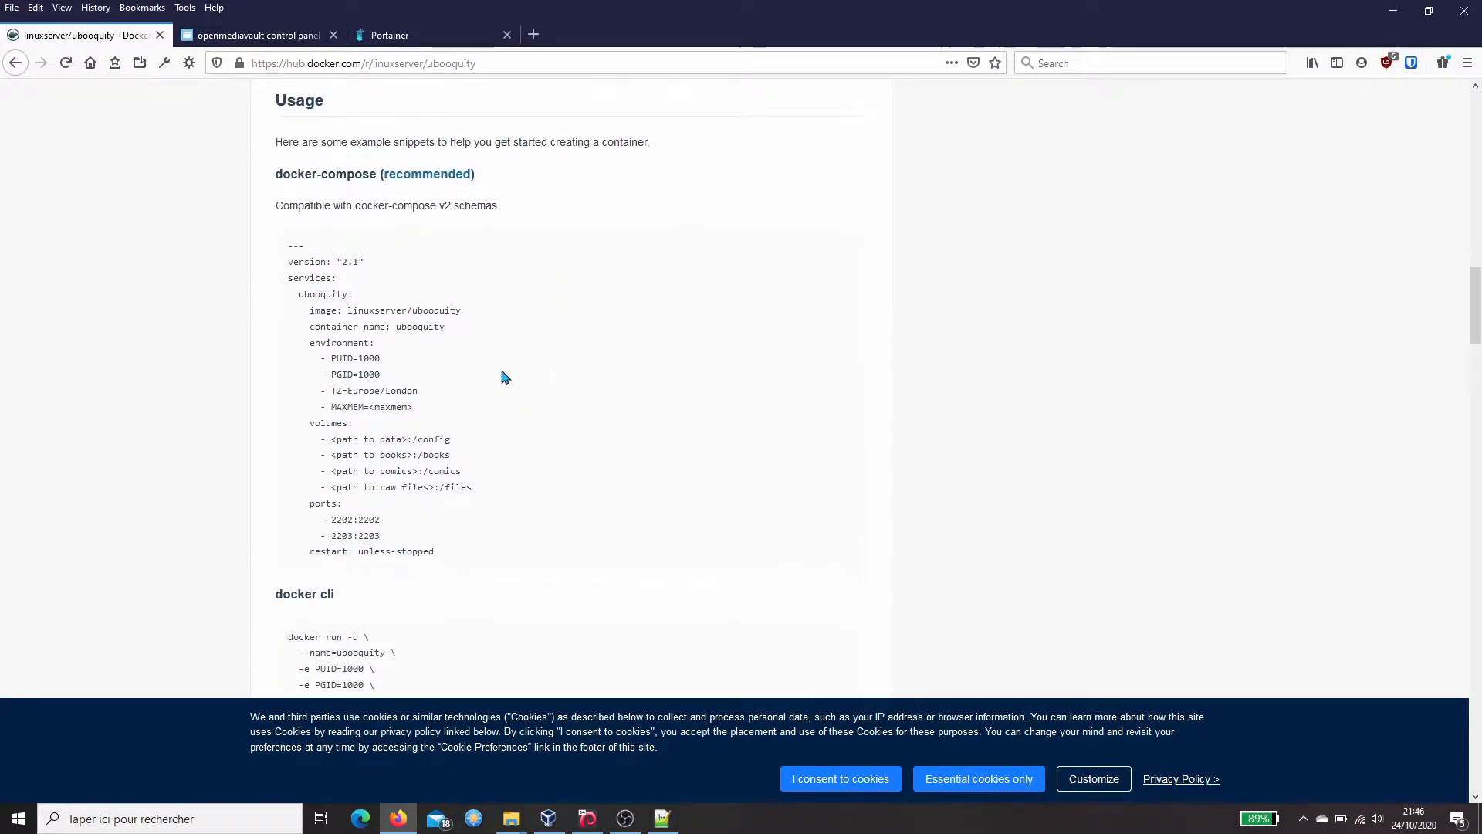
- Switch to Portainer and start creating a new stack on the local endpoint
left_click(377, 37)
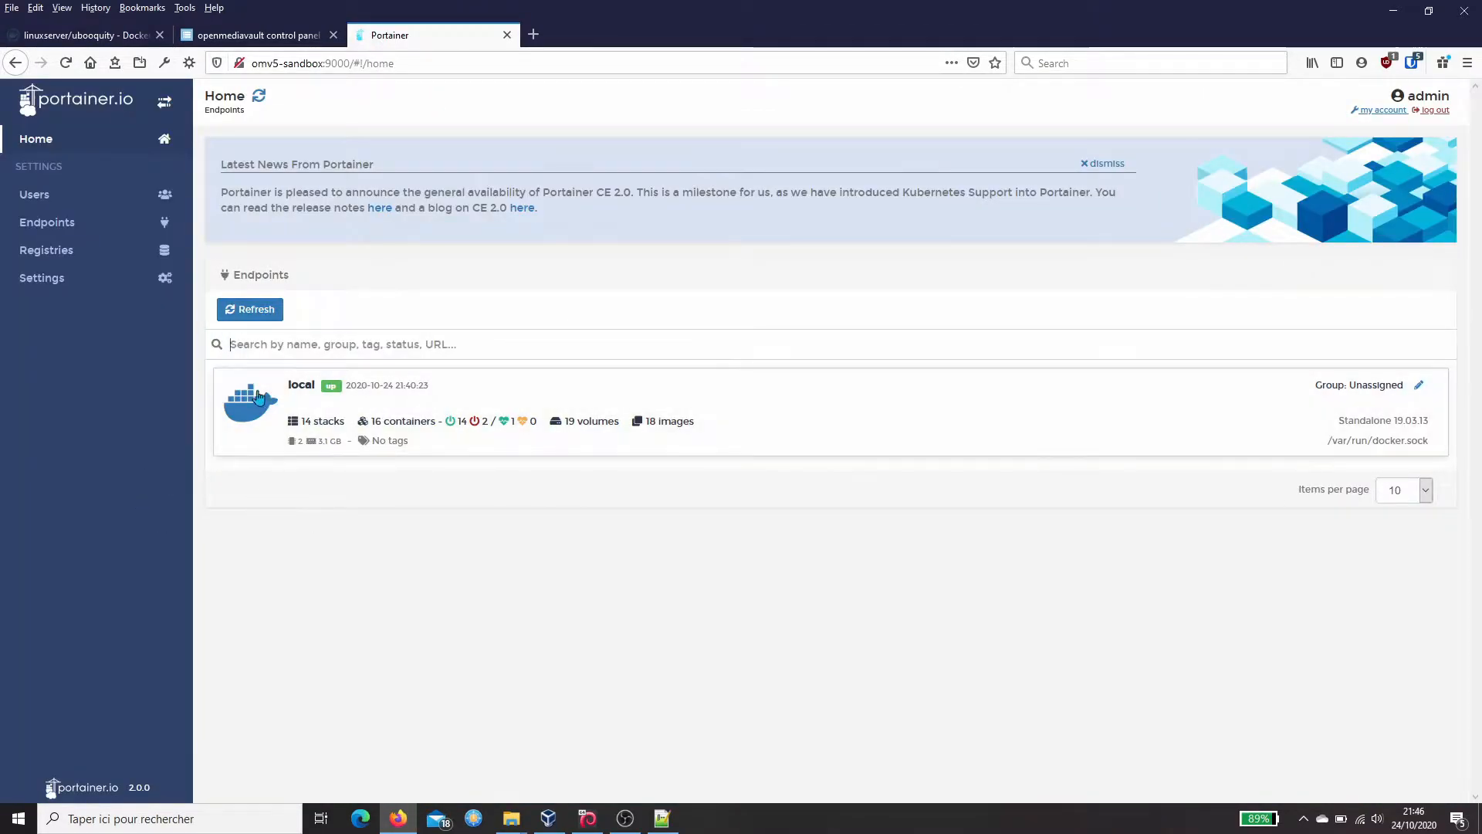
left_click(467, 432)
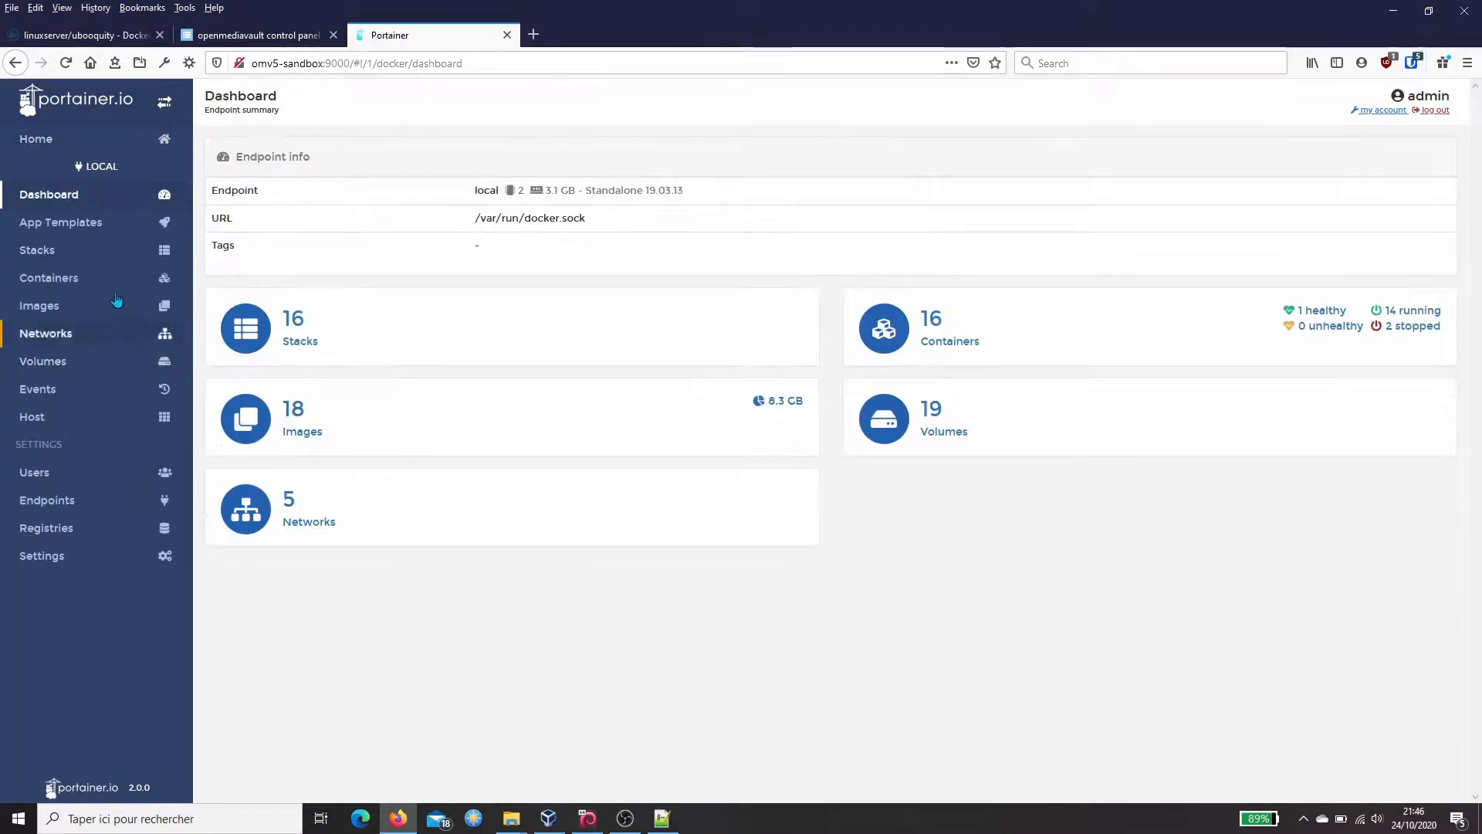
left_click(58, 257)
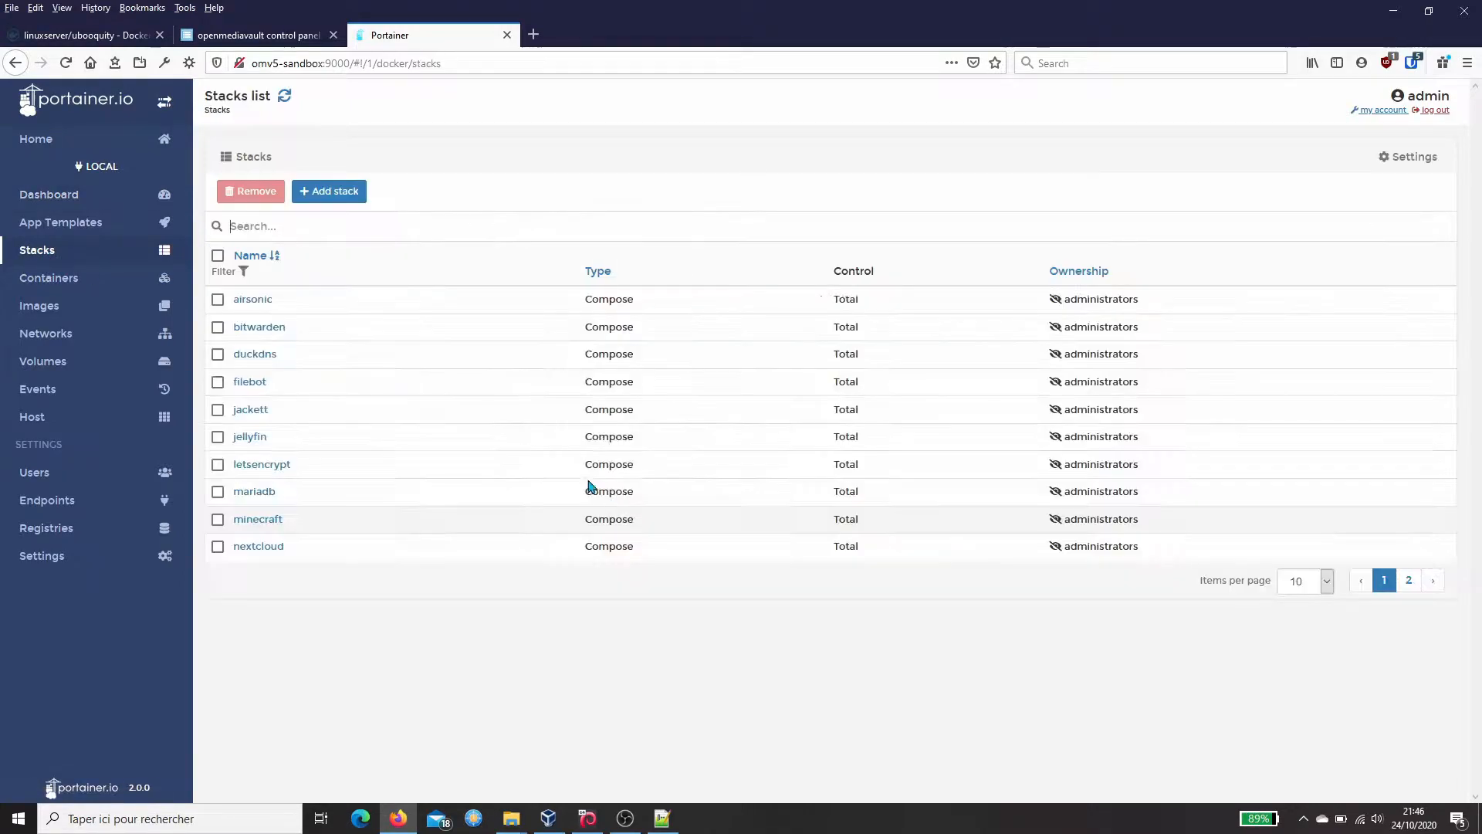
left_click(325, 193)
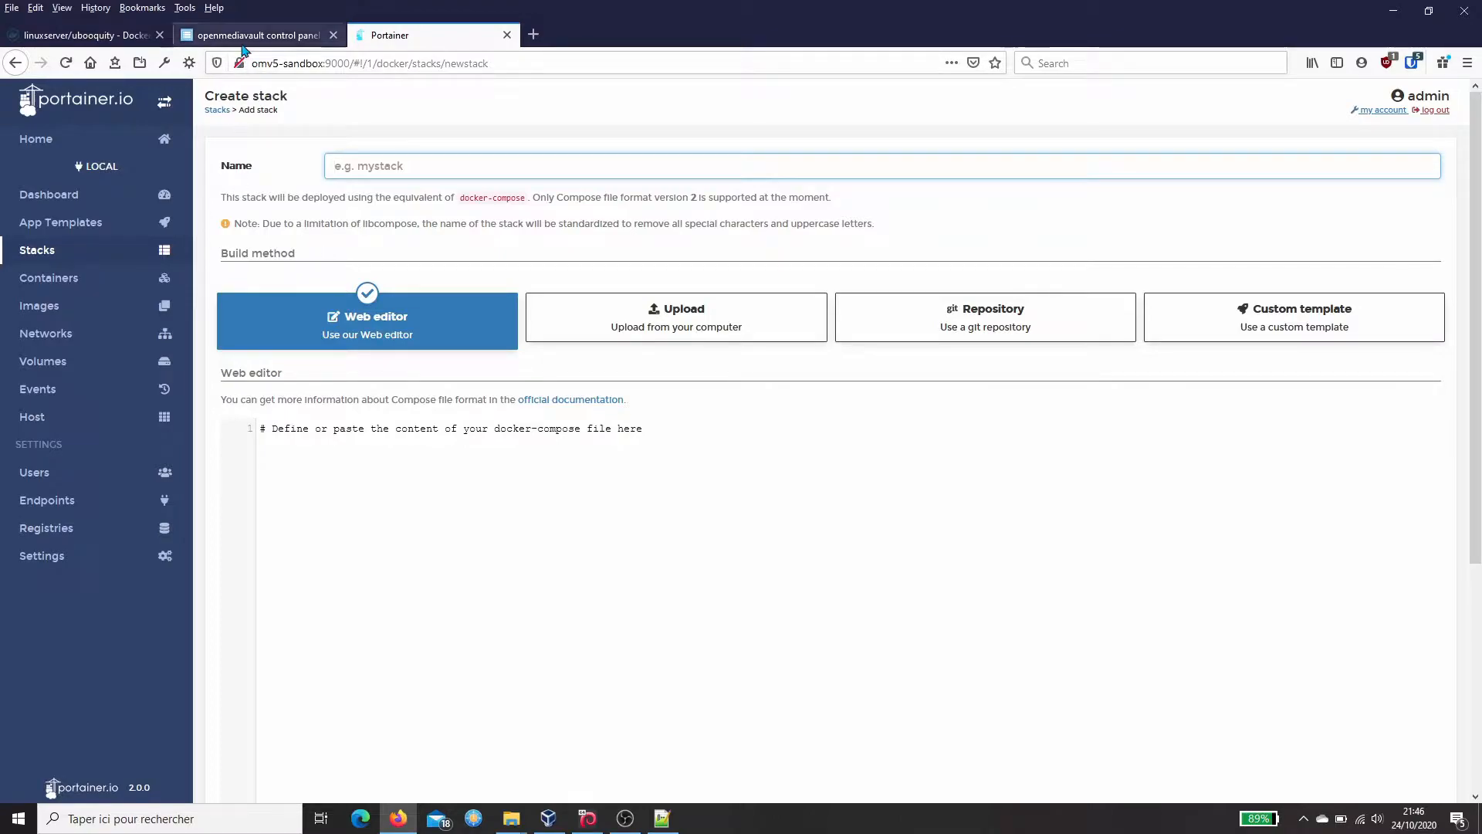
- Copy the docker-compose example, from the version line to the restart line, from Docker Hub into the new stack's web editor
left_click(85, 35)
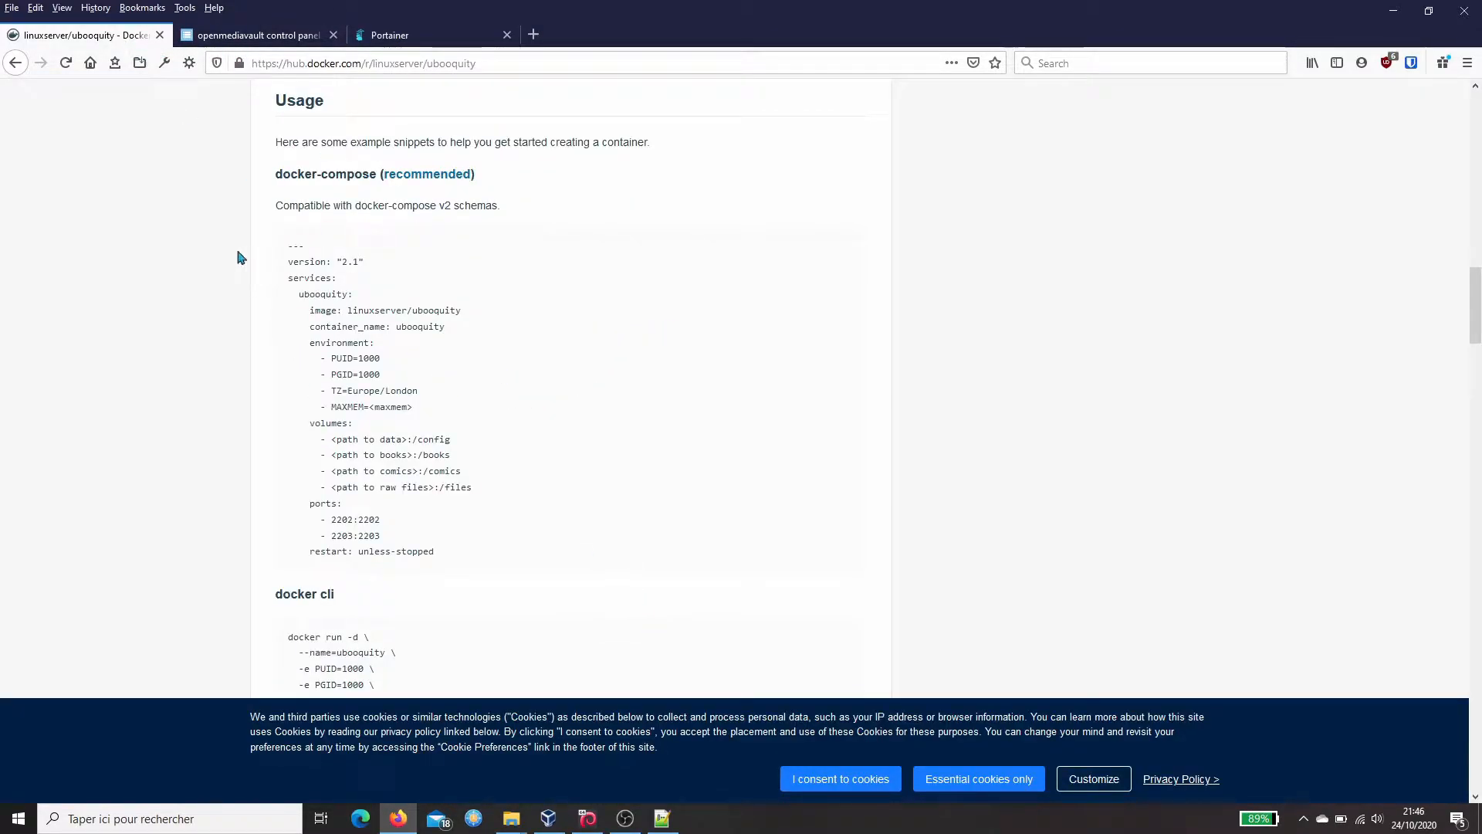
left_click_drag(289, 259, 448, 557)
key("ctrl+c")
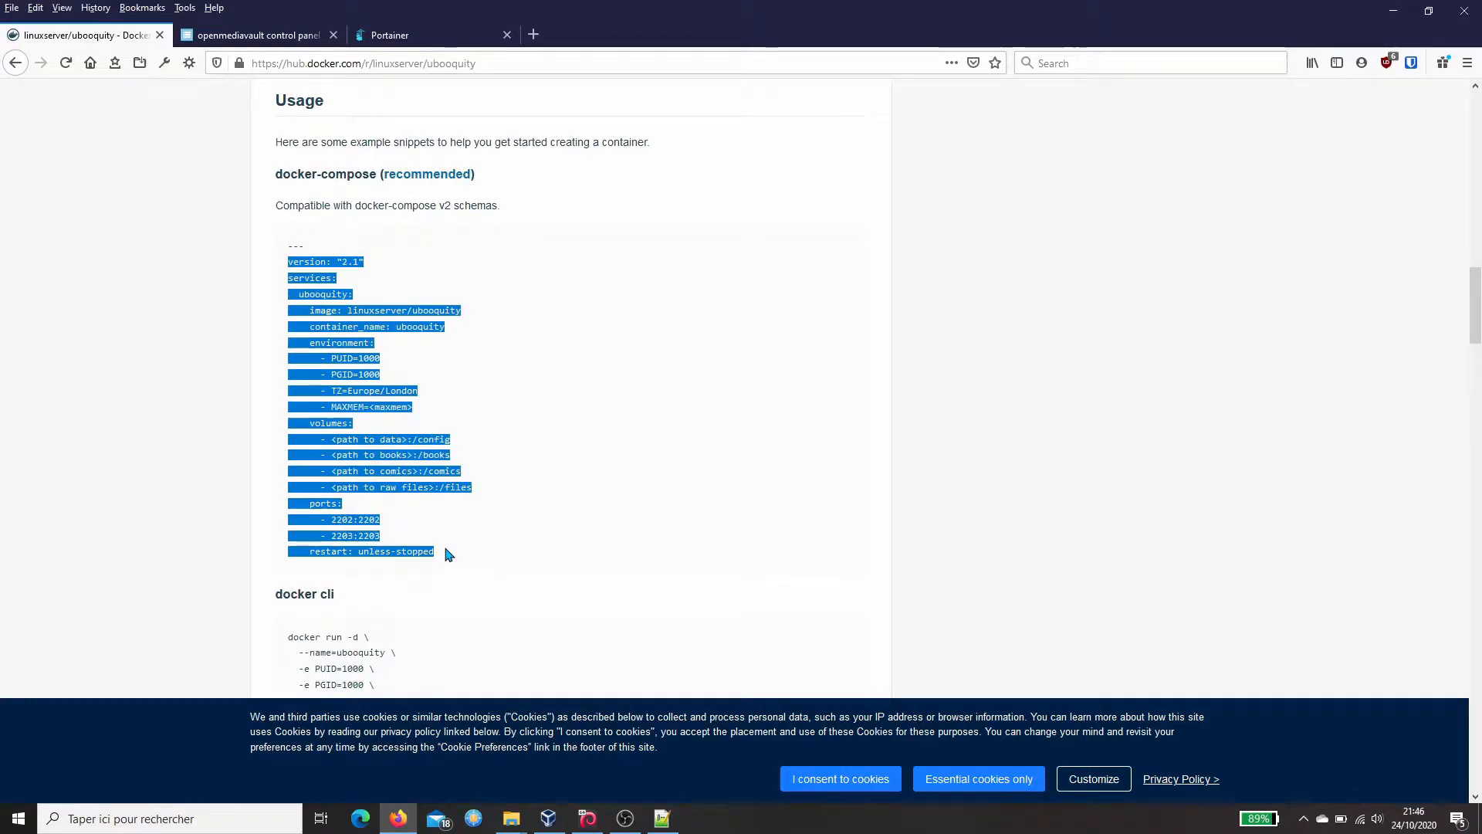
key("alt+Tab")
key("alt+Tab")
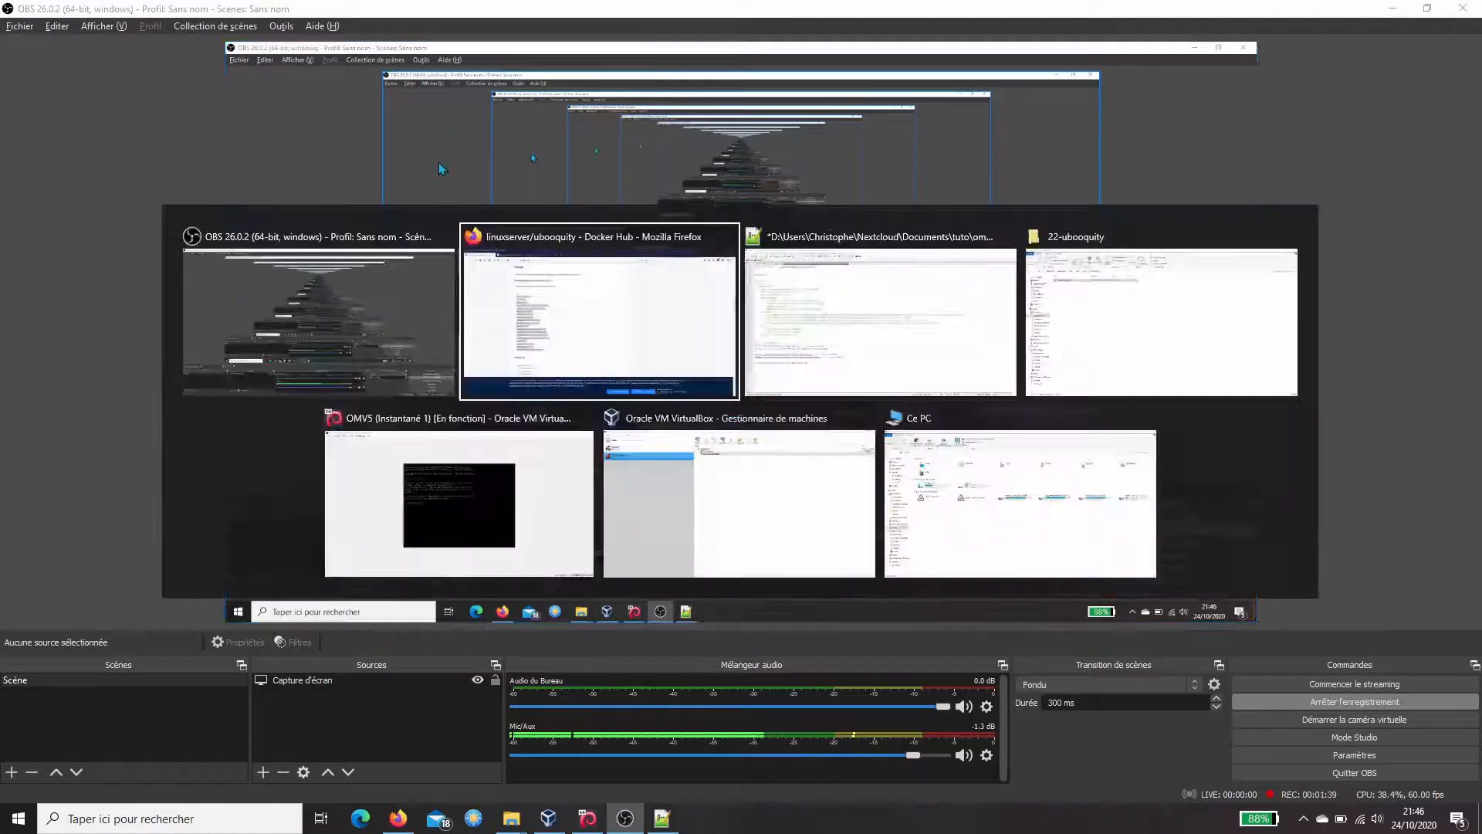
left_click(394, 35)
left_click(398, 432)
key("ctrl+v")
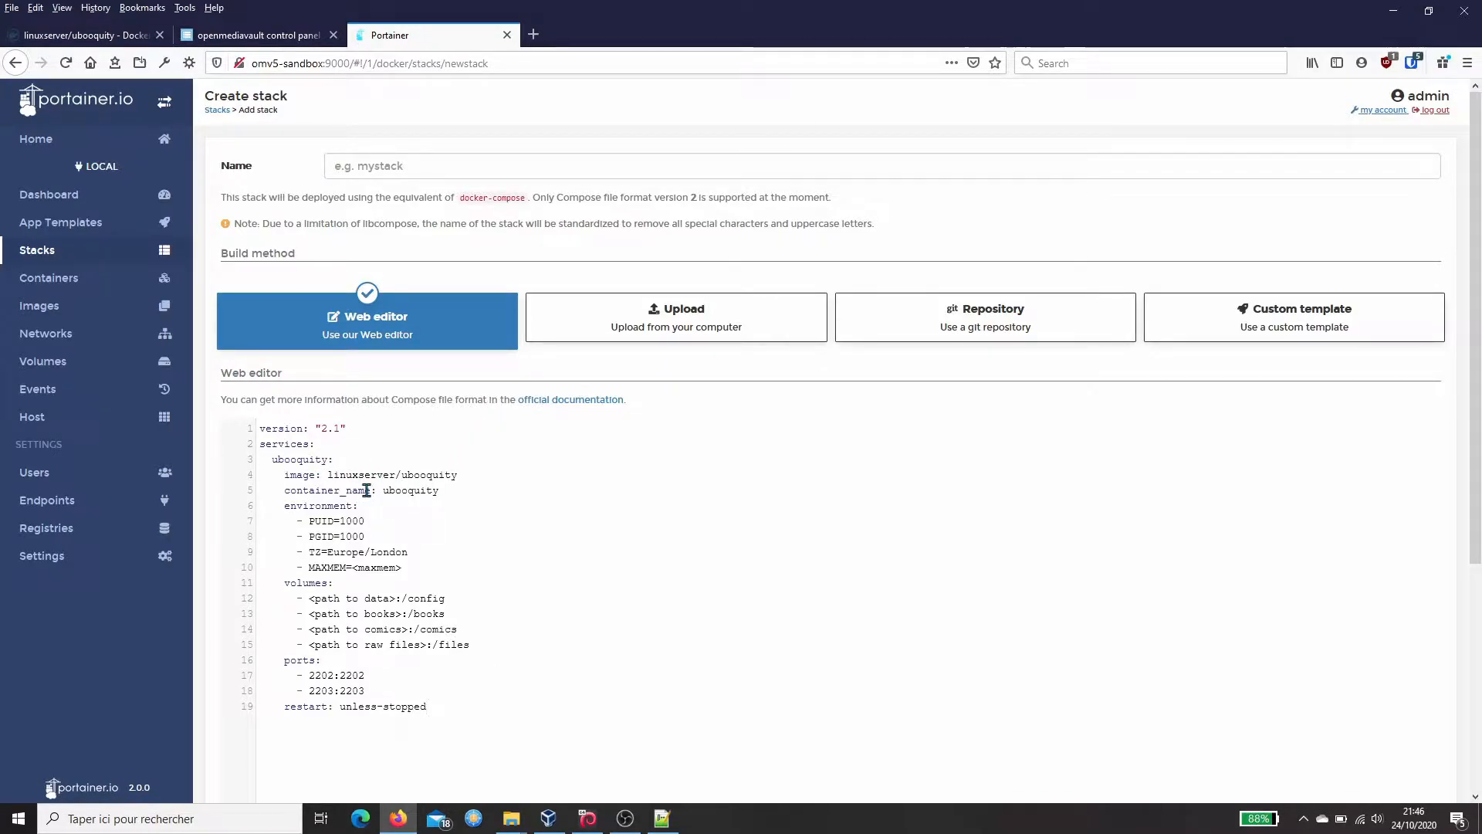
- Set PUID to 1001, copied from the cmd_sandbox.md notes in Notepad++, and PGID to 100 in the stack's environment section
mouse_move(661, 827)
left_click(369, 528)
left_click(662, 818)
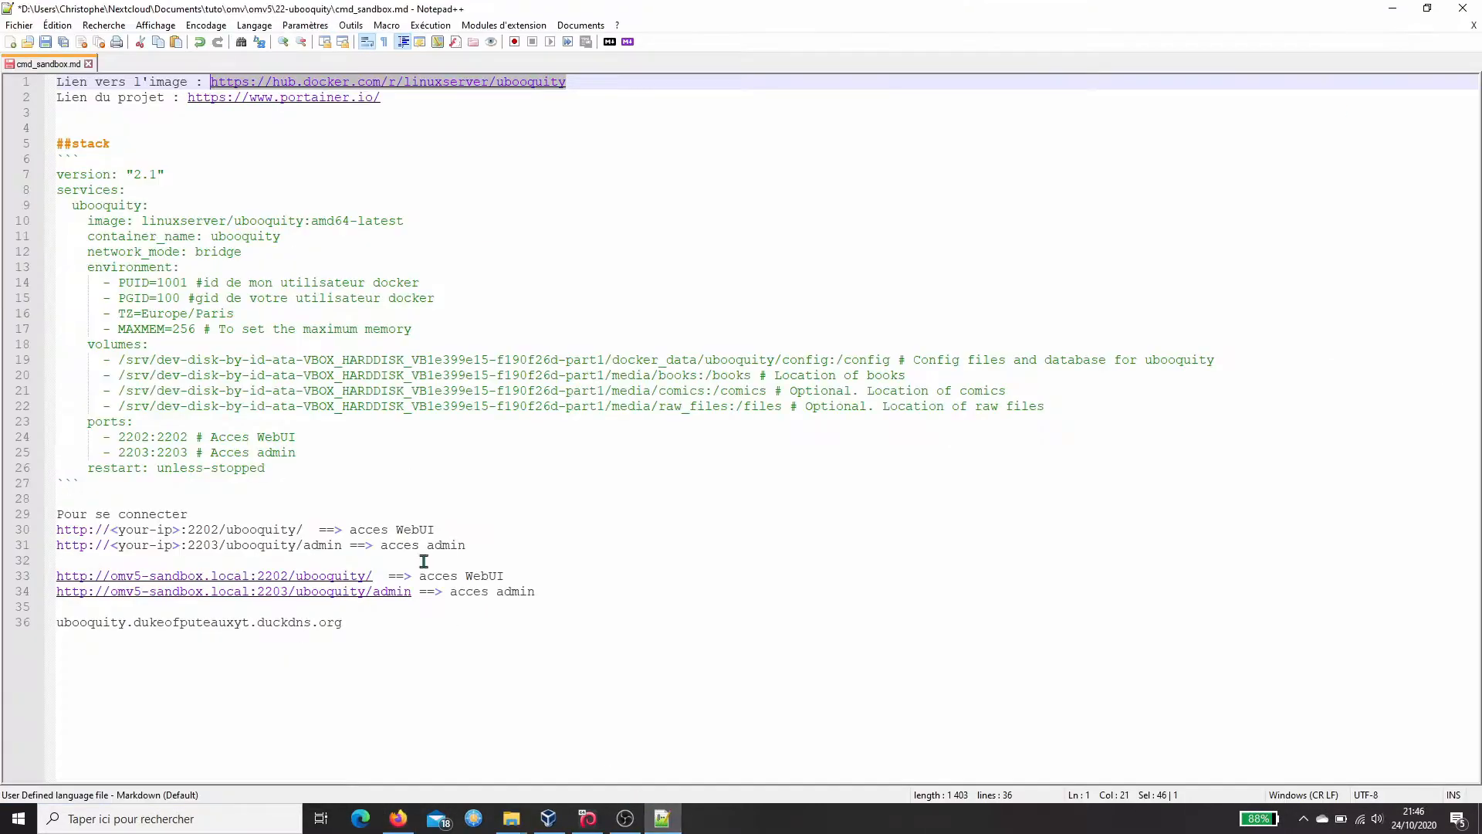
double_click(168, 283)
key("ctrl+c")
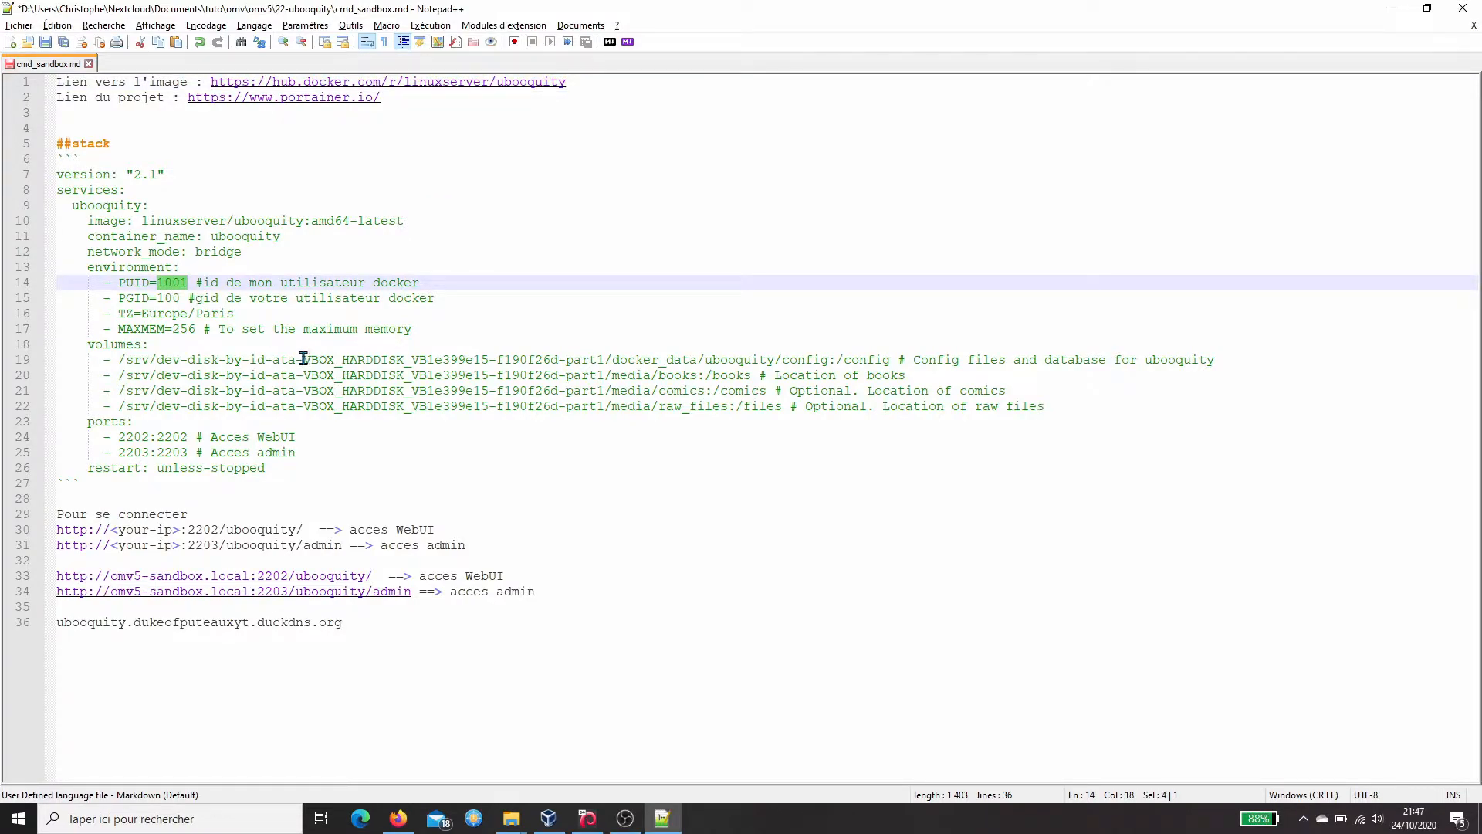
key("alt+Tab")
double_click(351, 521)
key("ctrl+v")
key("Down")
key("BackSpace")
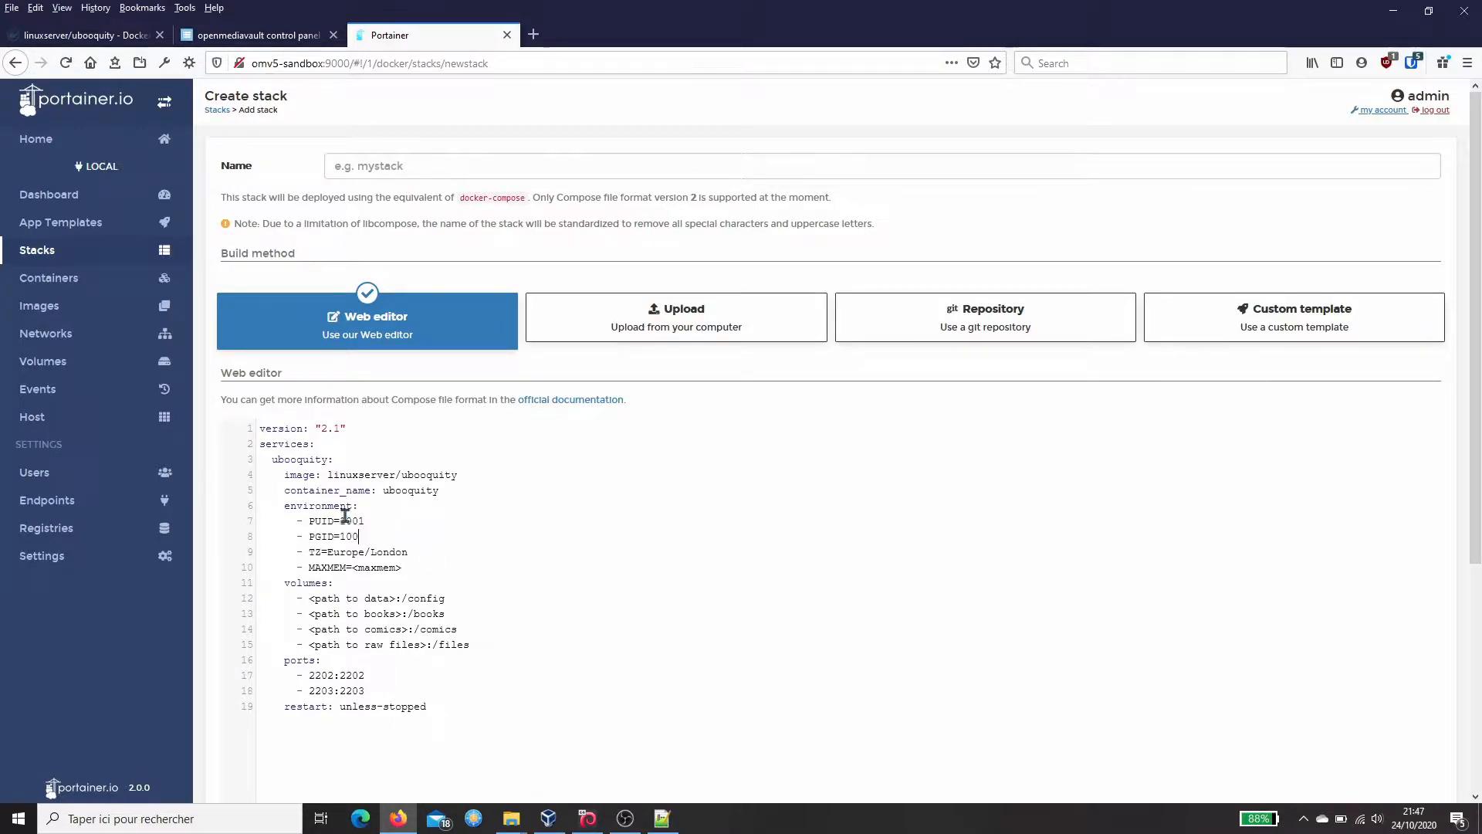
- Open an SSH session to omv5-sandbox in MobaXterm and check the docker user's uid and gid with "id docker"
left_click(29, 825)
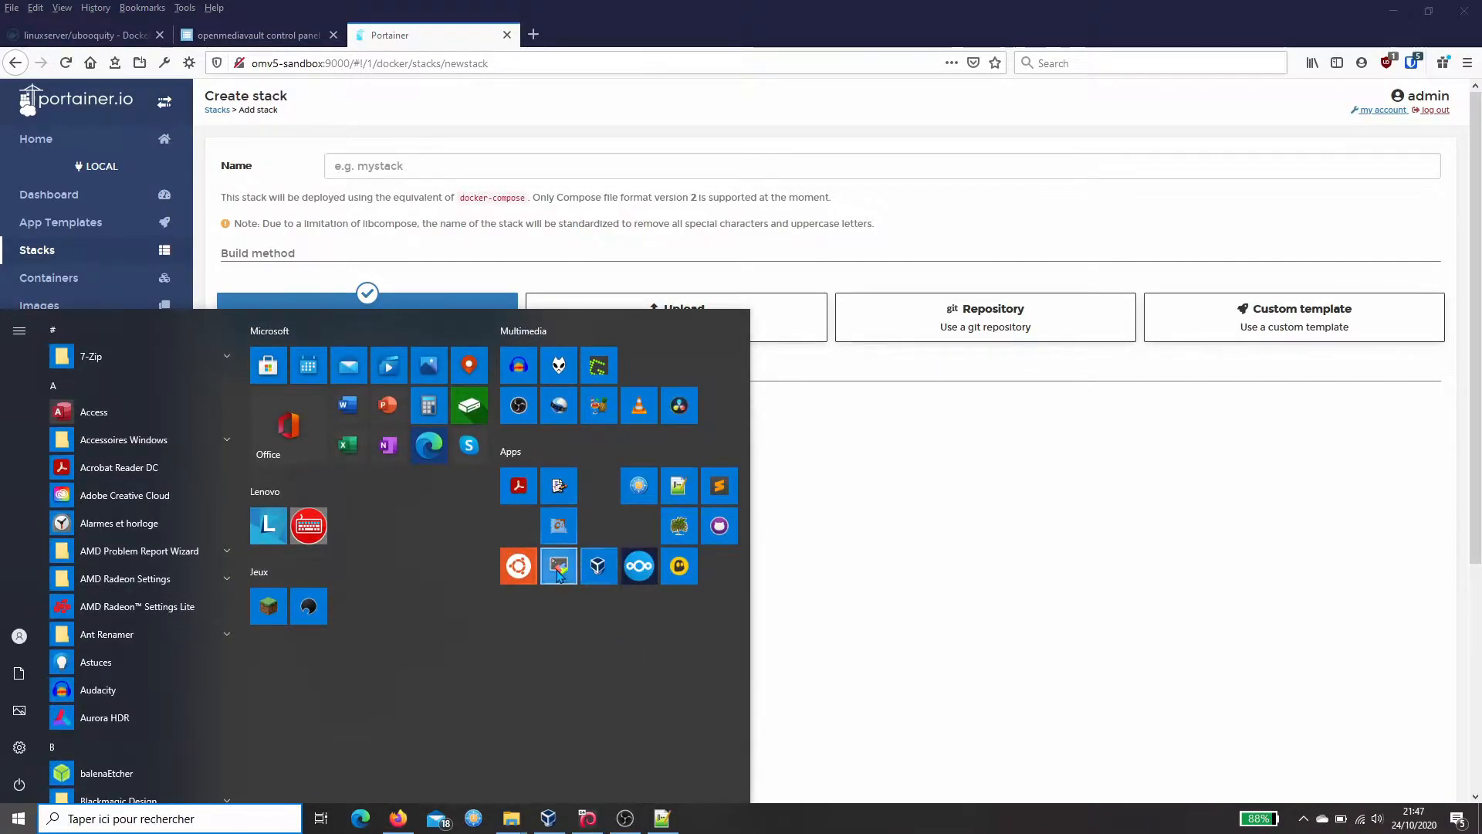
left_click(757, 737)
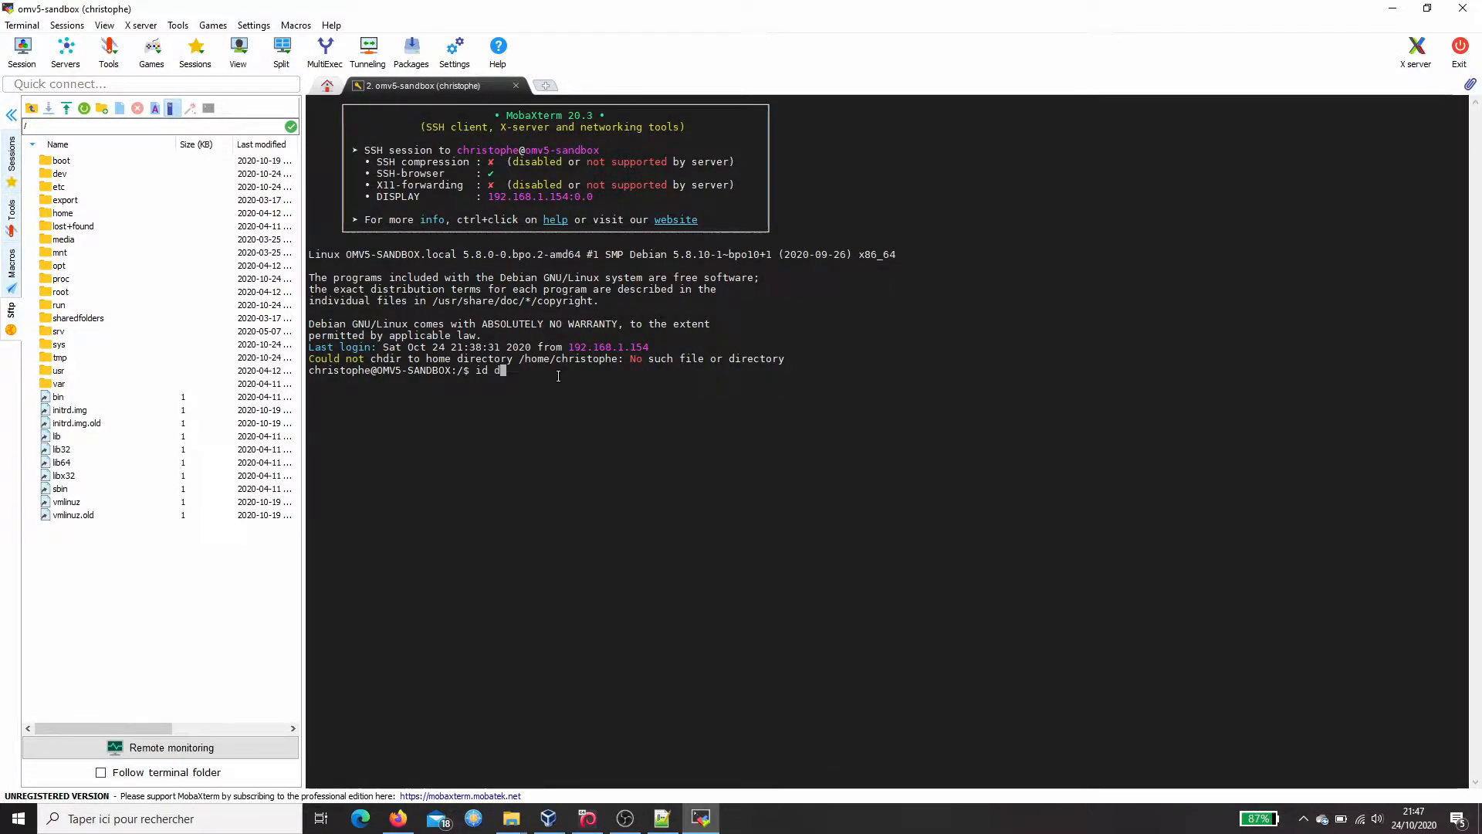
key("Return")
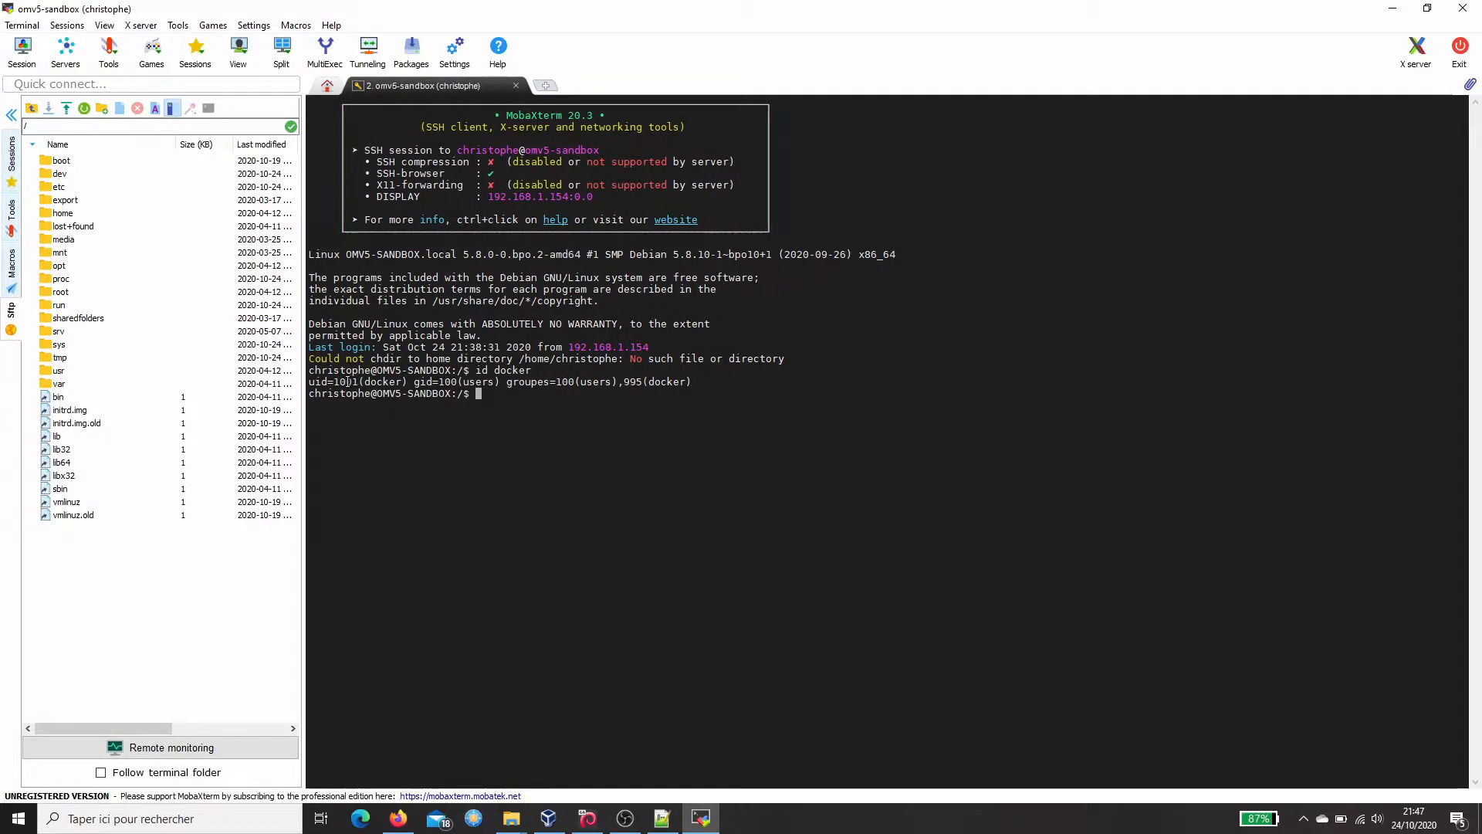
left_click_drag(458, 381, 440, 382)
left_click(398, 818)
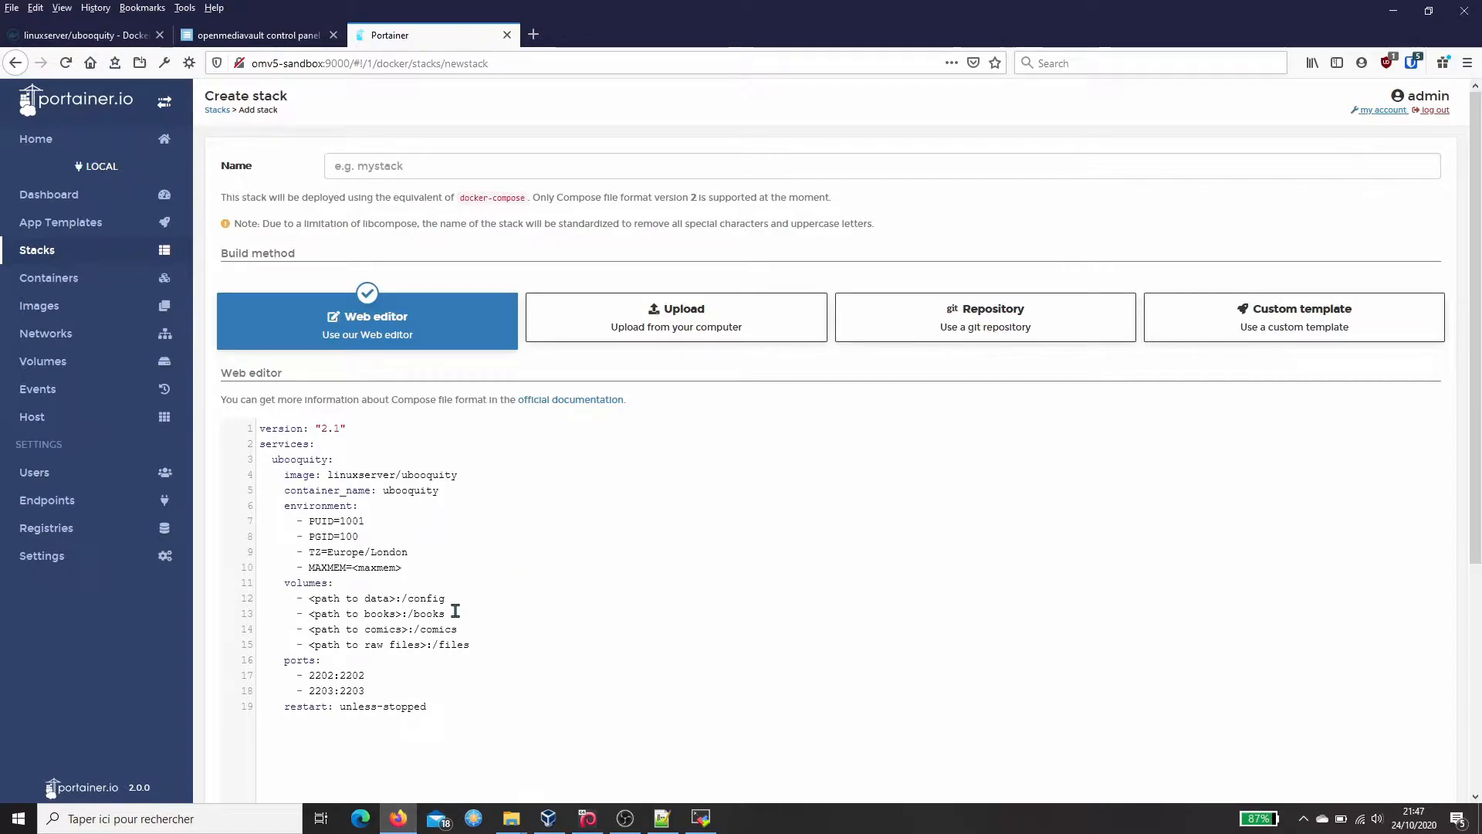
- Set the stack's TZ variable to Europe/Paris, copying the city from the Notepad++ notes
double_click(387, 552)
key("alt+Tab")
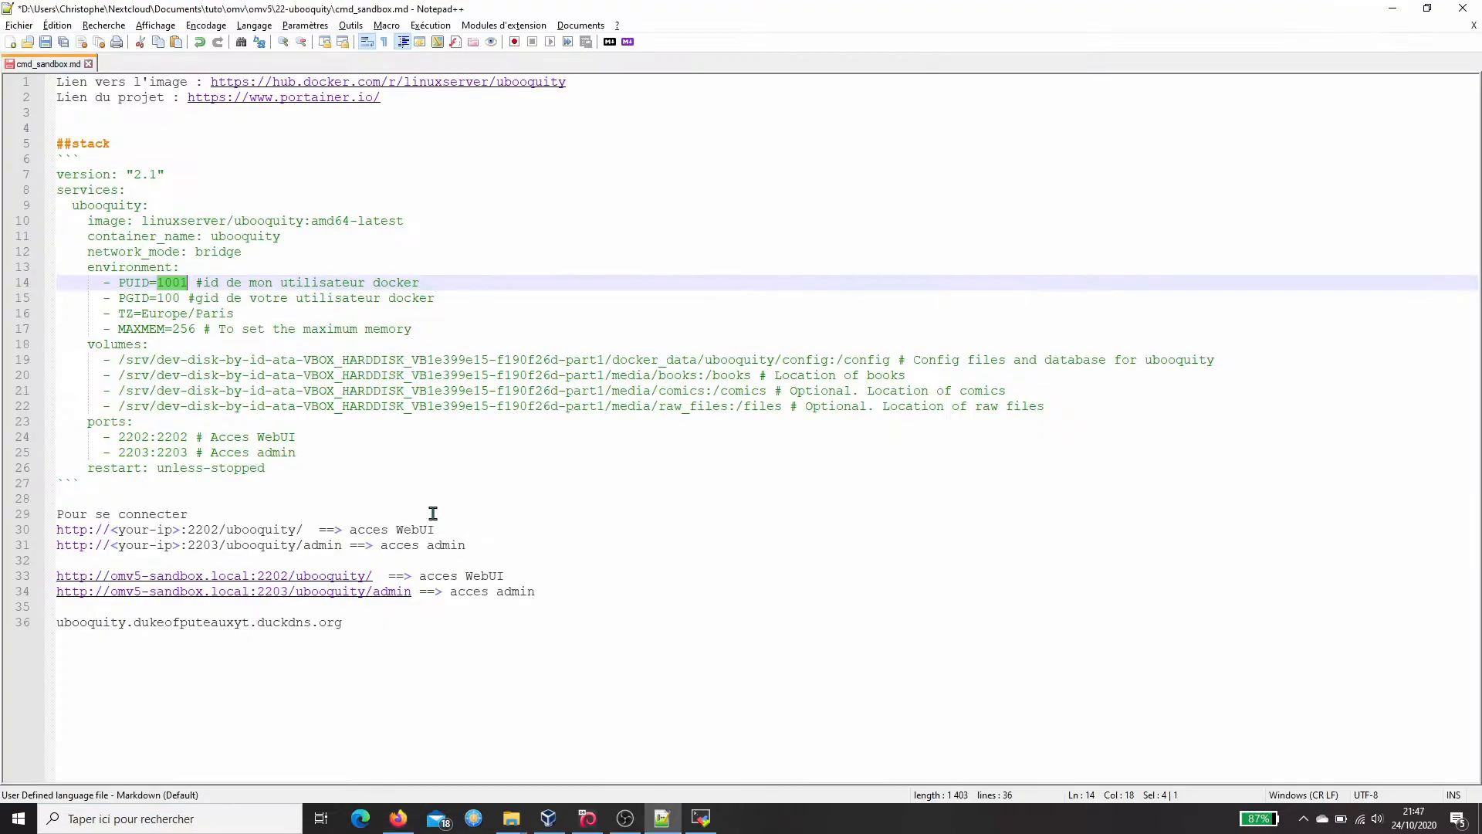
double_click(224, 315)
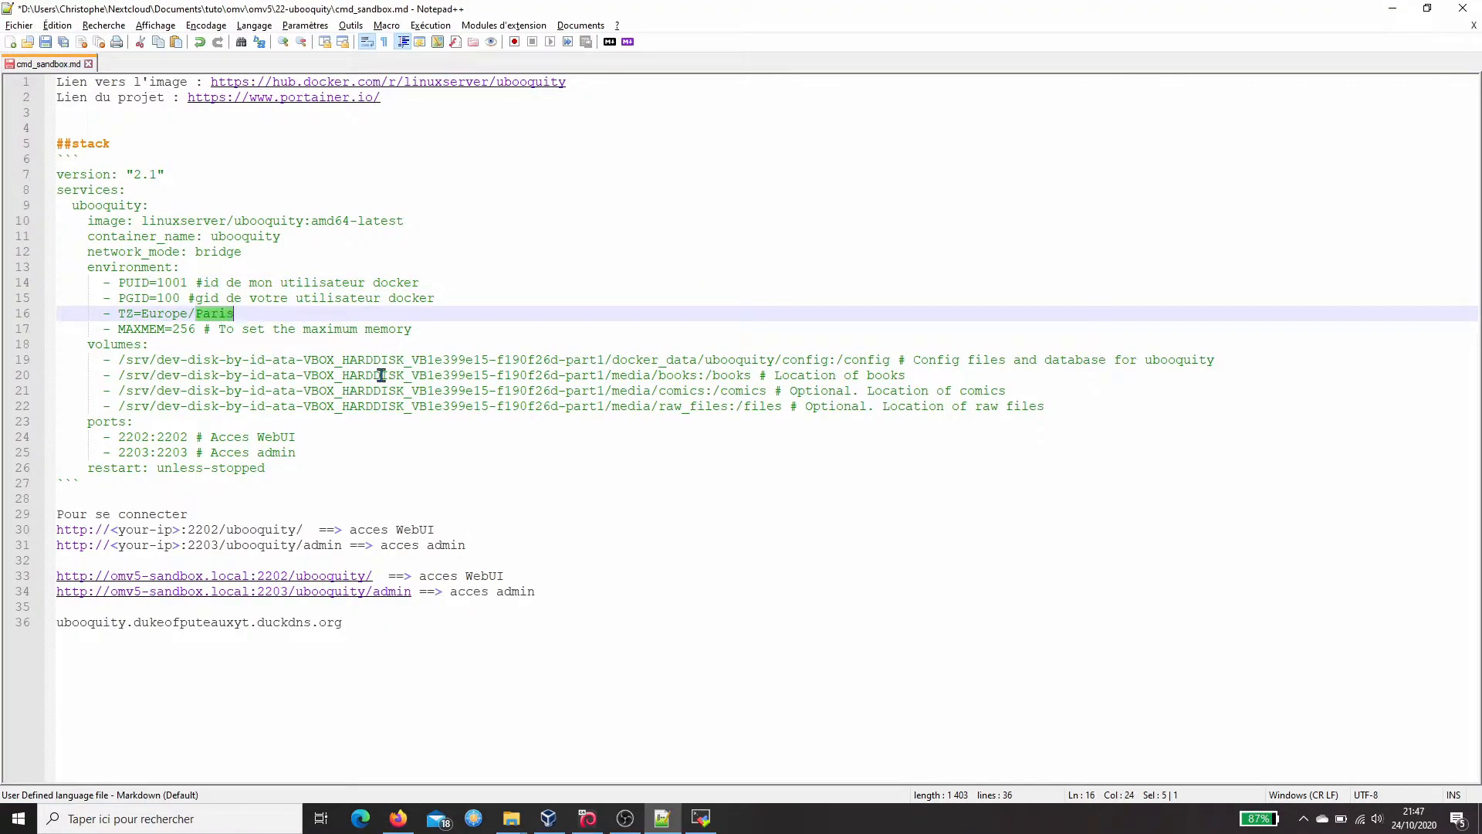
key("ctrl+c")
key("alt+Tab")
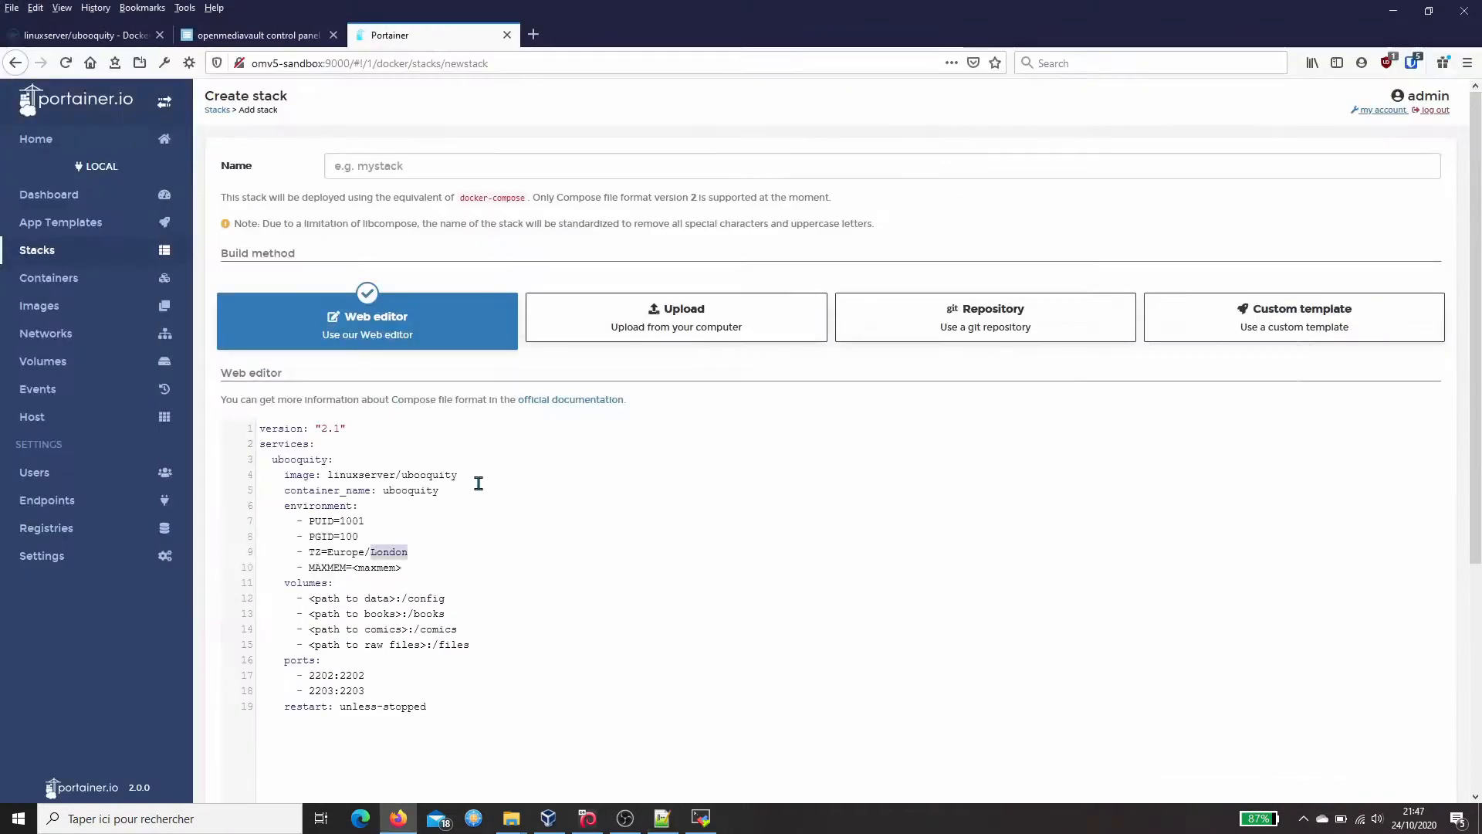
key("ctrl+v")
- Check the memory limit in the Notepad++ notes and set the stack's MAXMEM variable to 256
left_click(335, 567)
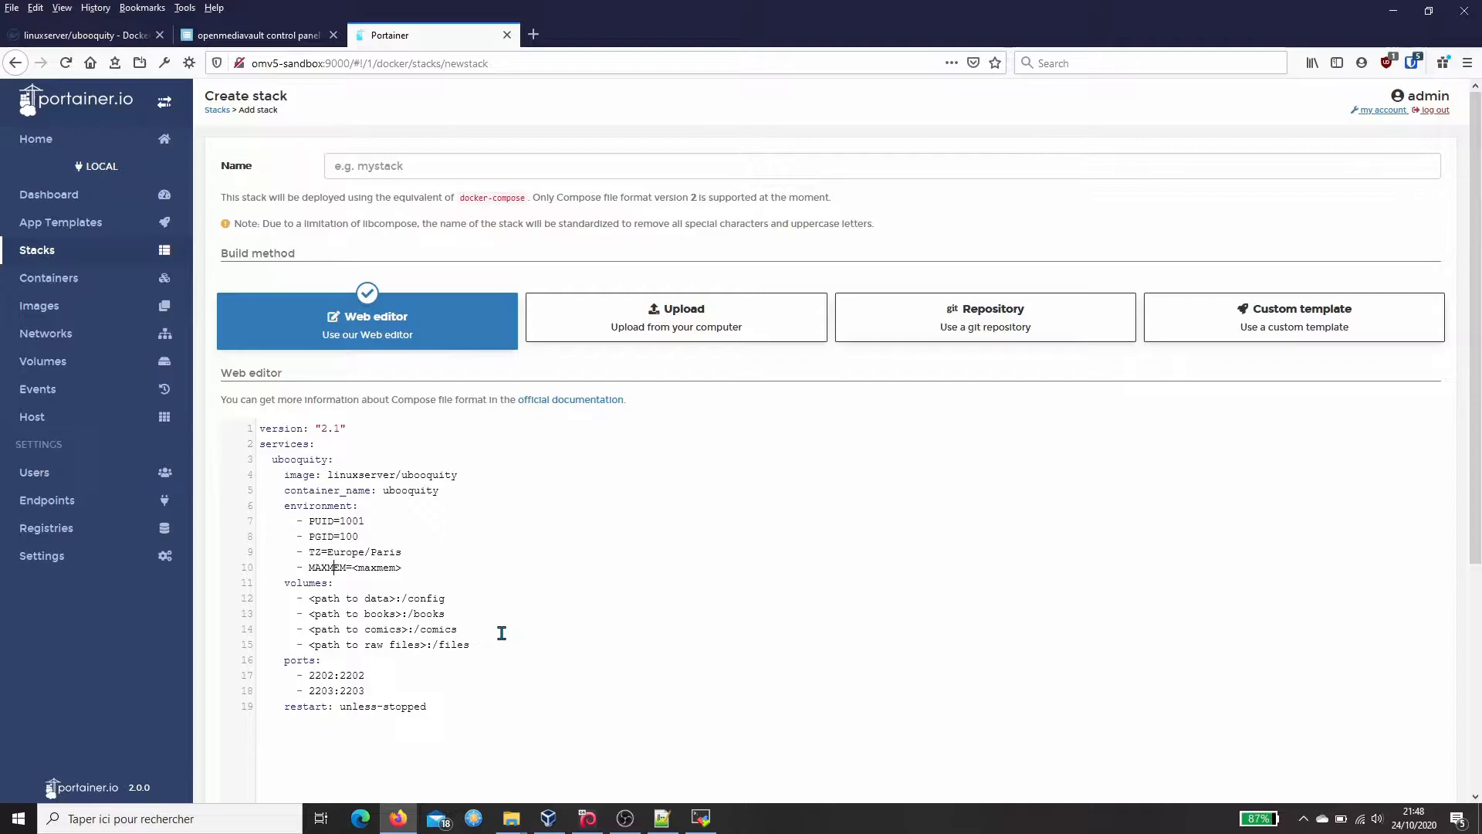
key("alt+Tab")
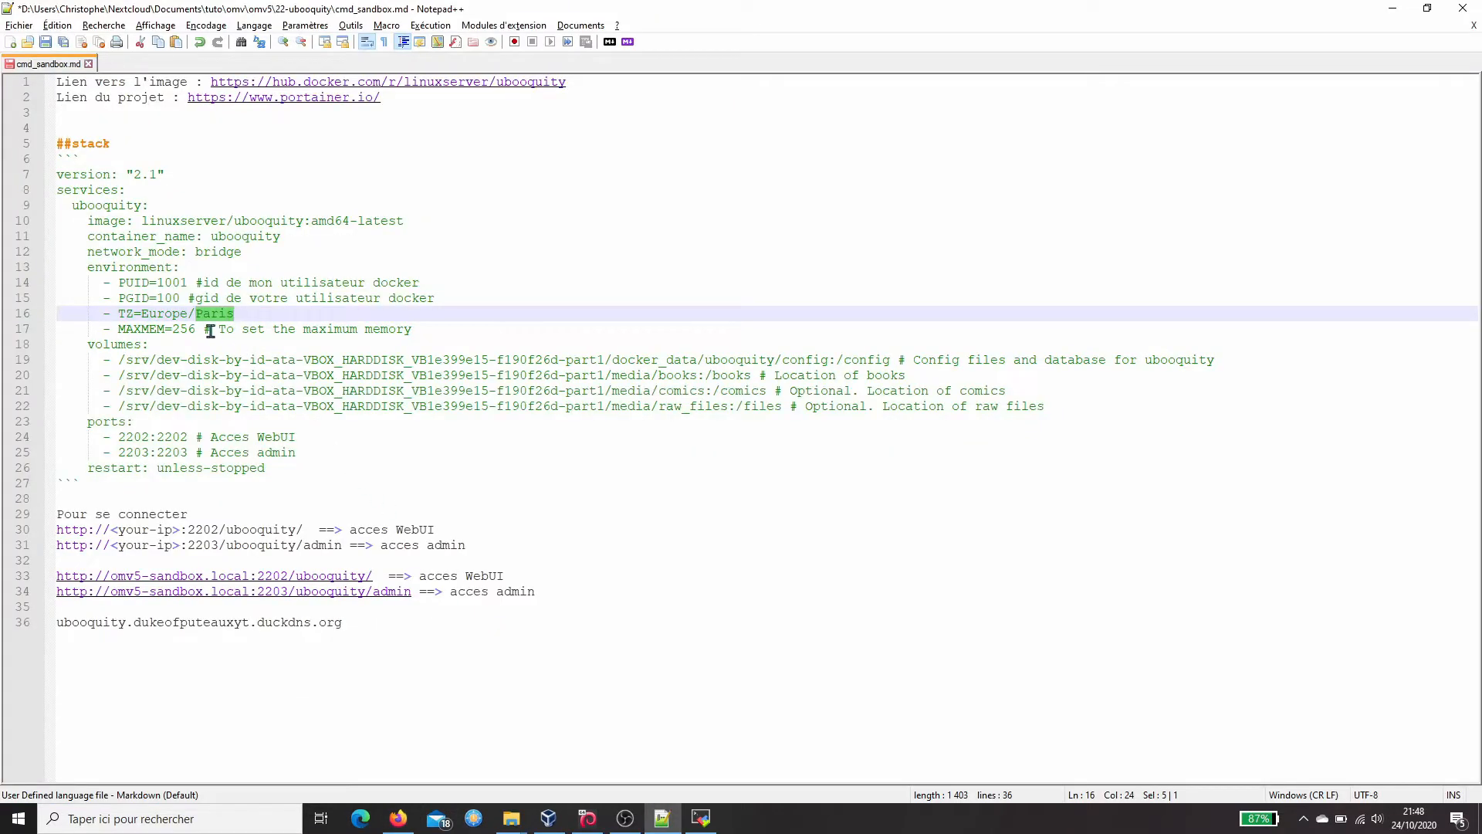
double_click(186, 329)
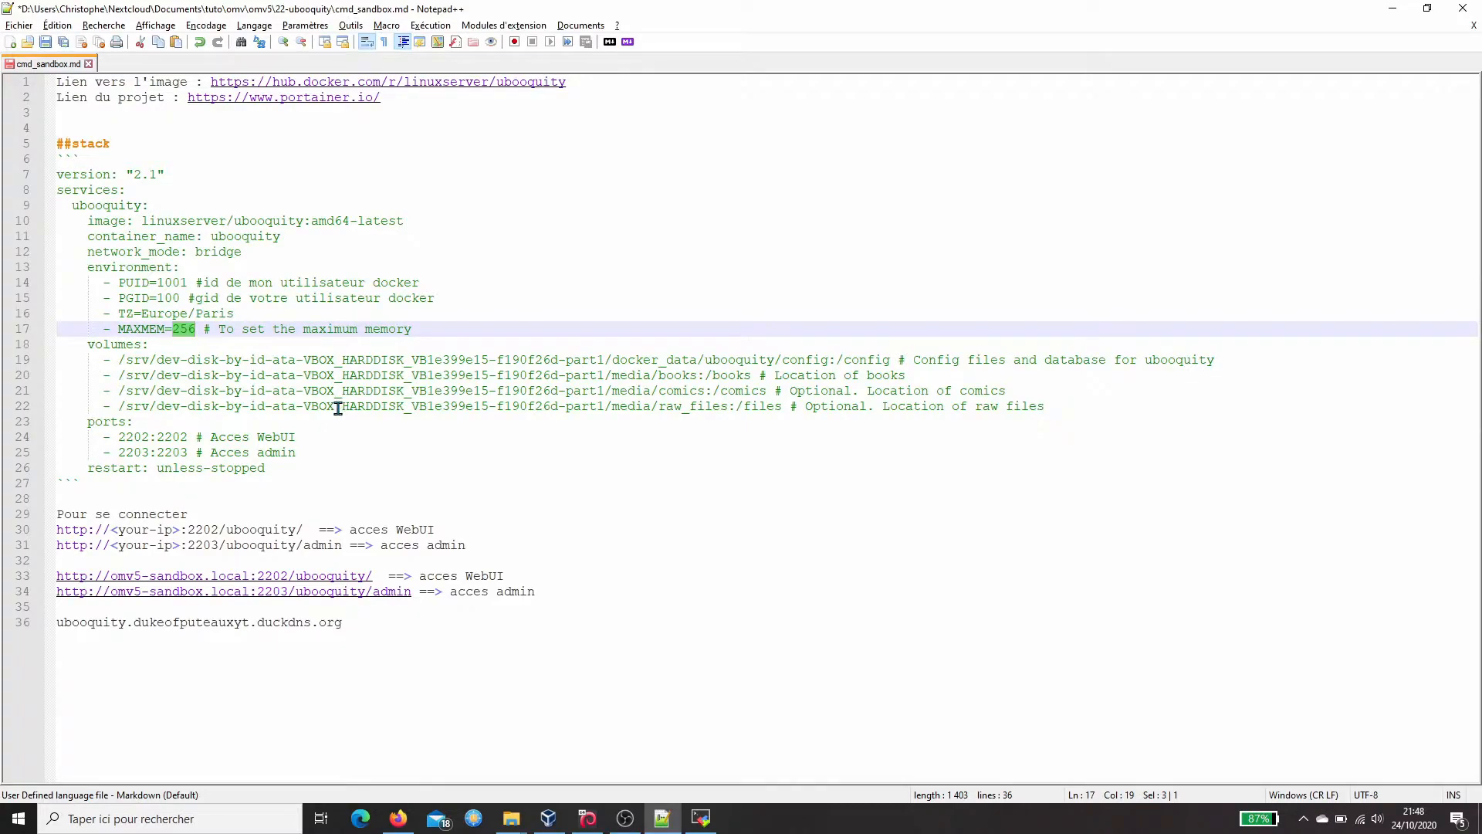
key("alt+Tab")
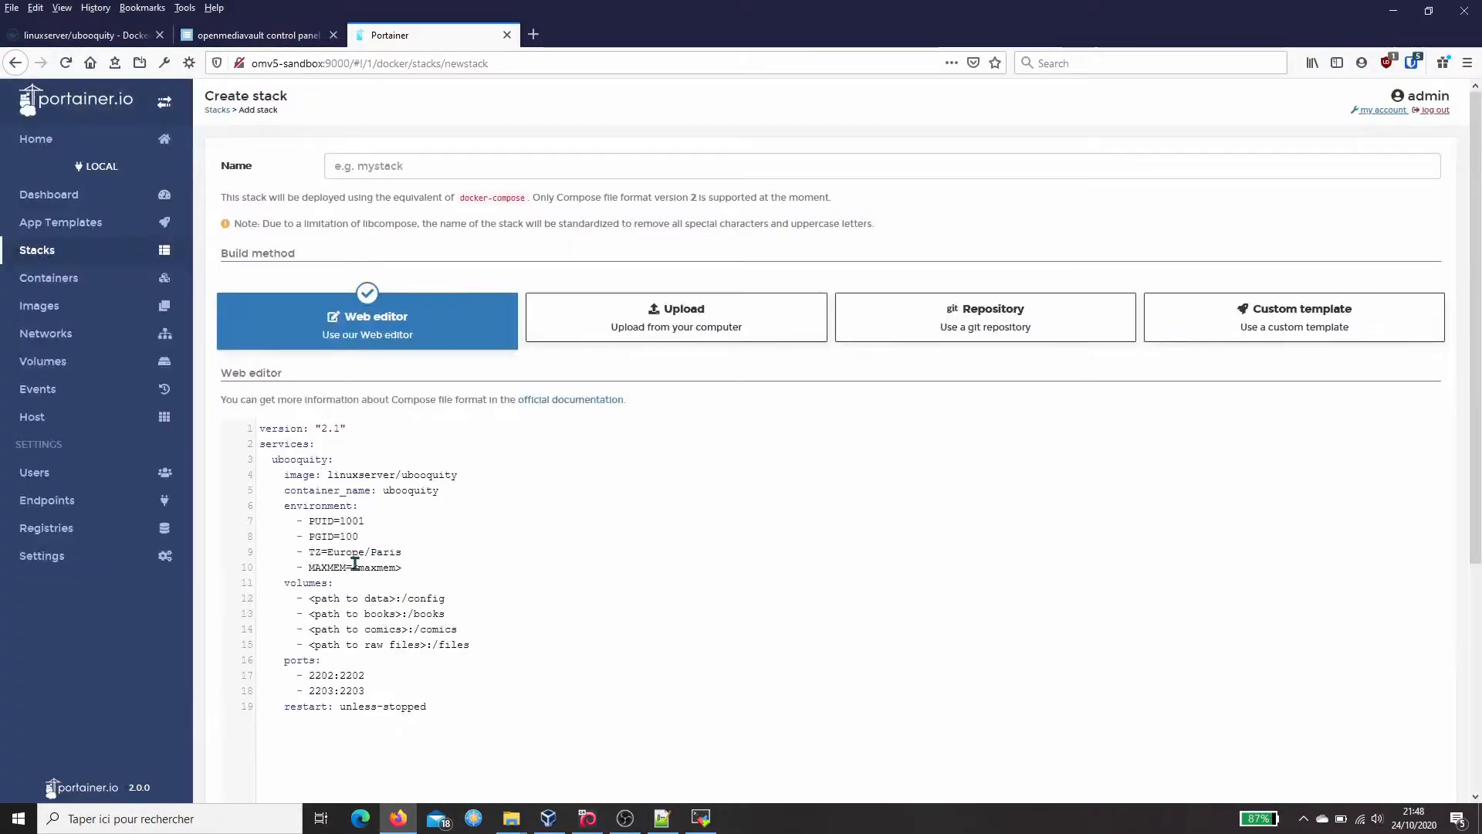
left_click_drag(402, 567, 360, 568)
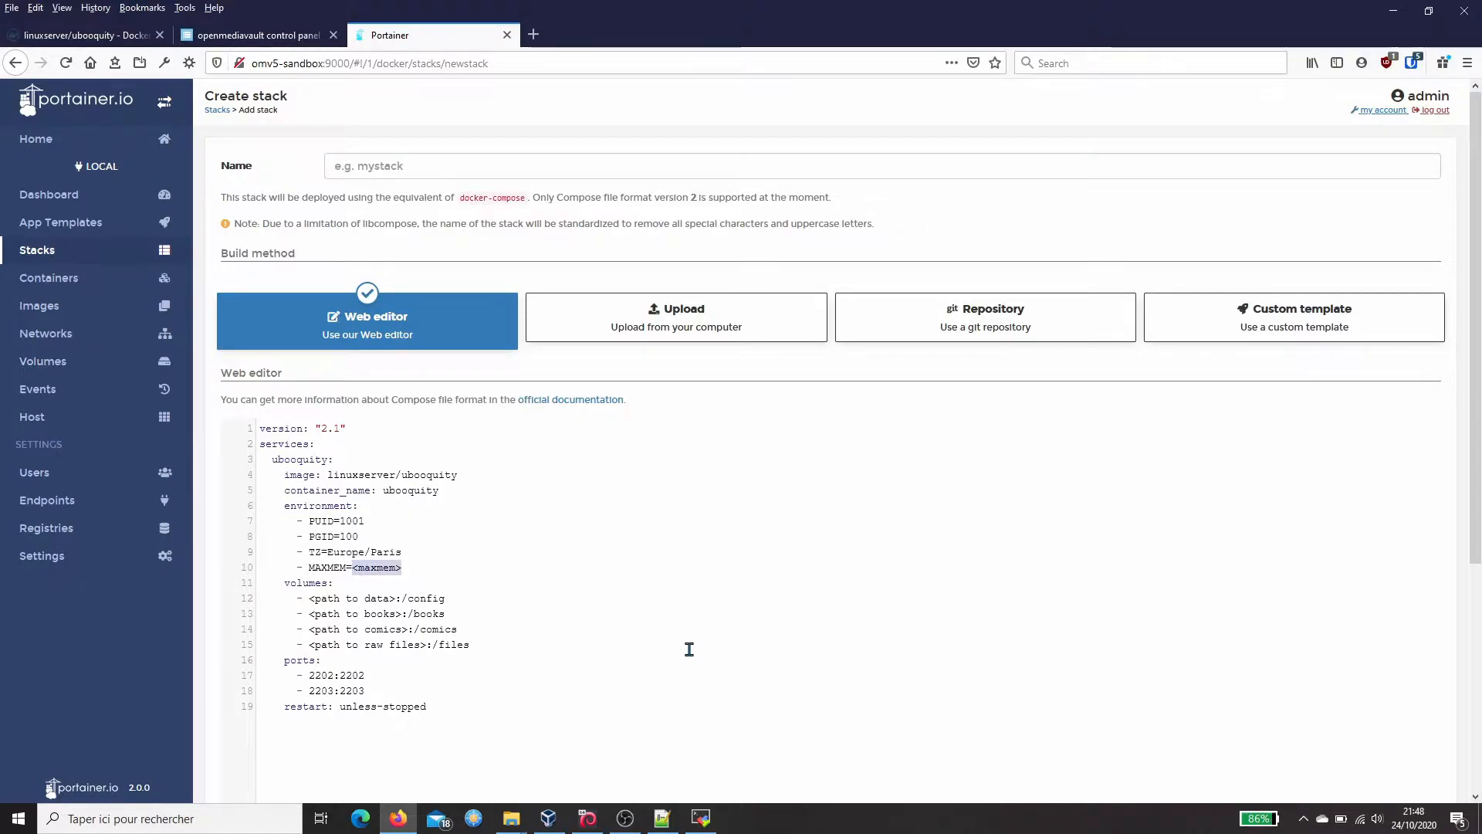
type("256")
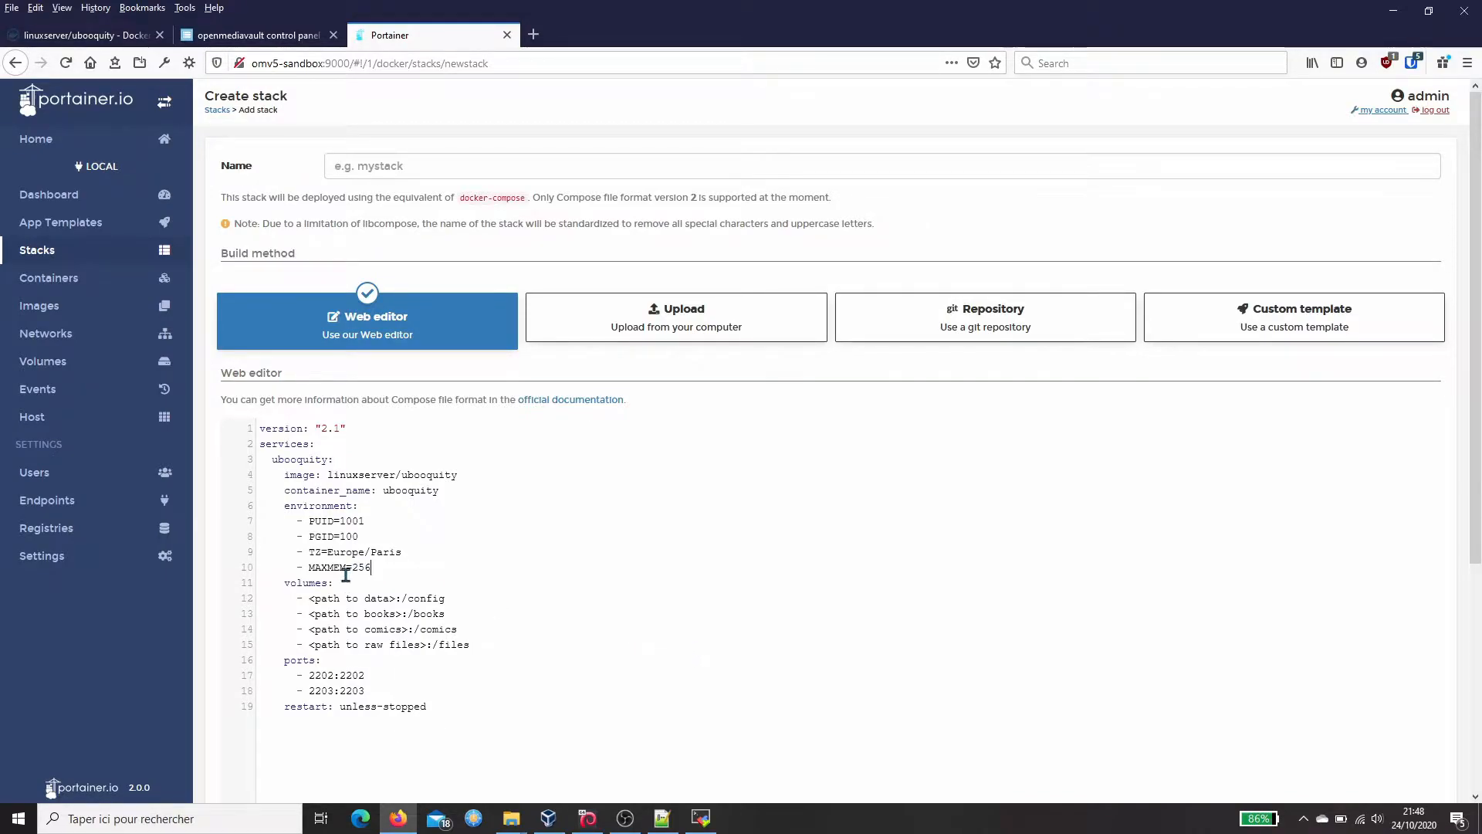
- Copy "network_mode: bridge" from the notes and add it as a new line below container_name in the stack
key("alt+Tab")
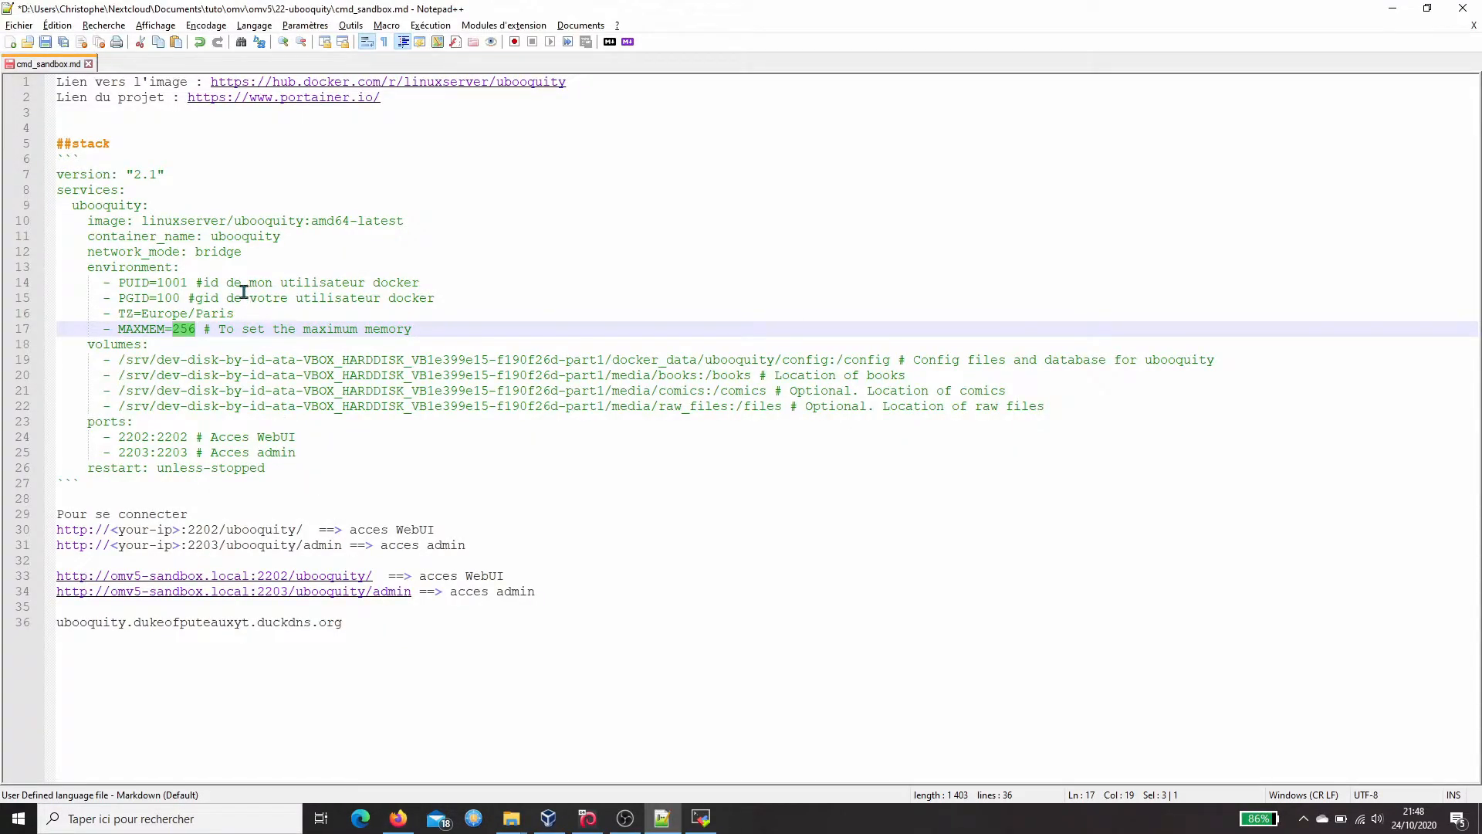
left_click_drag(244, 255, 101, 253)
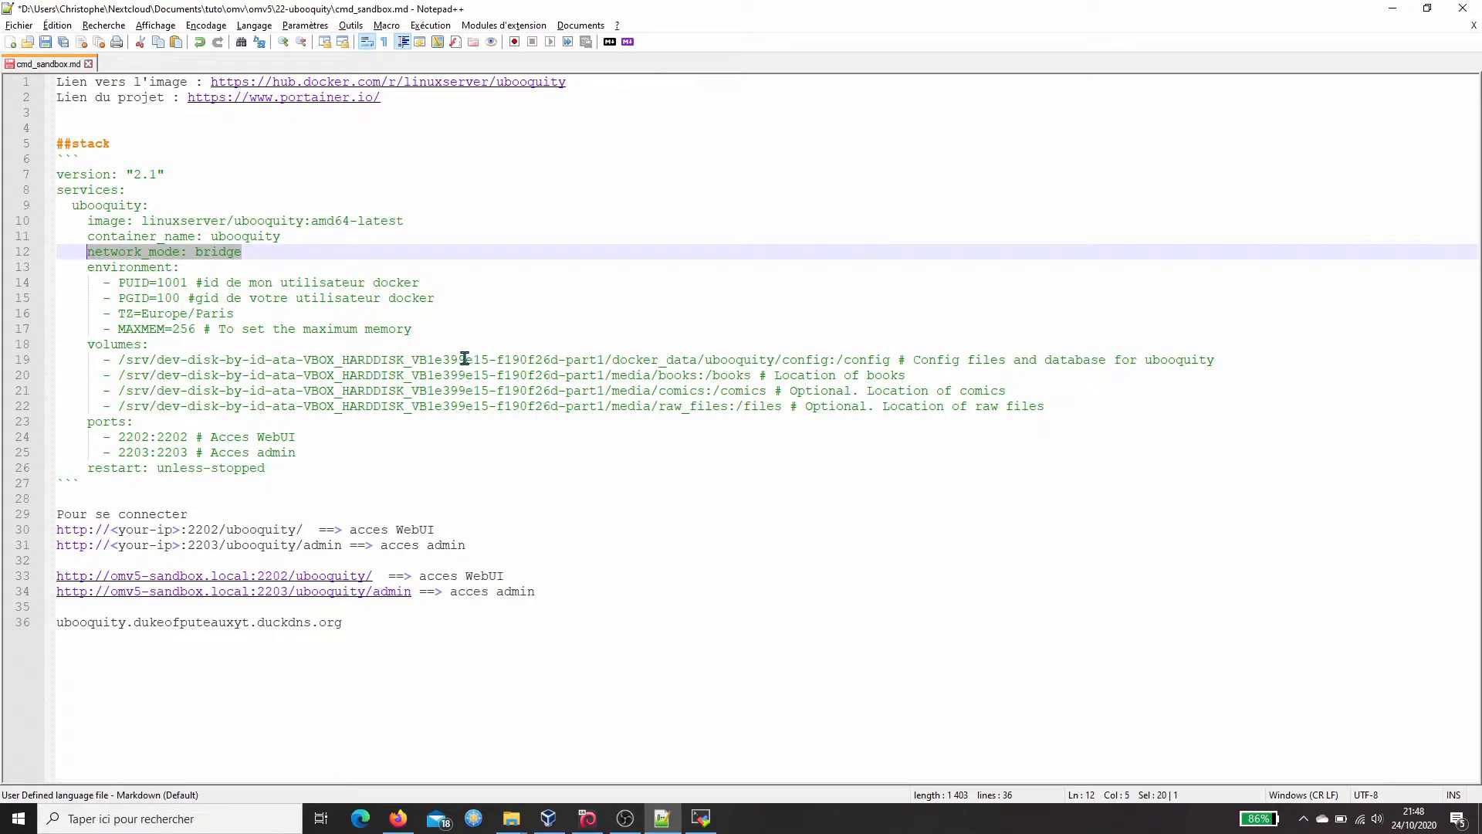
key("alt+Tab")
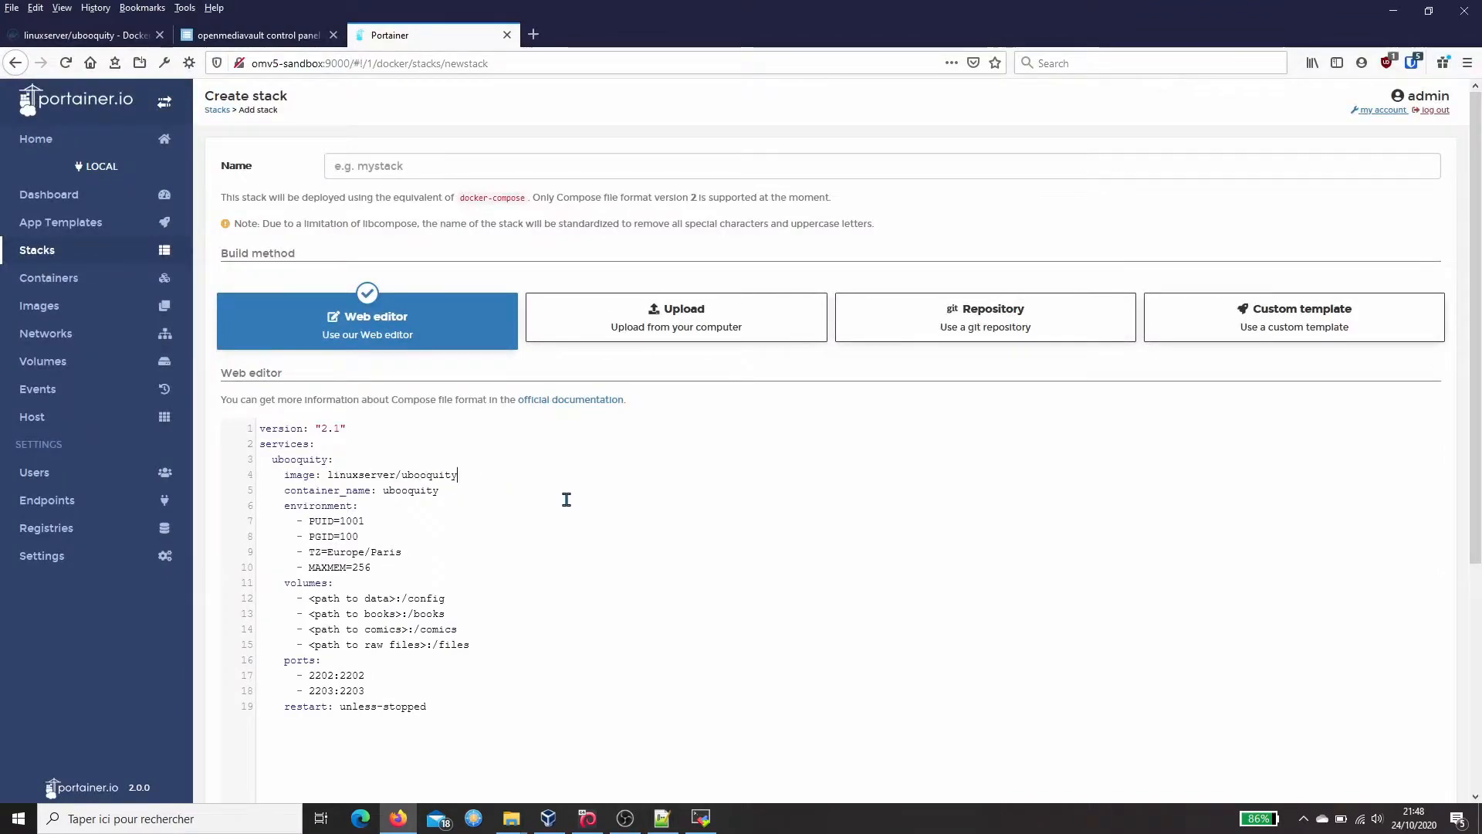
key("Down")
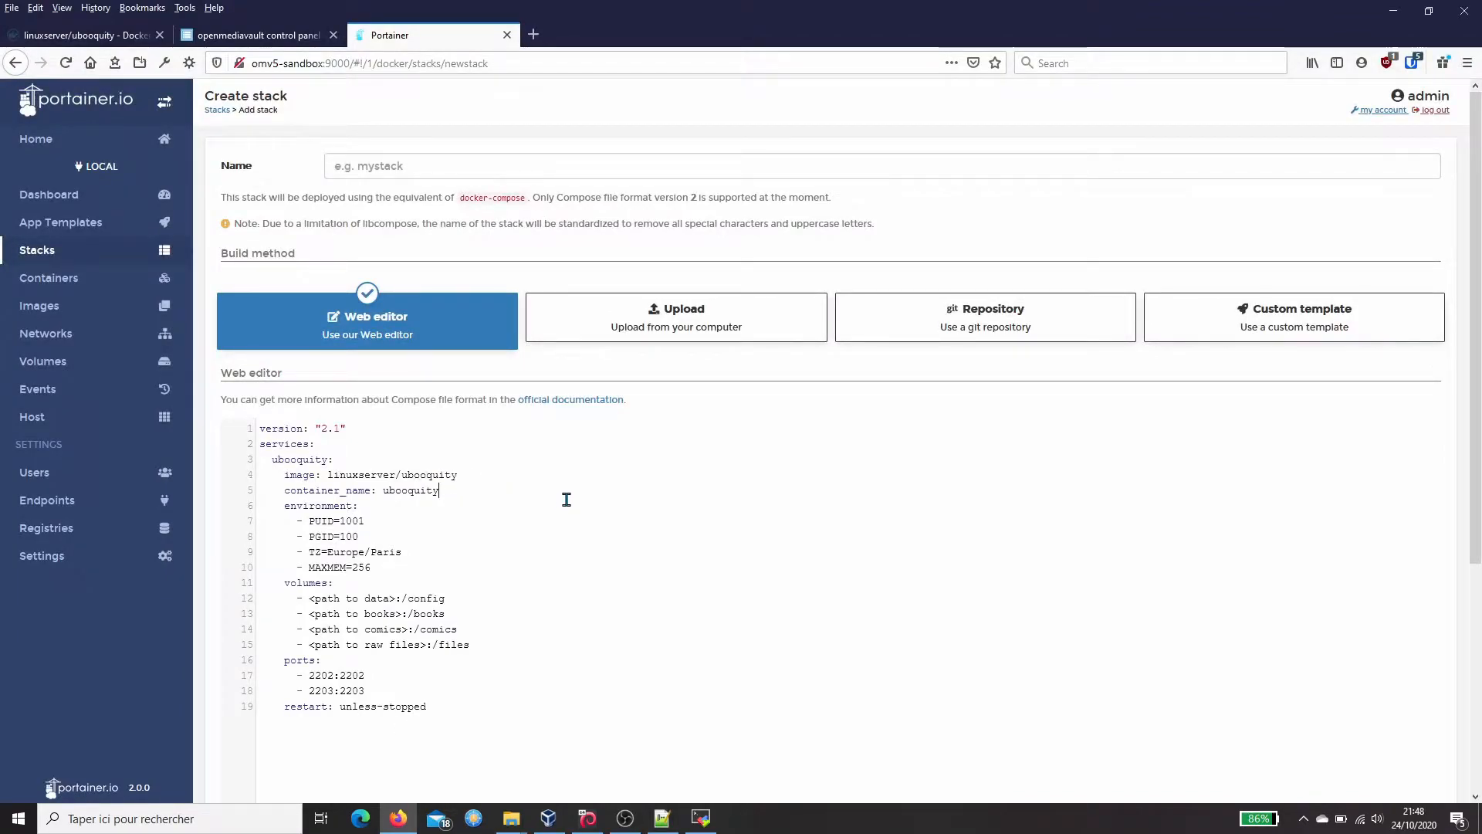
key("Return")
key("ctrl+v")
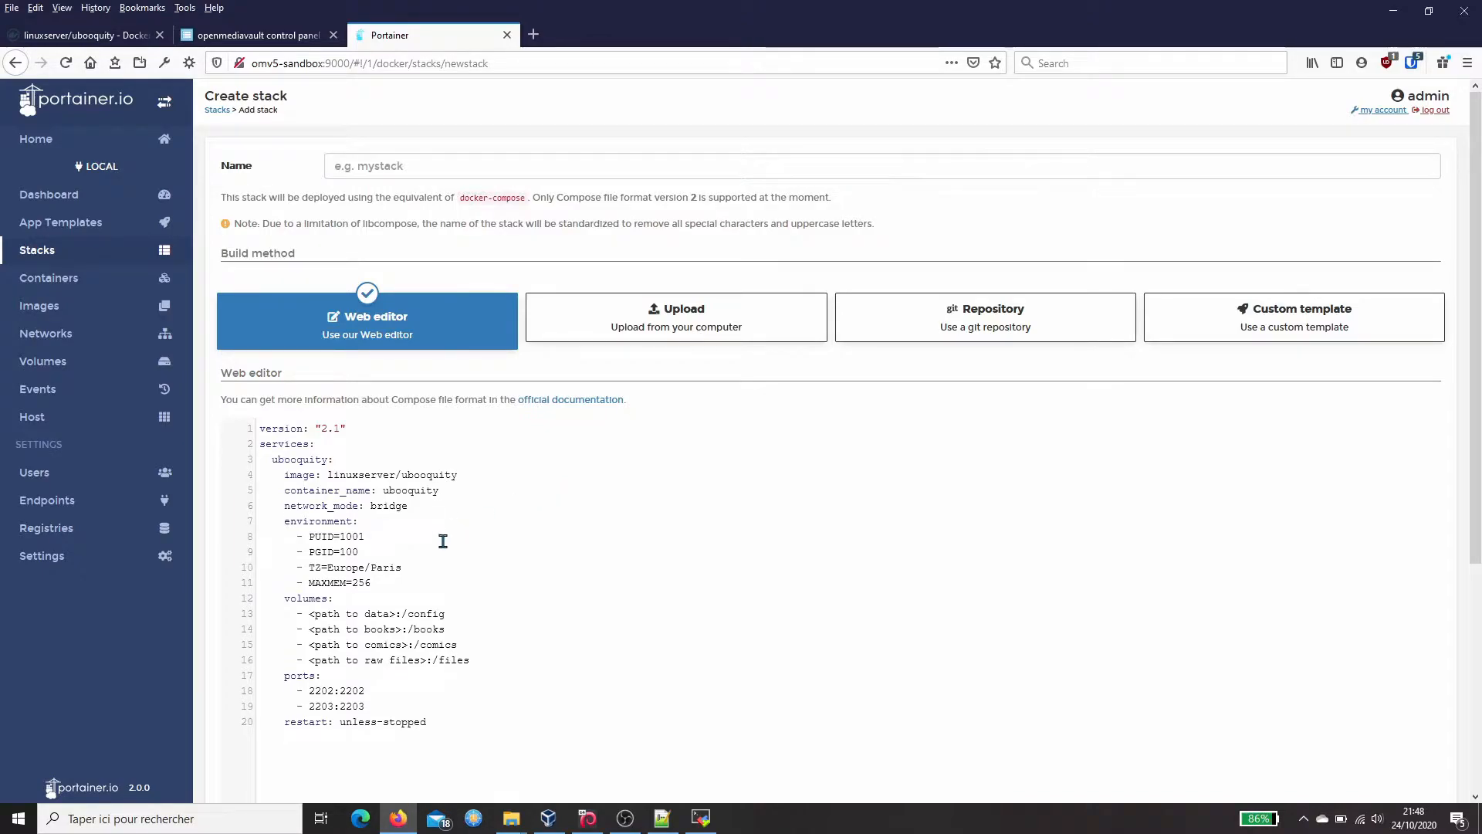
key("Down")
- Append the tag ":amd64-latest" from the Notepad++ notes to the stack's linuxserver/ubooquity image name
key("alt+Tab")
left_click_drag(406, 221, 321, 219)
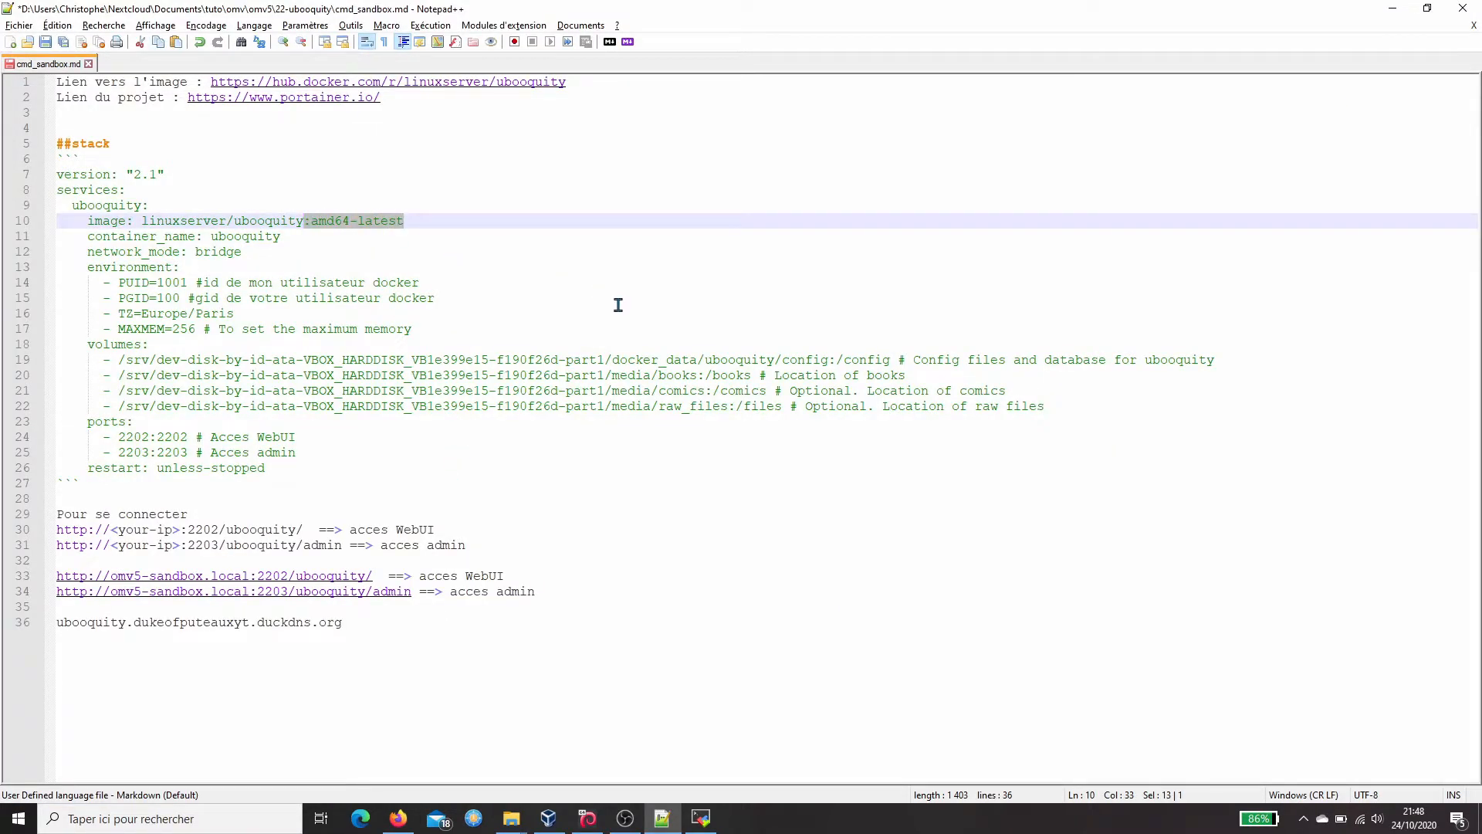
key("alt+Tab")
left_click(461, 474)
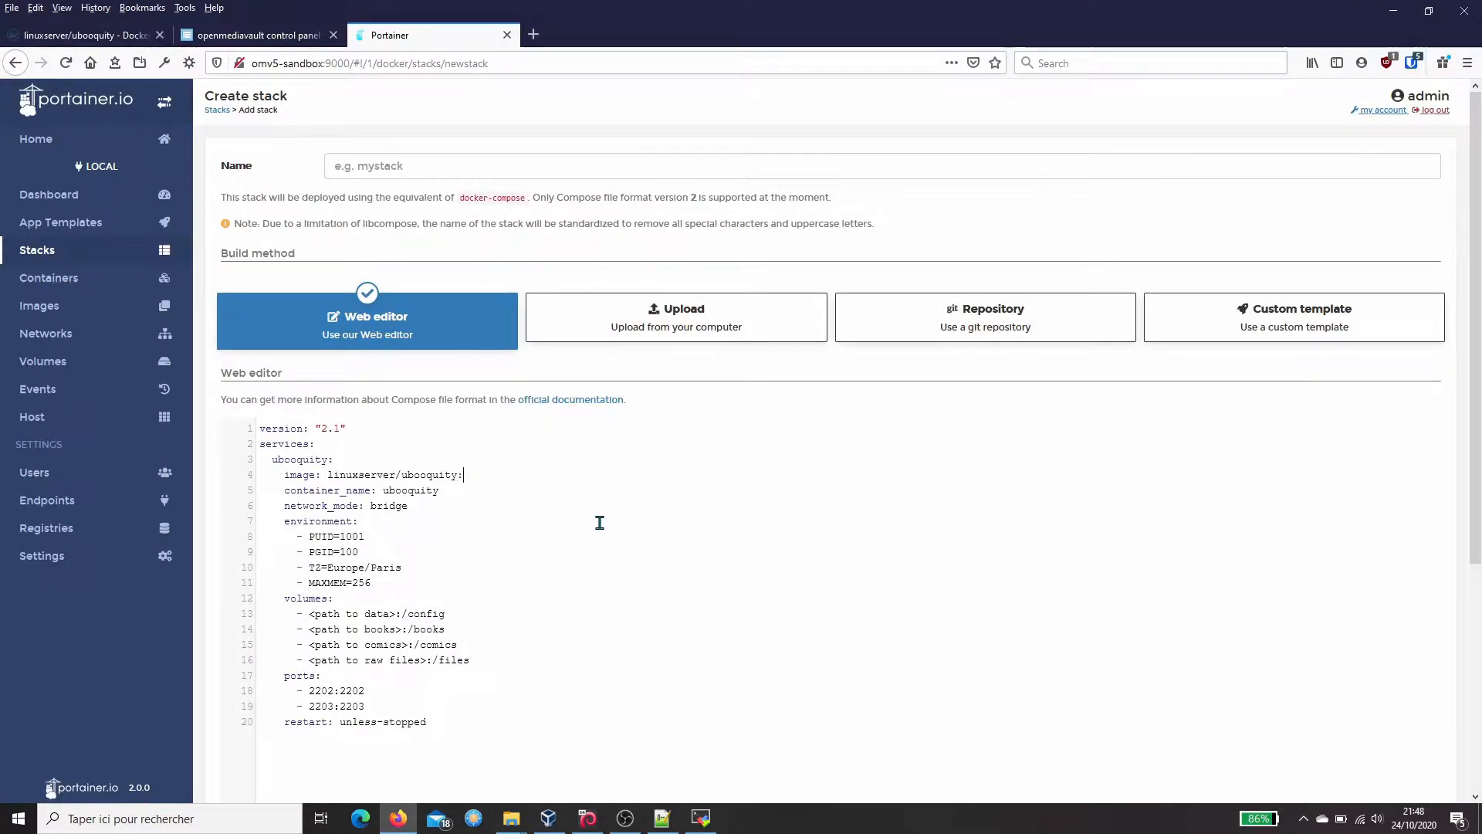
key("ctrl+v")
- Review the volume mount targets and delete the comics and raw files lines from the stack's volumes
scroll(382, 600, "down", 2)
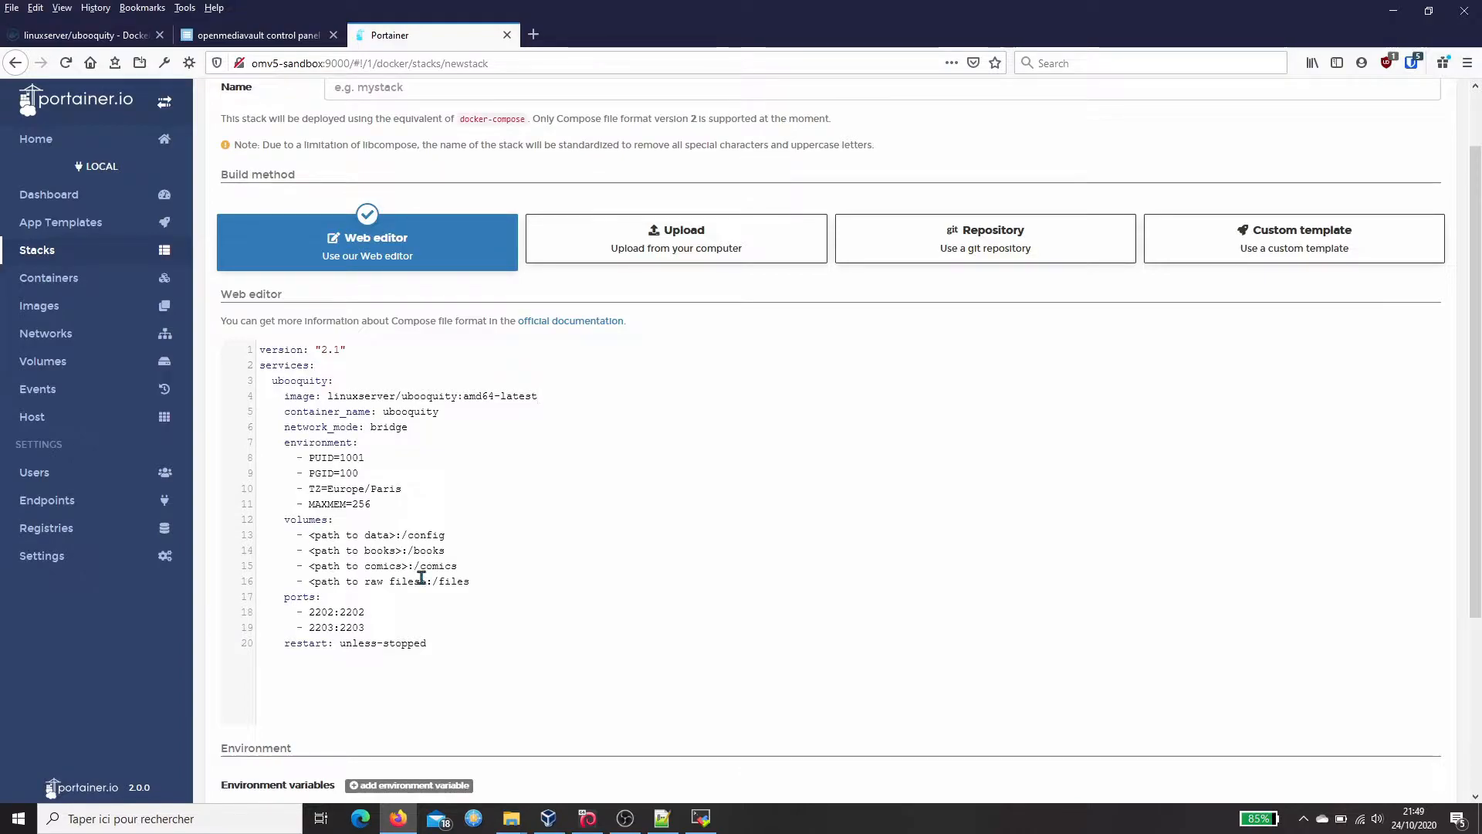
double_click(425, 535)
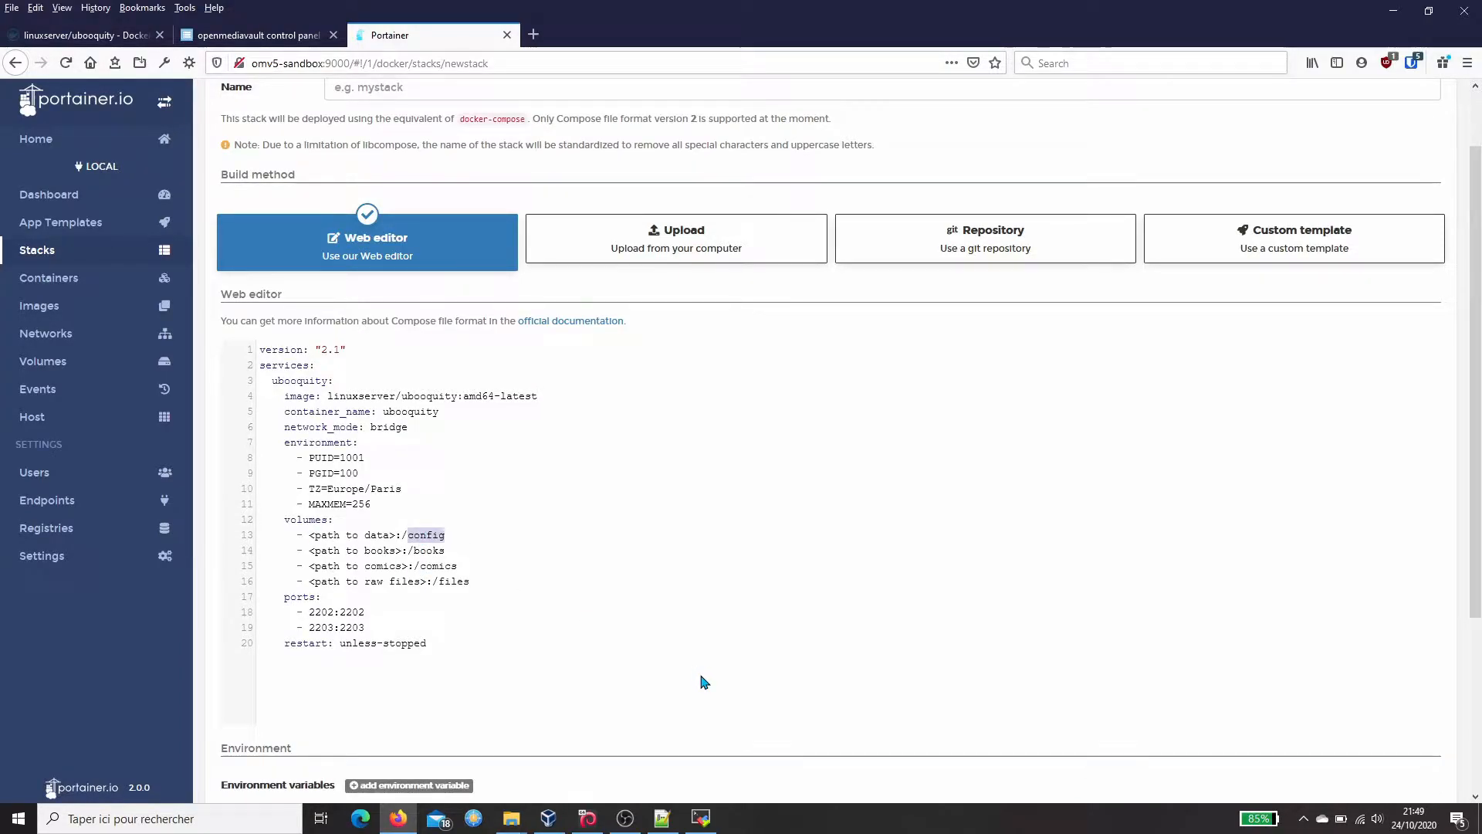
double_click(429, 551)
double_click(449, 567)
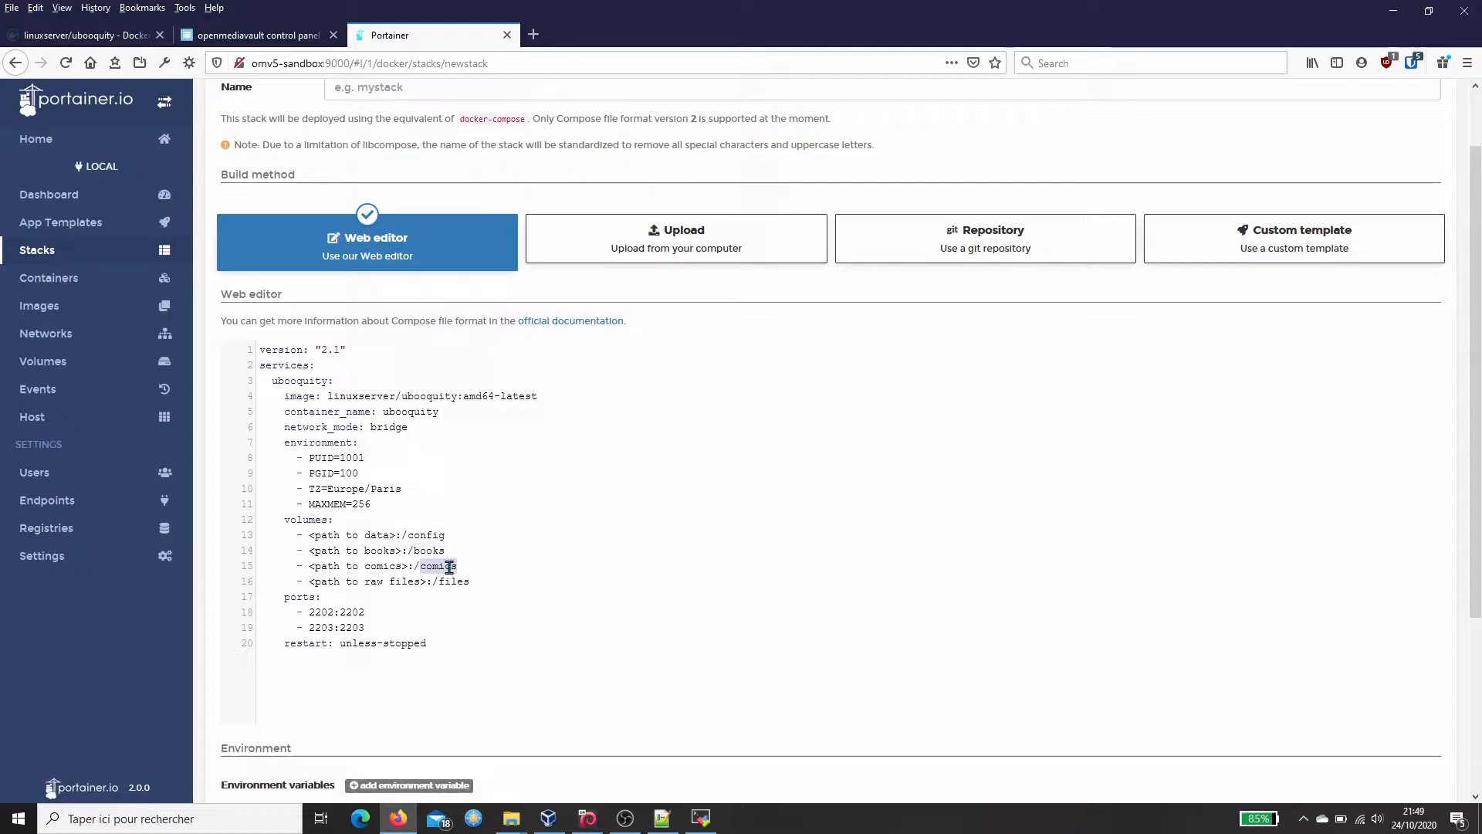
double_click(457, 581)
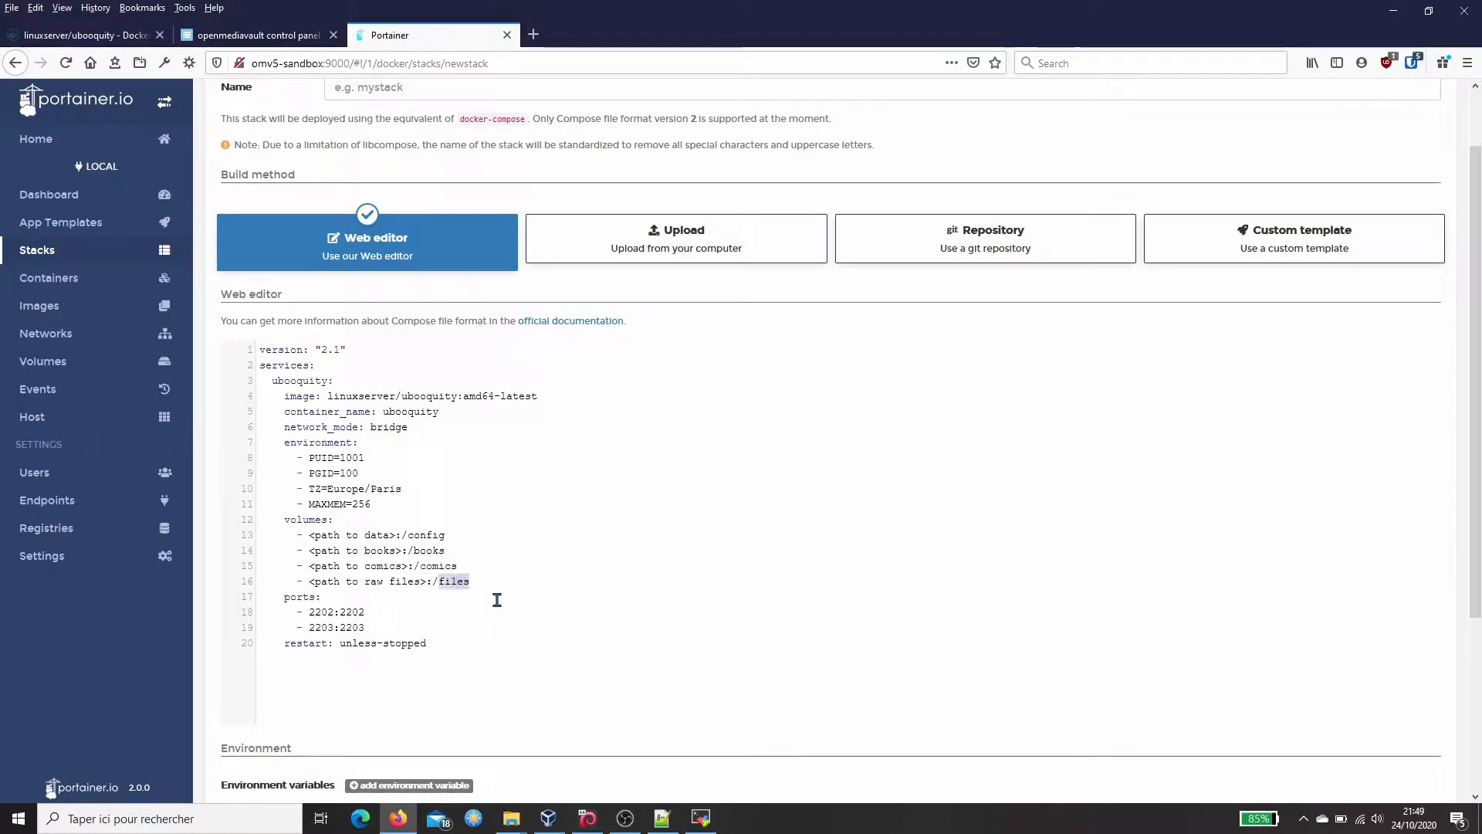
left_click_drag(482, 580, 232, 574)
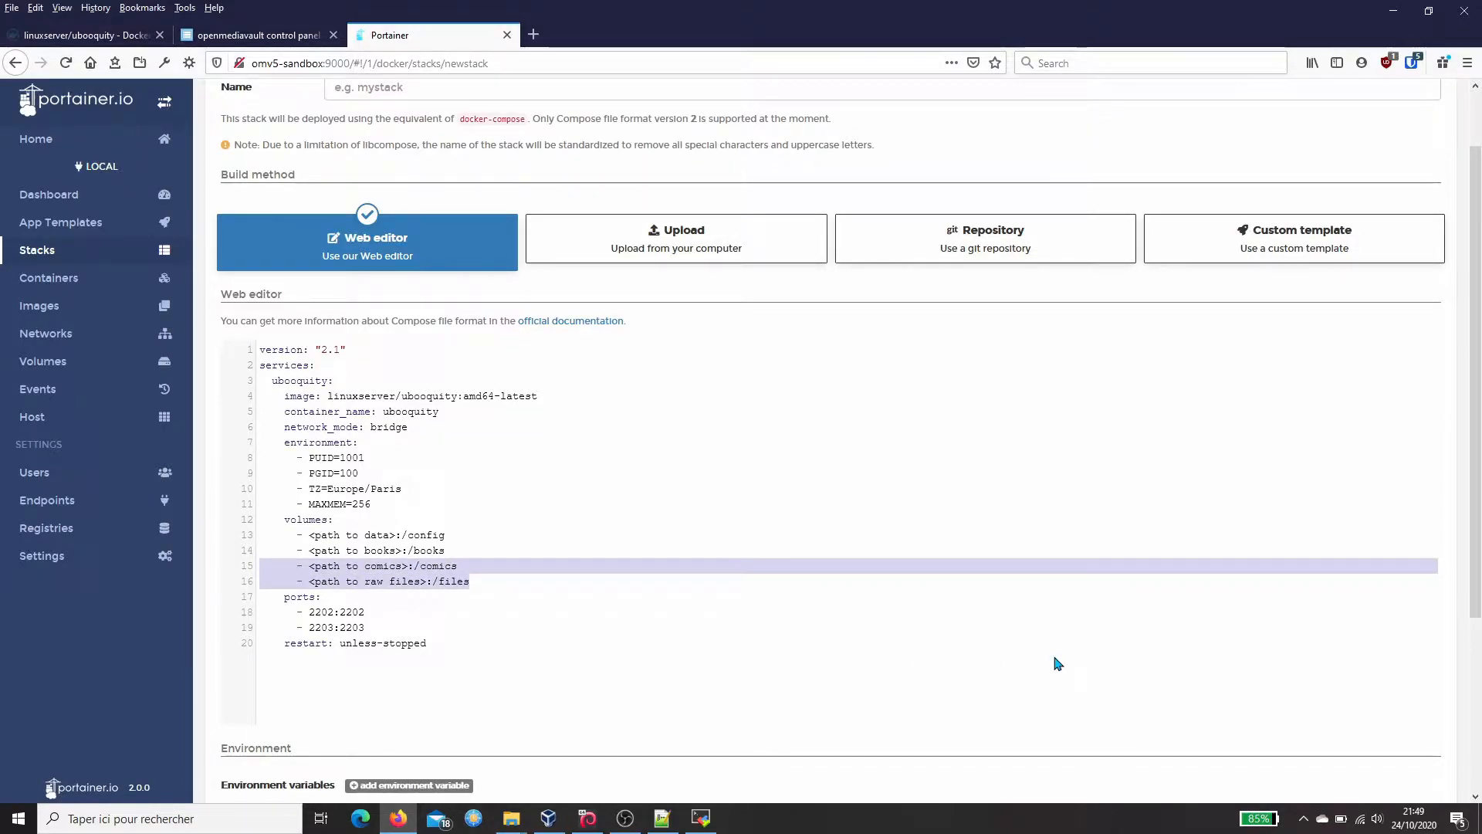
key("BackSpace")
key("BackSpace")
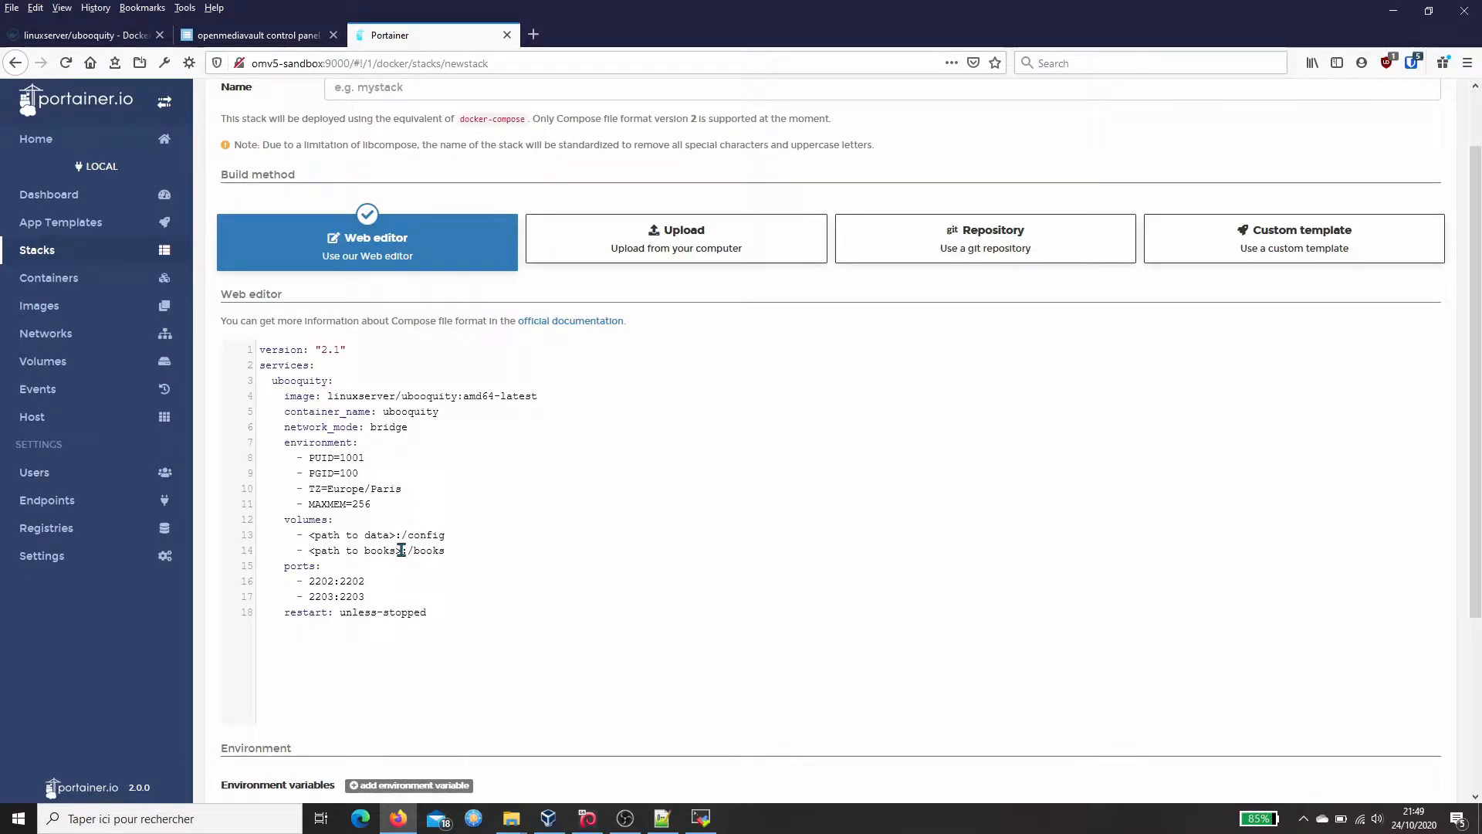
- Replace the "<path to data>" placeholder with /srv/dev-disk-by-id-ata-VBOX_HARDDISK_VB1e399e15-f190f26d-part1/docker_data/ubooquity/config from the Notepad++ notes and check its folders
key("alt+Tab")
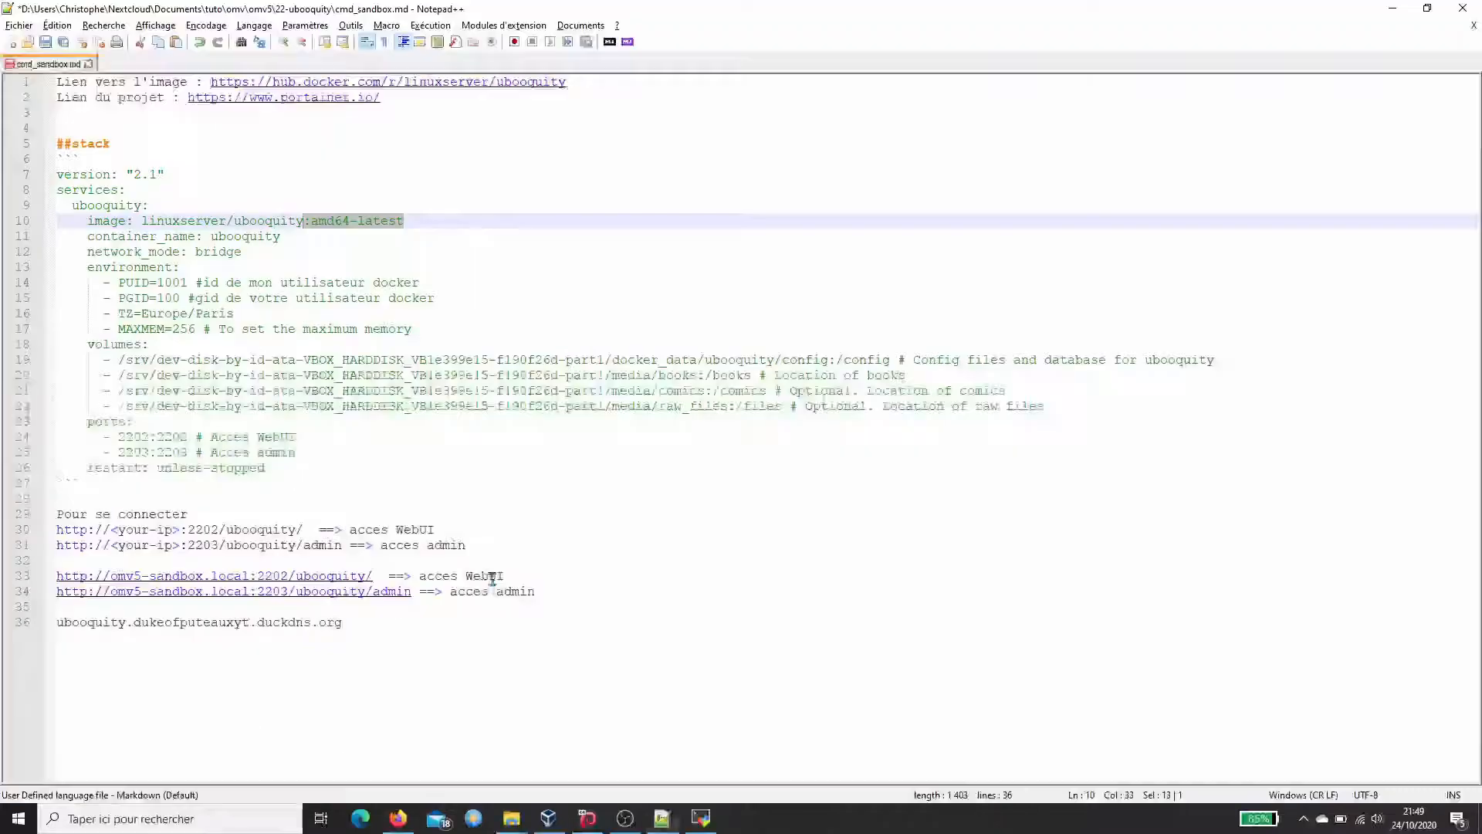
left_click_drag(119, 361, 832, 359)
key("ctrl+c")
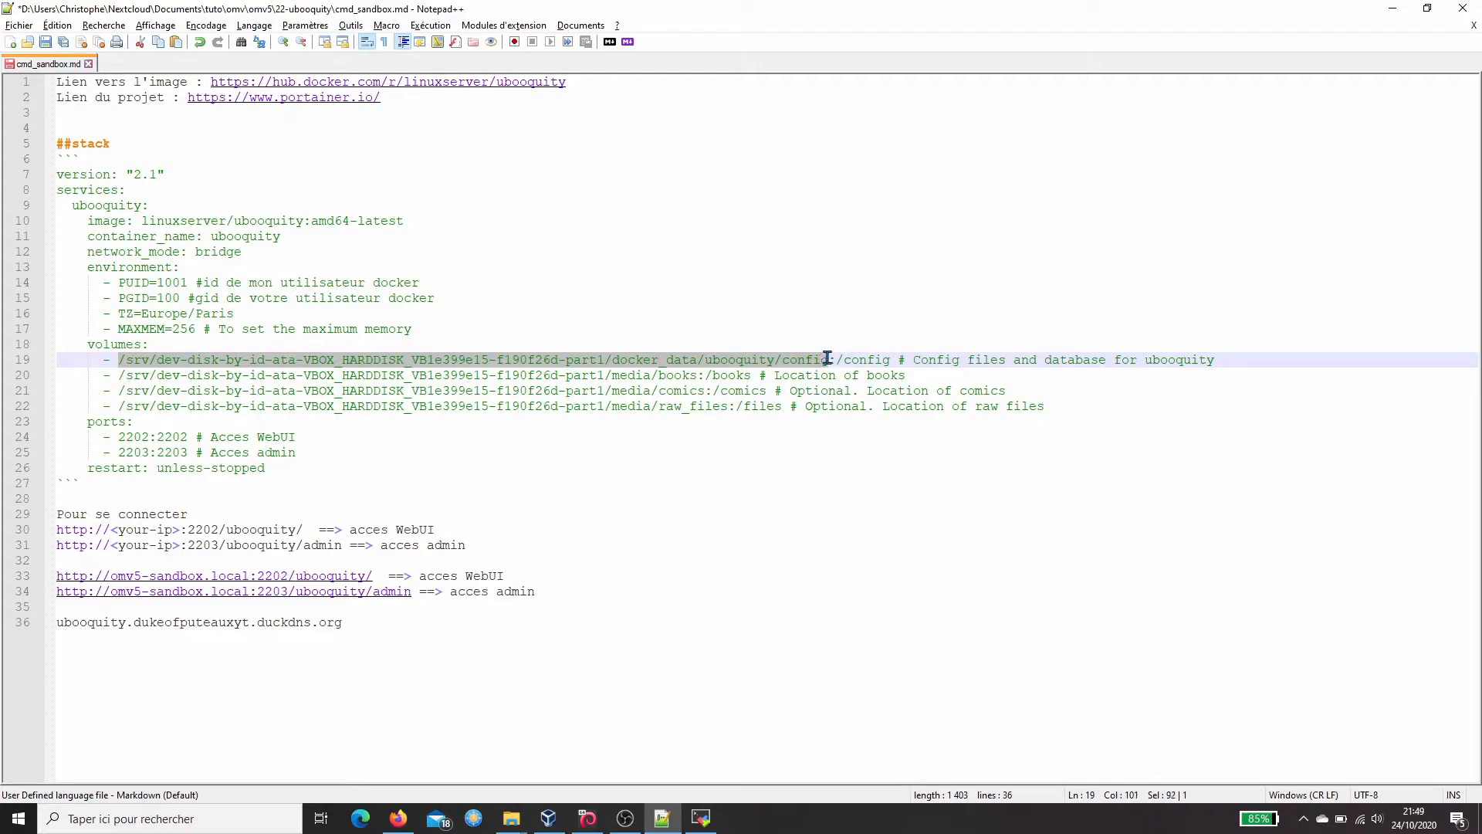
key("alt+Tab")
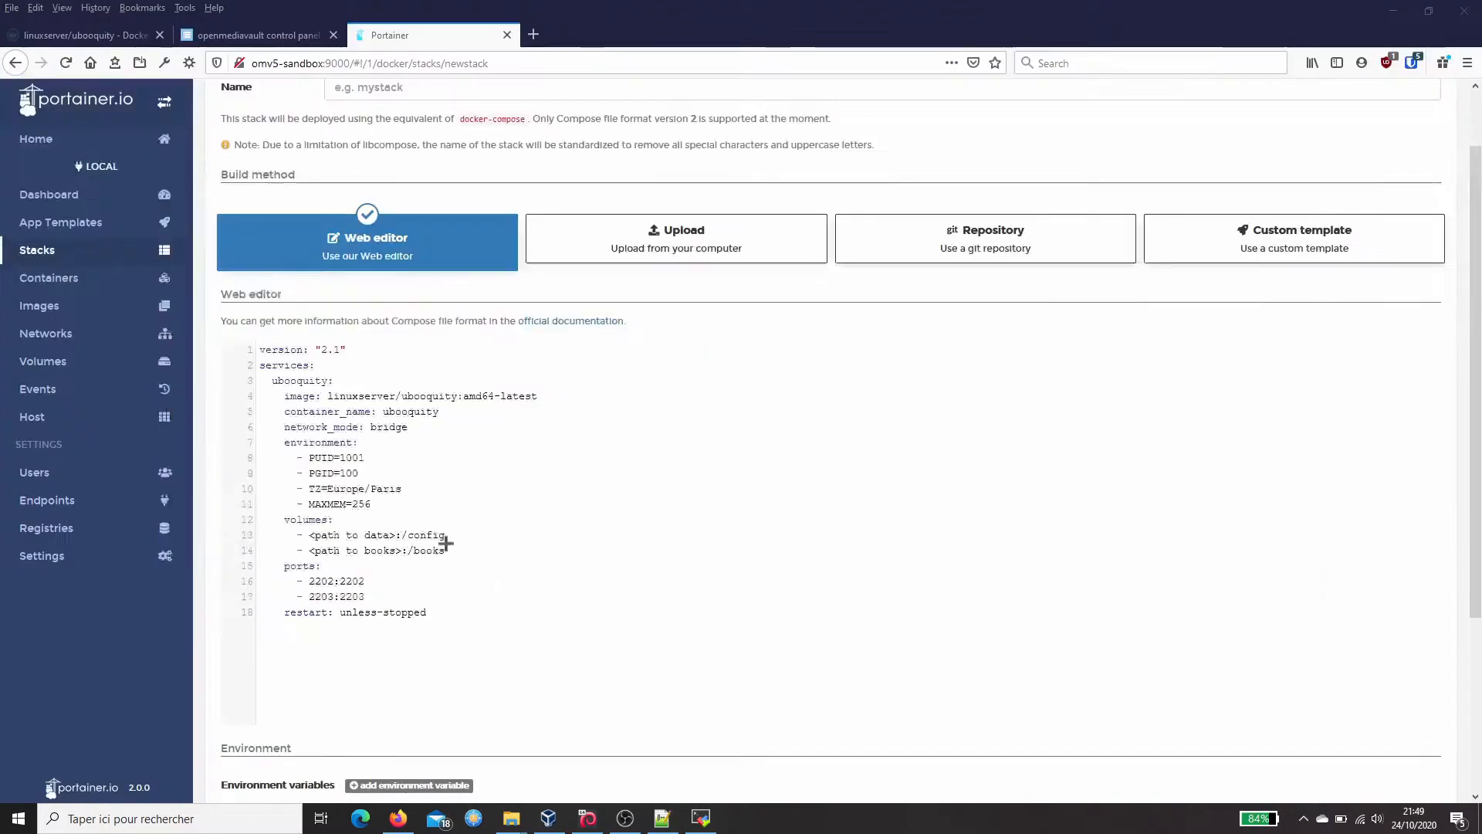
left_click_drag(310, 535, 396, 535)
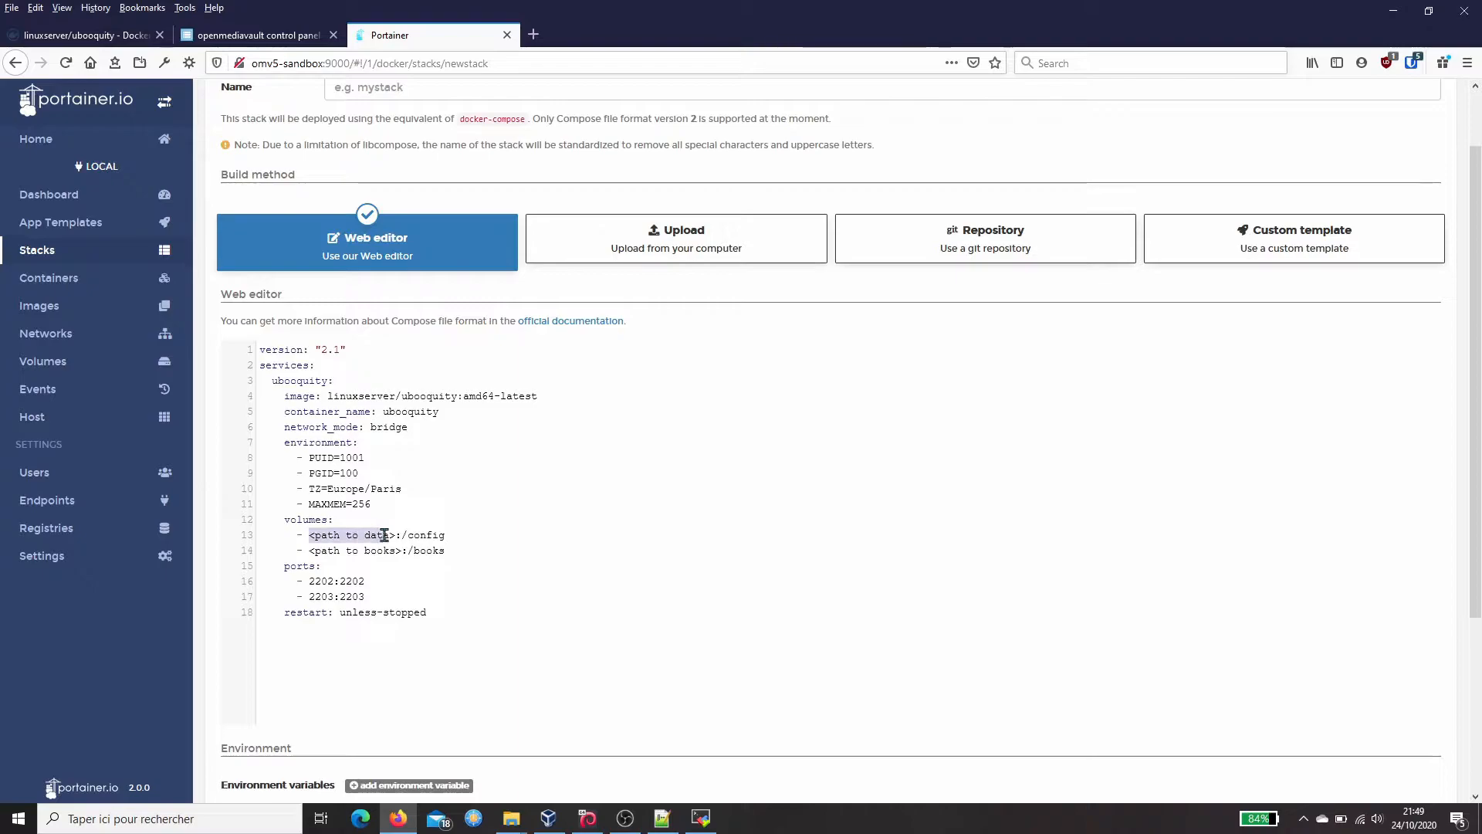
key("ctrl+v")
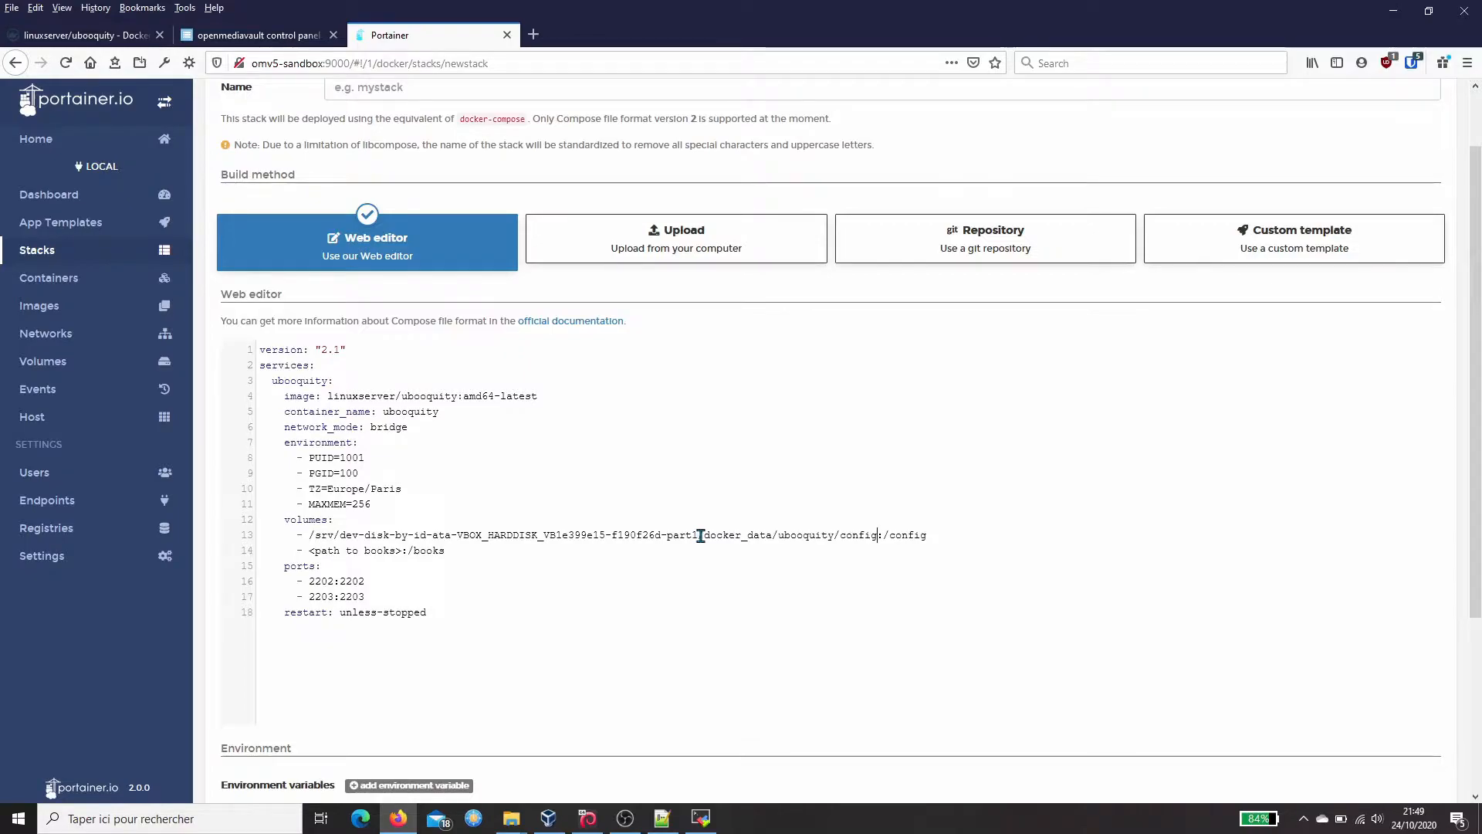
left_click_drag(700, 535, 340, 535)
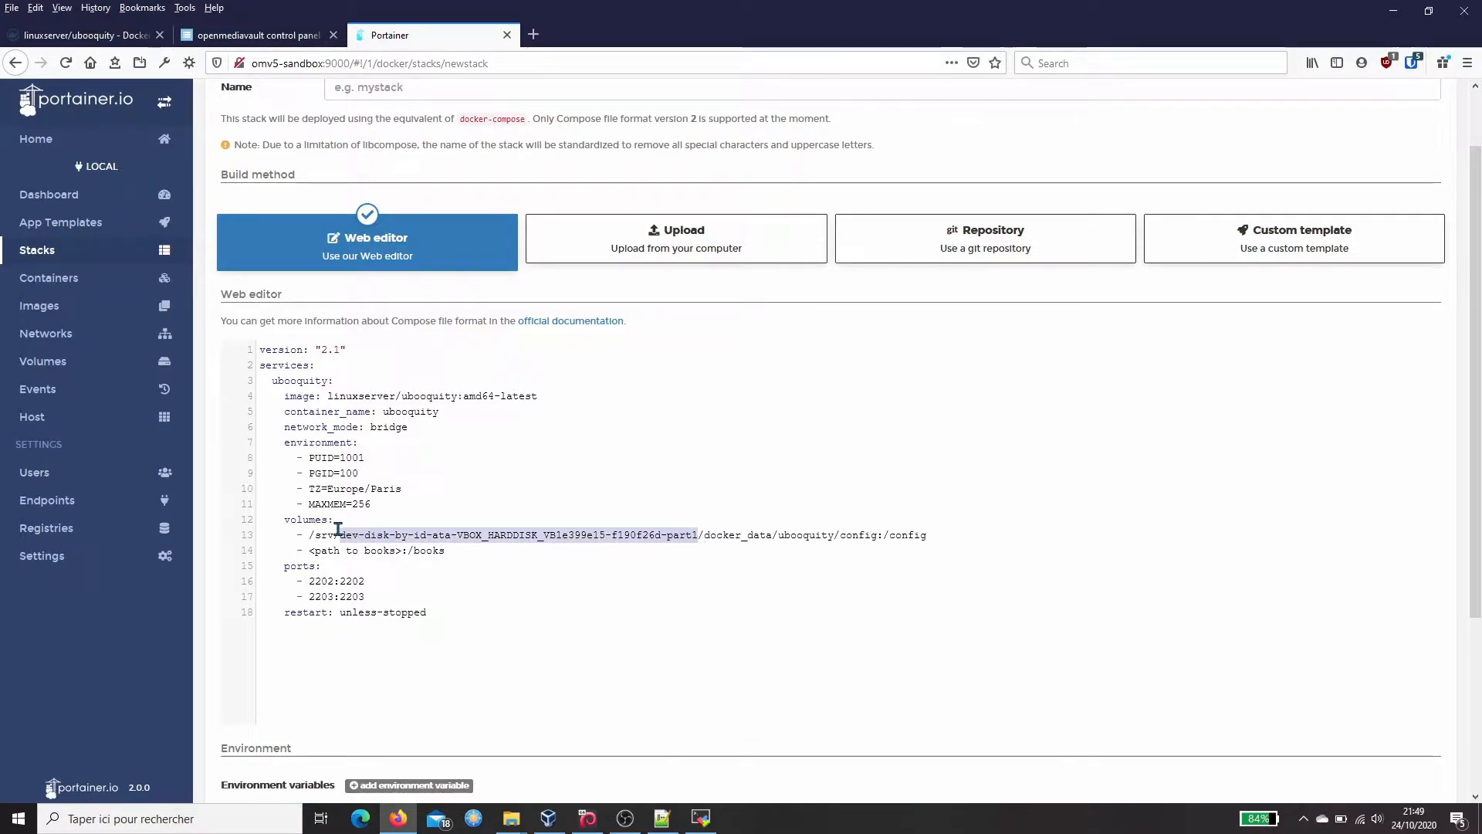
double_click(753, 534)
left_click(729, 535)
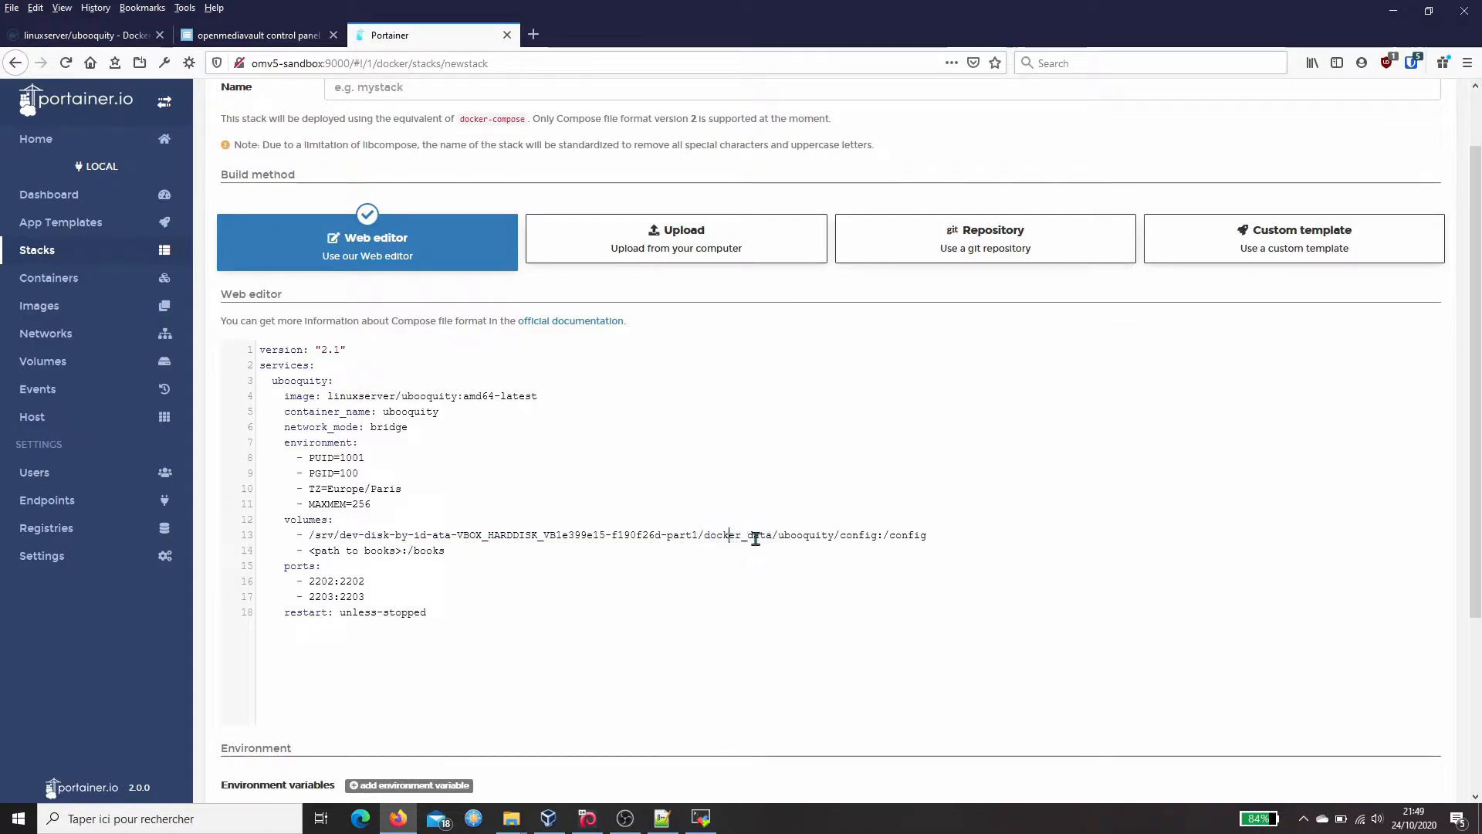
double_click(794, 534)
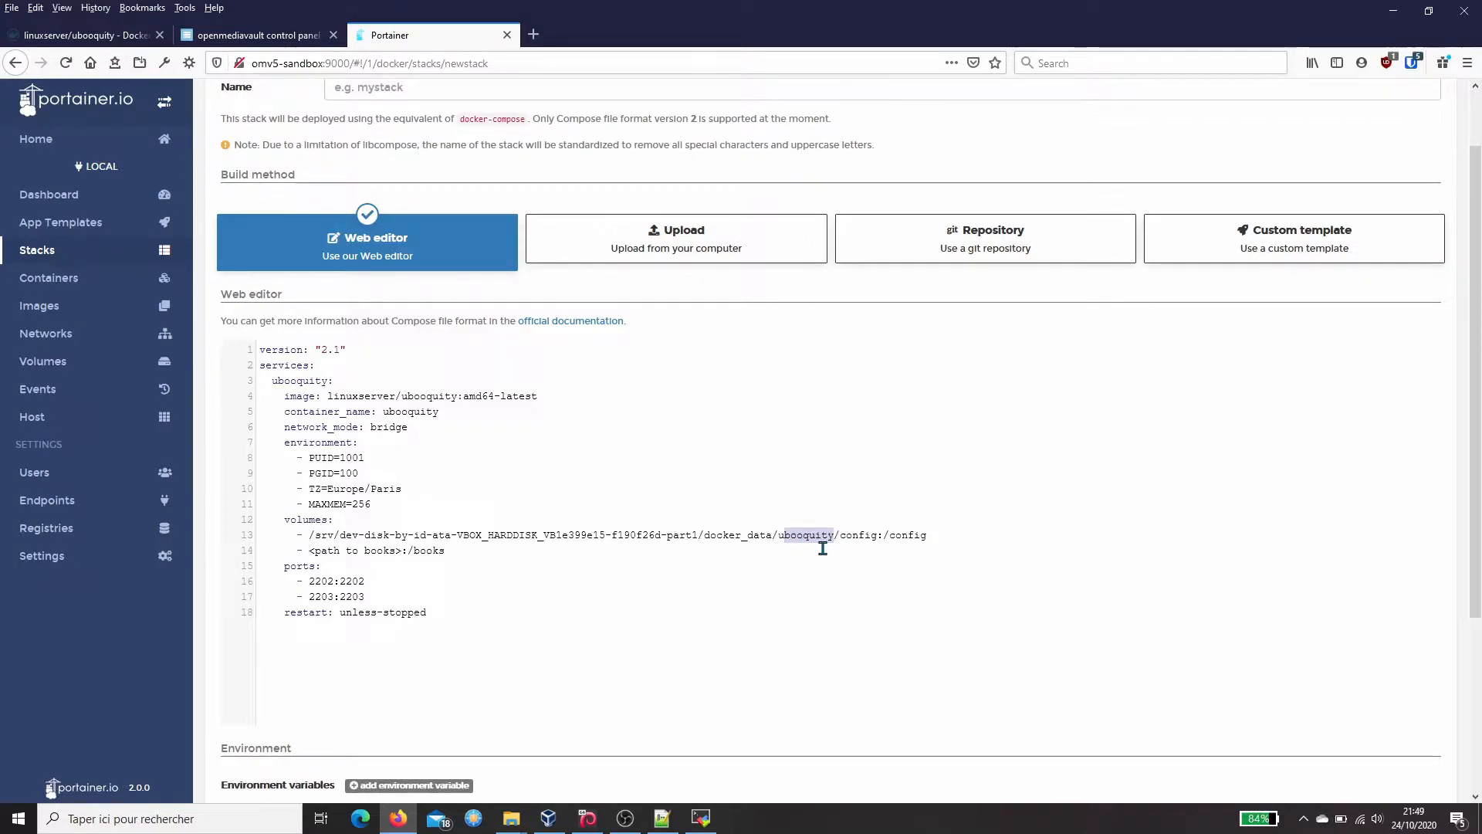
double_click(847, 535)
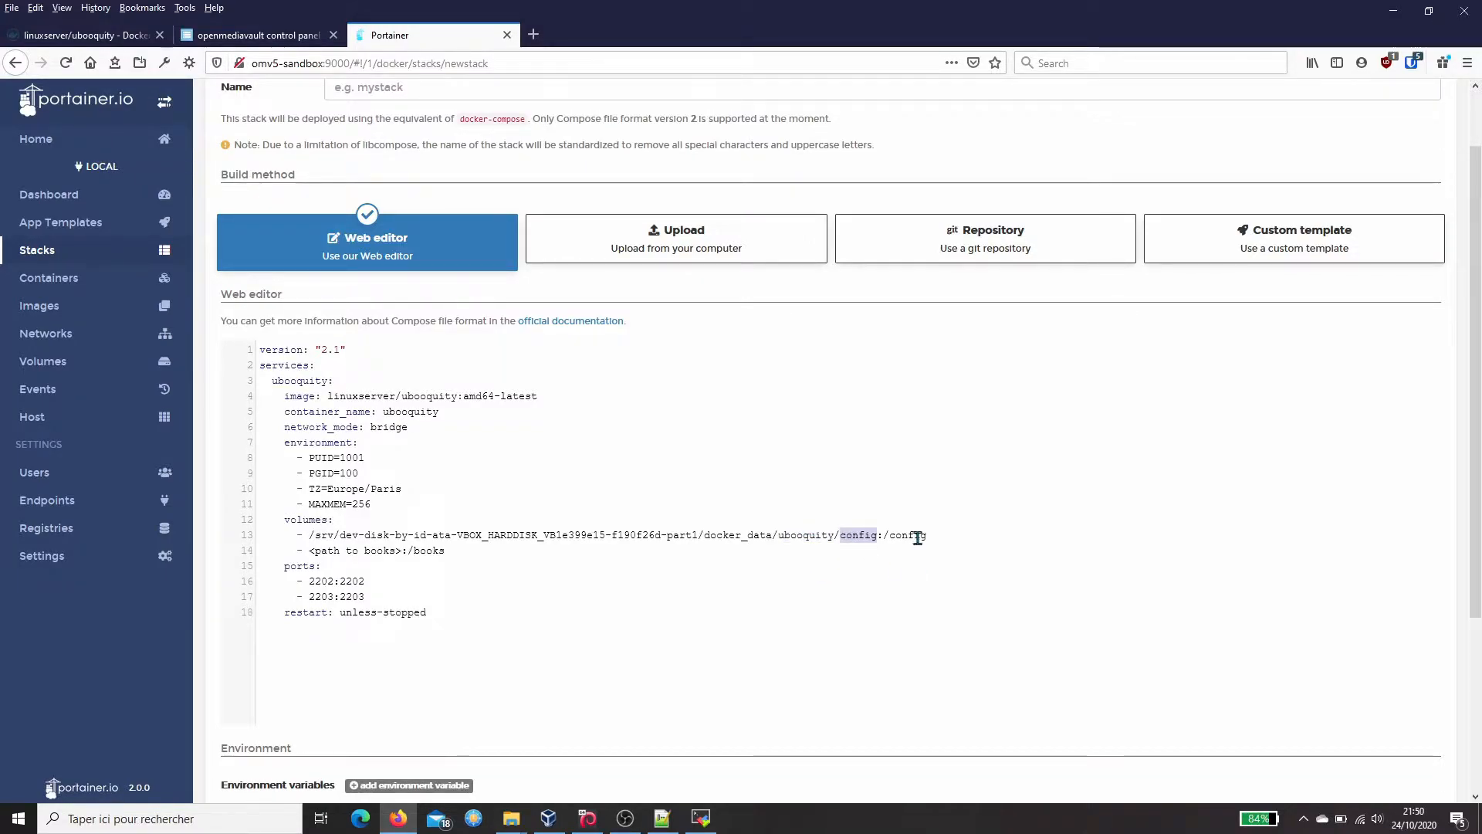
left_click(923, 537)
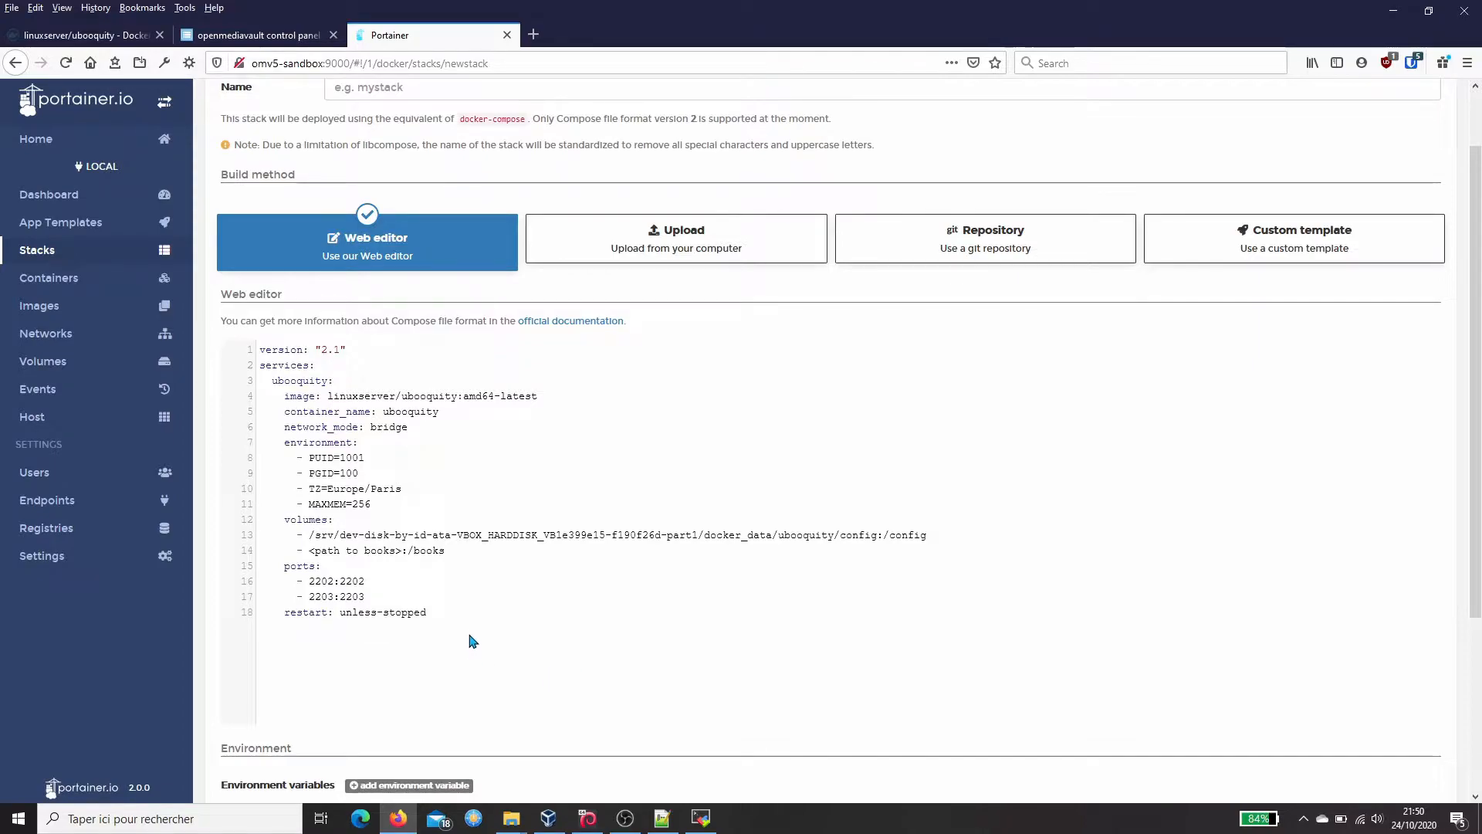
- Replace the "<path to books>" placeholder with /srv/dev-disk-by-id-ata-VBOX_HARDDISK_VB1e399e15-f190f26d-part1/media/books, copied from the Notepad++ notes
key("alt+Tab")
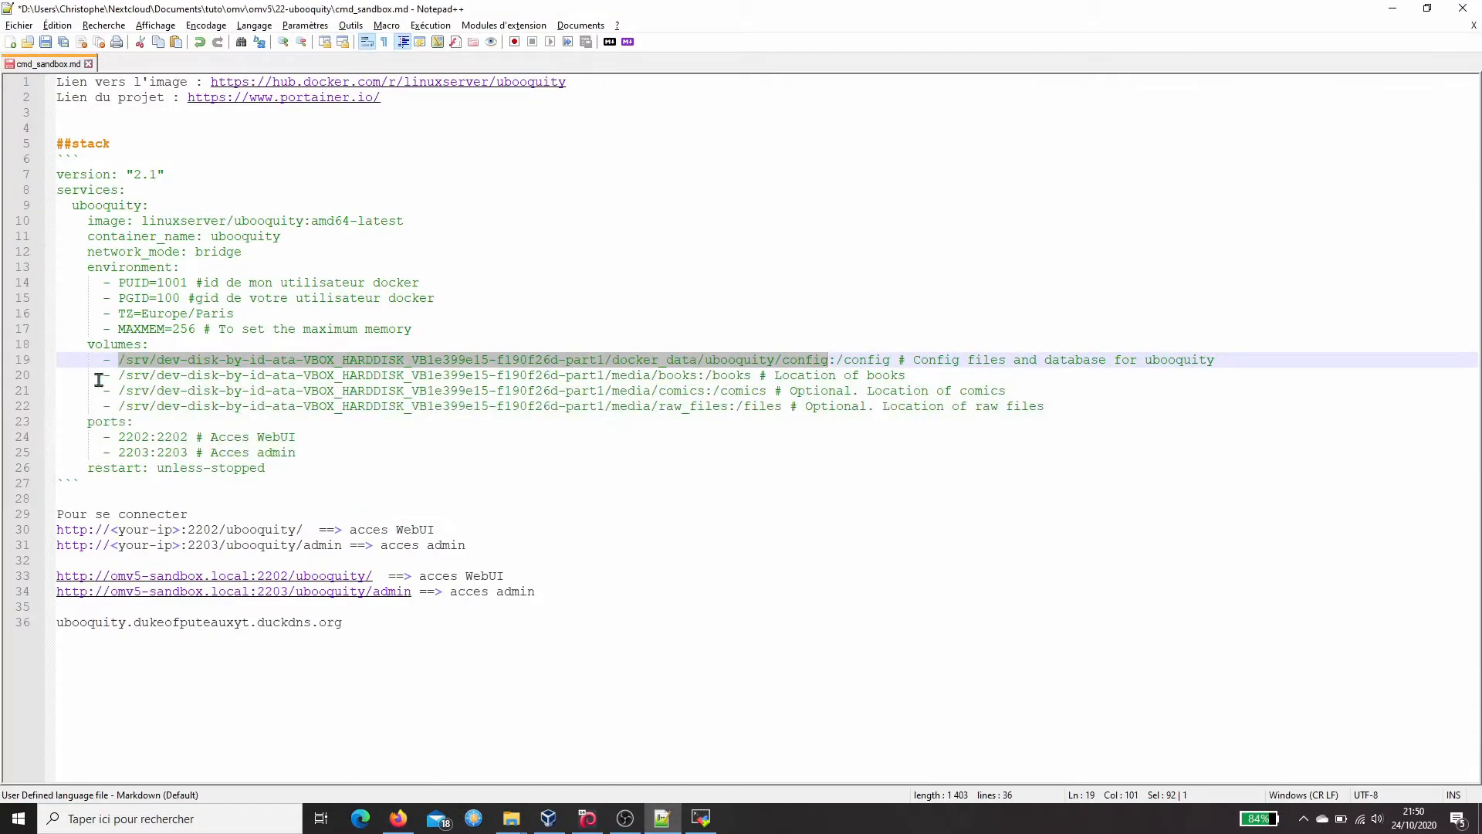
mouse_move(116, 375)
left_mouse_down()
mouse_move(594, 390)
mouse_move(701, 378)
mouse_move(119, 376)
left_mouse_up()
key("ctrl+c")
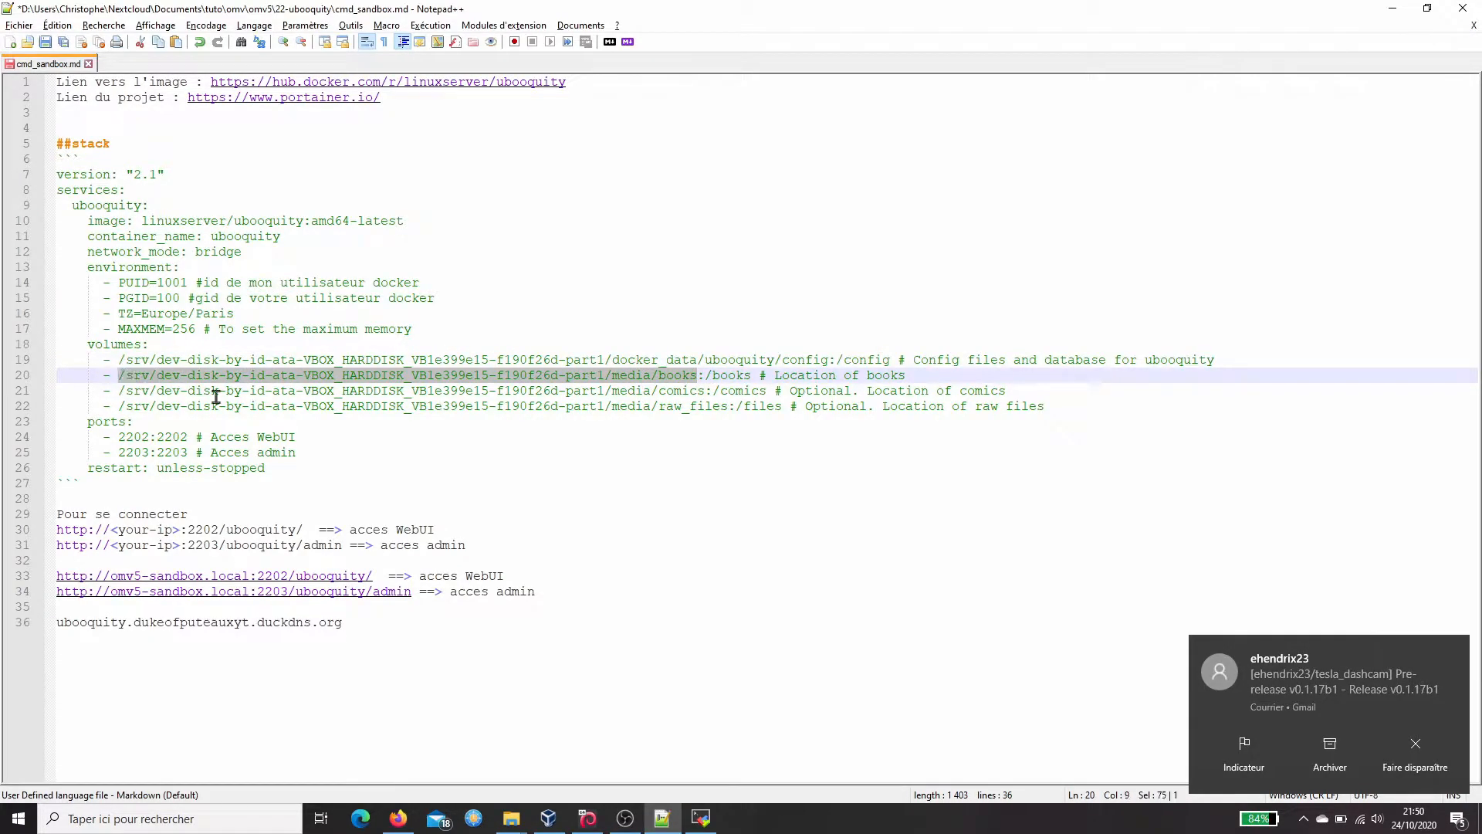
key("alt+Tab")
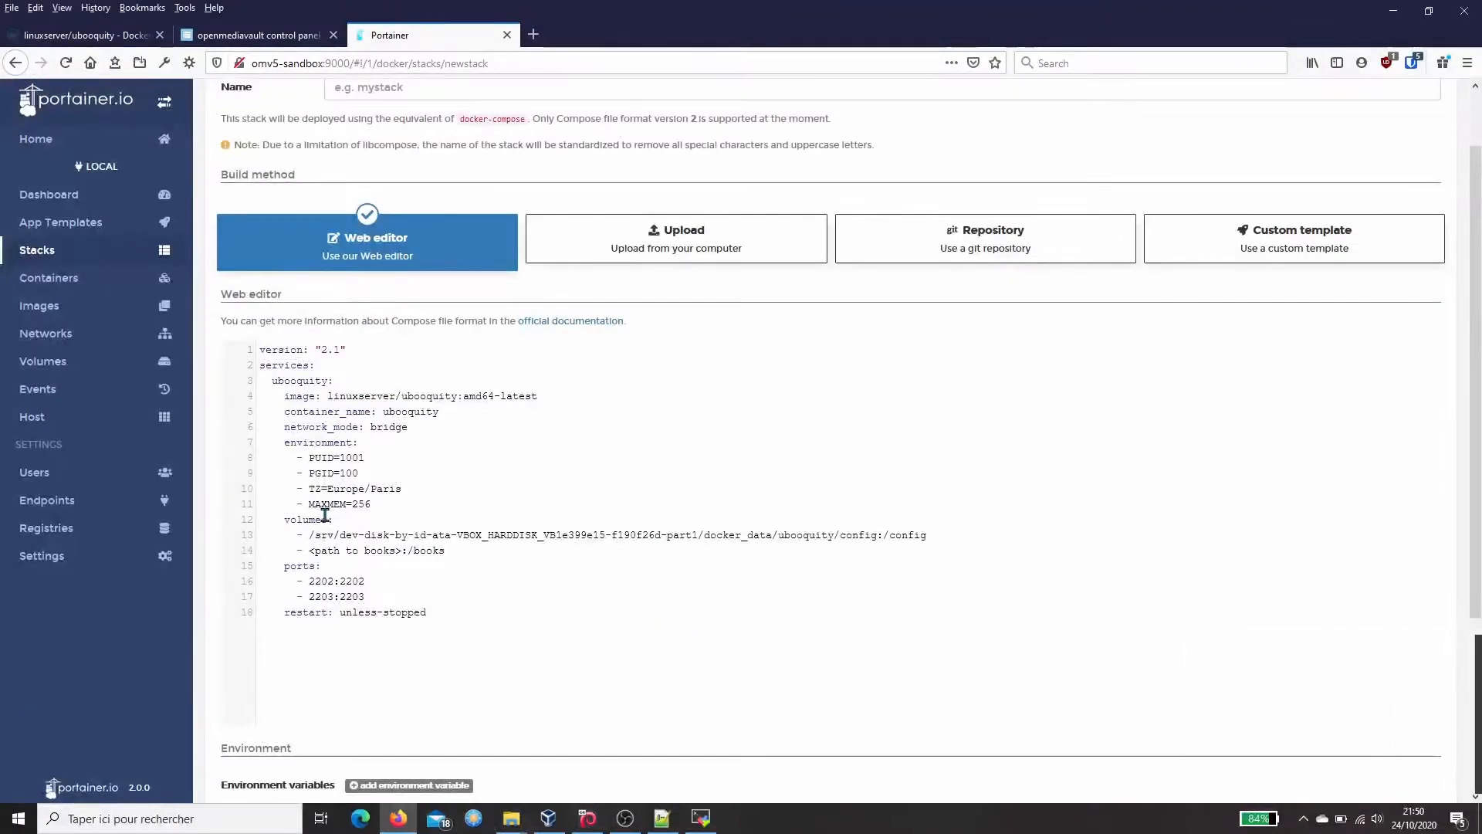
left_click_drag(309, 550, 400, 551)
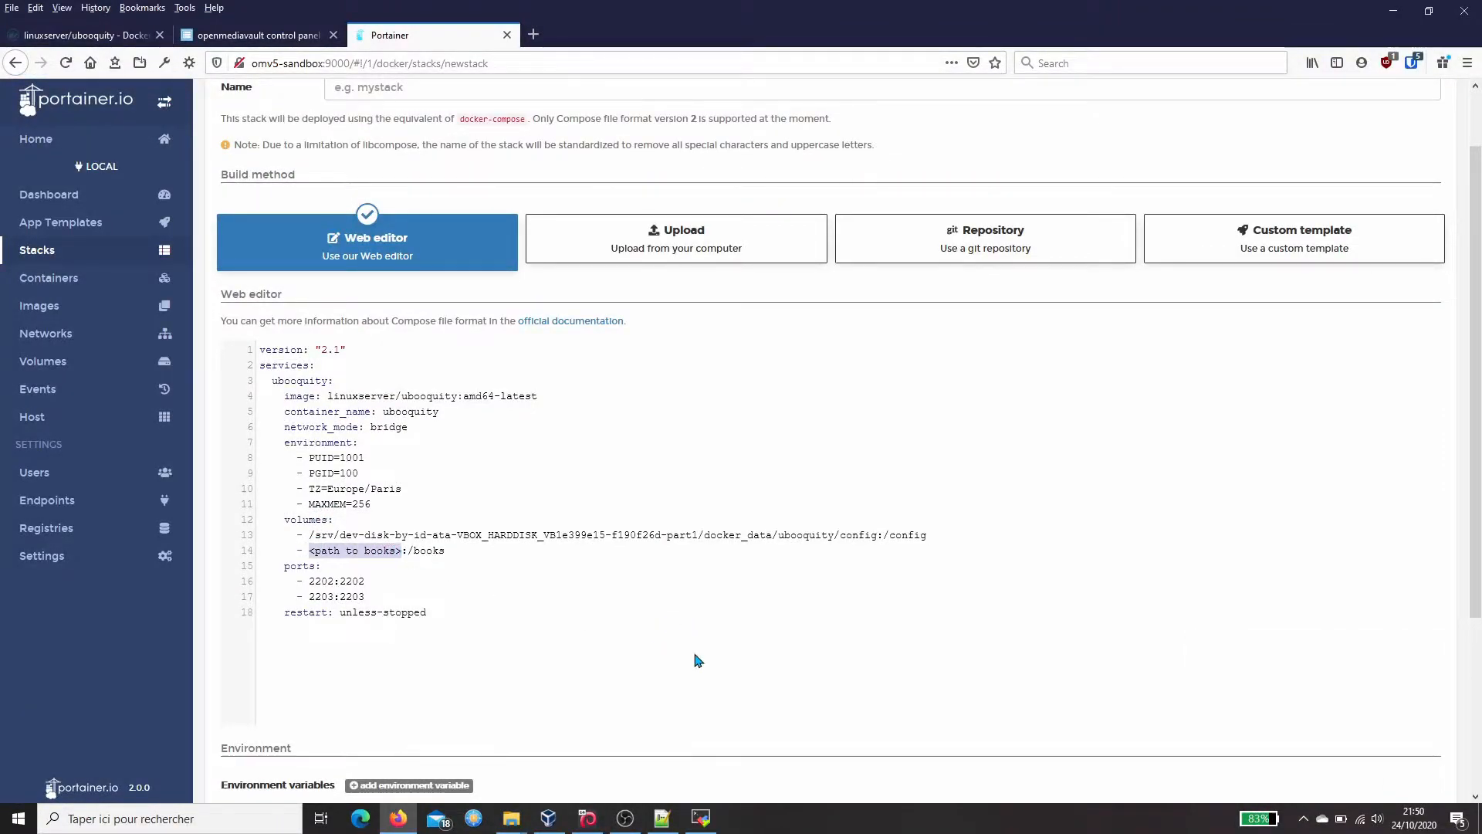
key("ctrl+v")
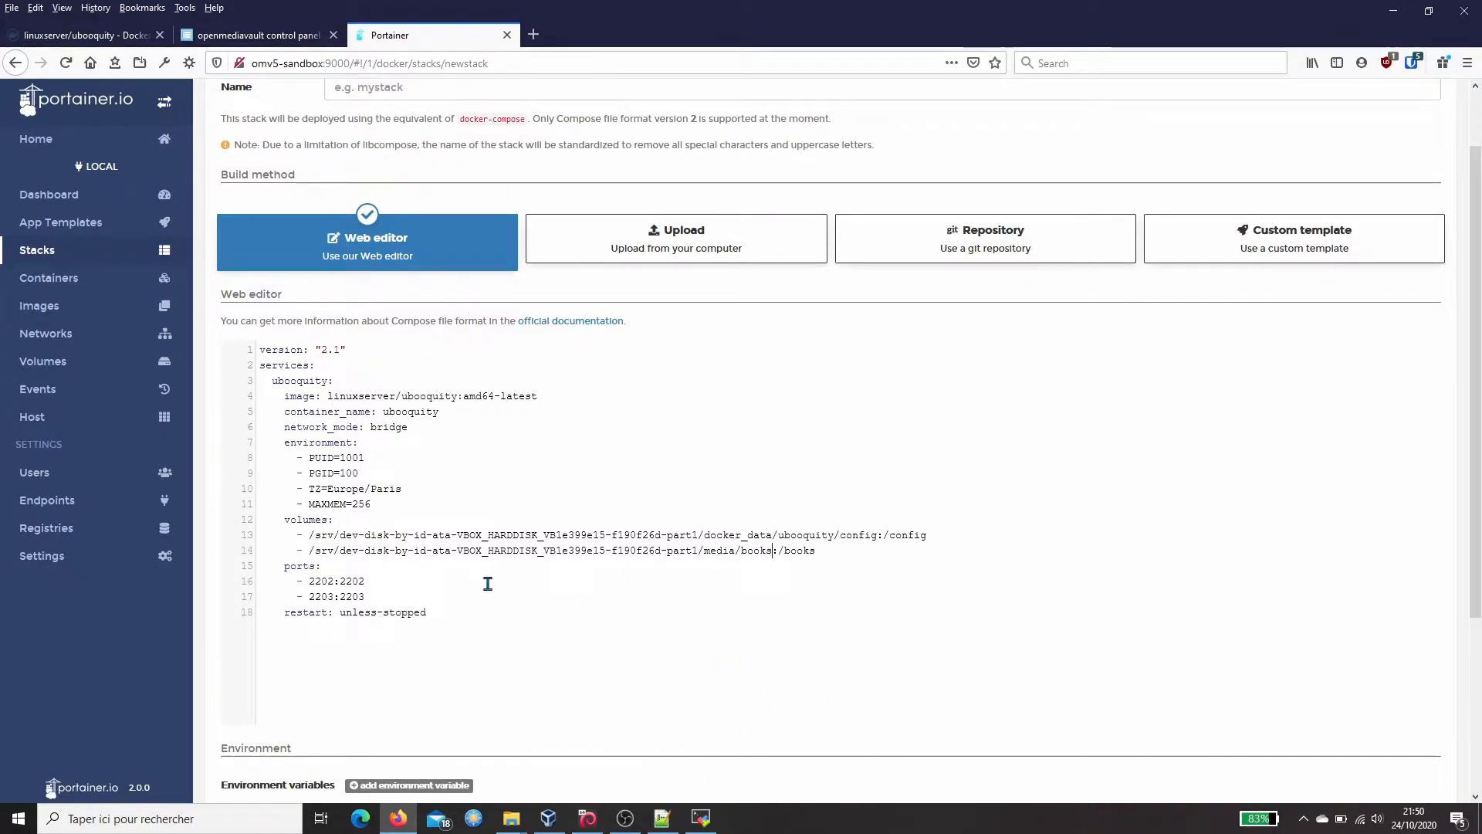
- Check the stack's 2202 and 2203 port mappings against the port and connection entries in the Notepad++ notes
double_click(321, 580)
double_click(320, 597)
double_click(351, 580)
key("alt+Tab")
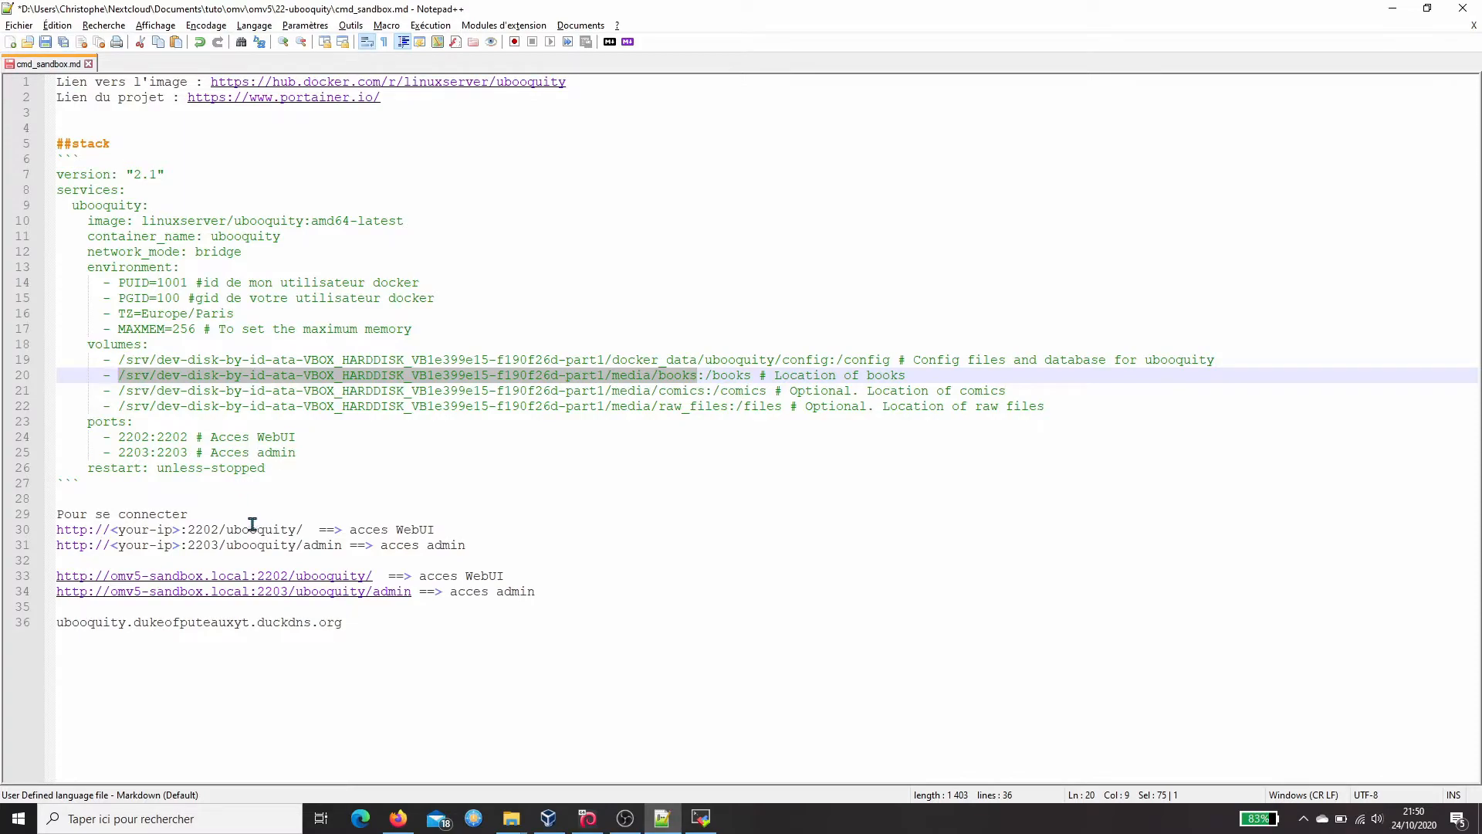
key("alt+Tab")
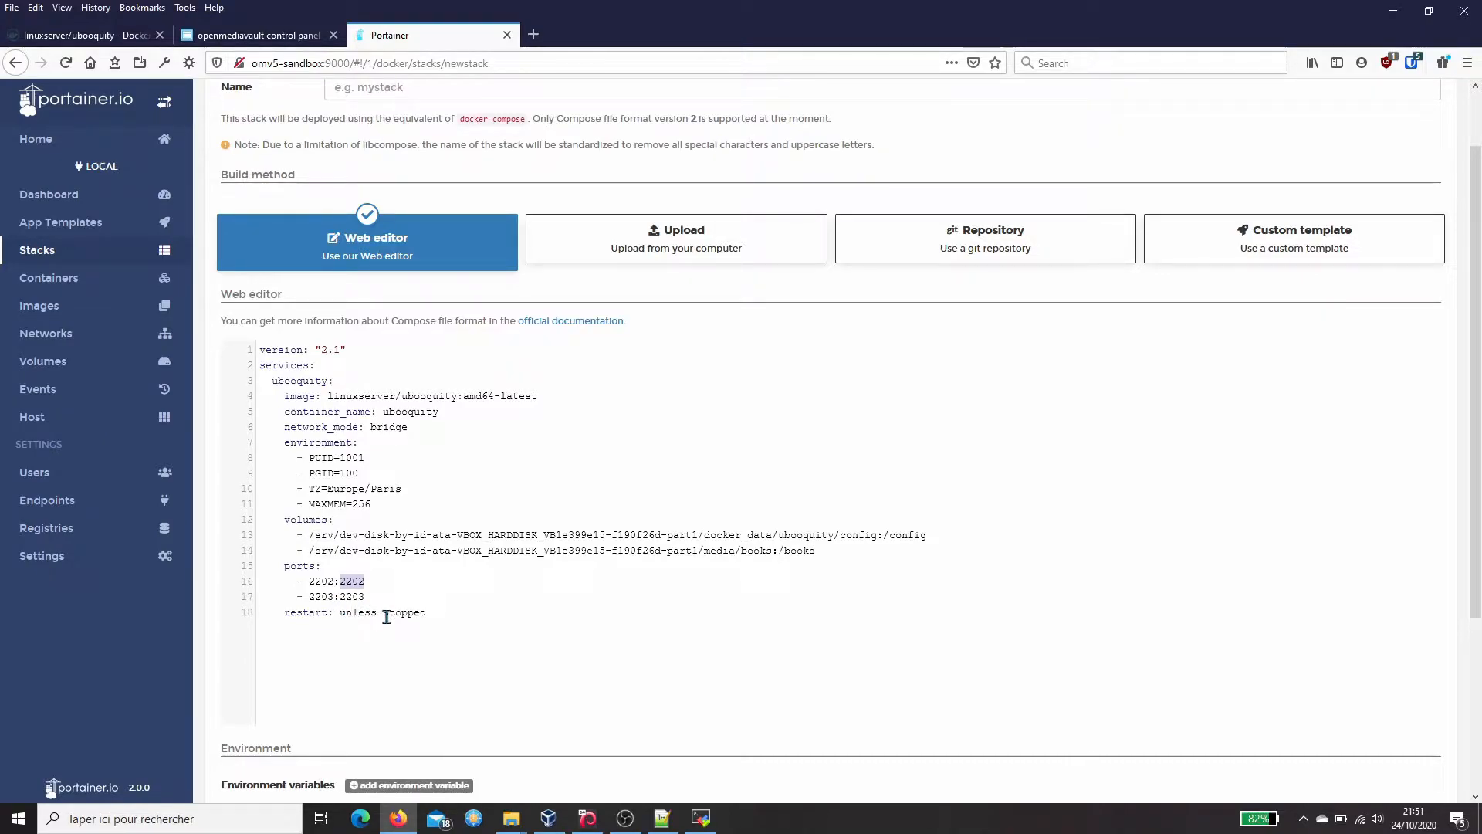
- Name the stack ubooquity, reusing the container name, and deploy it
double_click(406, 411)
key("ctrl+c")
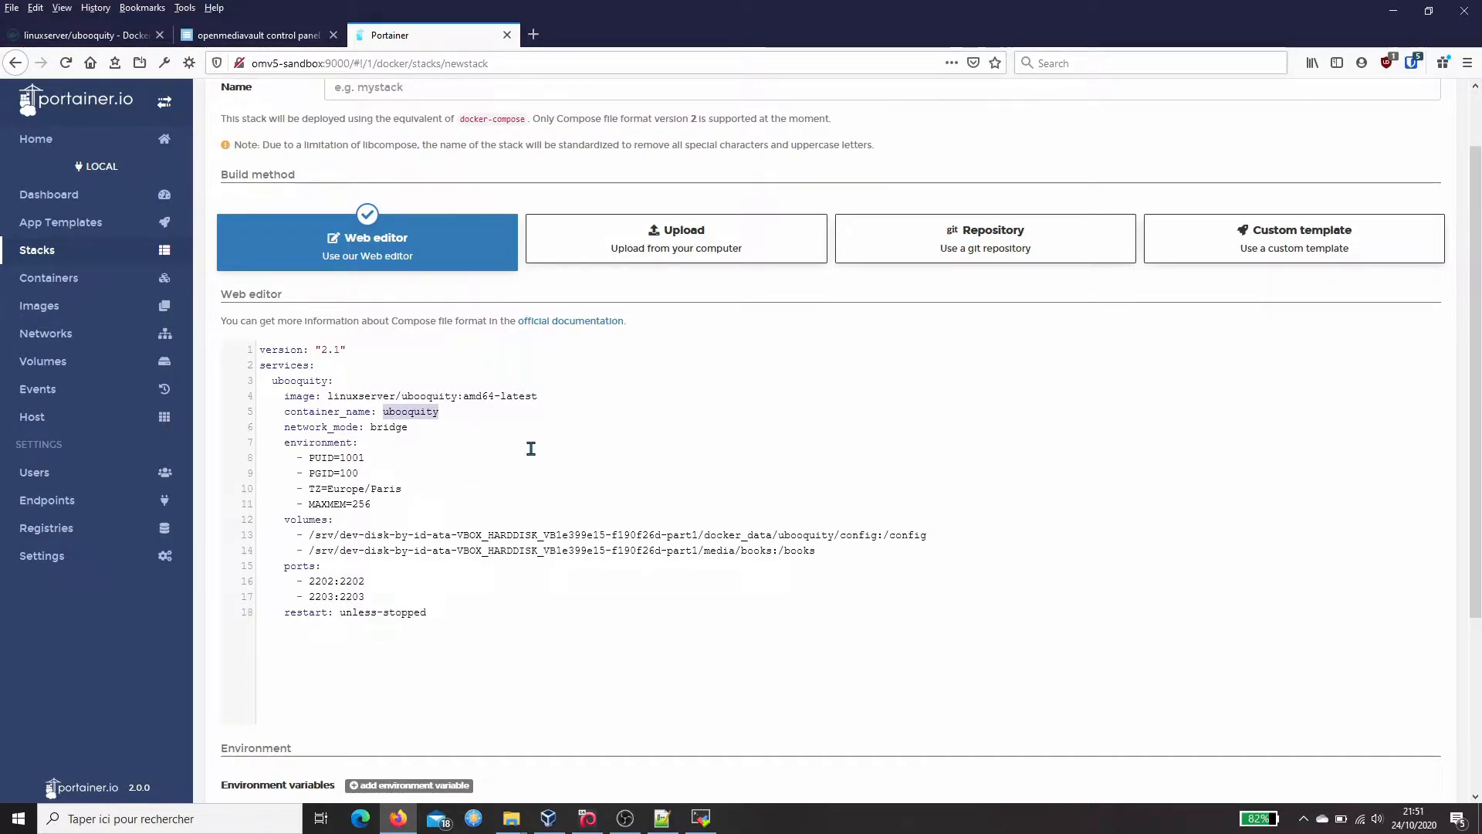
scroll(531, 449, "up", 2)
left_click(406, 166)
key("ctrl+v")
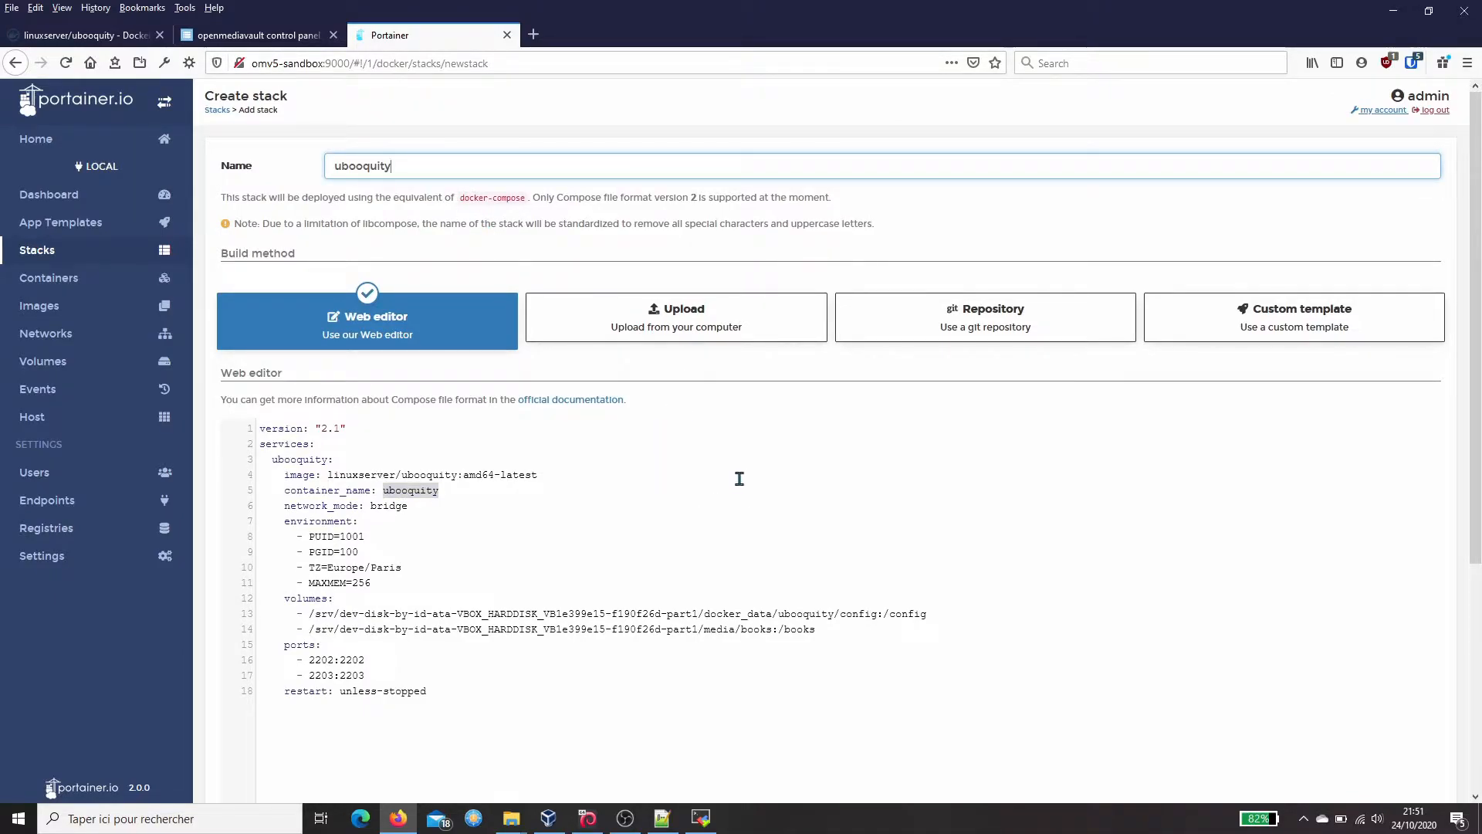
scroll(610, 448, "down", 4)
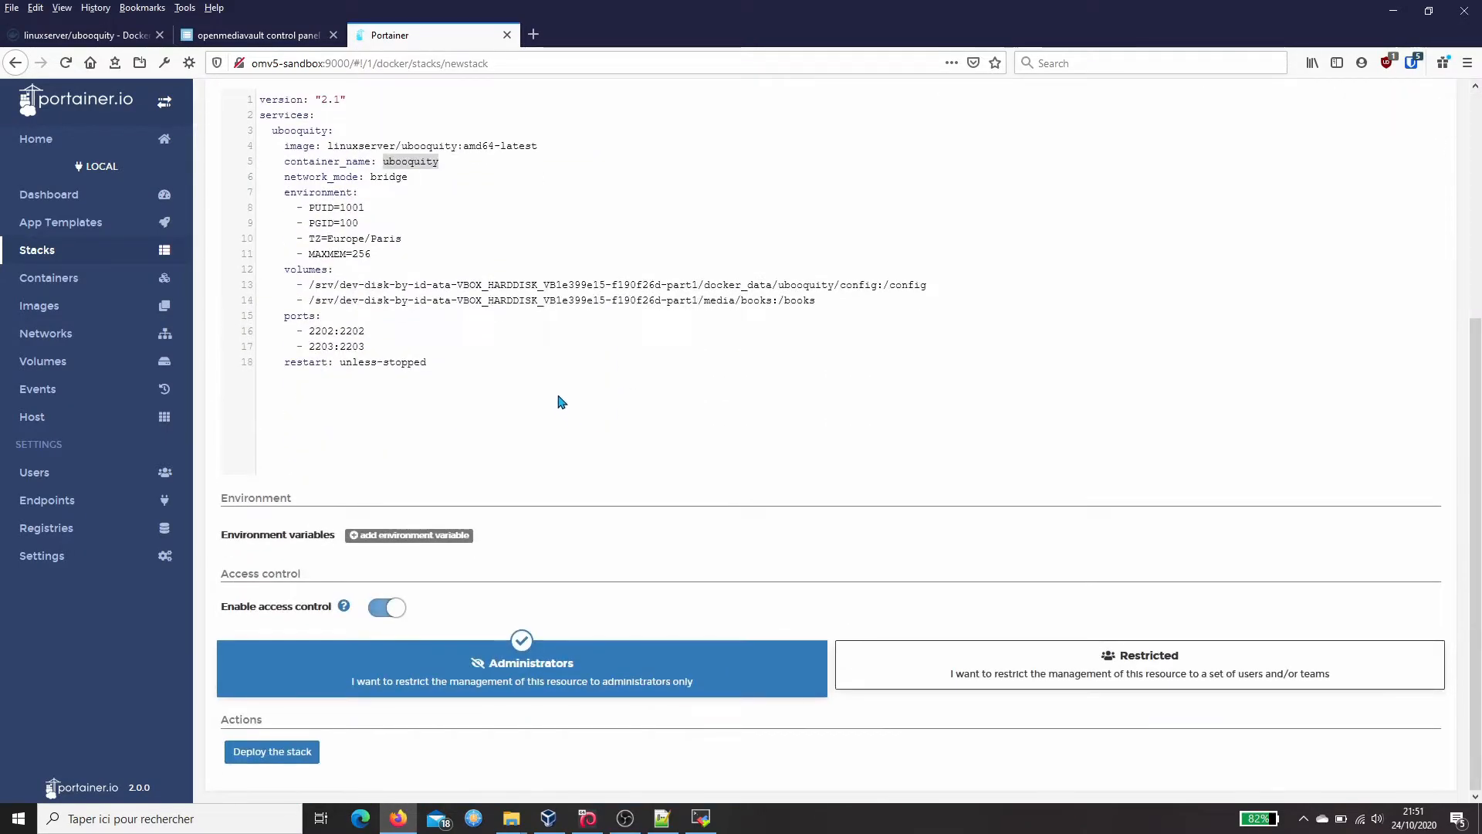
left_click(265, 753)
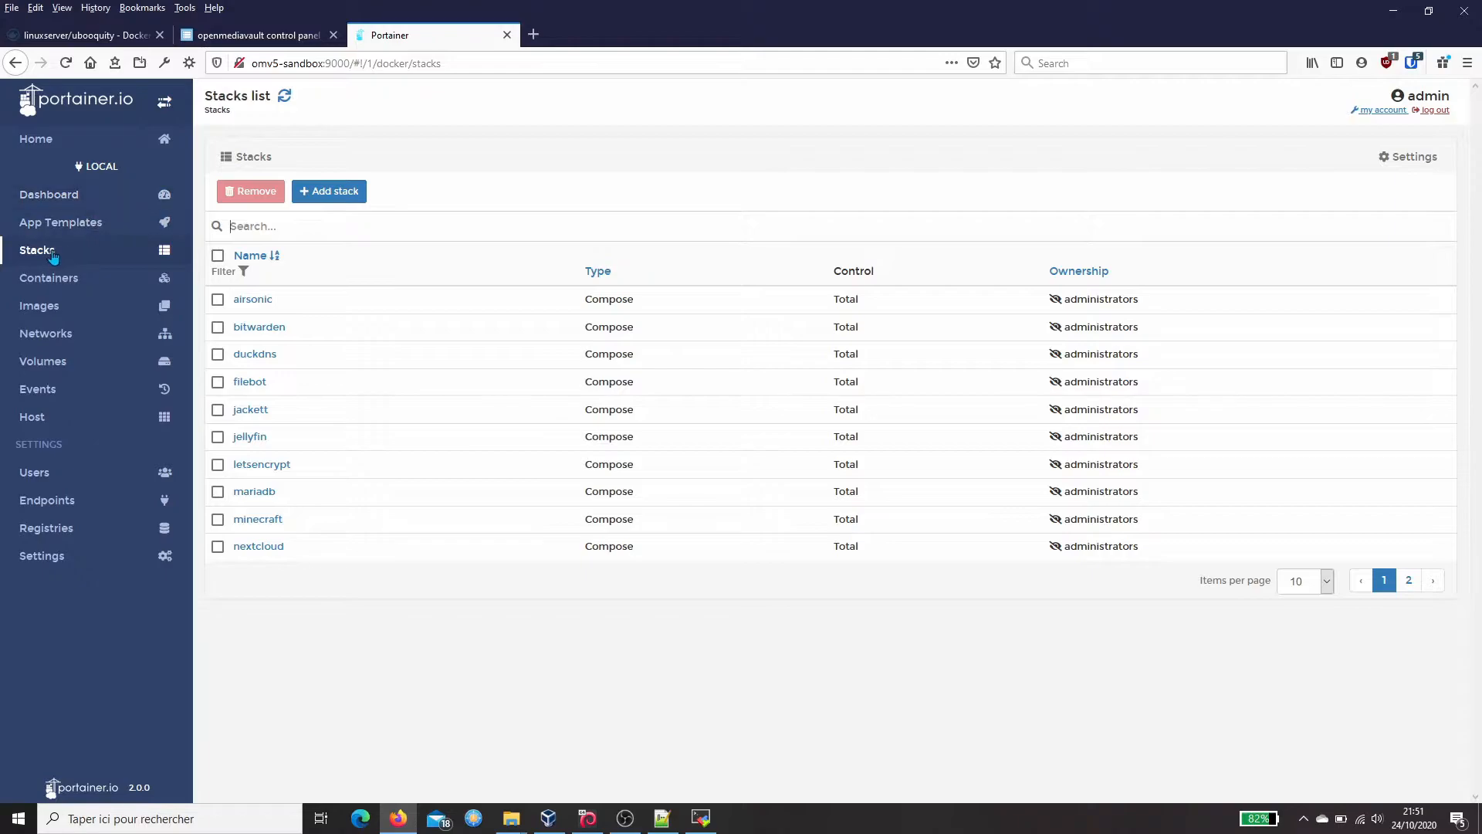
- Open the ubooquity container's details from the container list and examine its logs for the startup messages
left_click(72, 278)
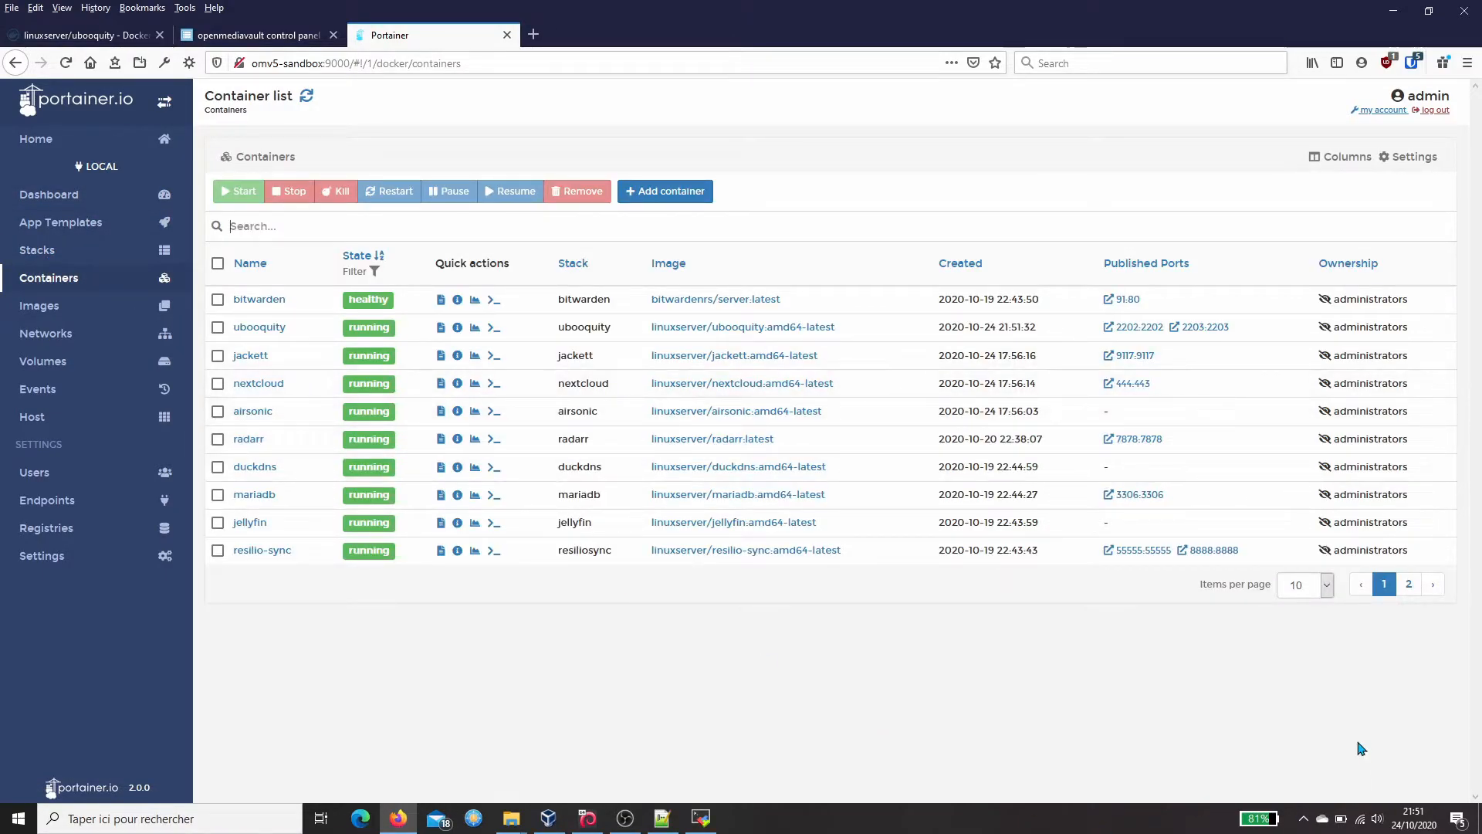
left_click(263, 328)
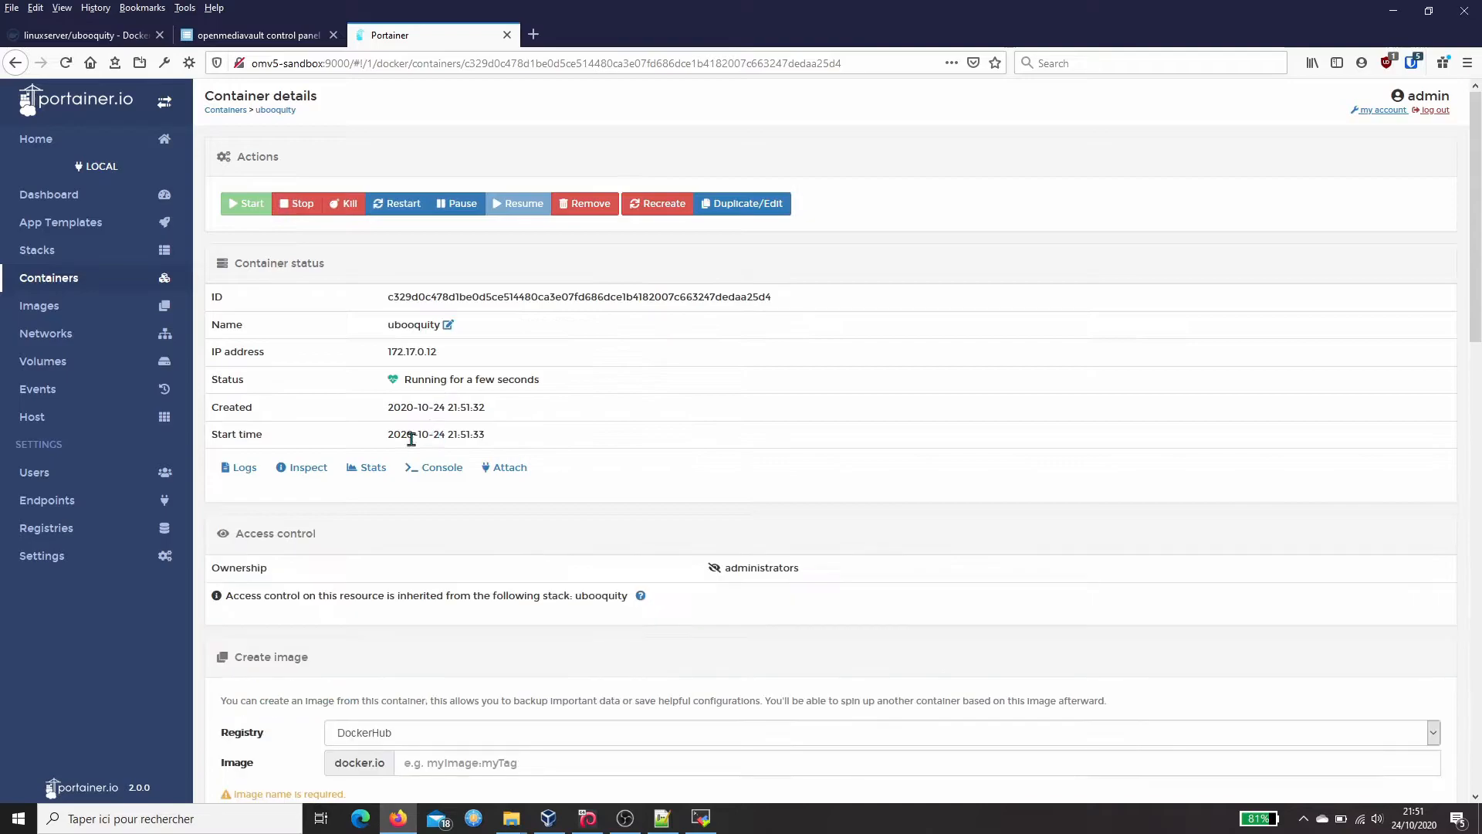
left_click(234, 469)
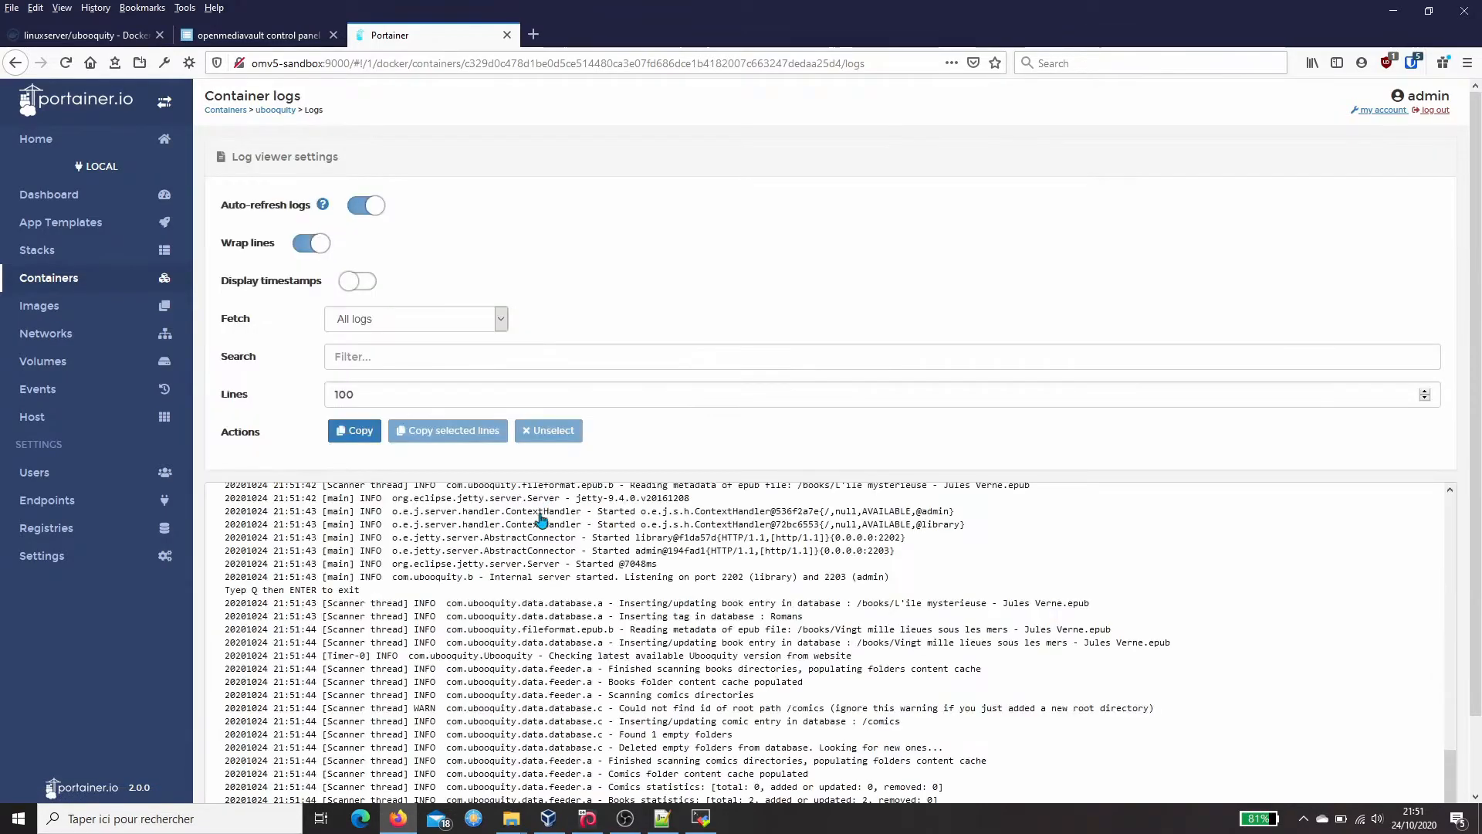
scroll(568, 501, "down", 2)
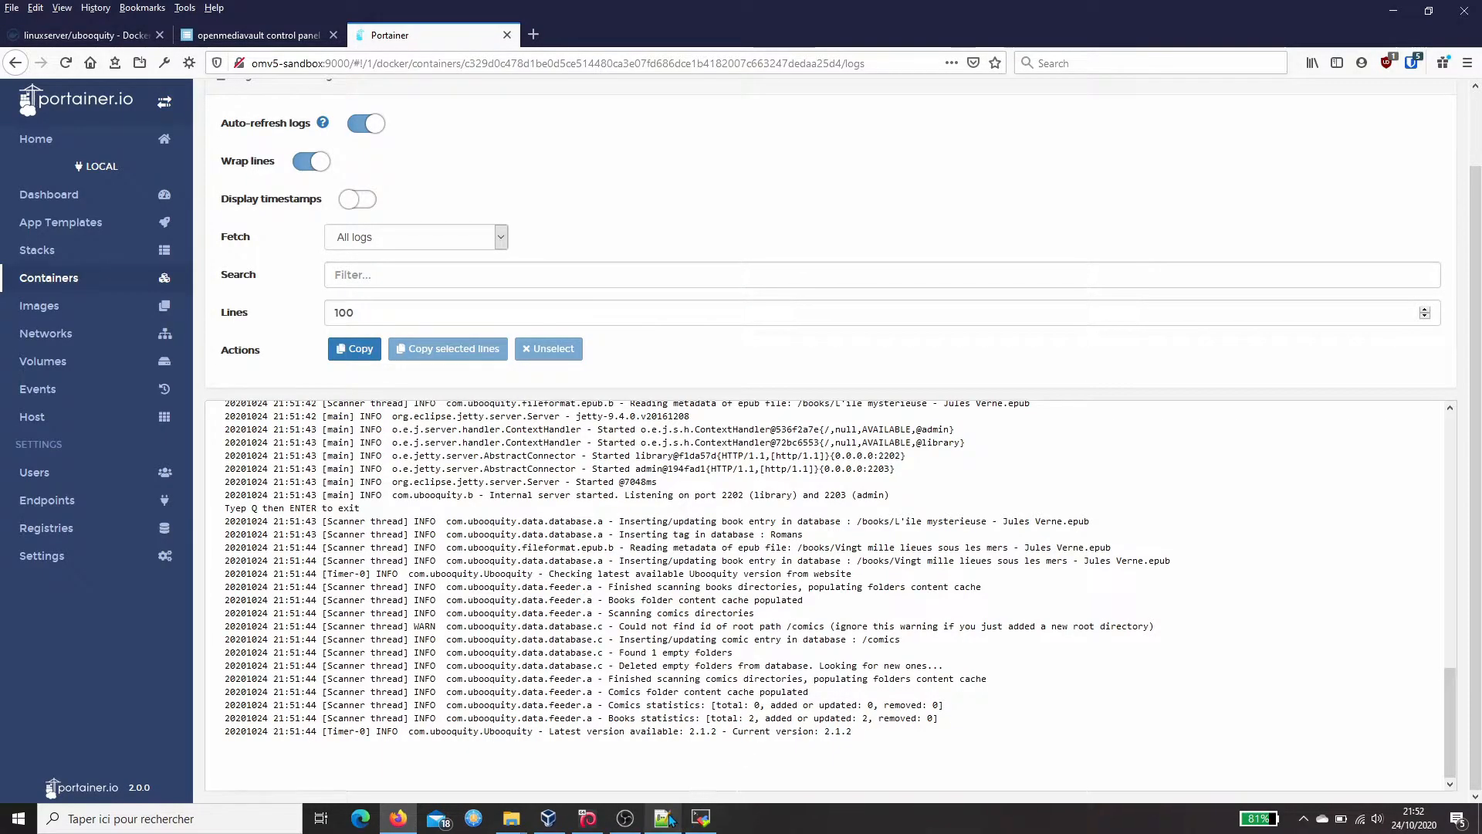
- Switch to the Notepad++ notes and examine the WebUI and admin connection addresses, including the admin port and path
mouse_move(670, 818)
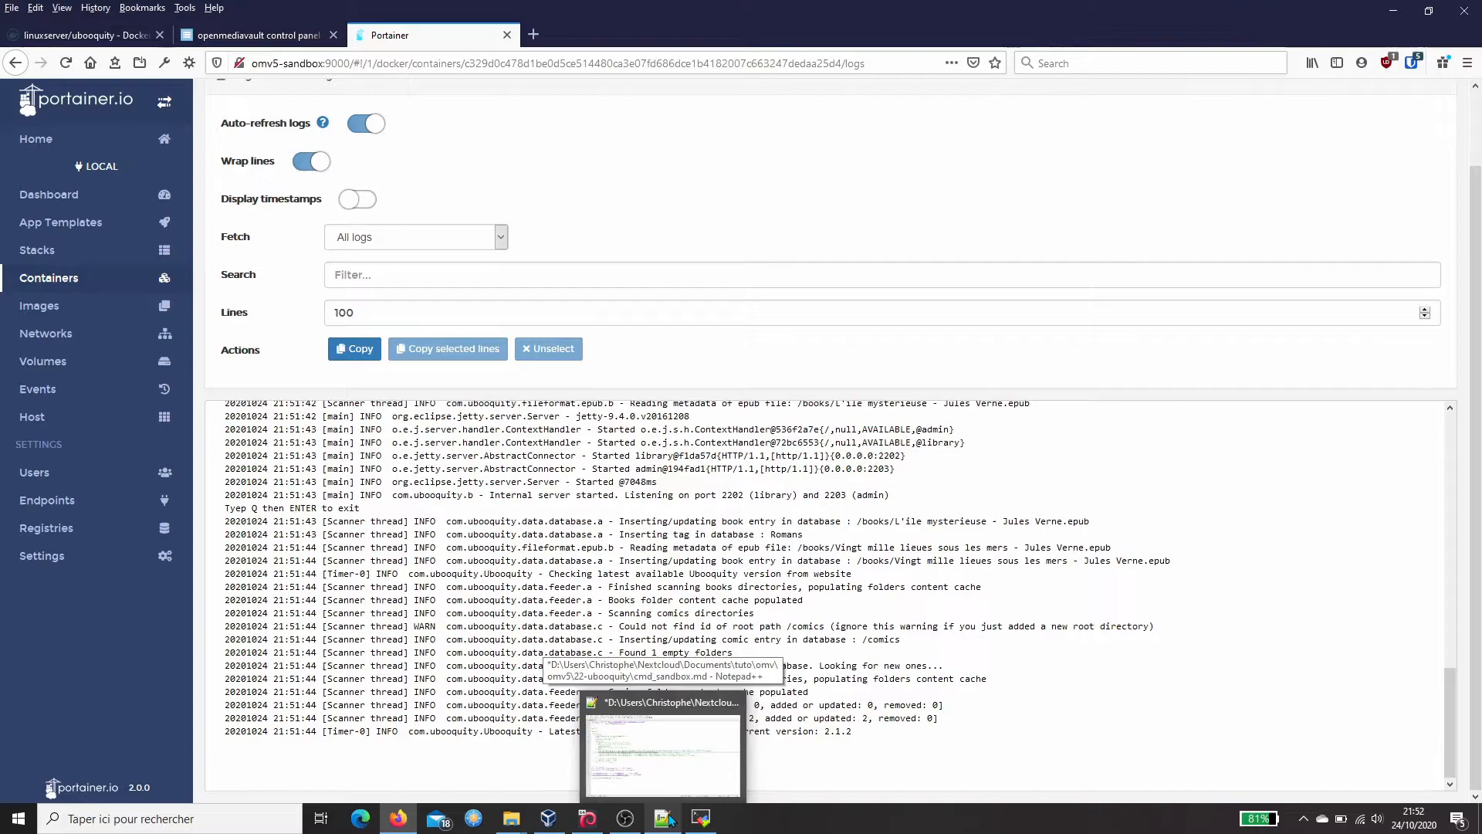
left_click(666, 818)
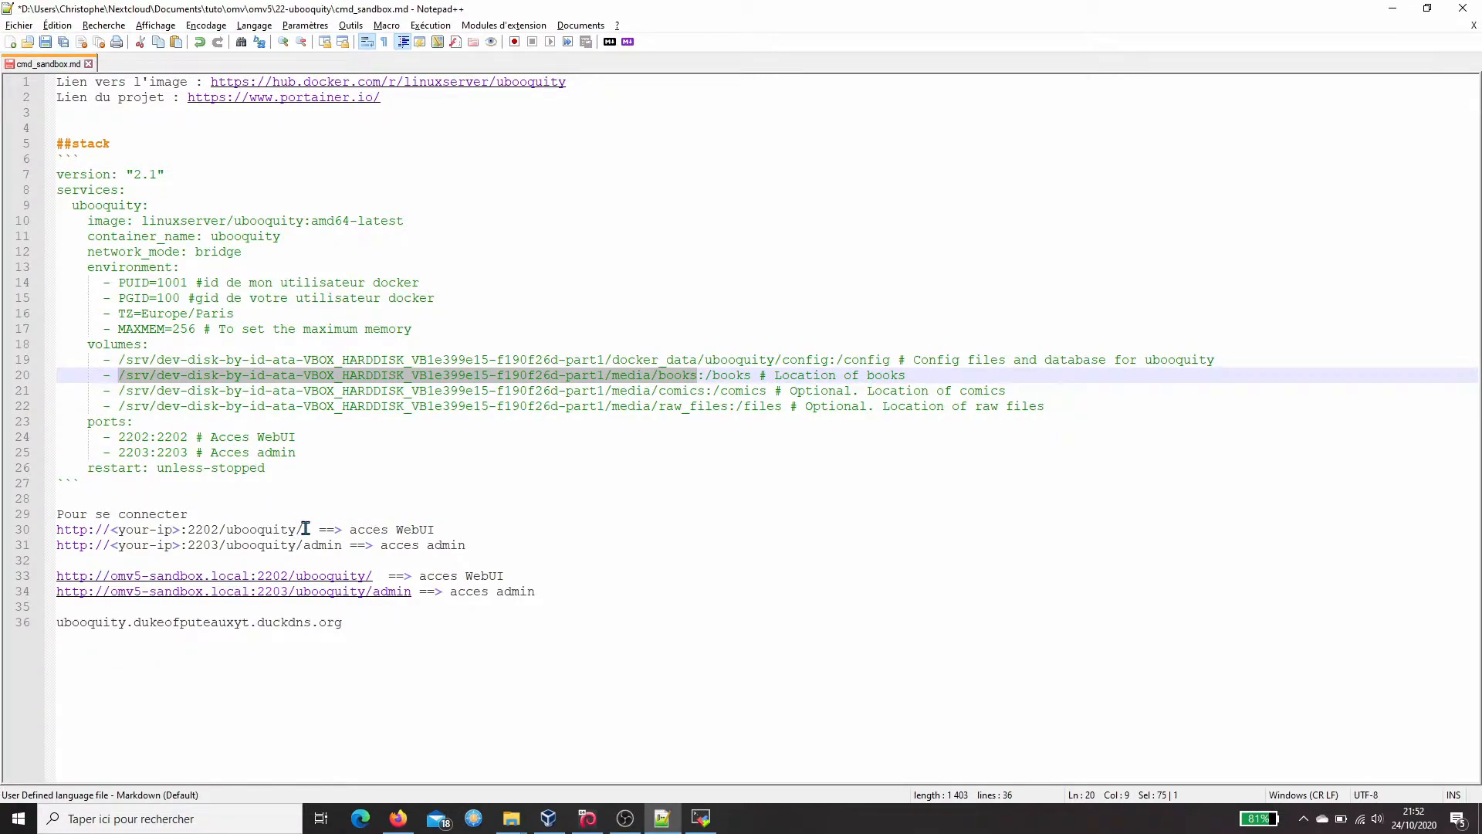
left_click_drag(306, 529, 59, 523)
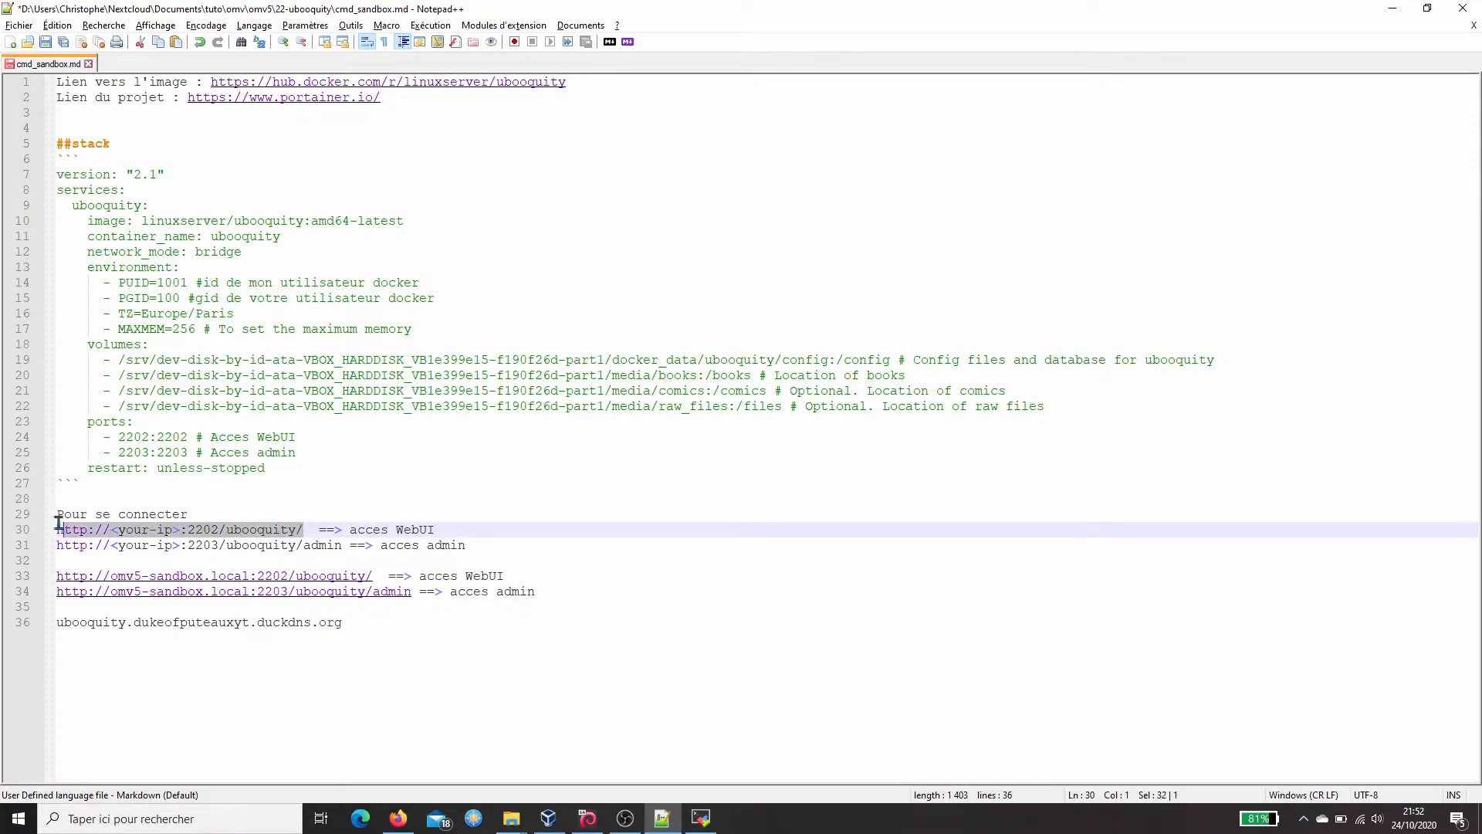
left_click(344, 547)
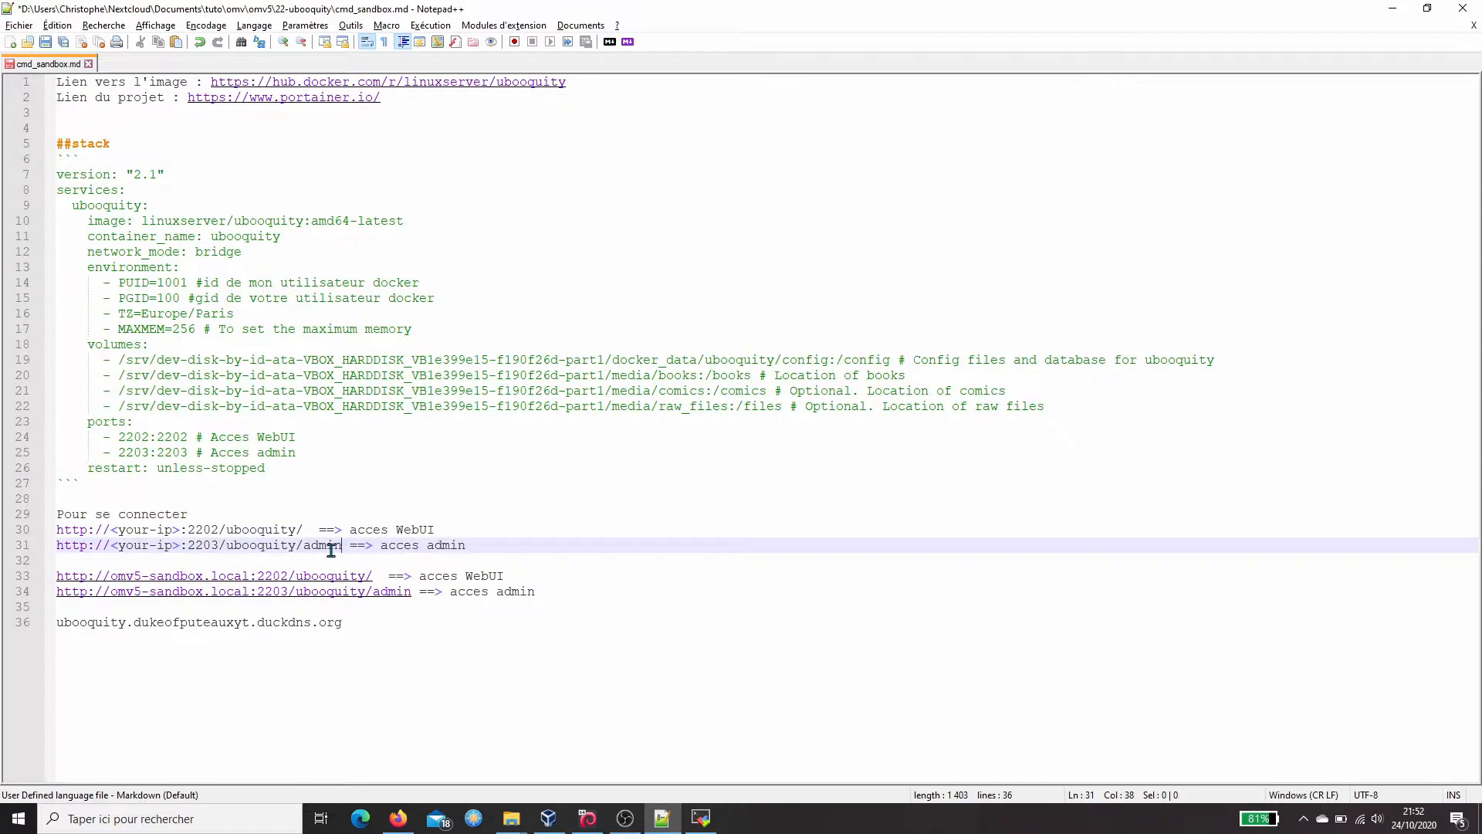
left_click_drag(338, 548, 179, 549)
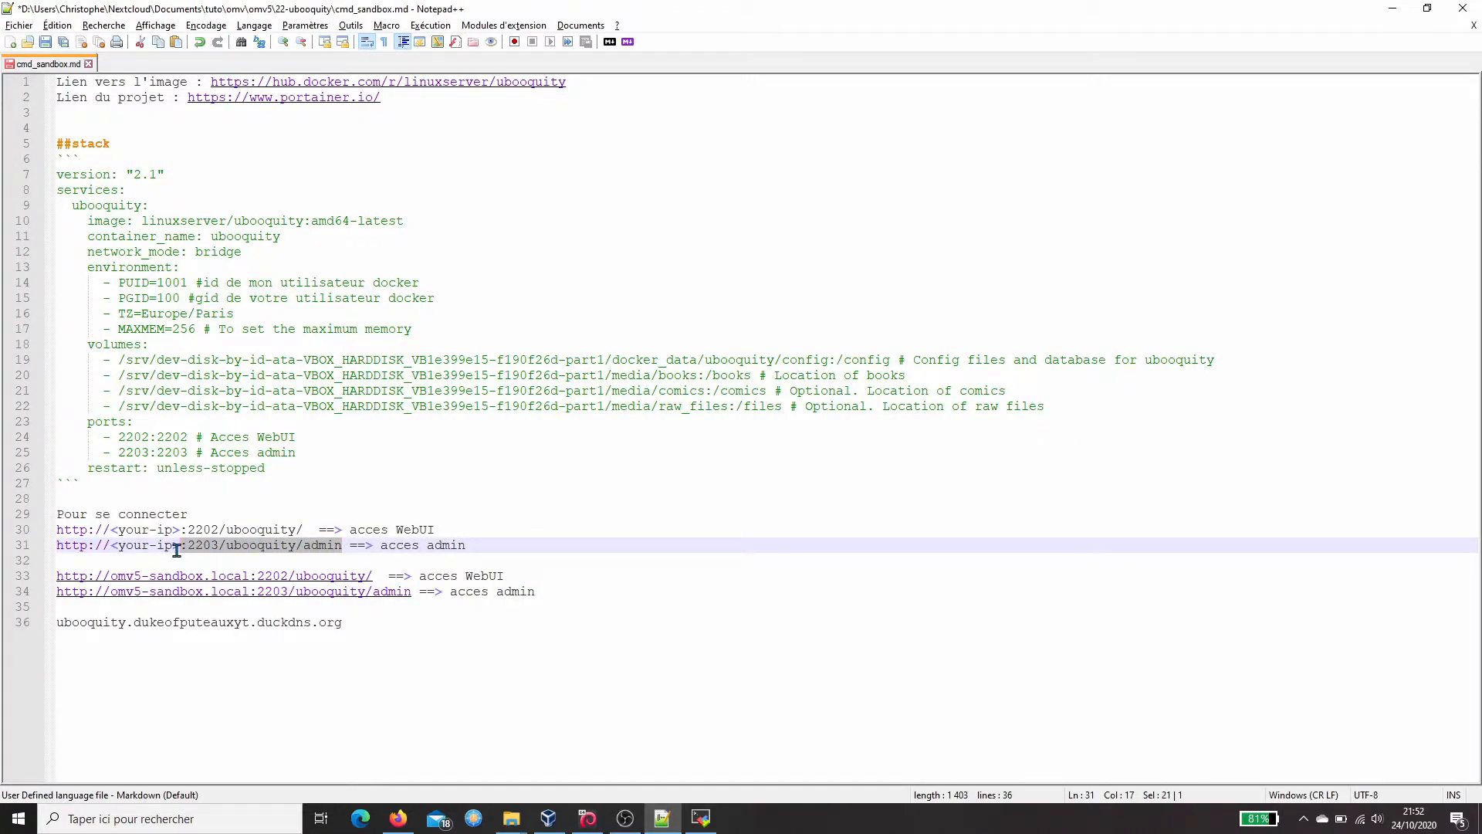
left_click_drag(177, 548, 215, 547)
left_click_drag(117, 545, 173, 546)
double_click(202, 547)
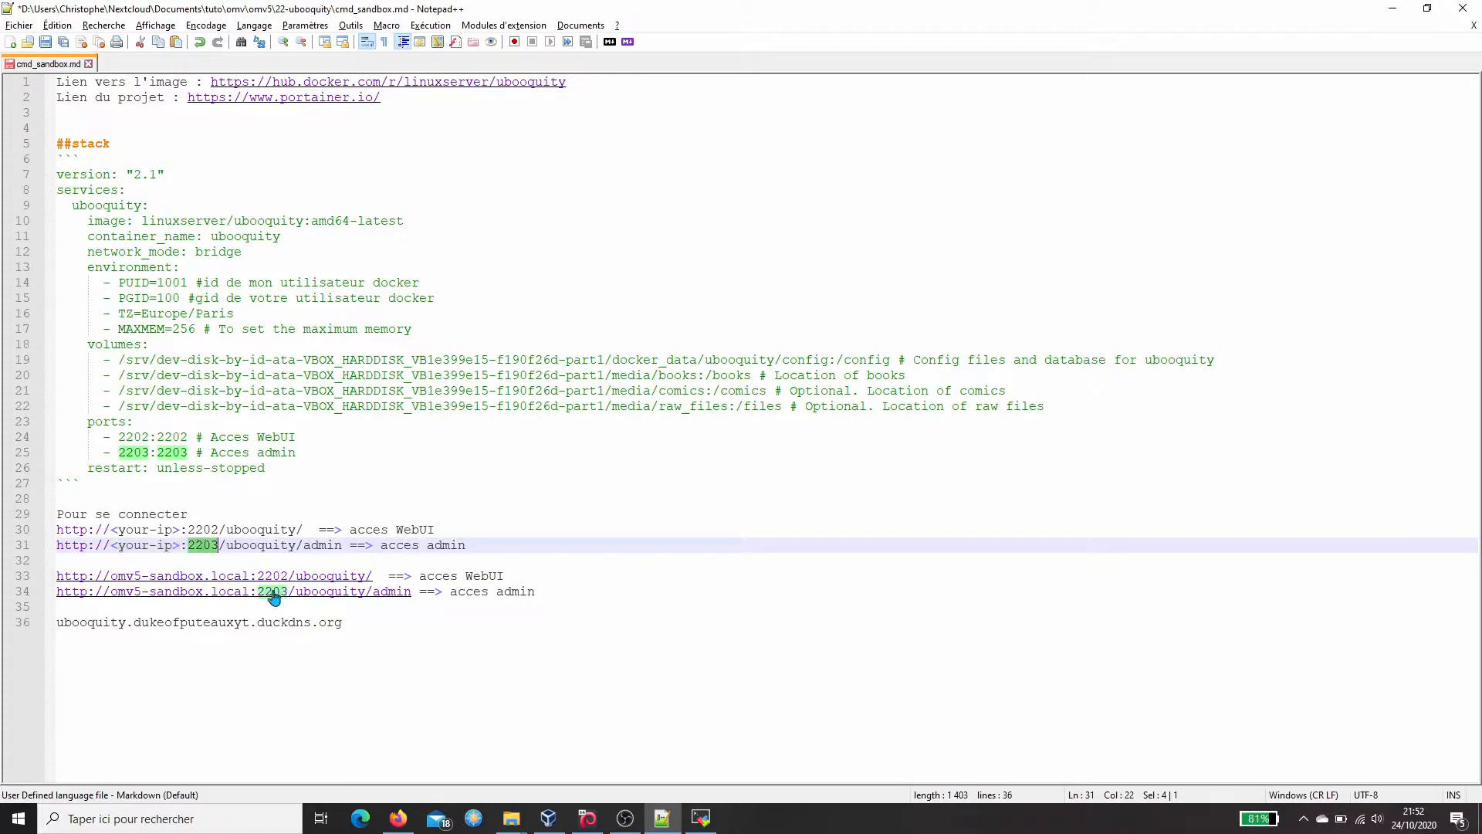
left_click(225, 548)
left_click_drag(220, 548, 355, 547)
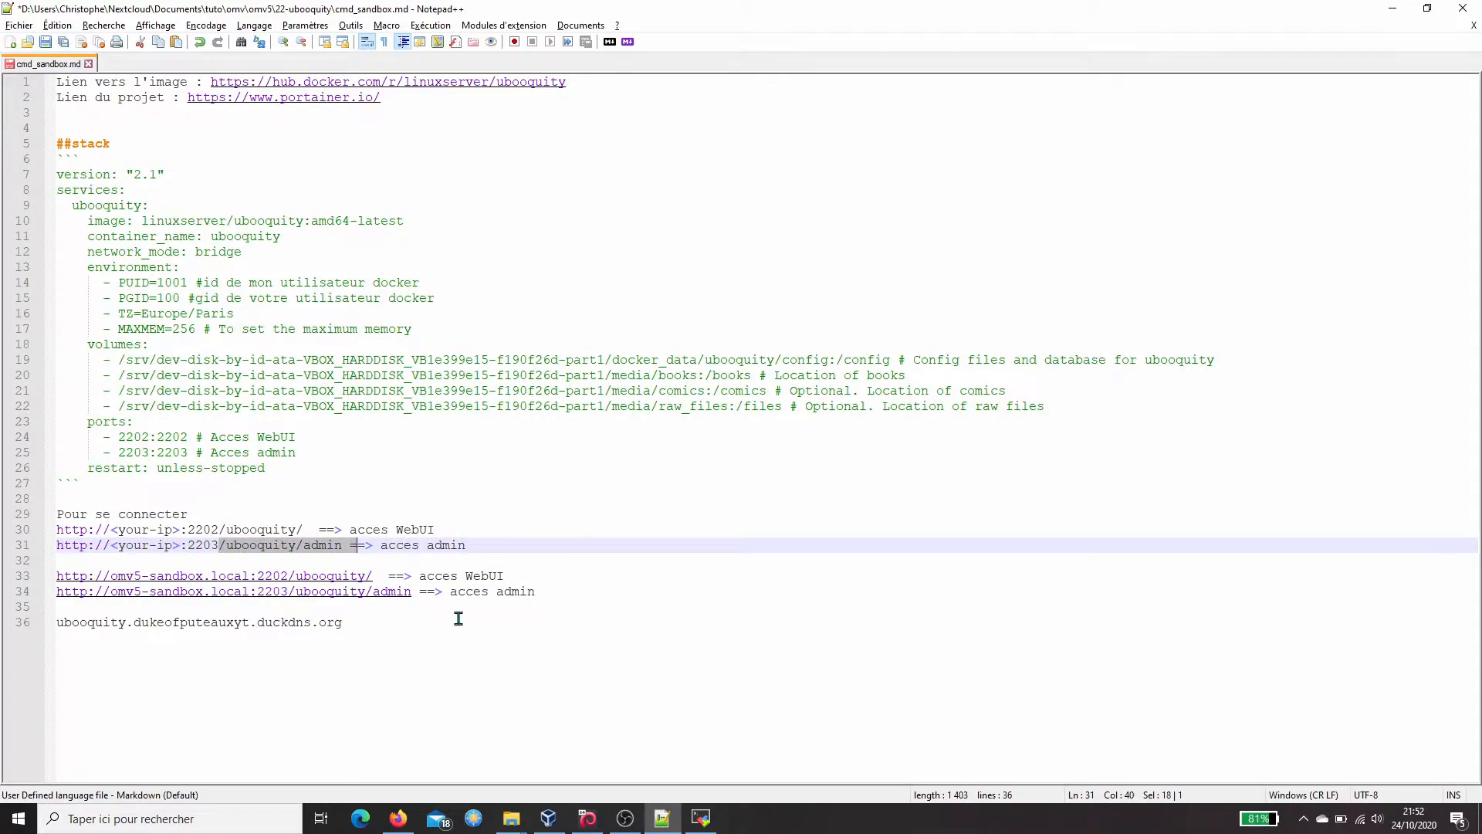
left_click_drag(415, 593, 59, 591)
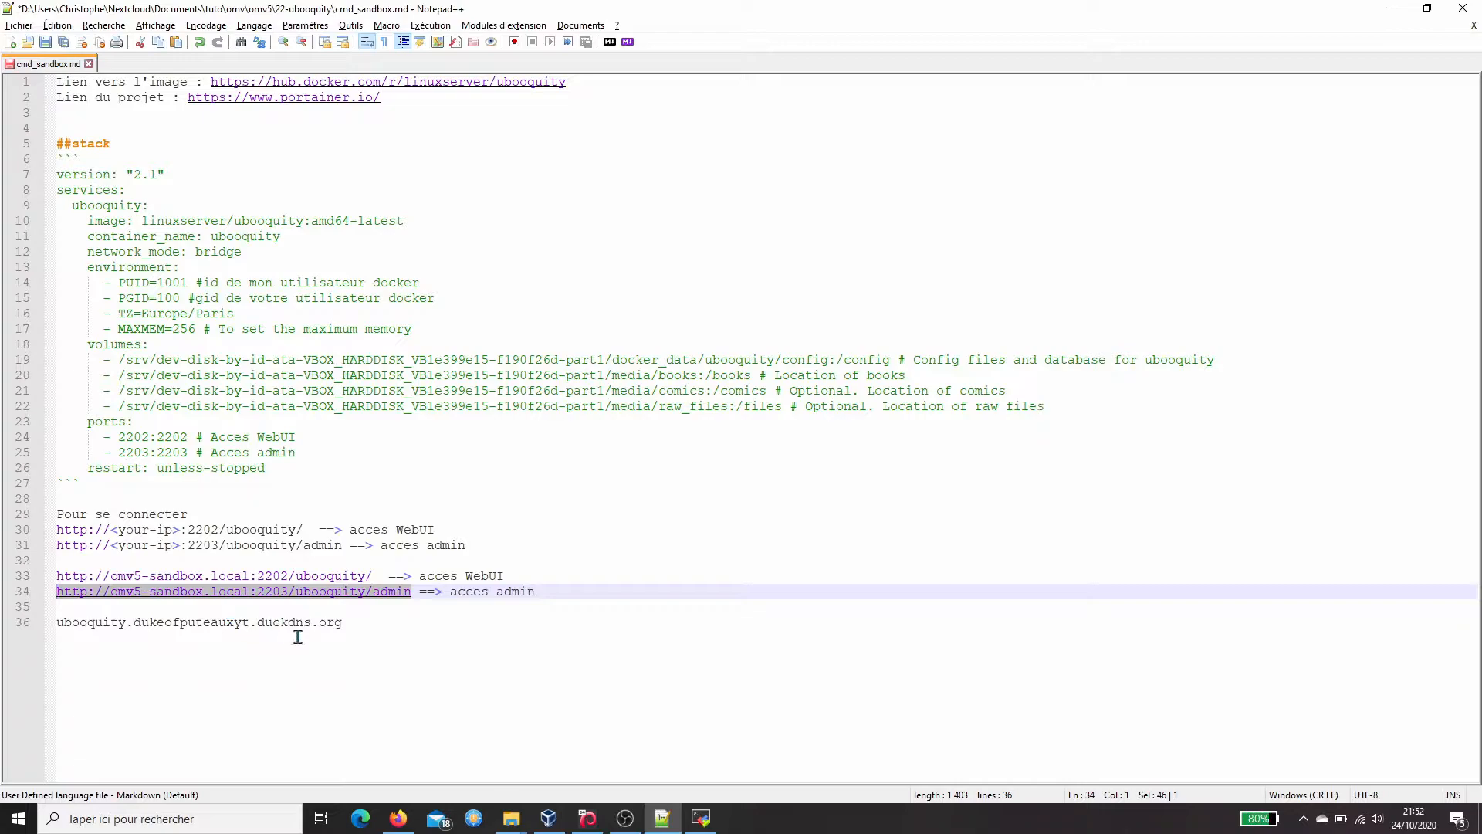
left_click(398, 818)
left_click(540, 41)
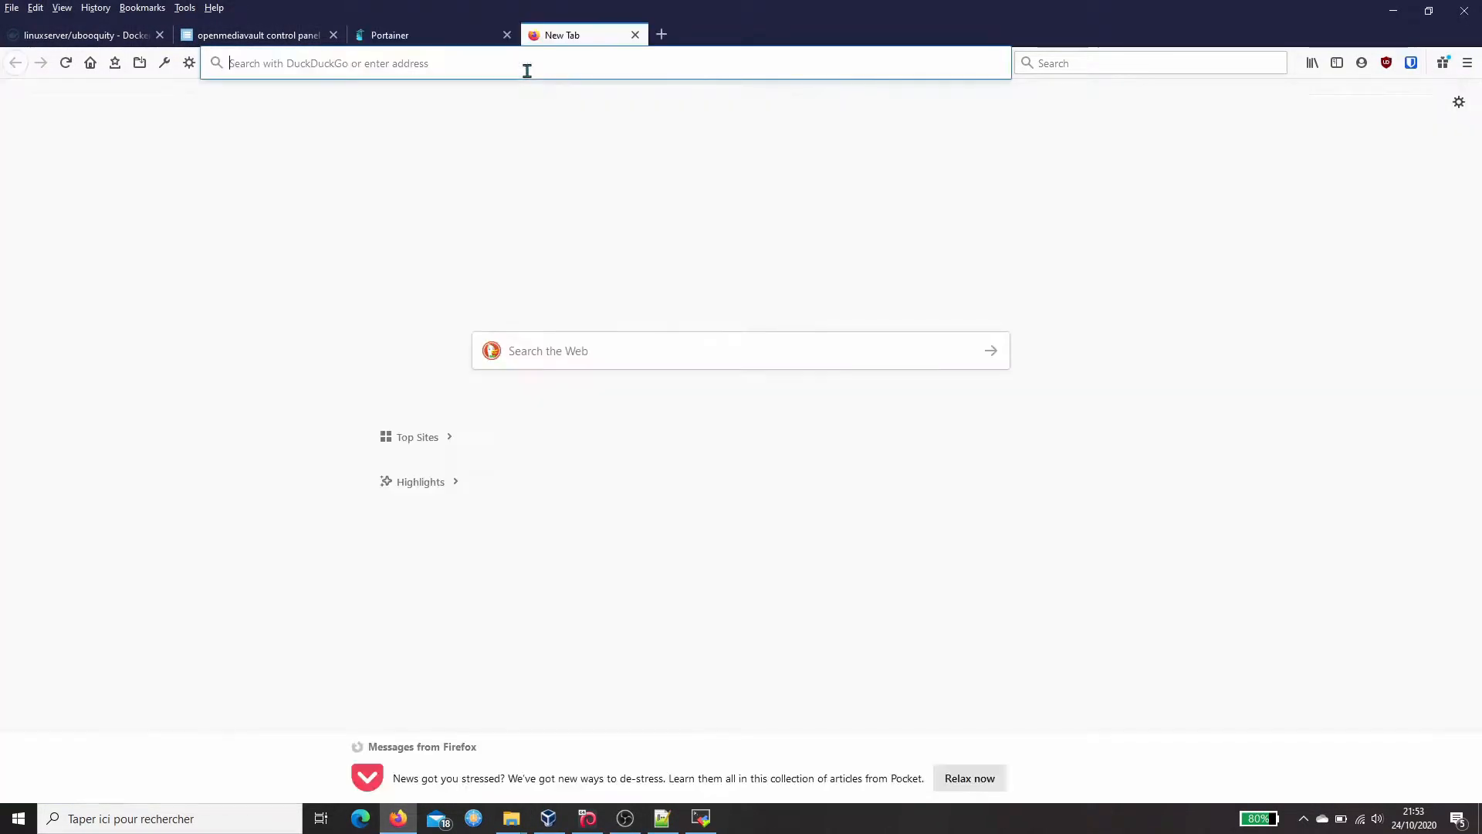
type("http://omv5-sandbox.local:2203/ubooquity/admin")
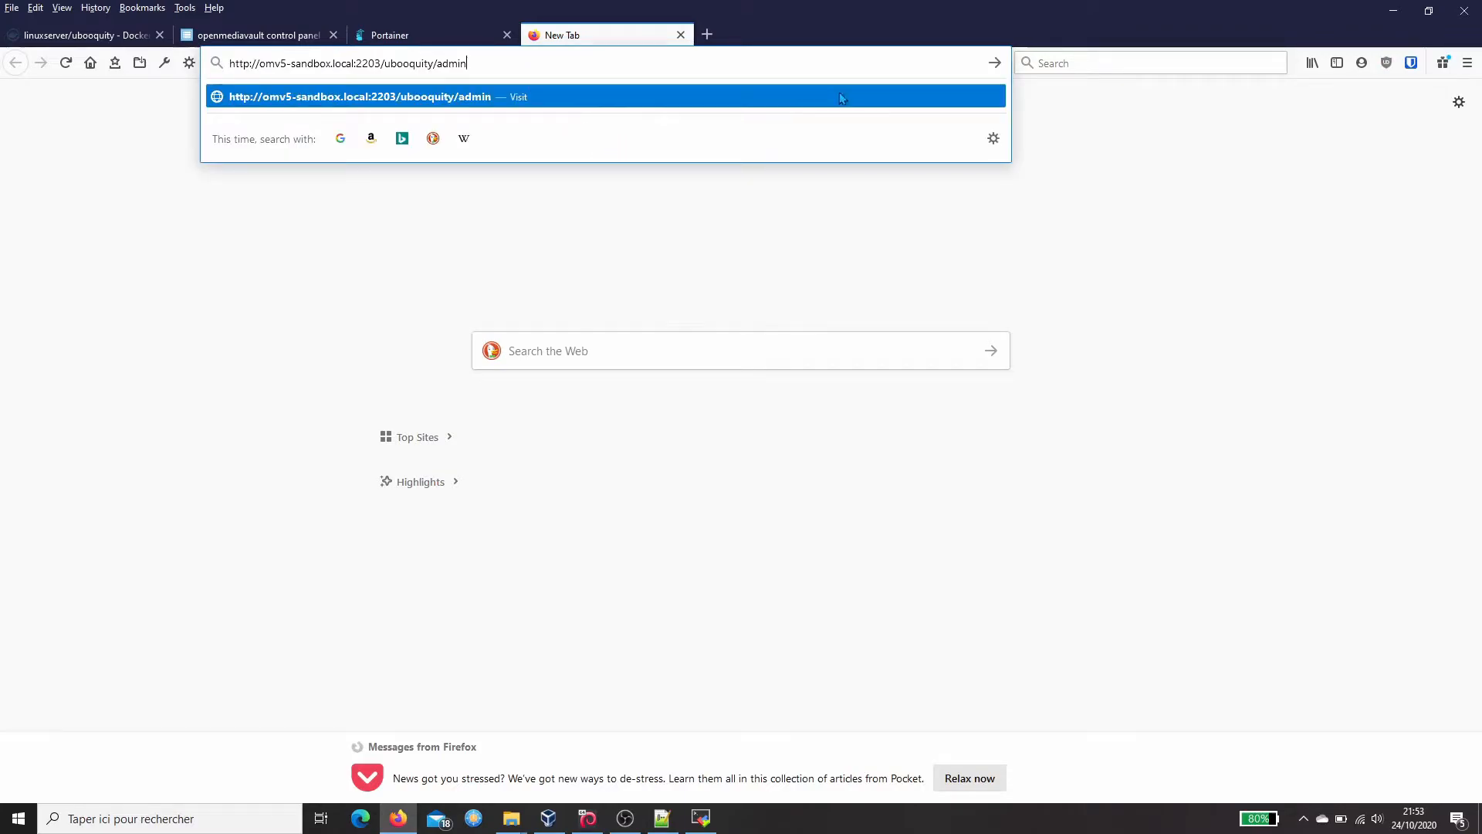
key("Return")
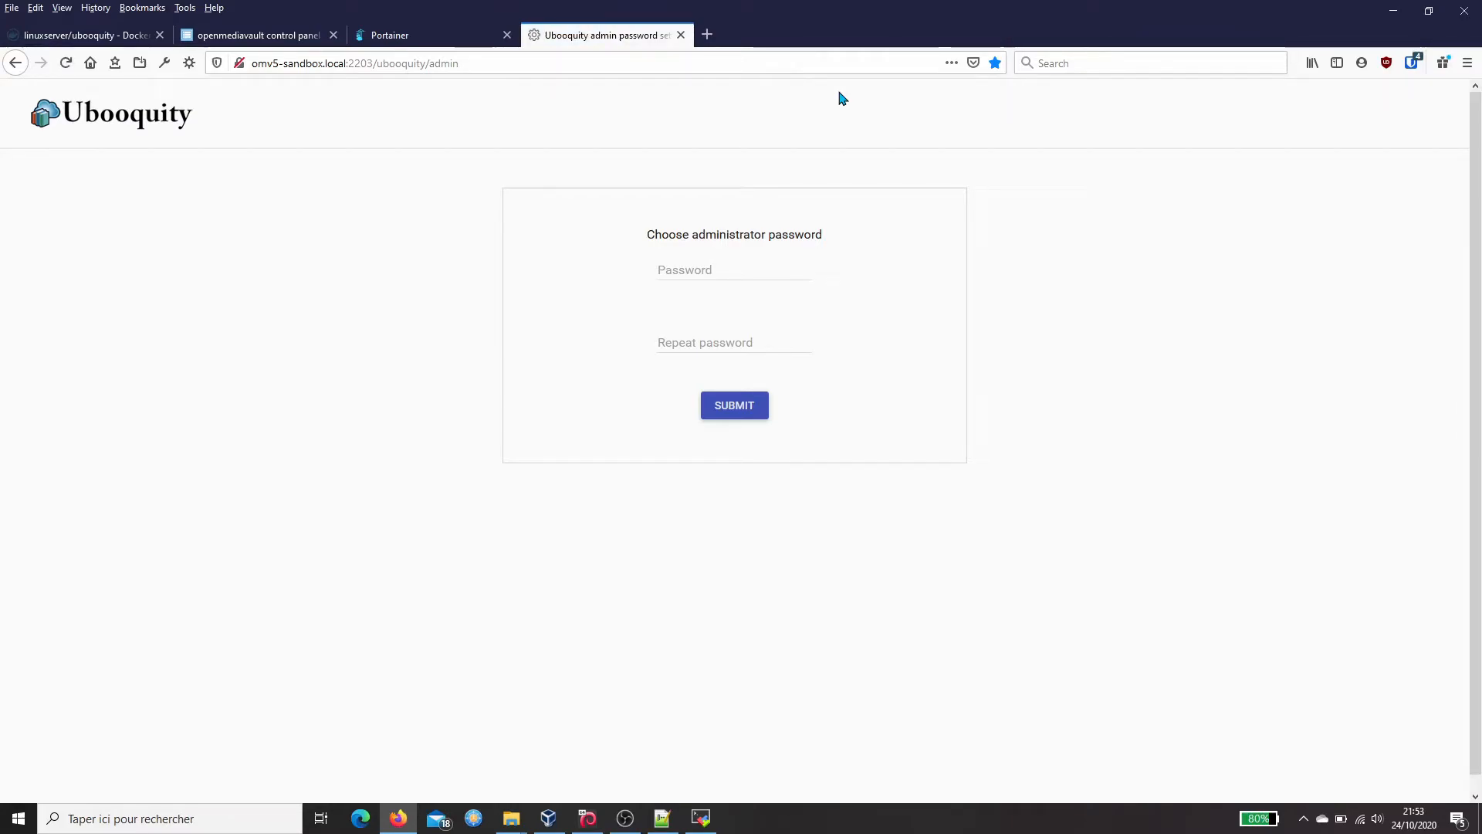
- Set the Ubooquity administrator password in both fields using the password copied from the Ubooquity entry in Bitwarden, and submit it
left_click(724, 272)
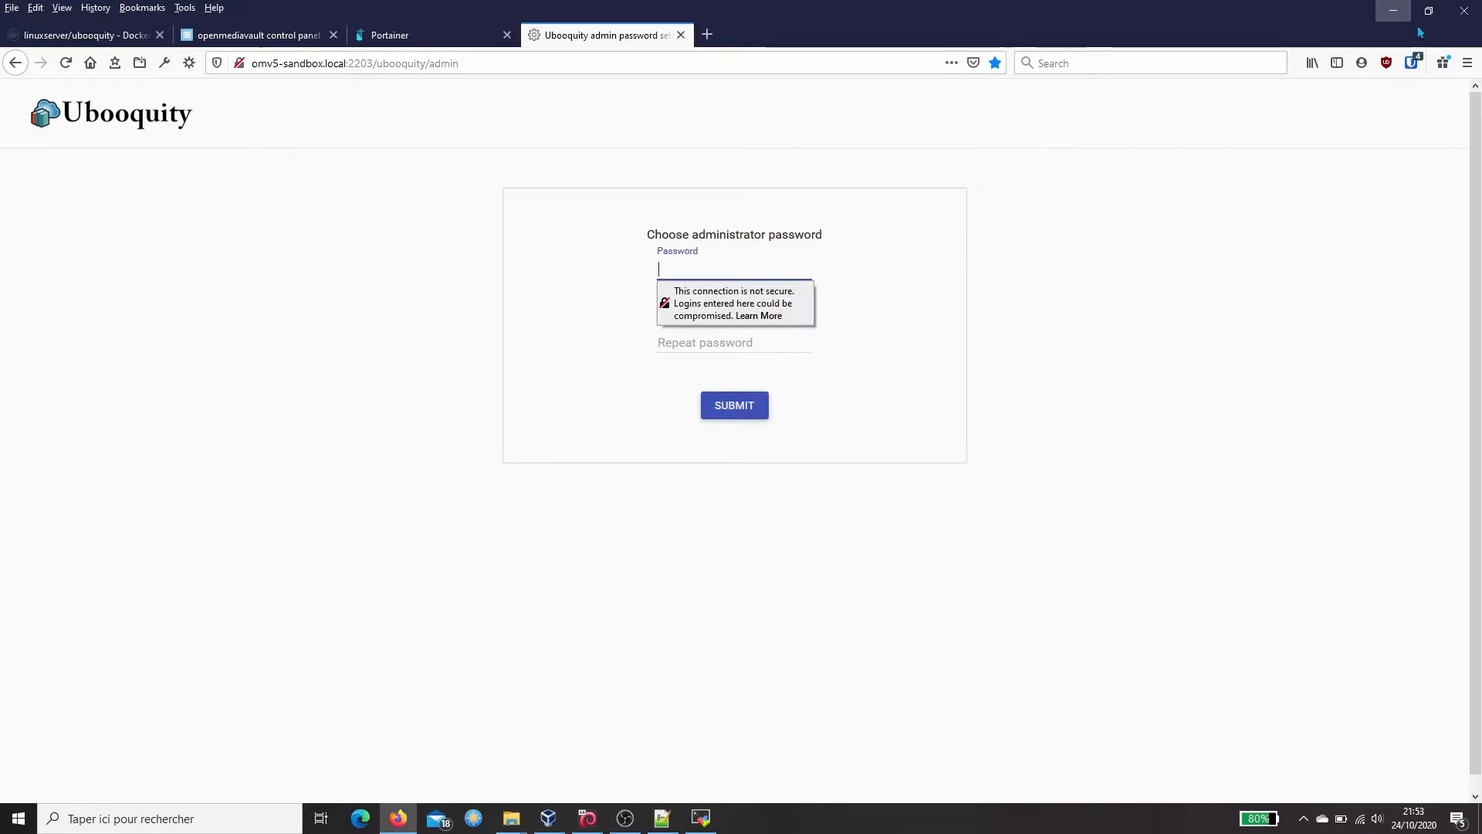
left_click(1413, 62)
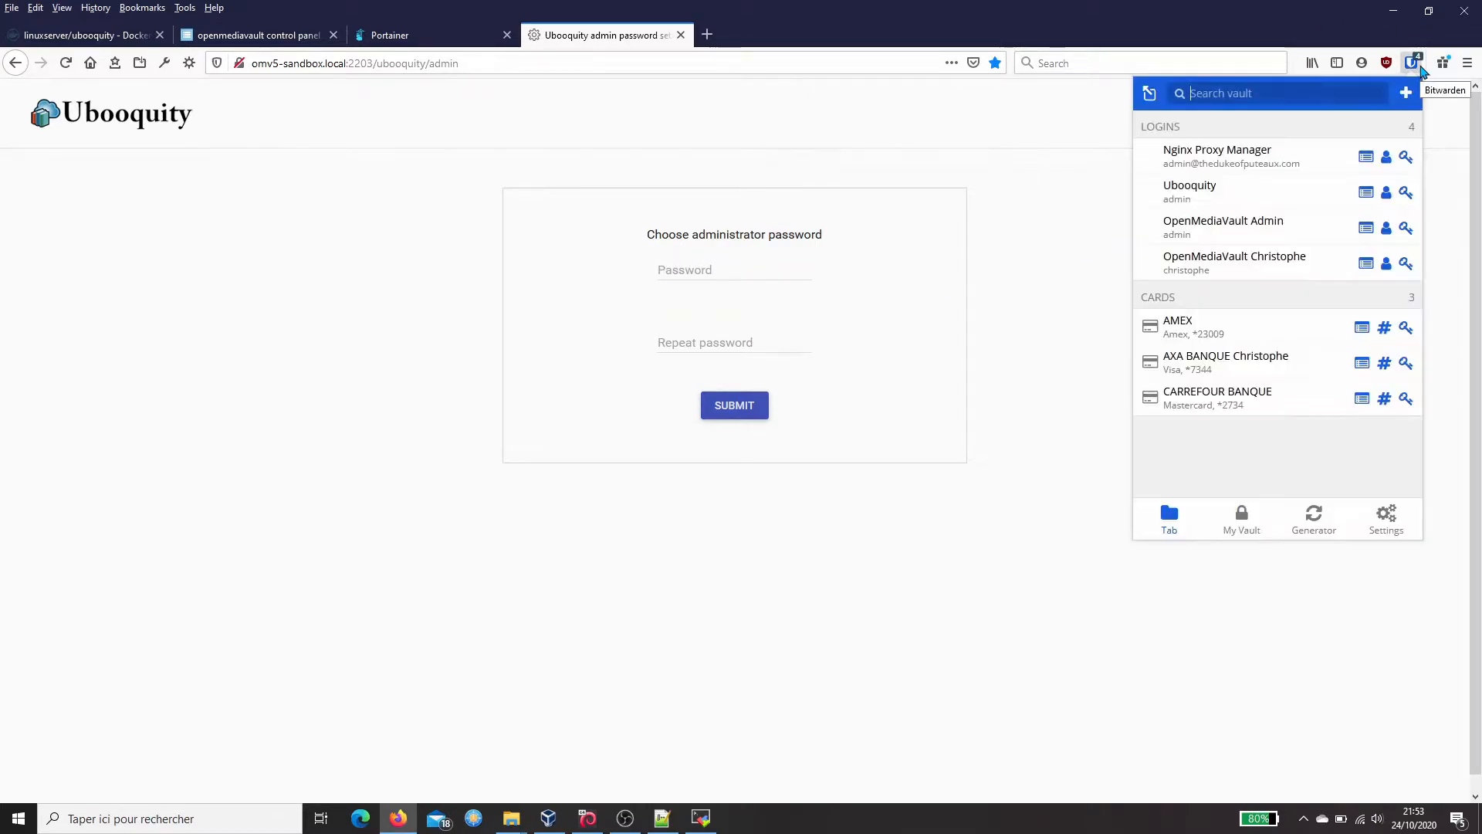
left_click(1405, 193)
left_click(731, 266)
key("ctrl+v")
key("Tab")
key("ctrl+v")
left_click(746, 414)
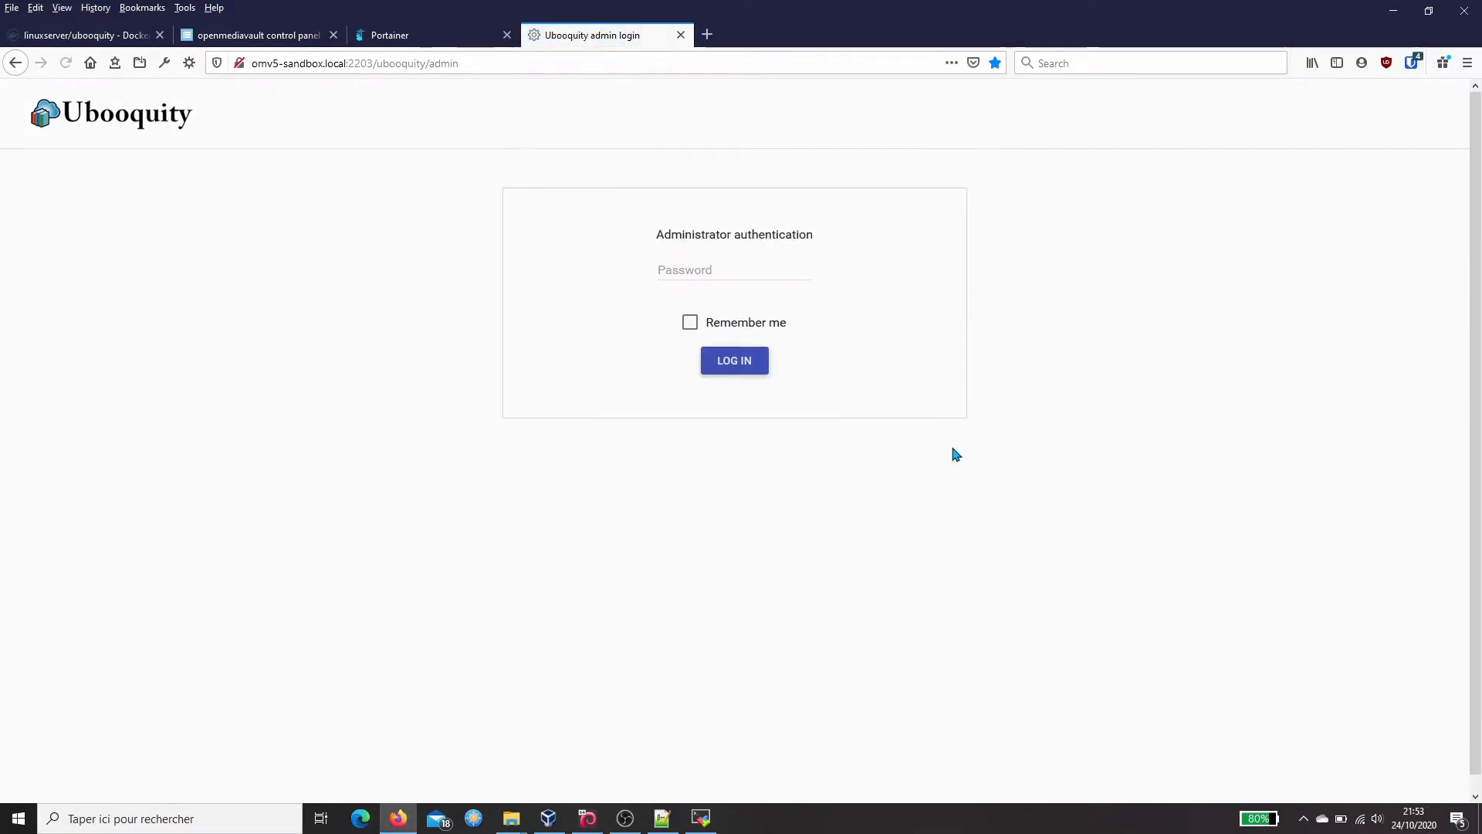
- Log in to the Ubooquity administration with the copied administrator password
left_click(741, 267)
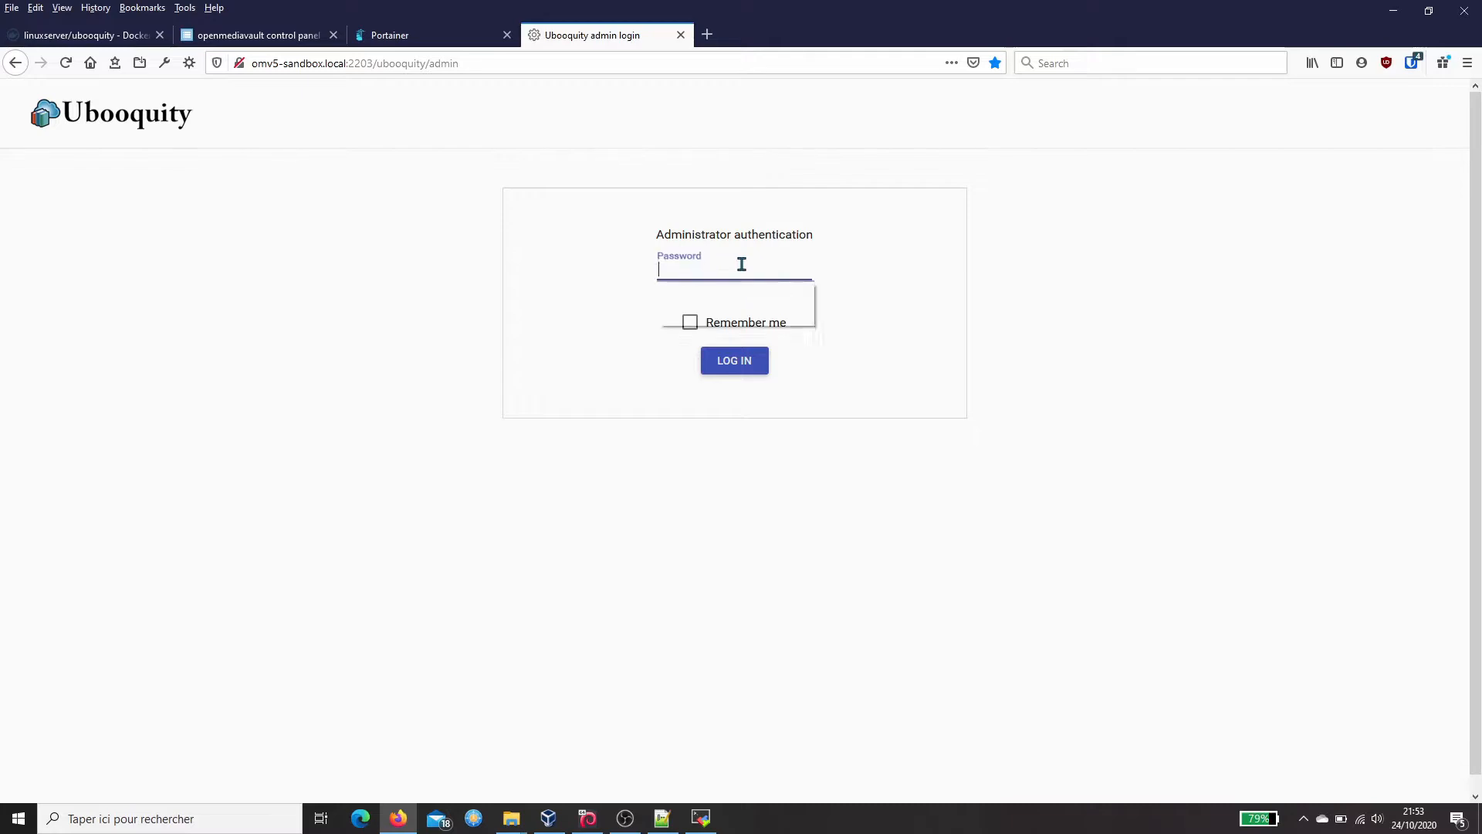
key("ctrl+v")
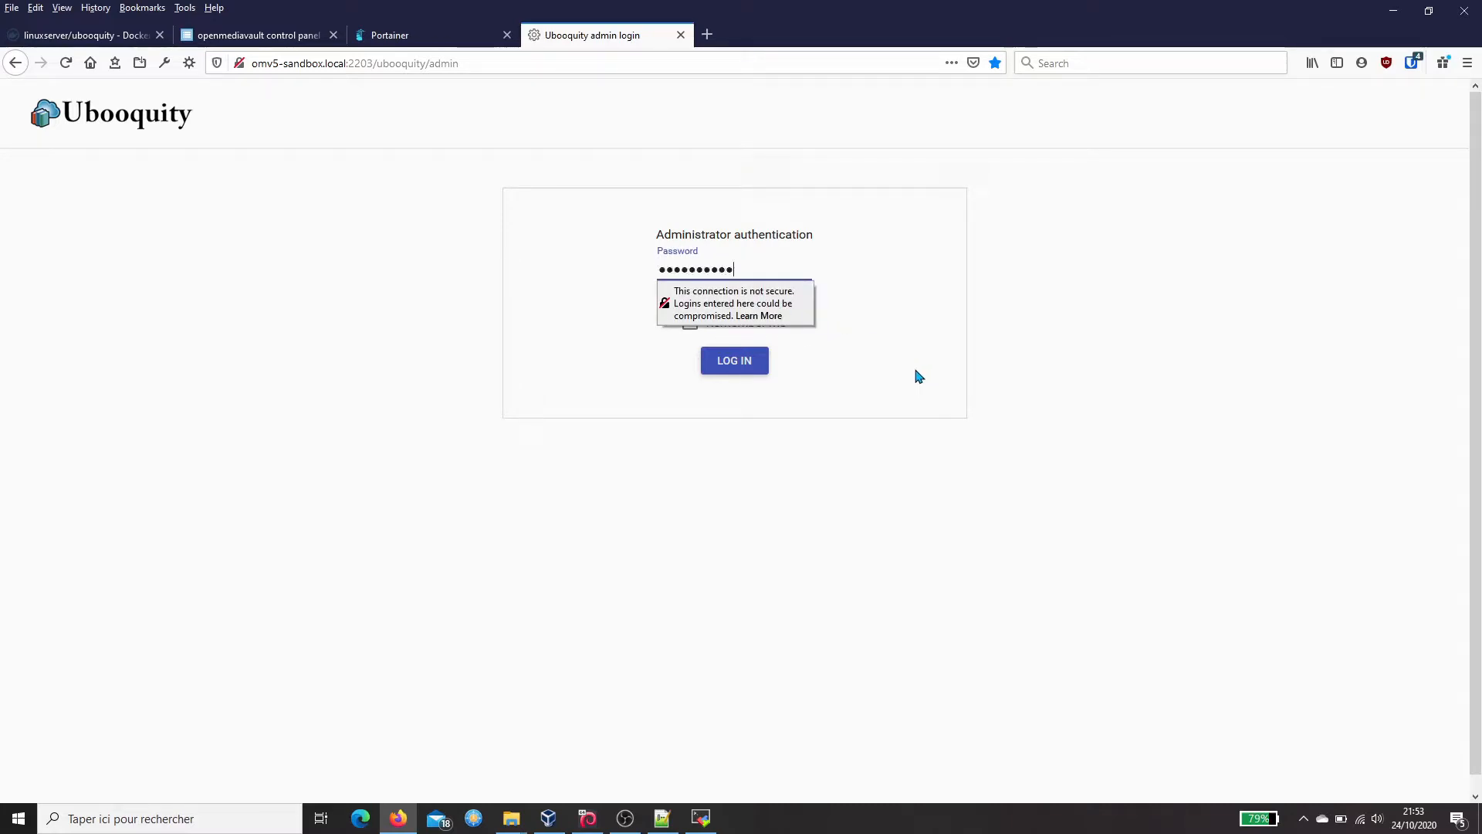
left_click(880, 396)
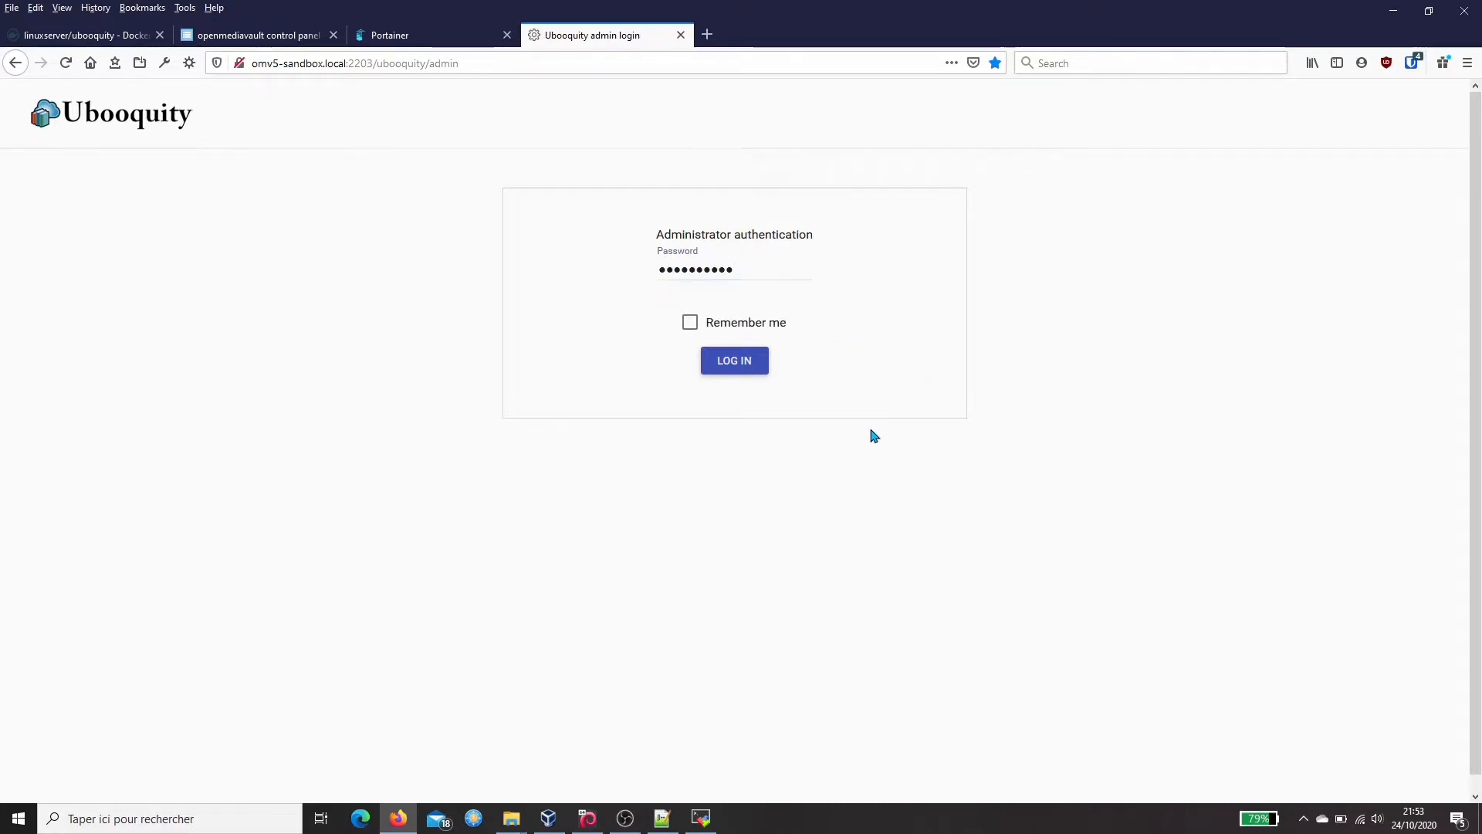
left_click(749, 369)
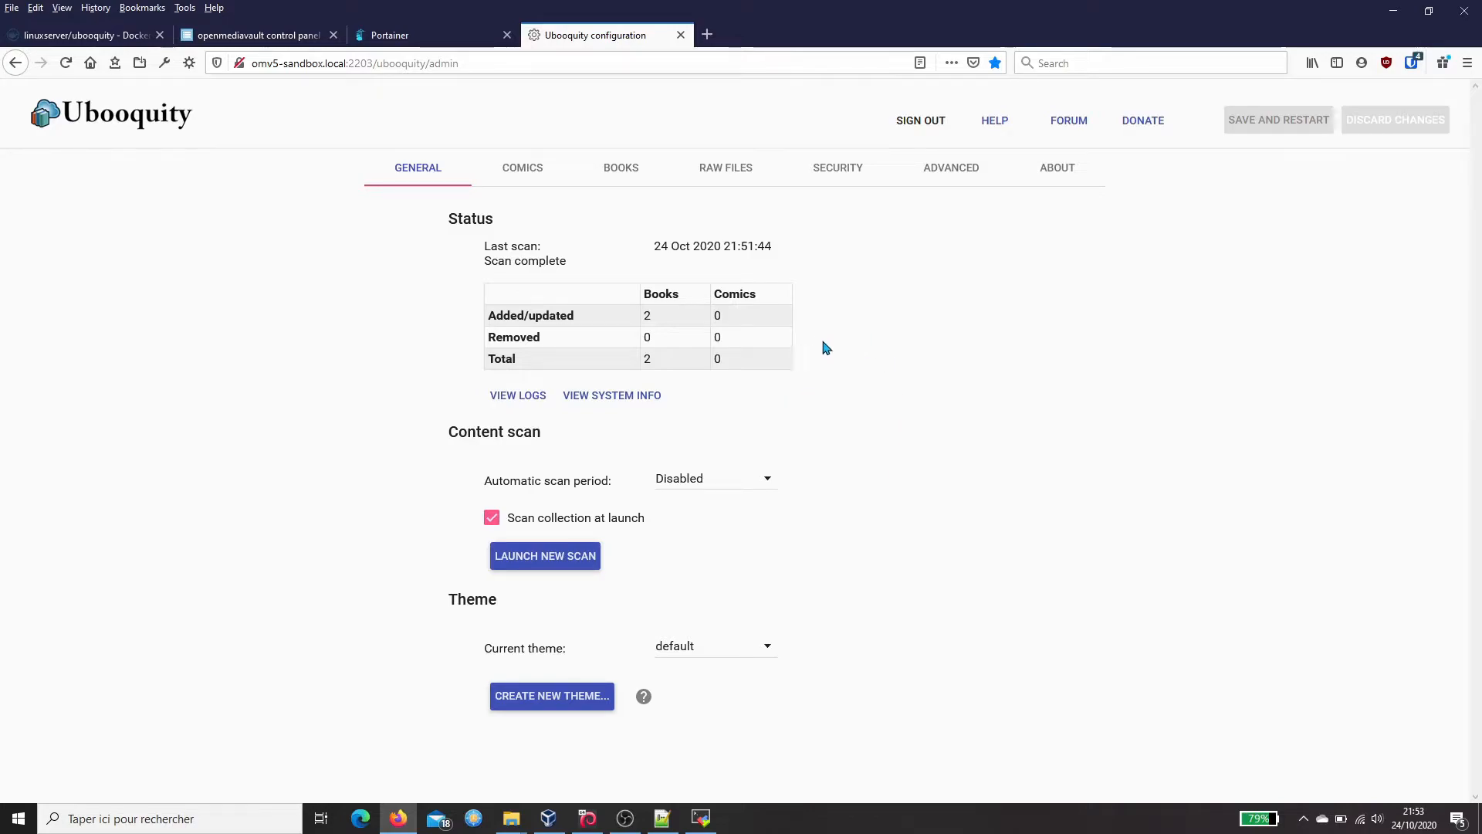
- Set the automatic scan period for the content scan to 1 days
left_click(765, 483)
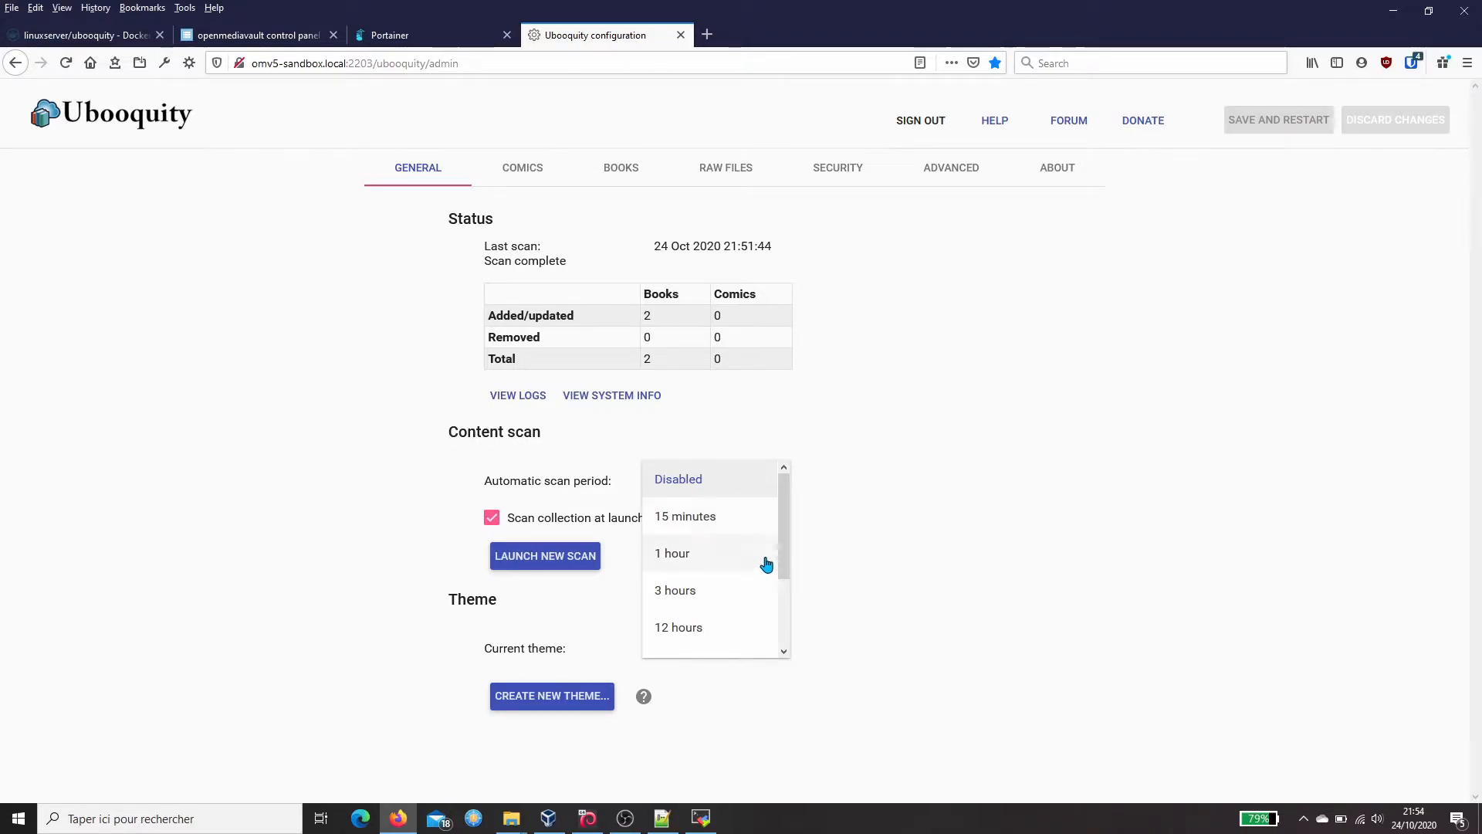
scroll(726, 529, "down", 2)
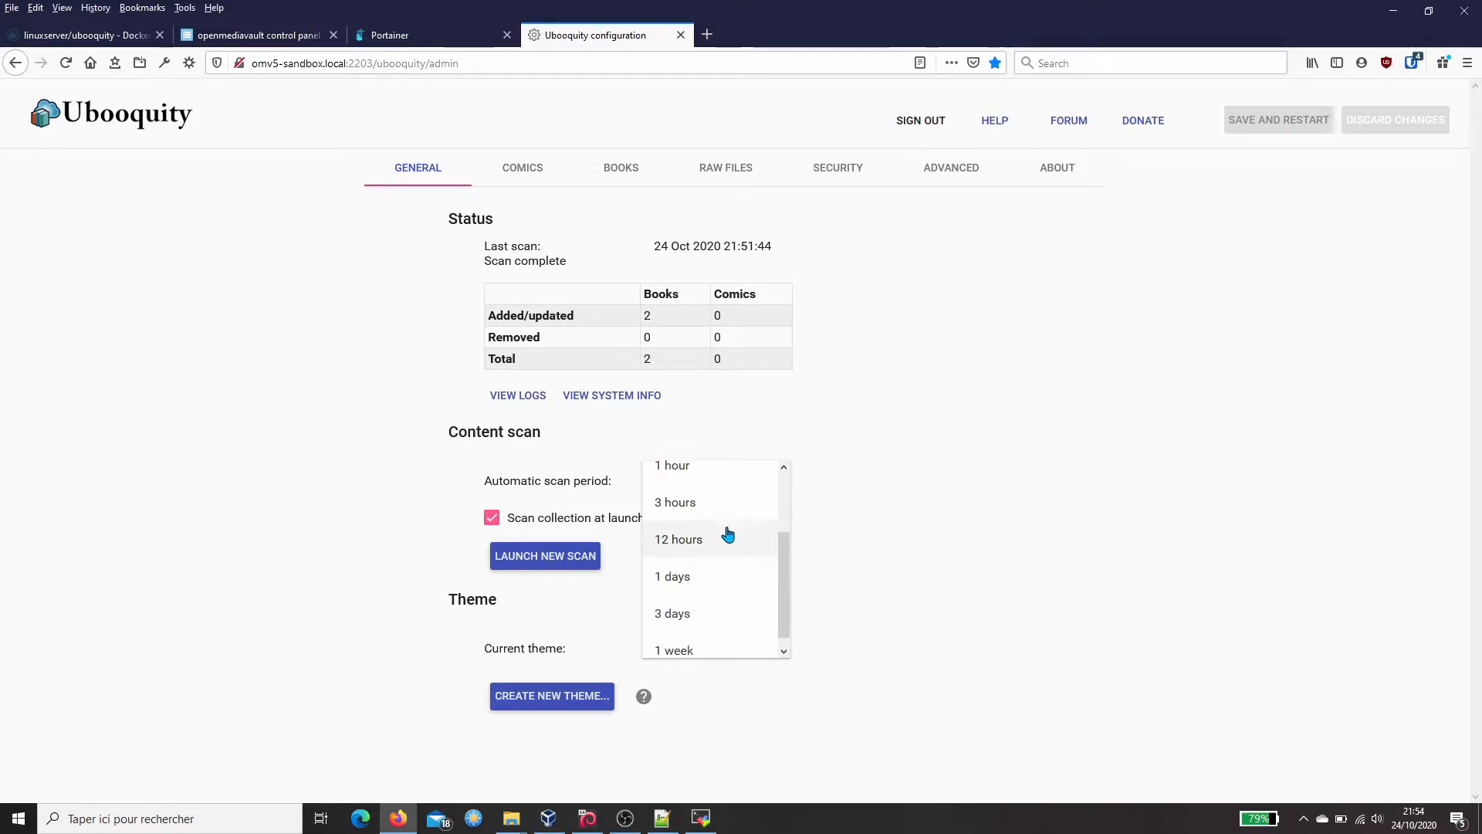
left_click(713, 575)
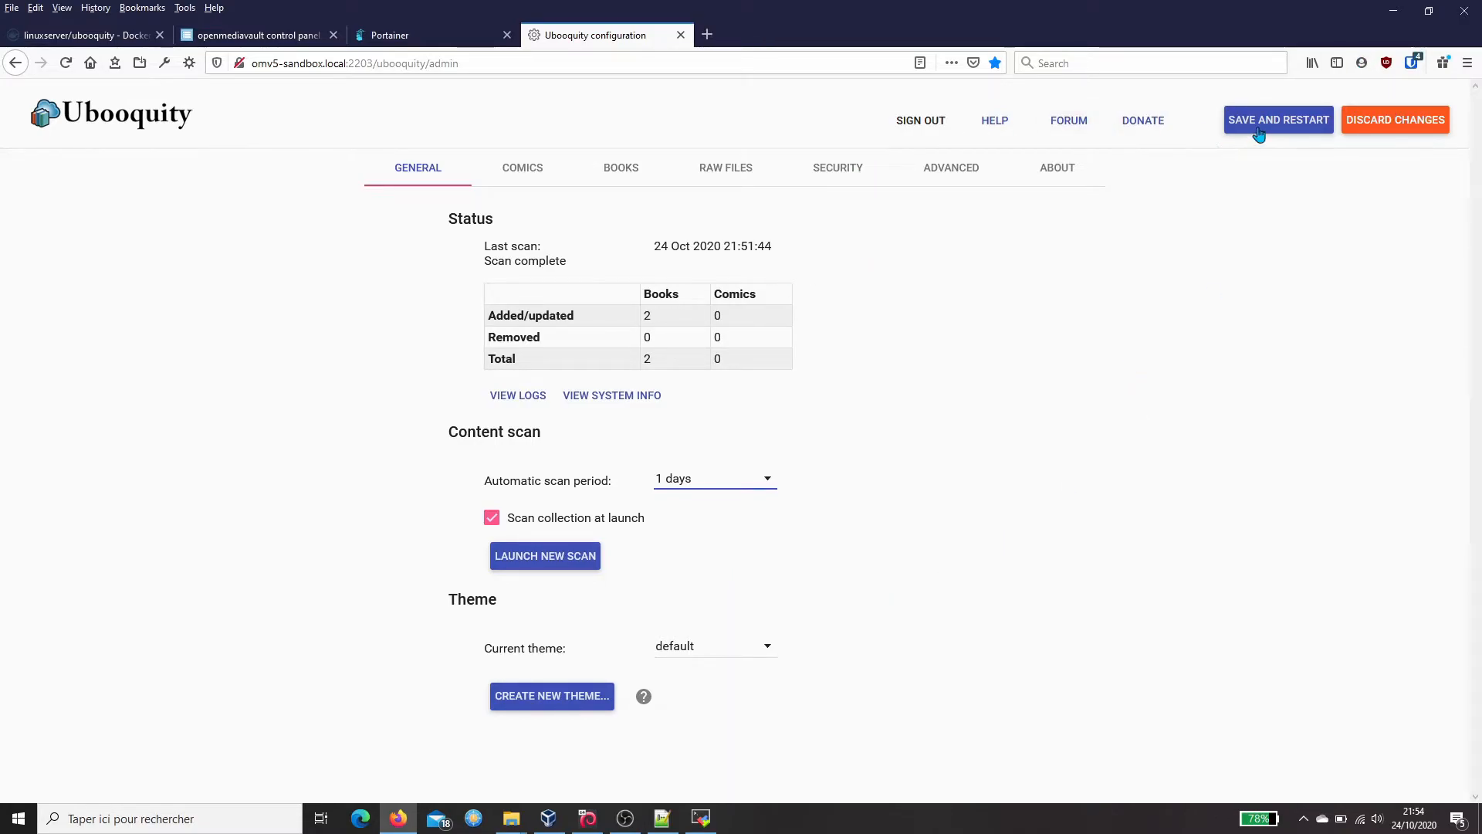
- Review the comics, books, raw files, security and advanced settings, and save the configuration with a server restart
left_click(534, 180)
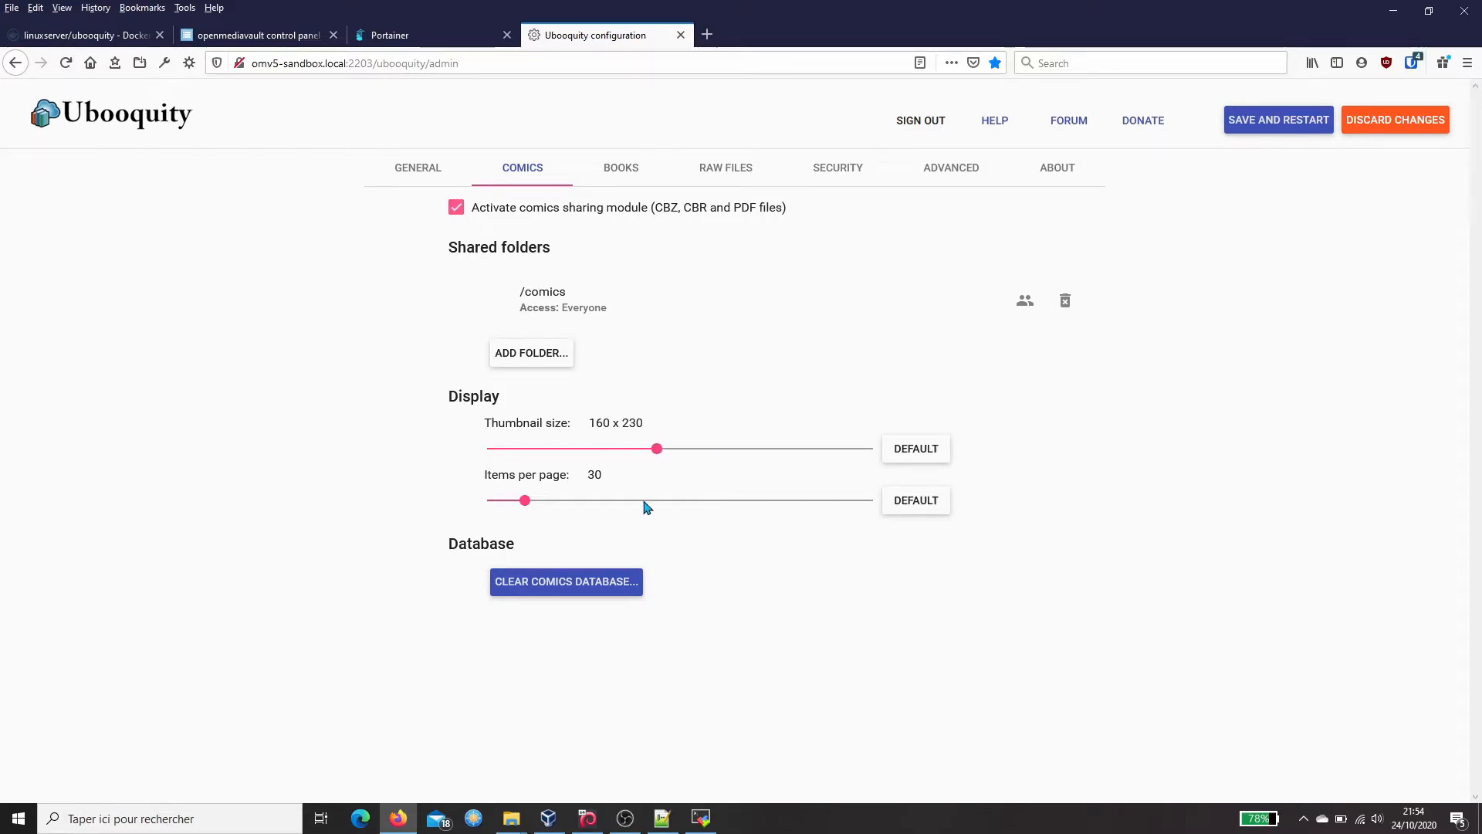
left_click(643, 176)
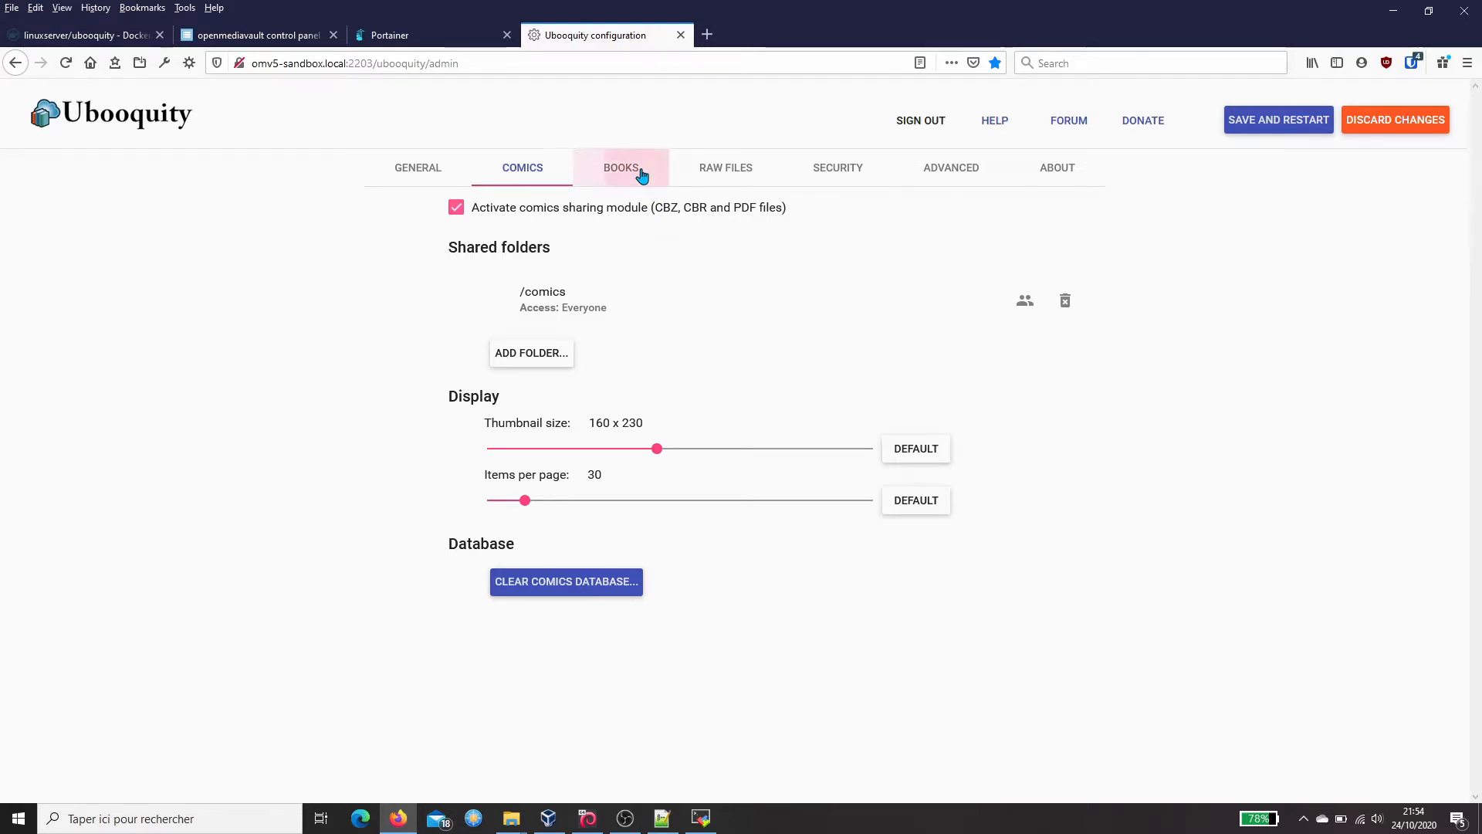
left_click(727, 178)
left_click(834, 174)
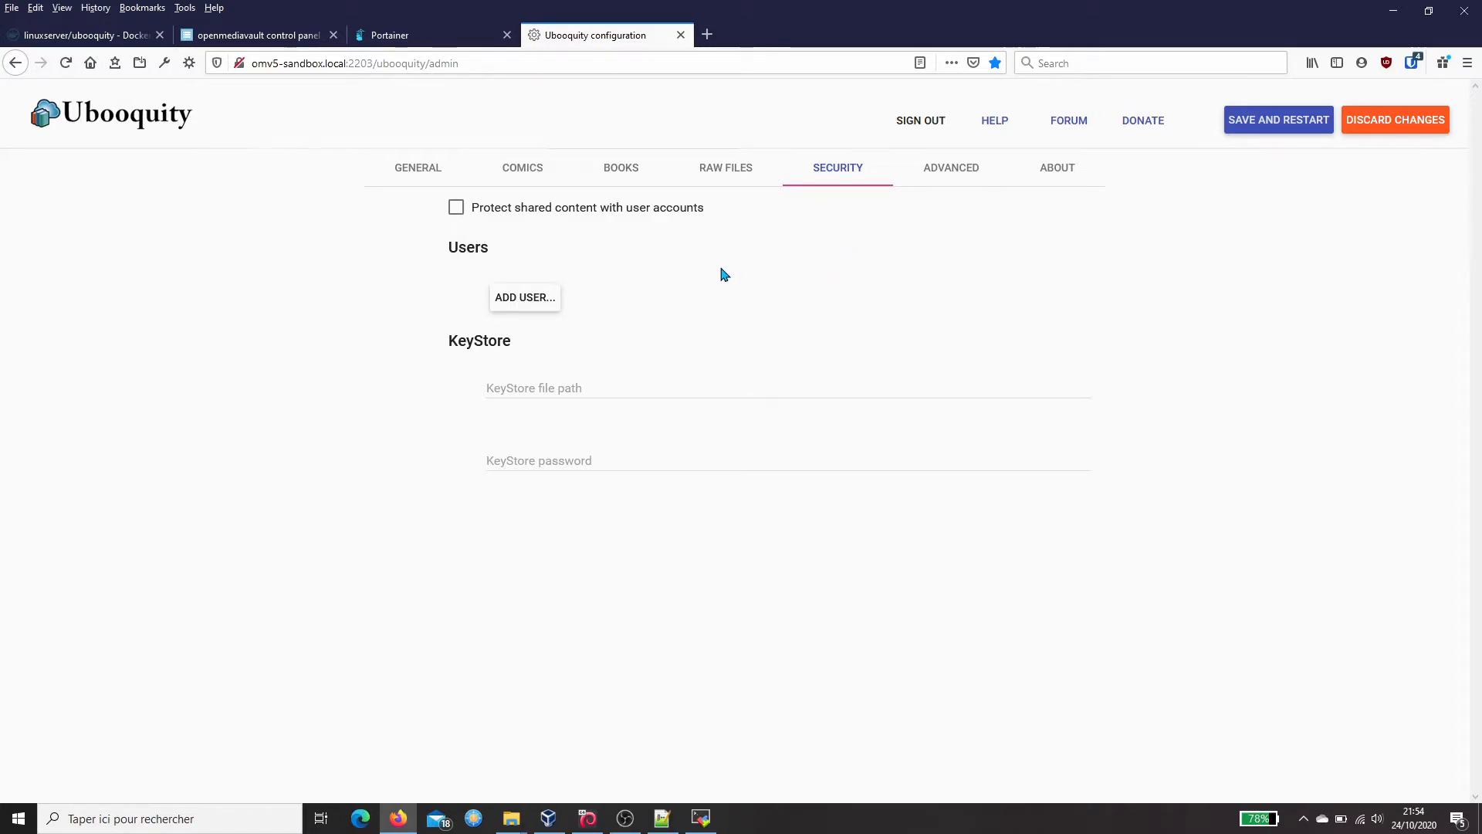
left_click(963, 177)
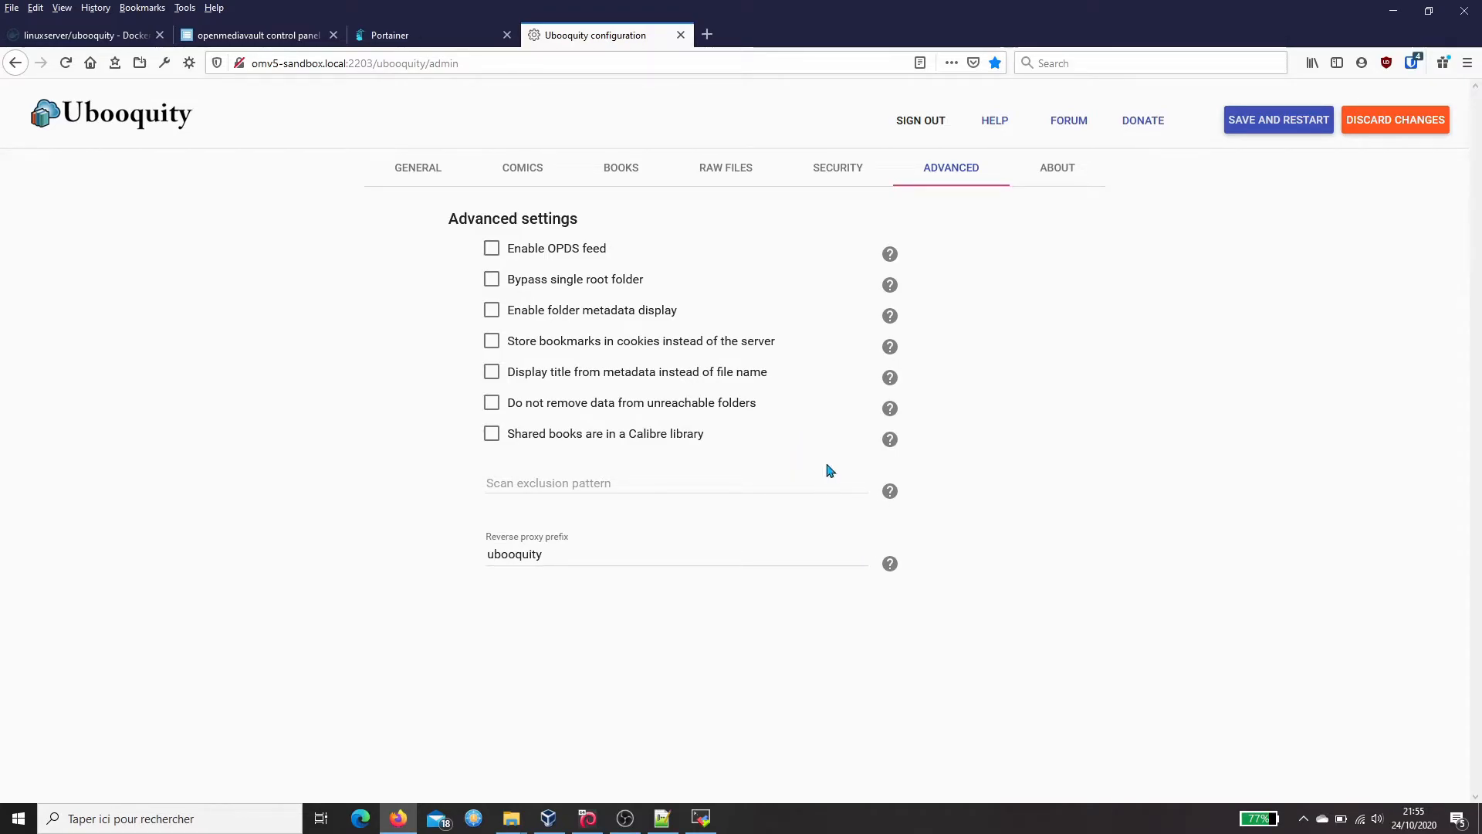
left_click(442, 180)
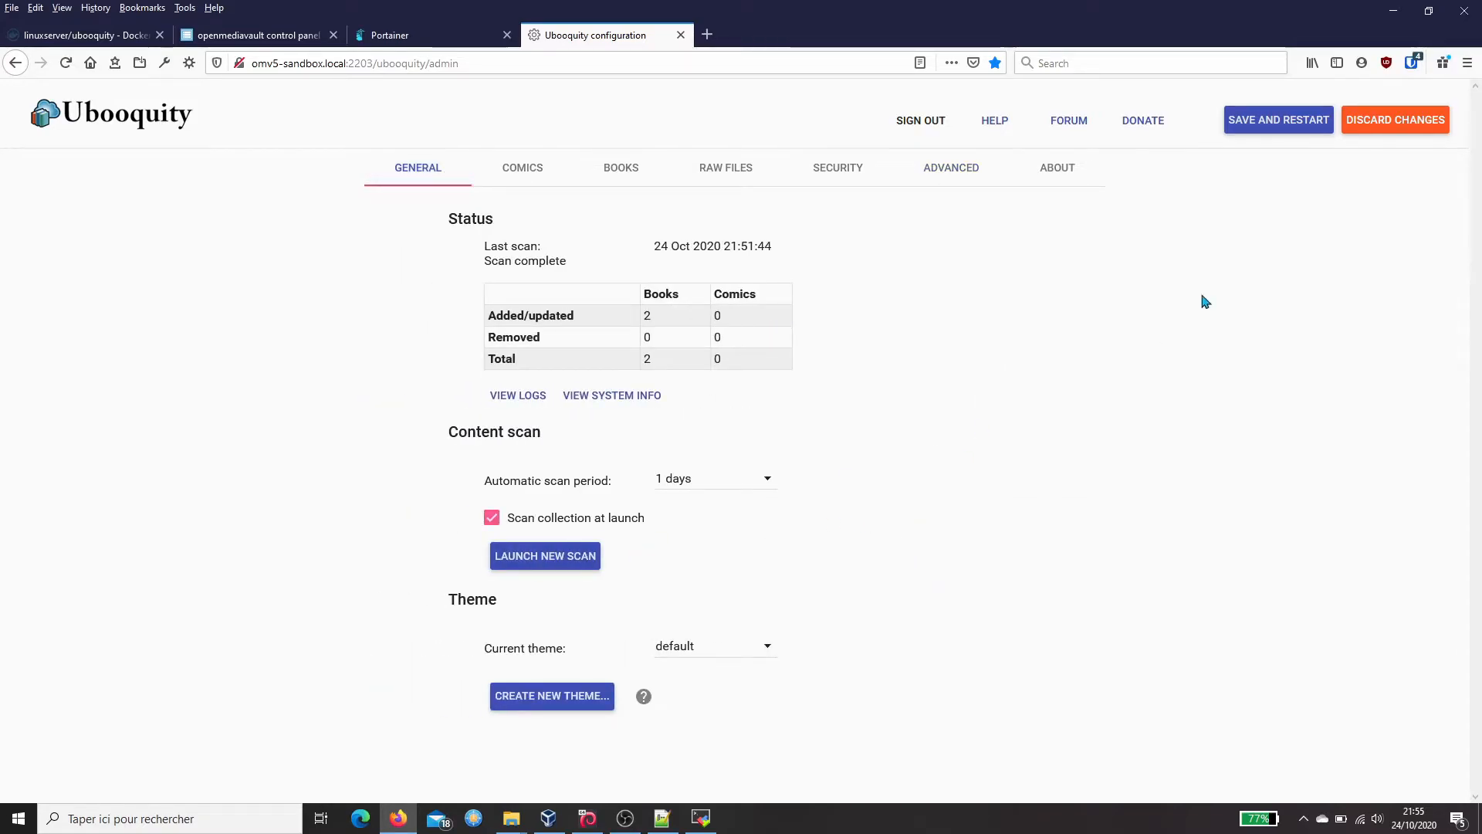
left_click(1285, 118)
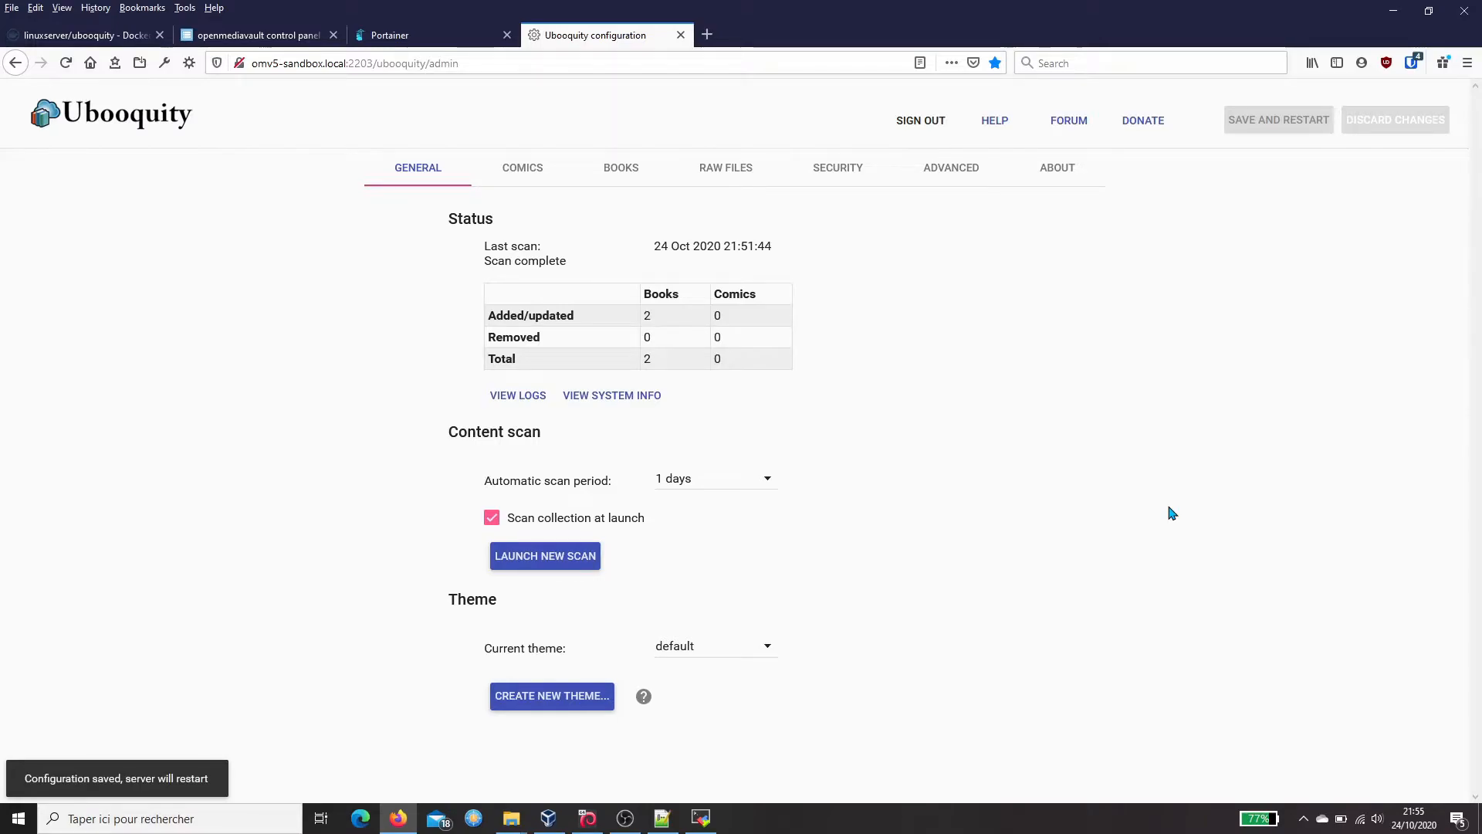
- Examine the ubooquity container's logs in Portainer for the restart messages and return to the container list
left_click(409, 36)
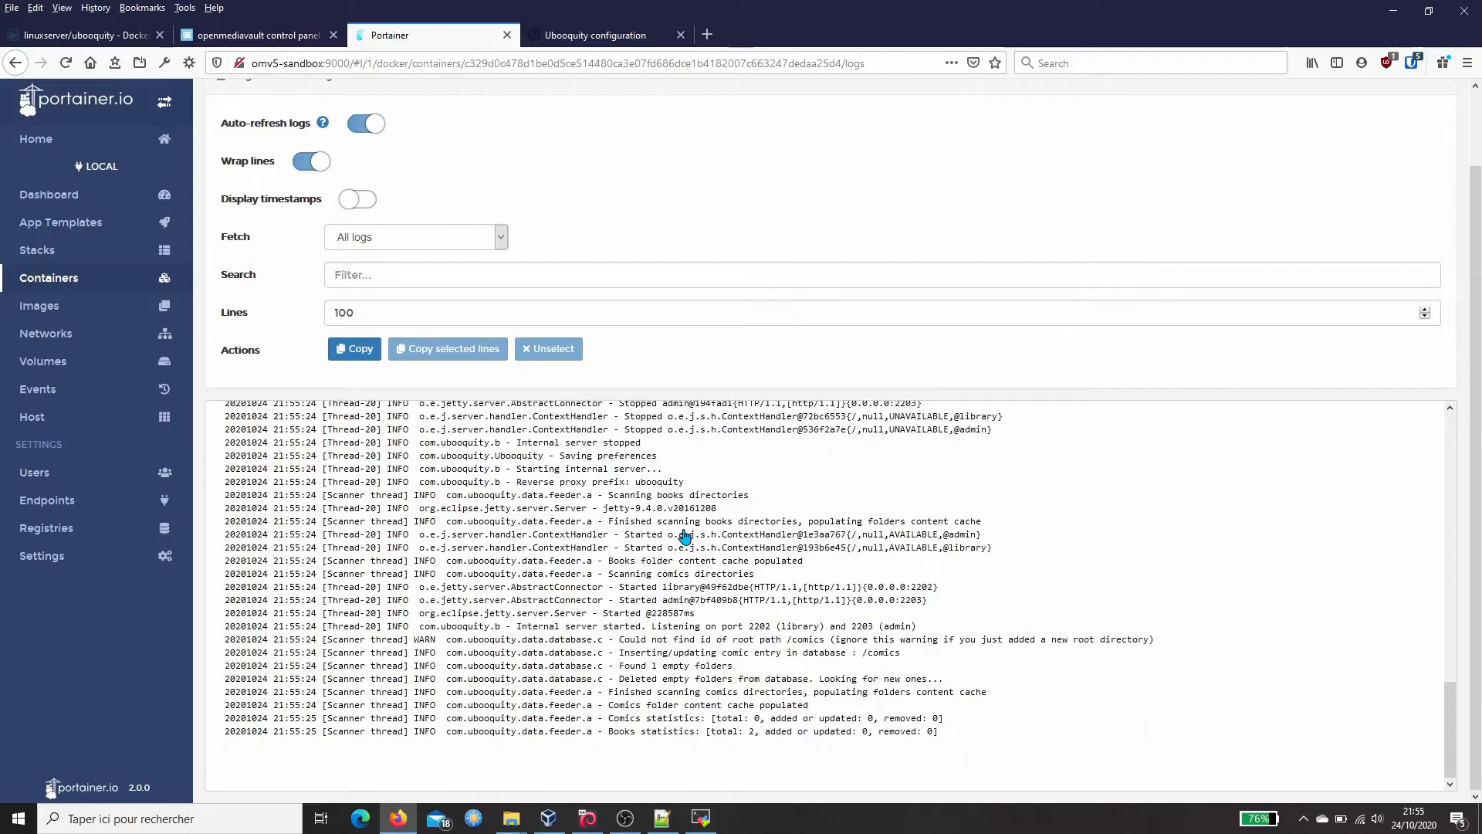
scroll(685, 536, "up", 5)
scroll(685, 536, "down", 5)
left_click(48, 283)
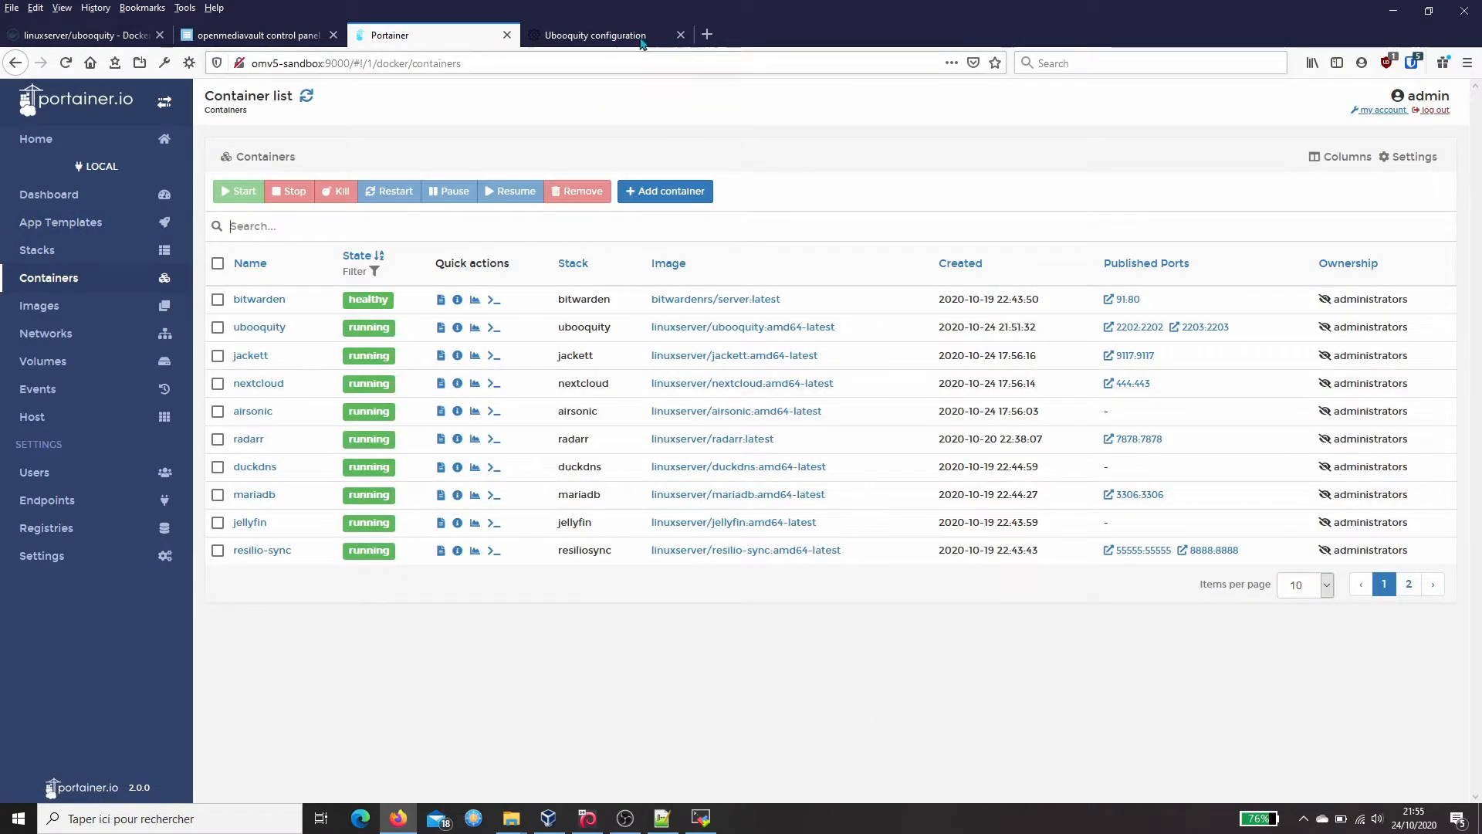
left_click(661, 817)
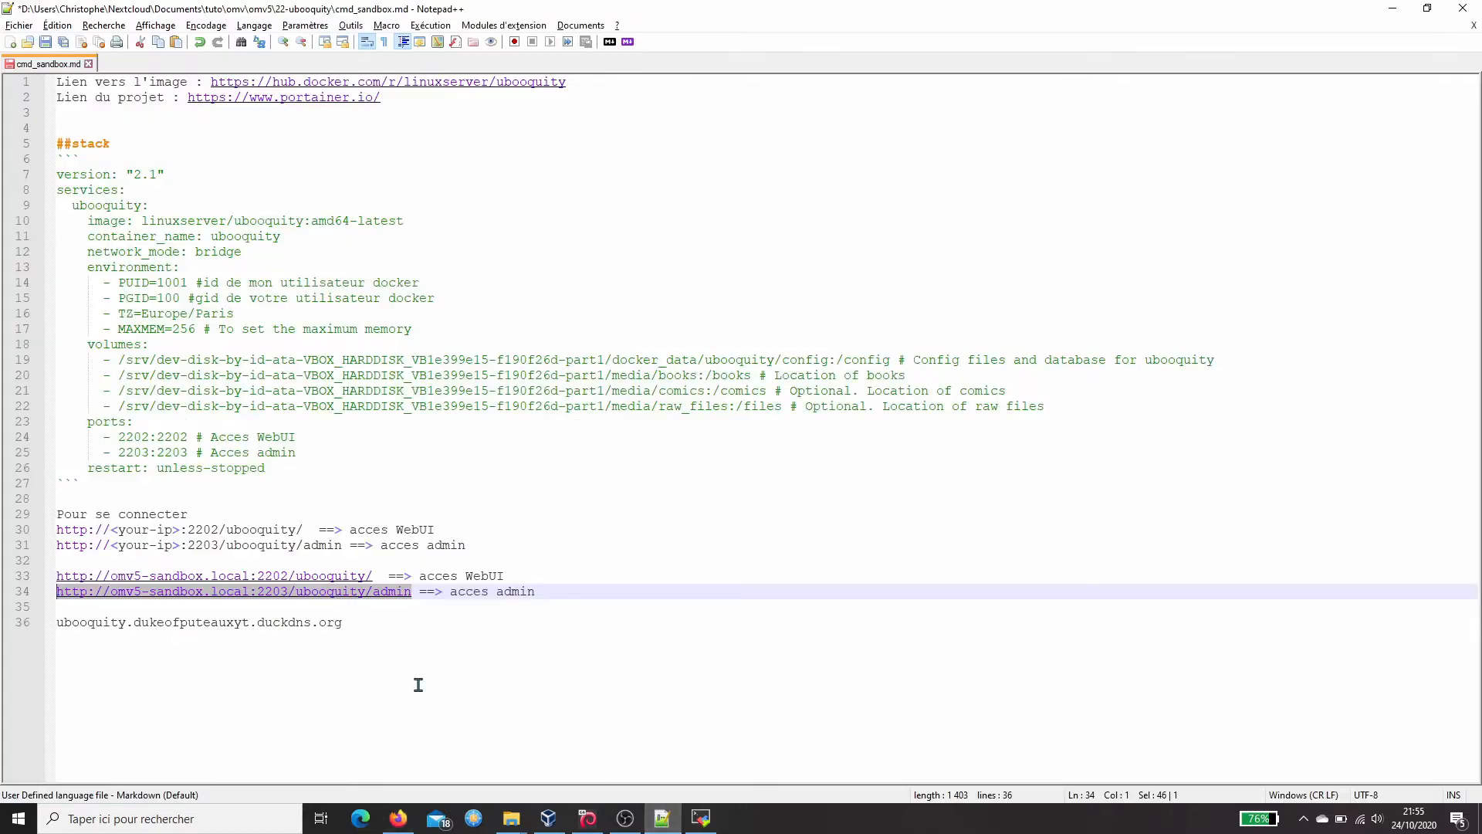
left_click_drag(381, 575, 44, 579)
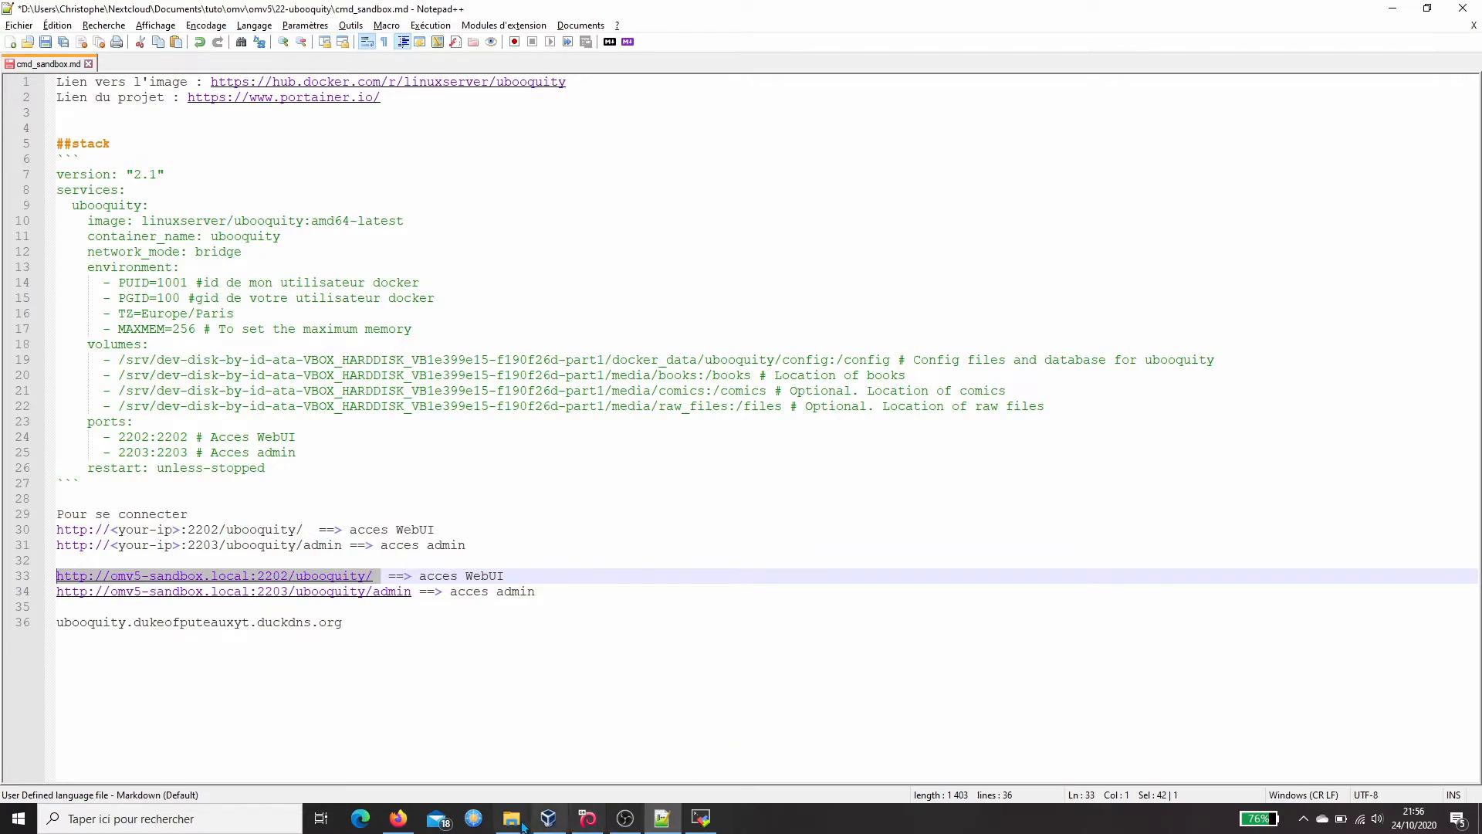
left_click(398, 818)
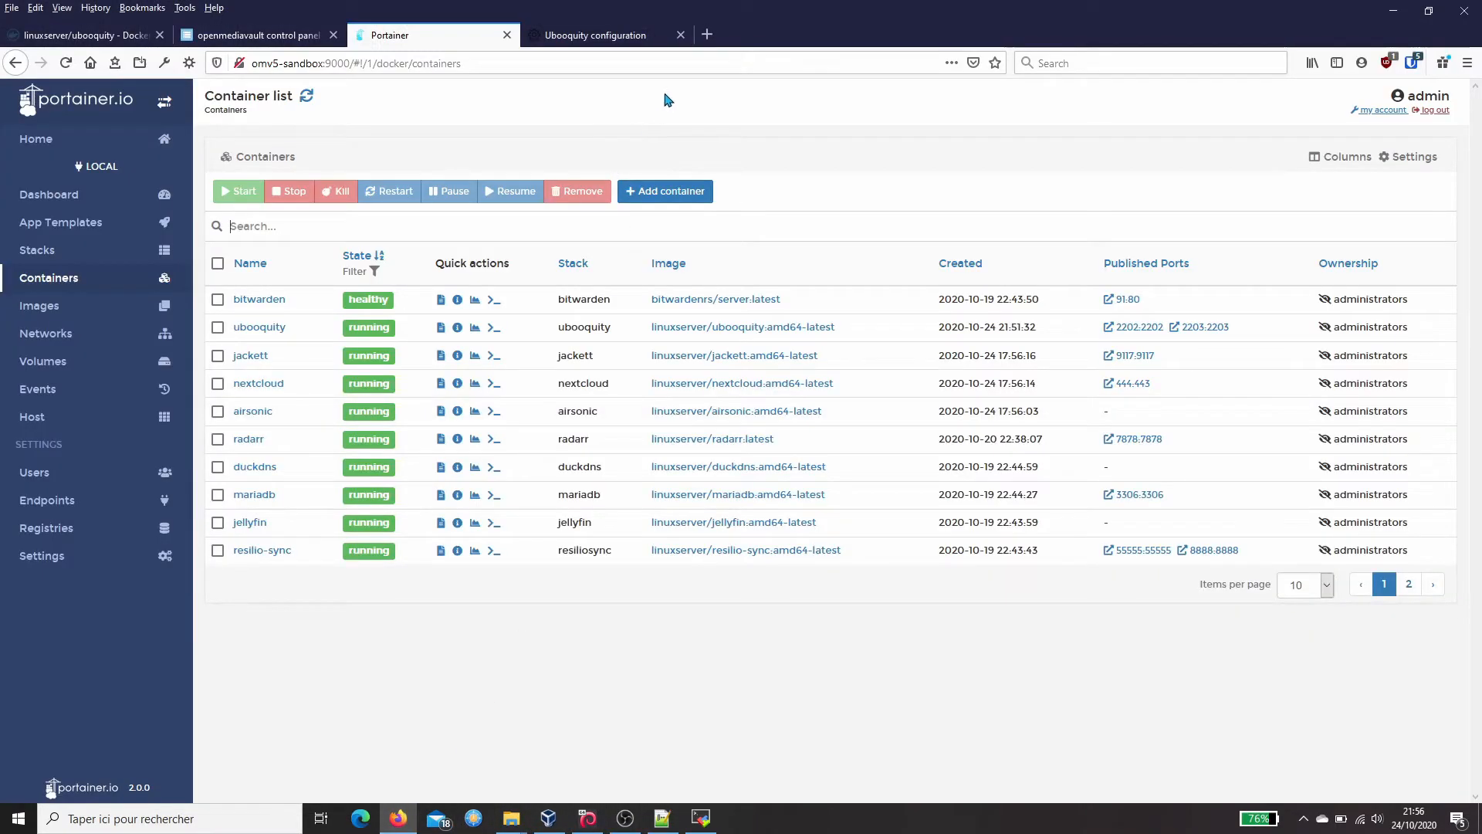
left_click(707, 34)
key("ctrl+v")
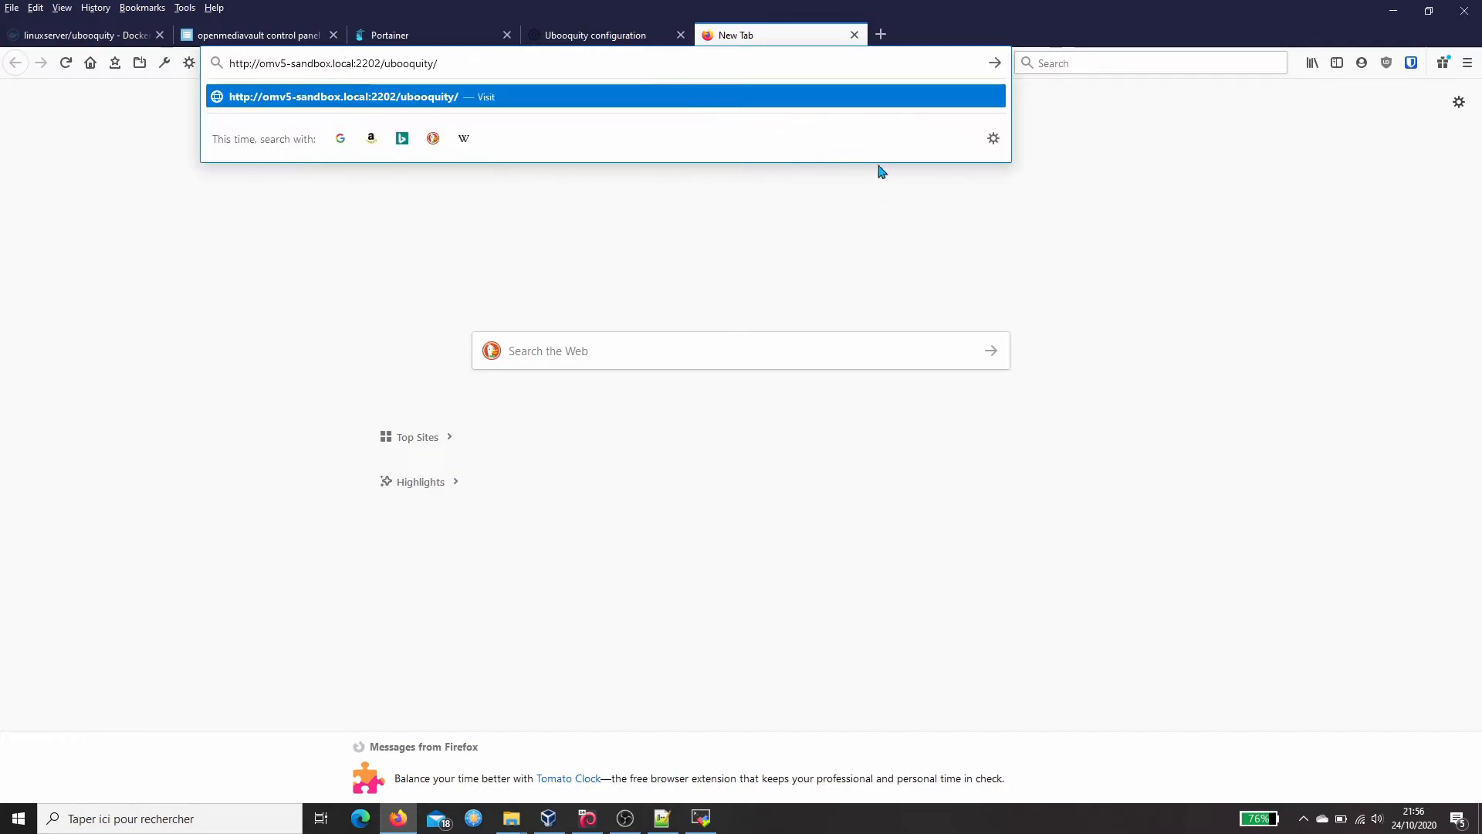
key("Return")
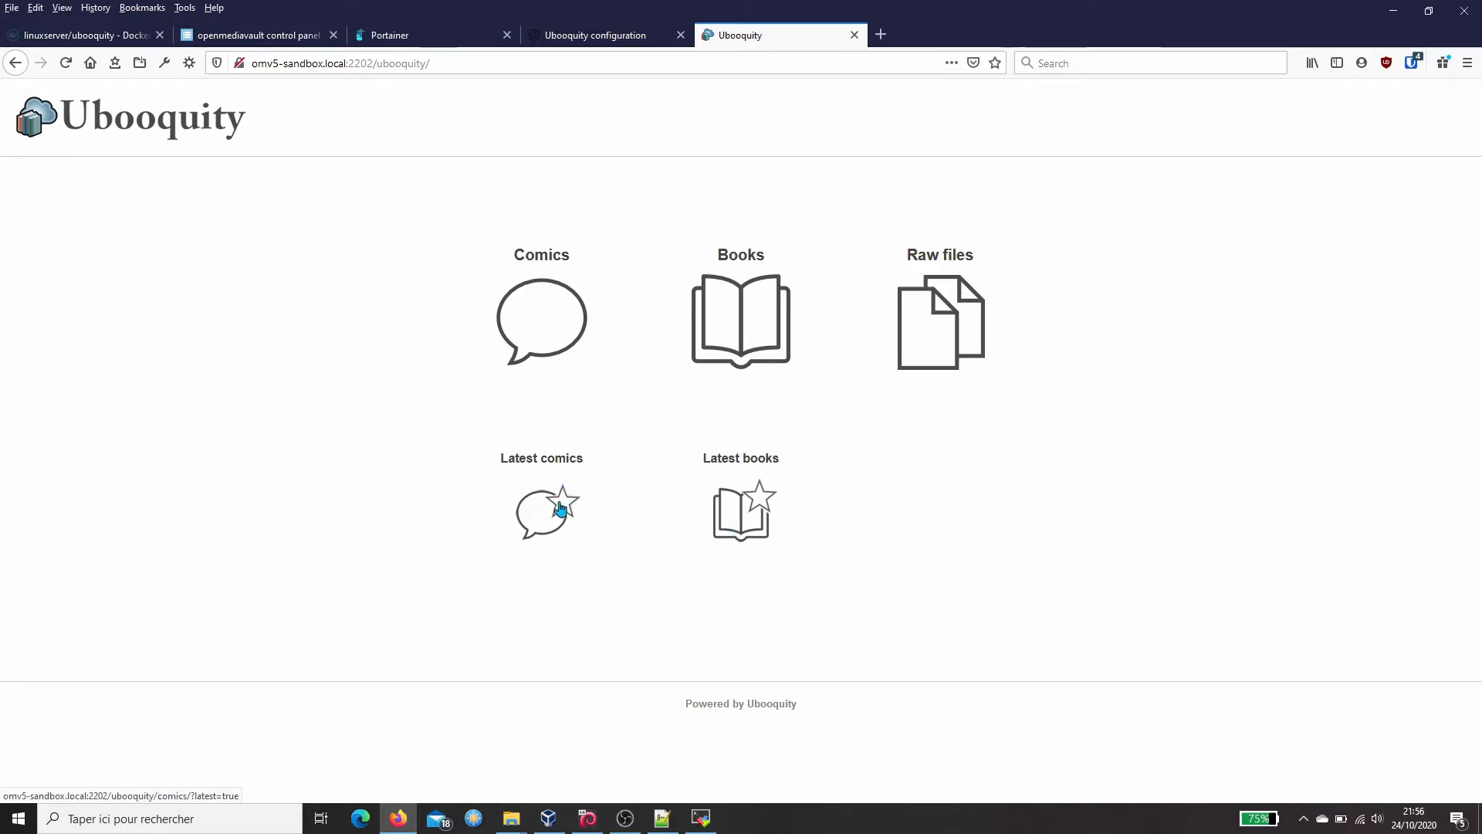
left_click(754, 323)
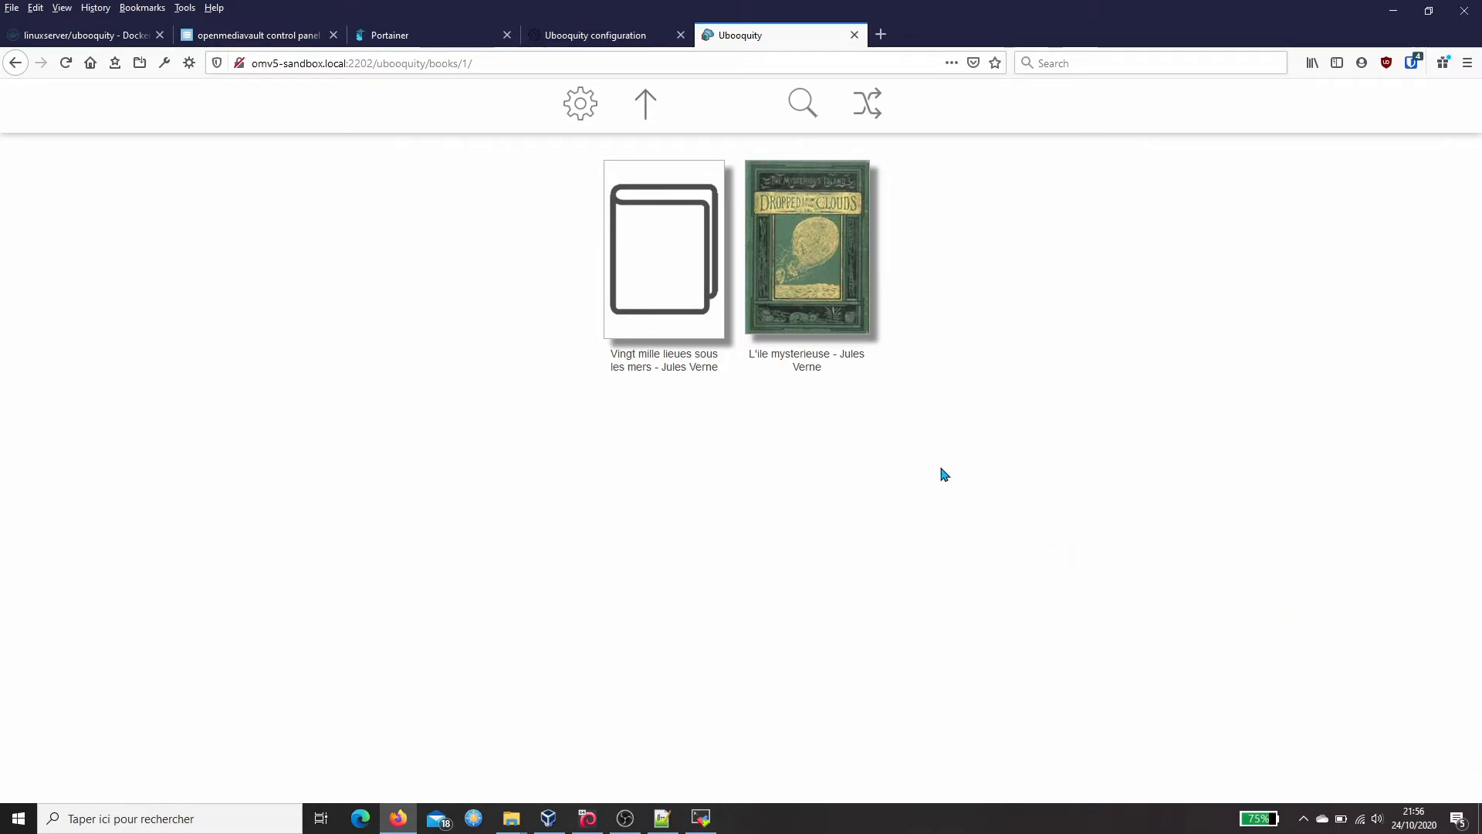
- Open the book L'île Mystérieuse in the online reader and page forward from the cover to the Partie 1 title page
left_click(797, 245)
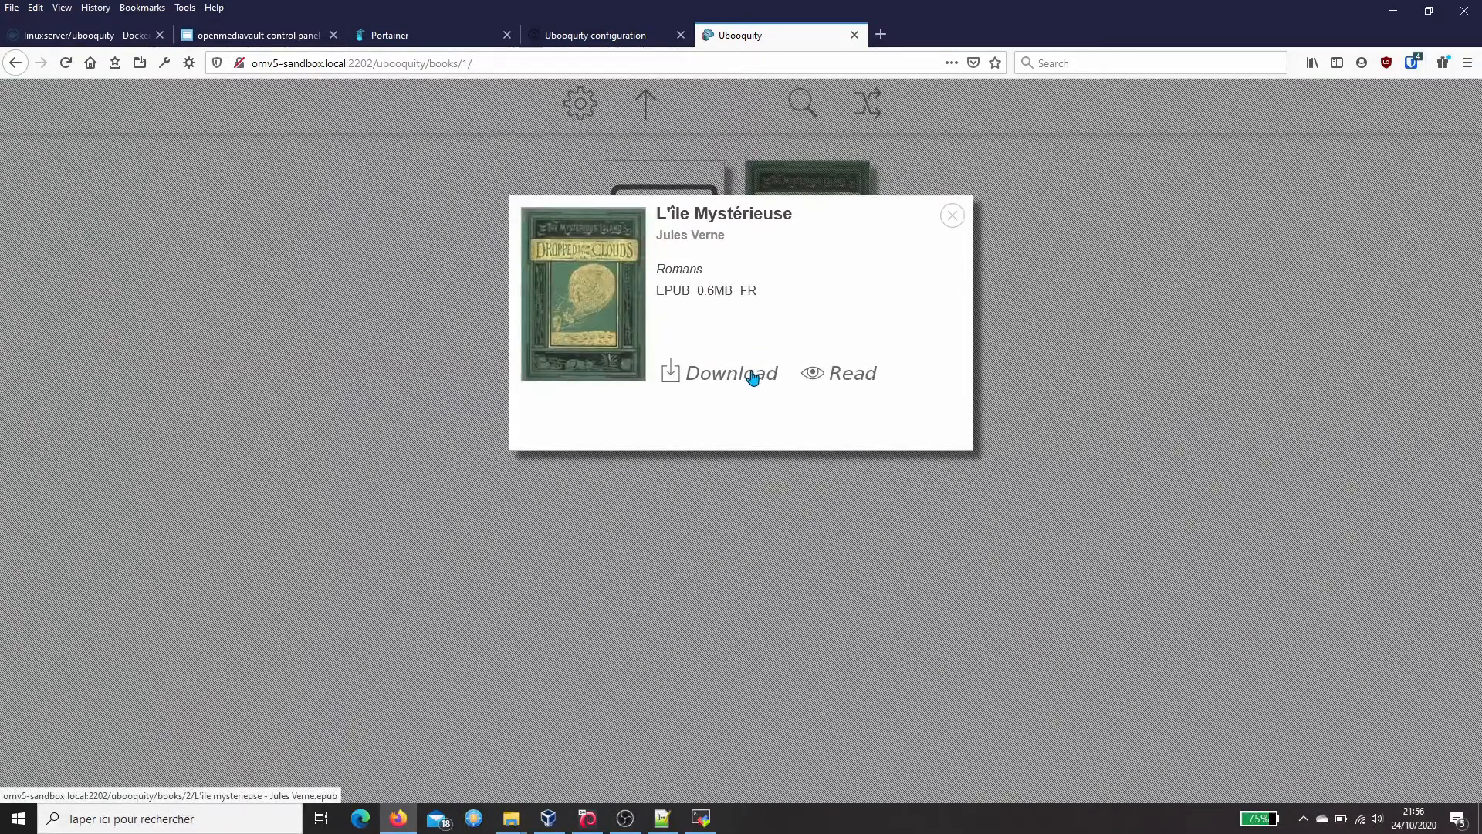
left_click(857, 384)
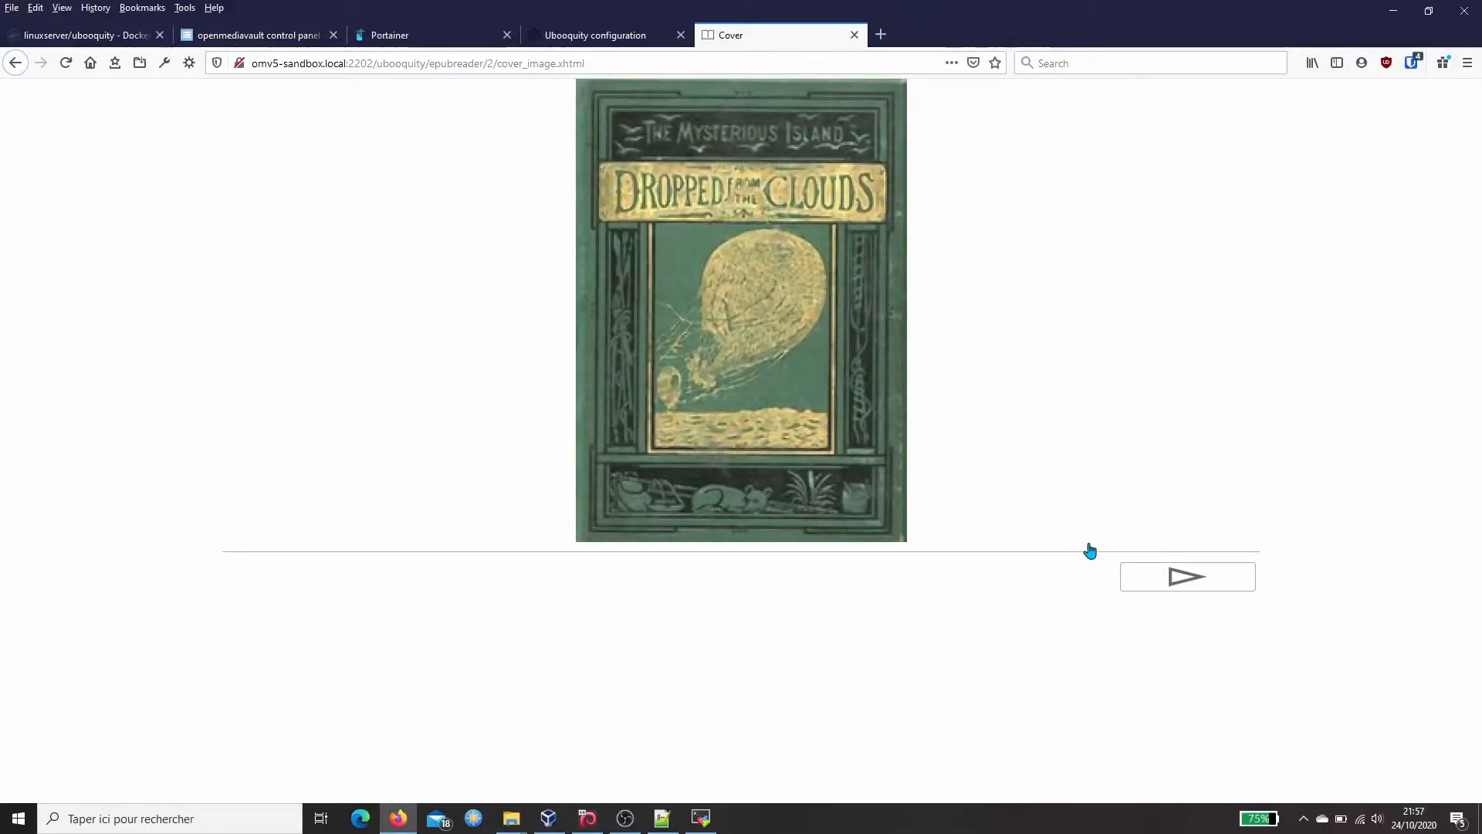
left_click(1184, 581)
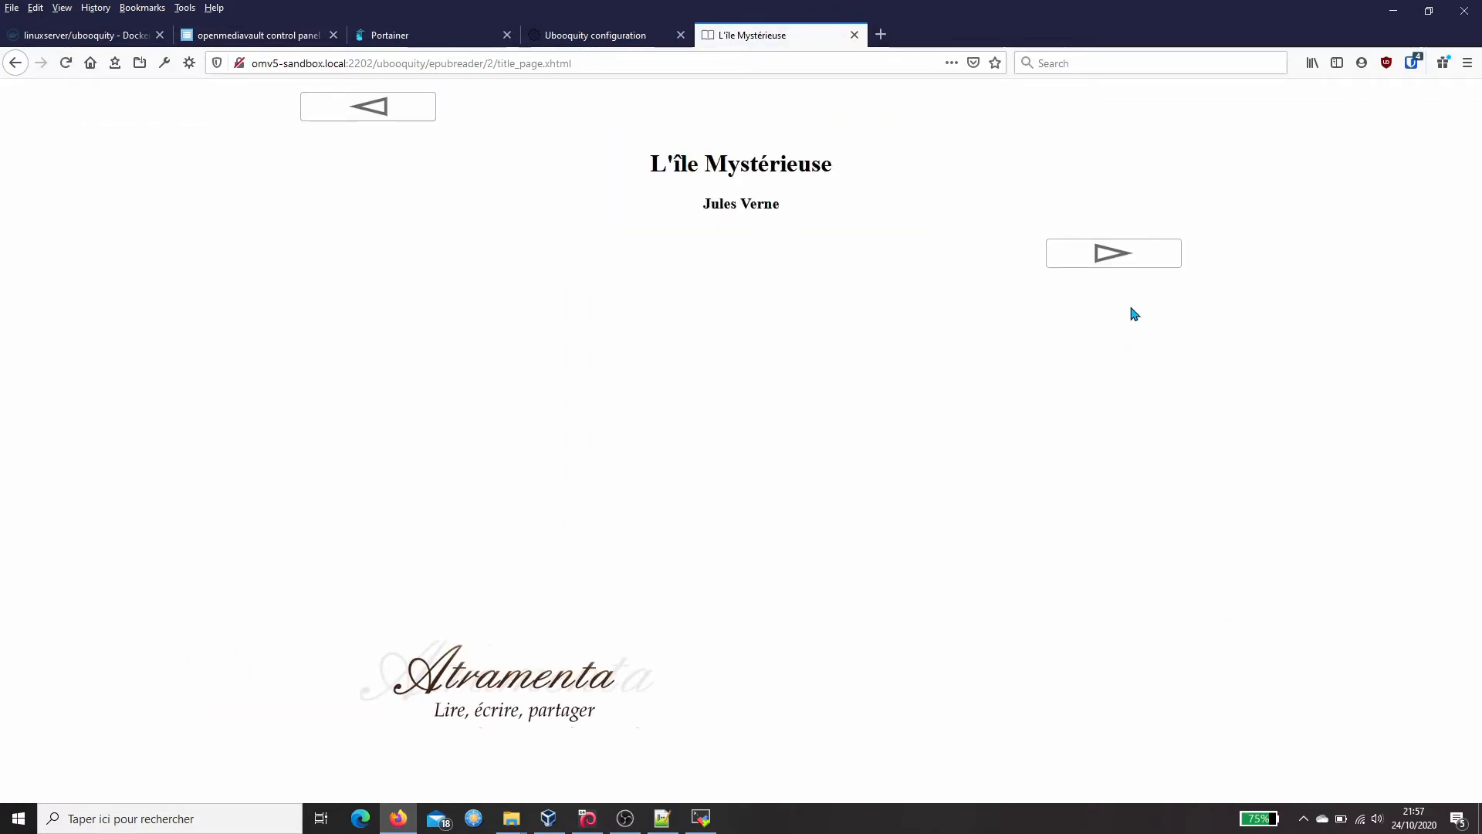
left_click(1123, 259)
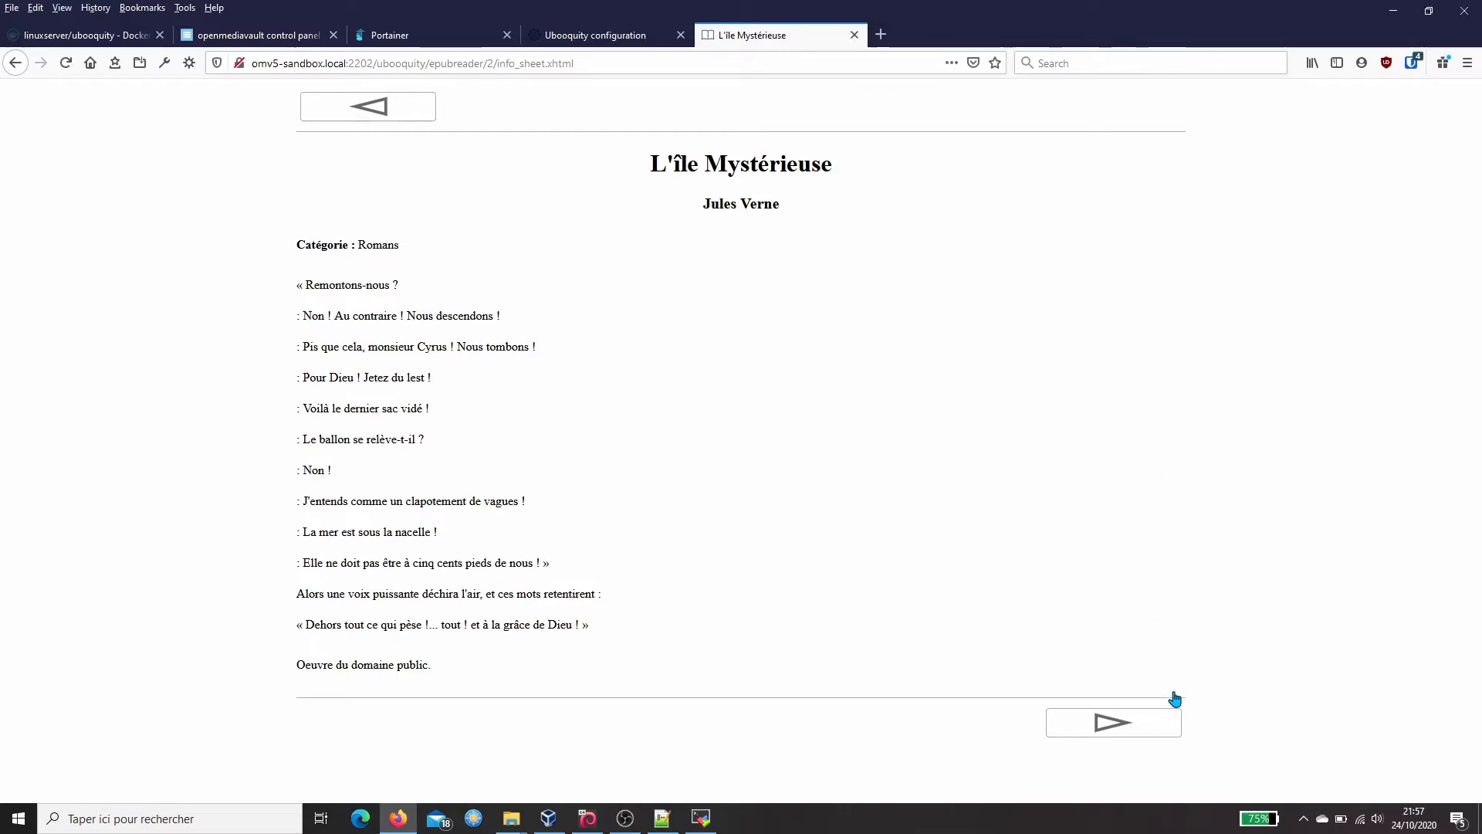
left_click(1140, 727)
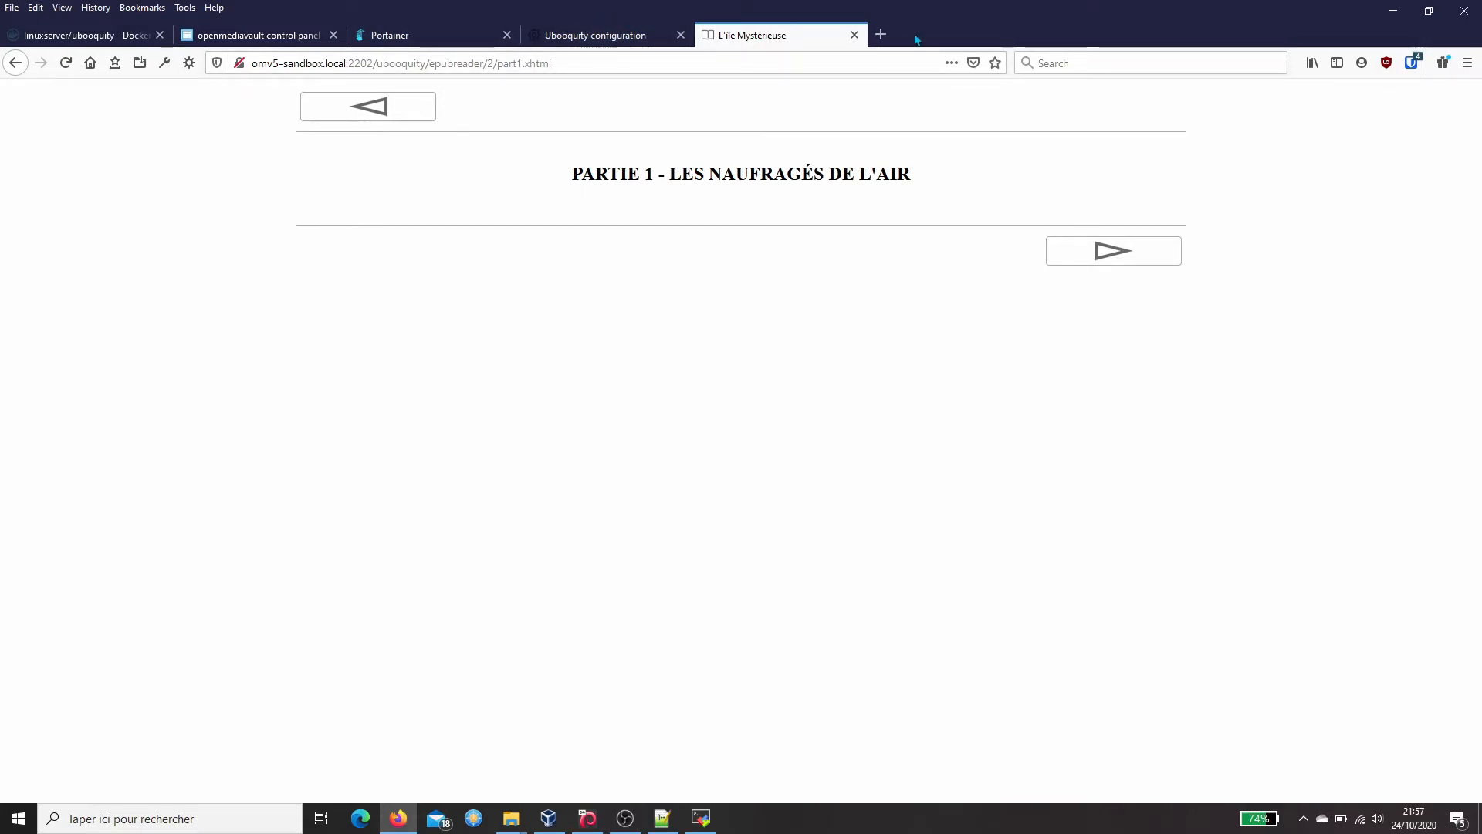
- Close the Ubooquity book reader and the Ubooquity configuration page
left_click(854, 35)
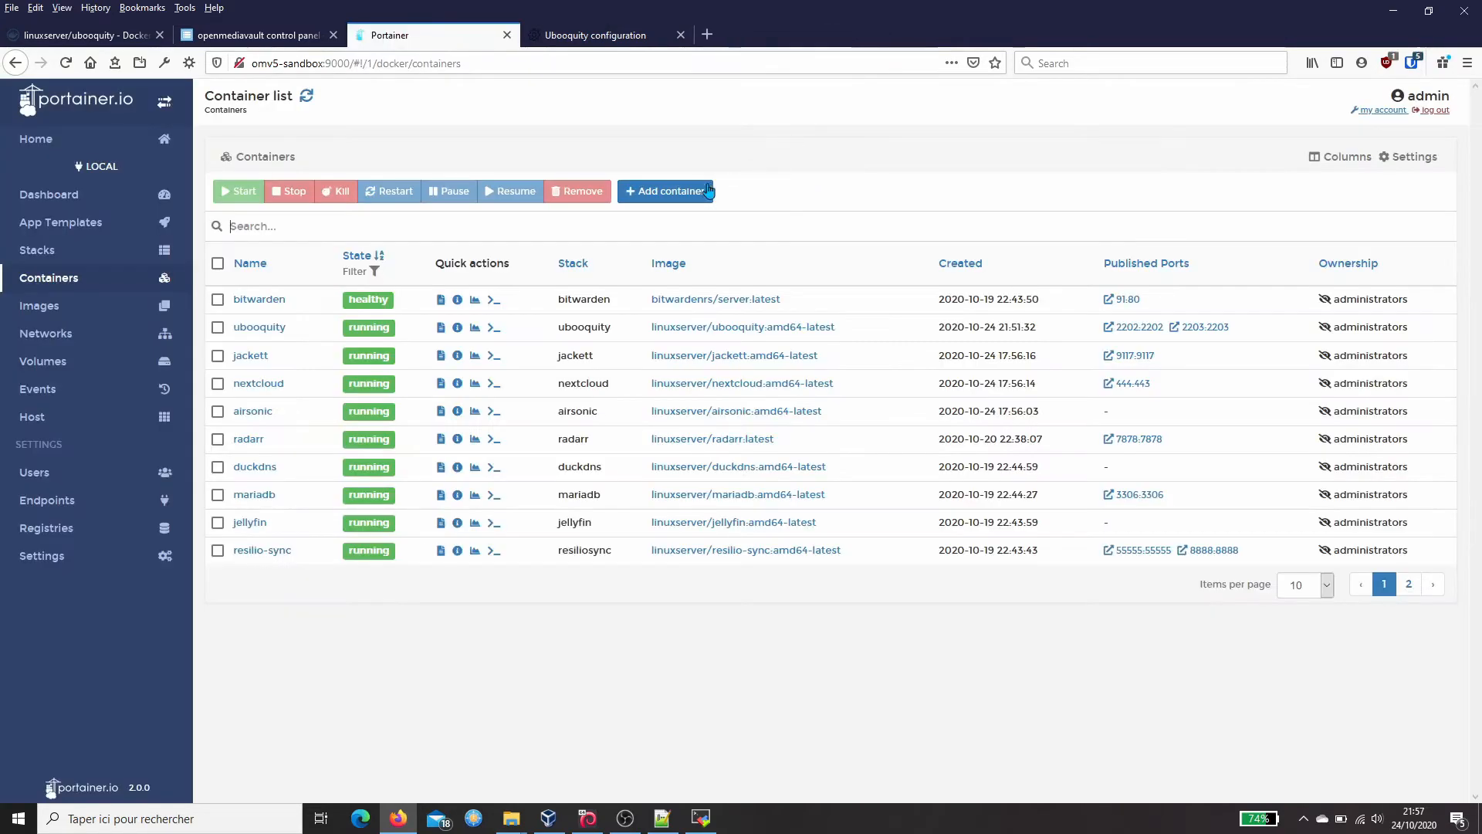
left_click(599, 36)
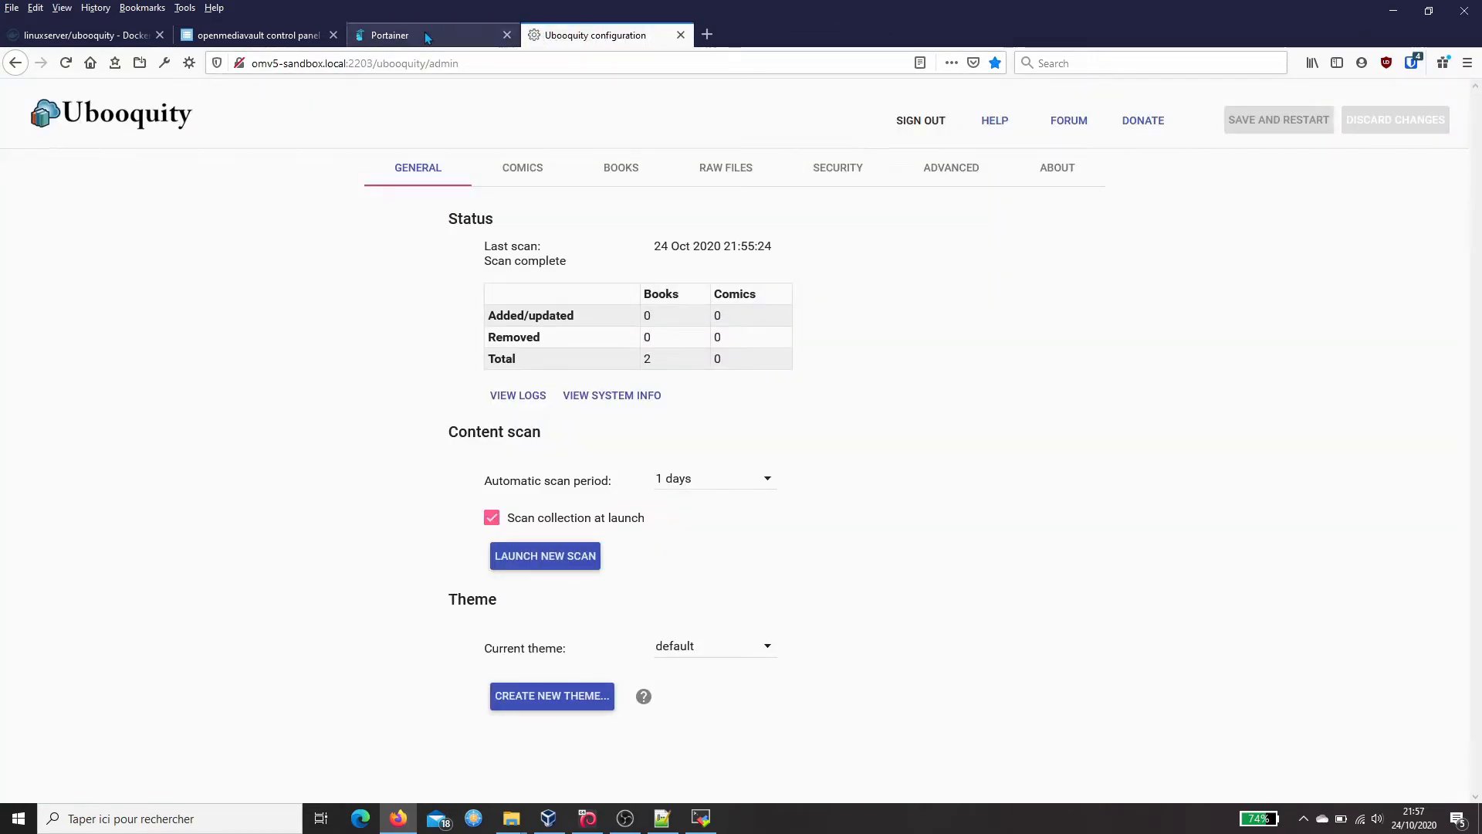
left_click(681, 34)
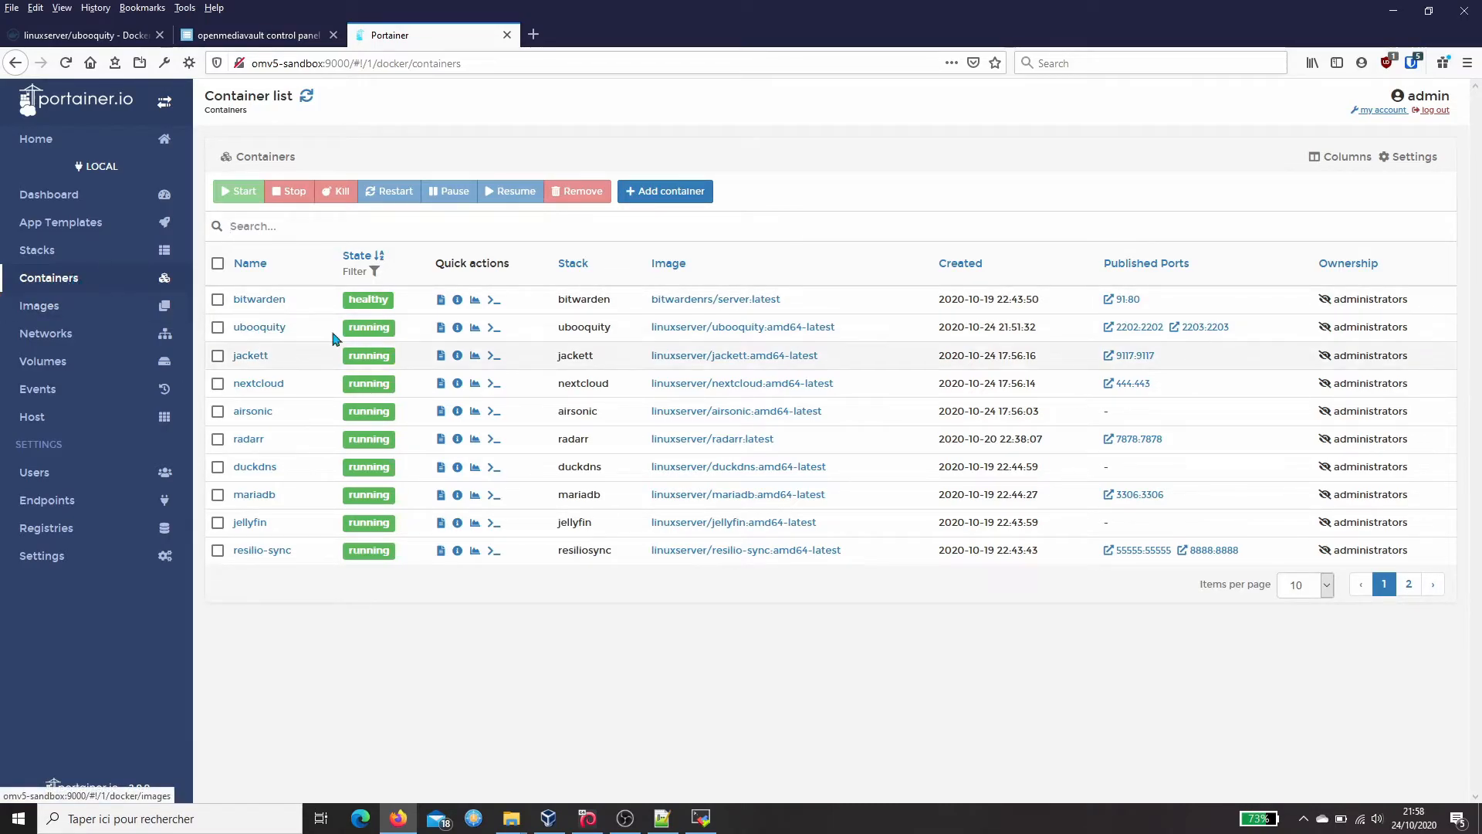
- Join the ubooquity container to the my-docker-net network in Portainer
left_click(262, 327)
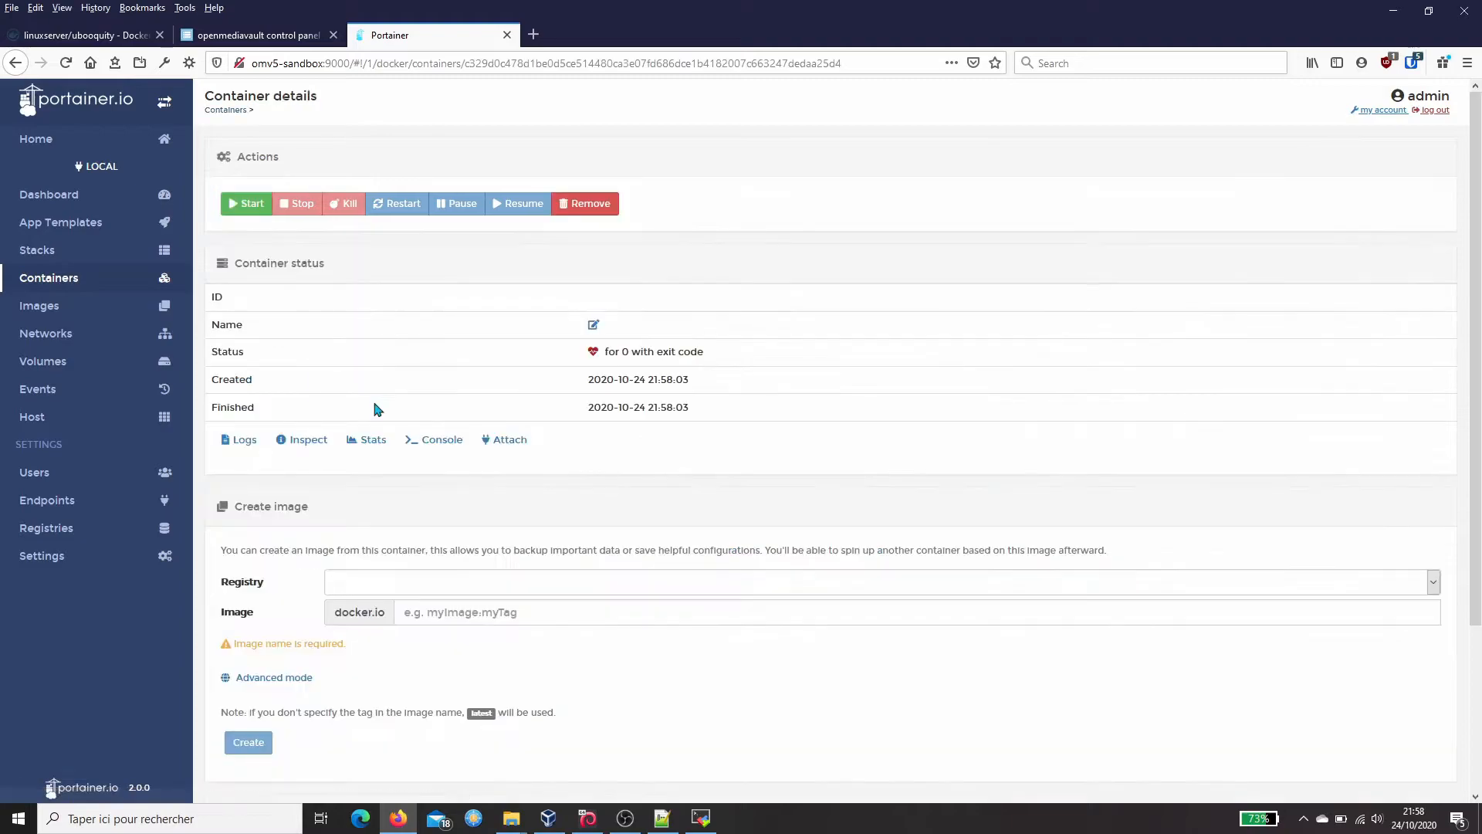
scroll(662, 483, "down", 15)
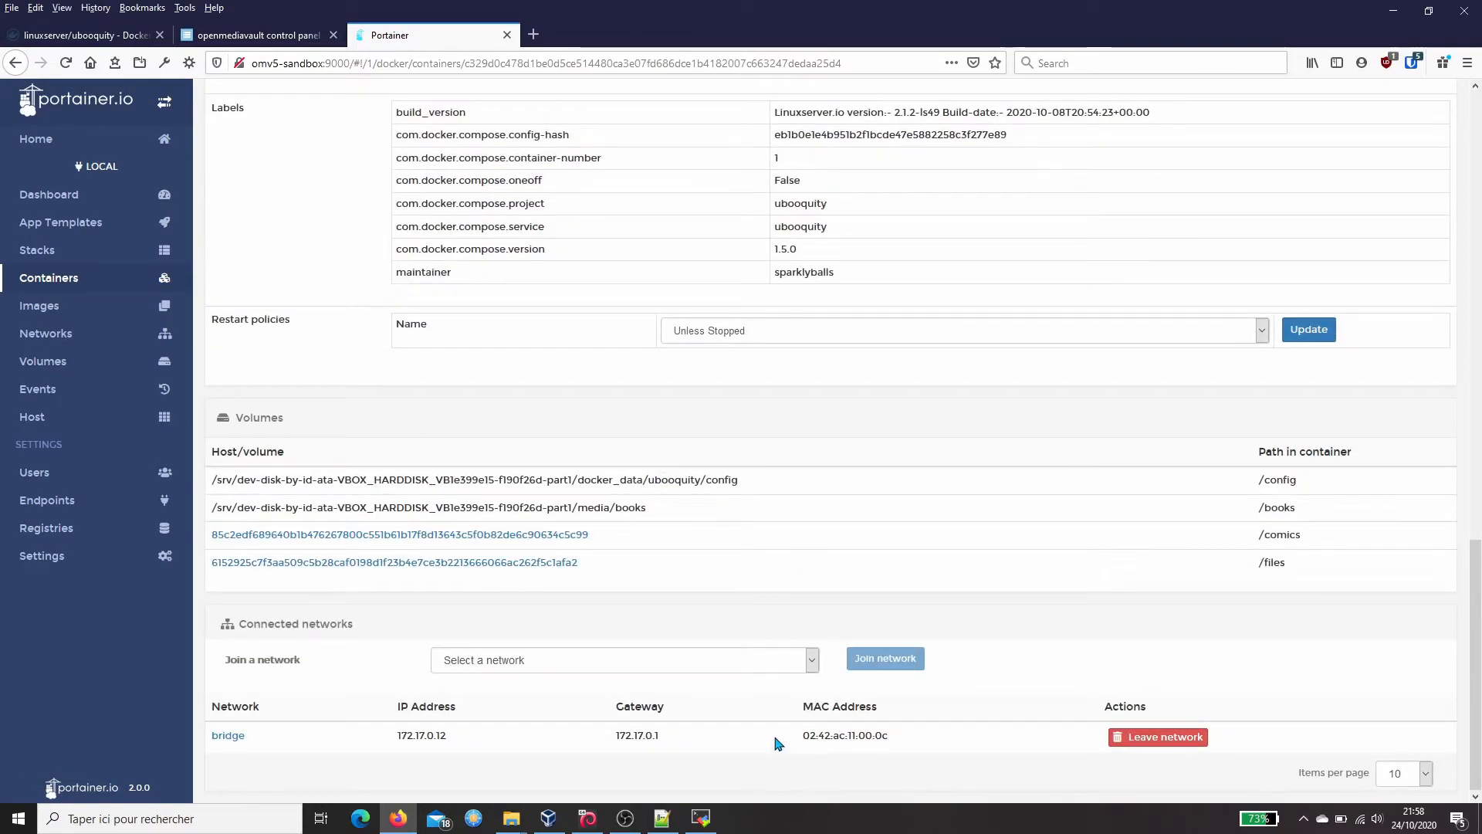
left_click(724, 664)
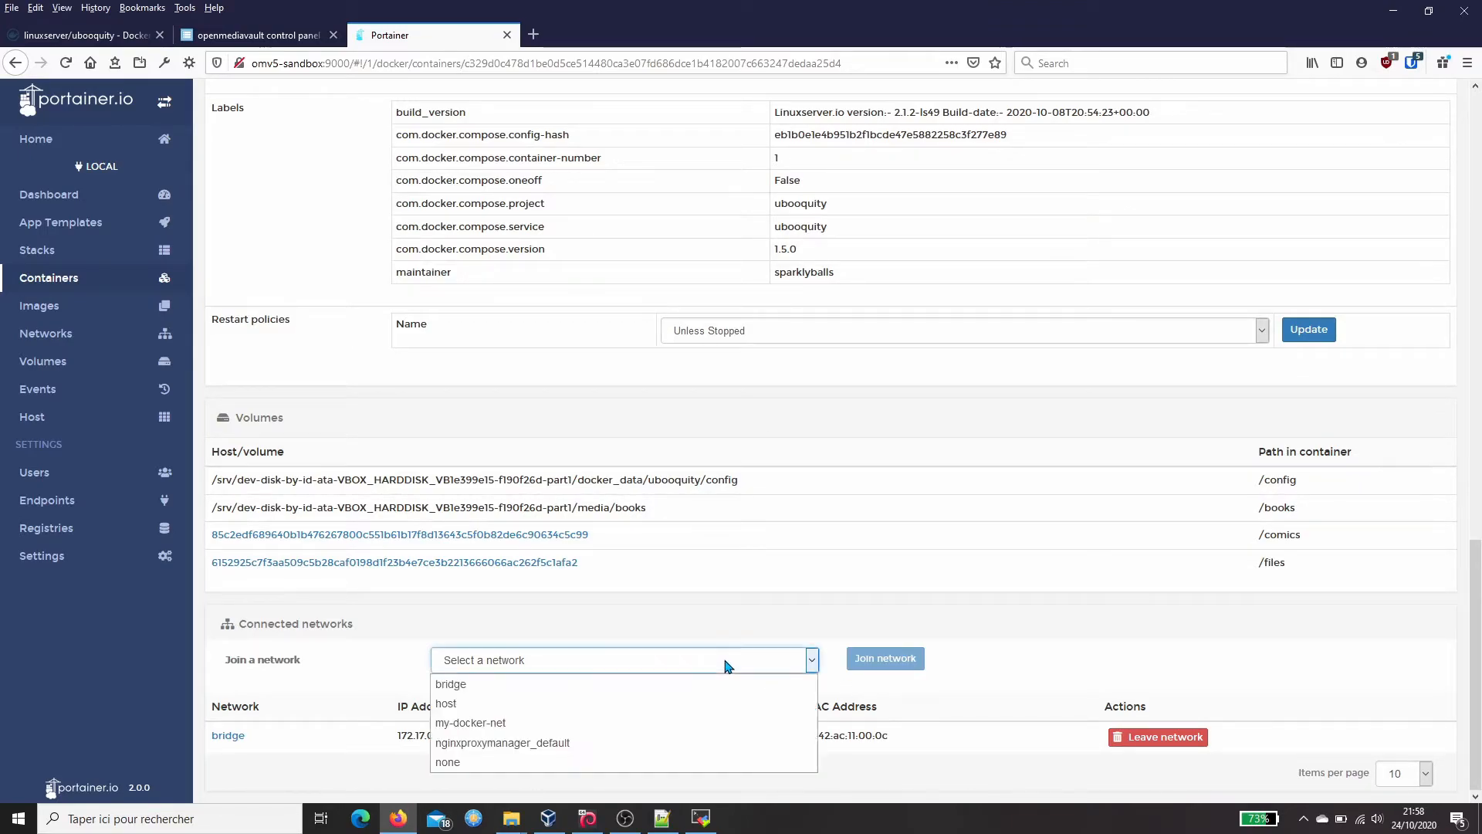
left_click(538, 726)
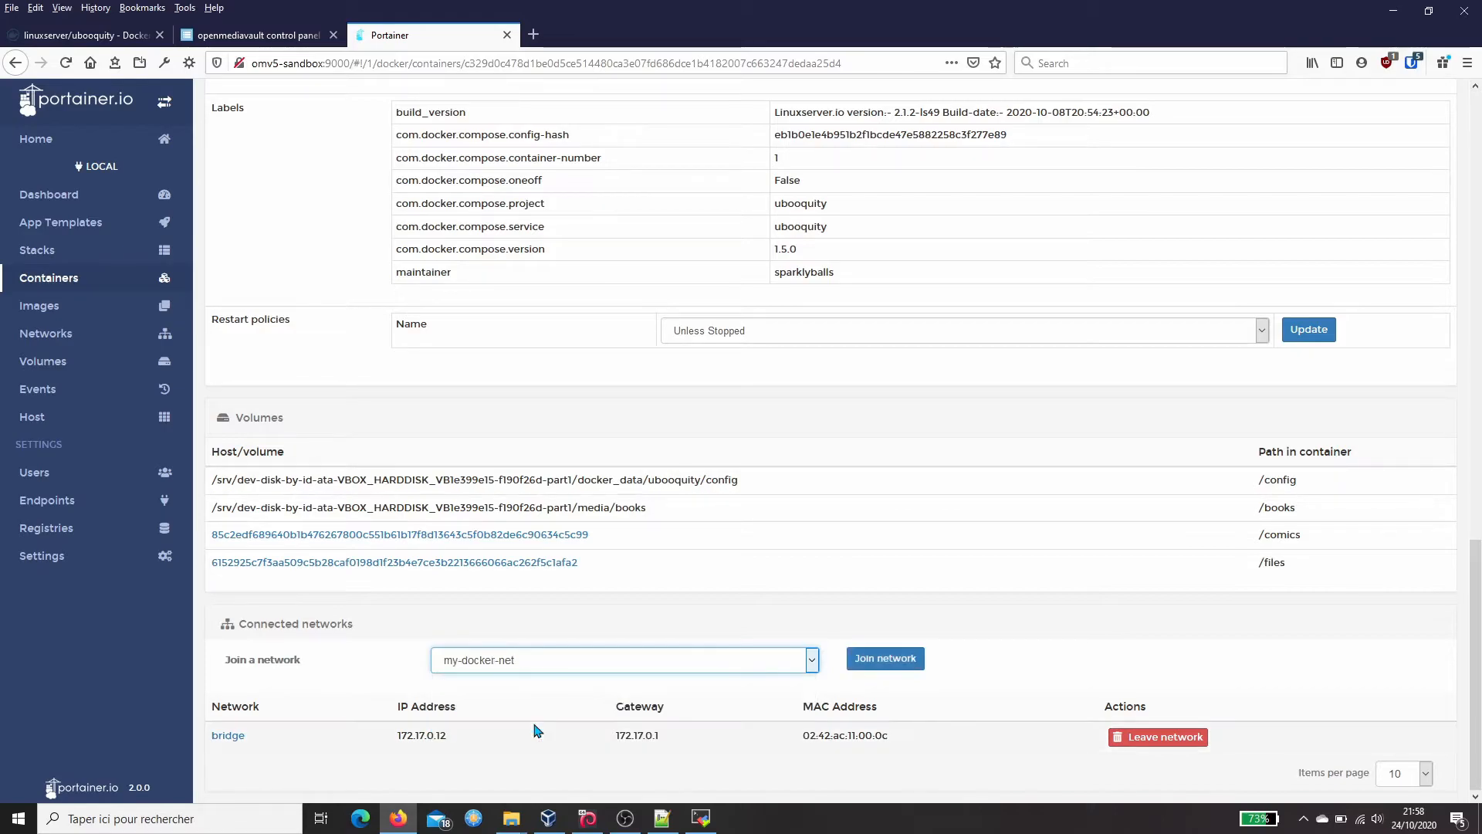
left_click(898, 660)
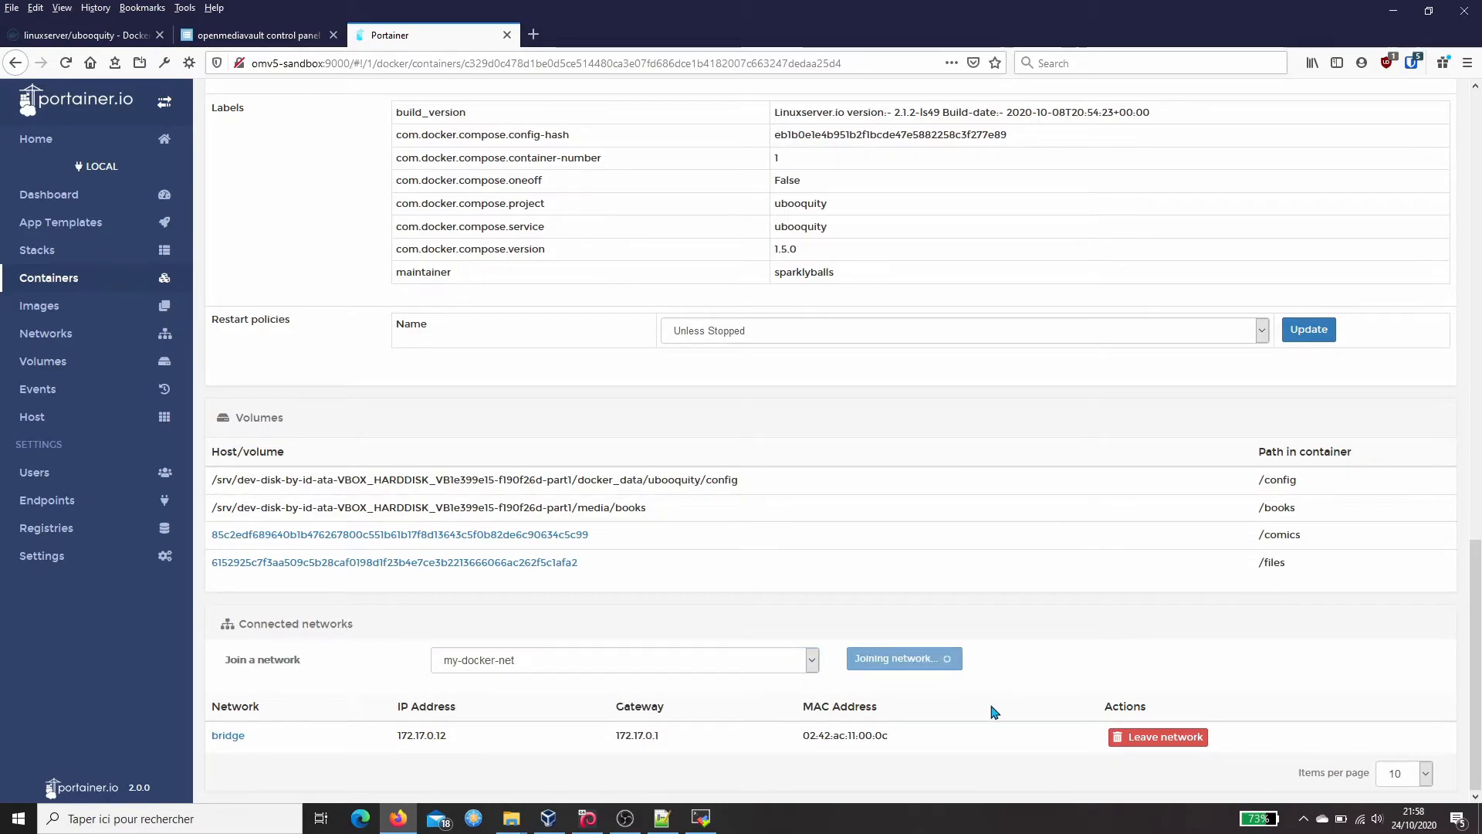
- Disconnect the ubooquity container from the bridge network
scroll(955, 652, "down", 5)
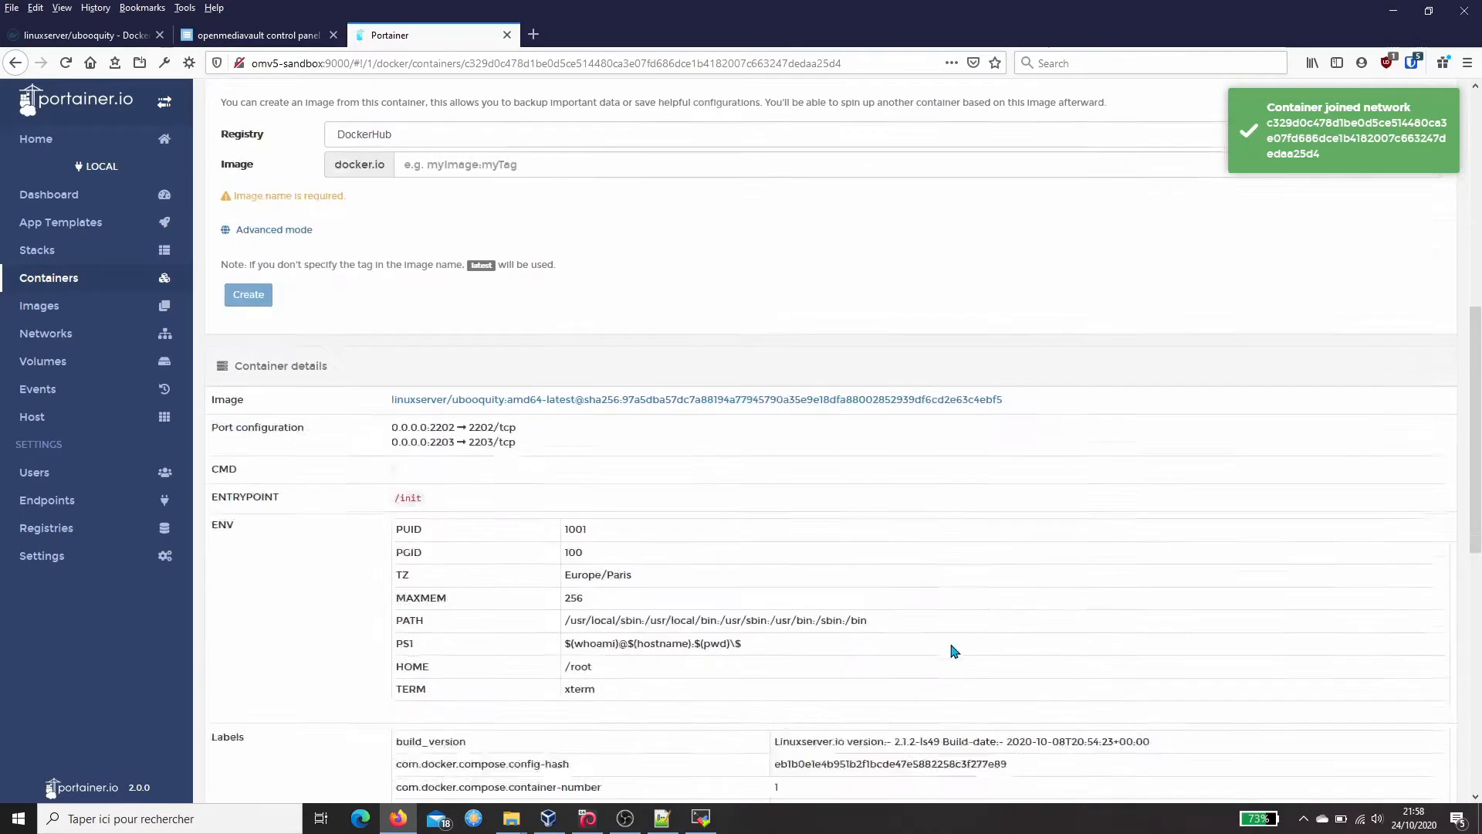
scroll(955, 653, "down", 9)
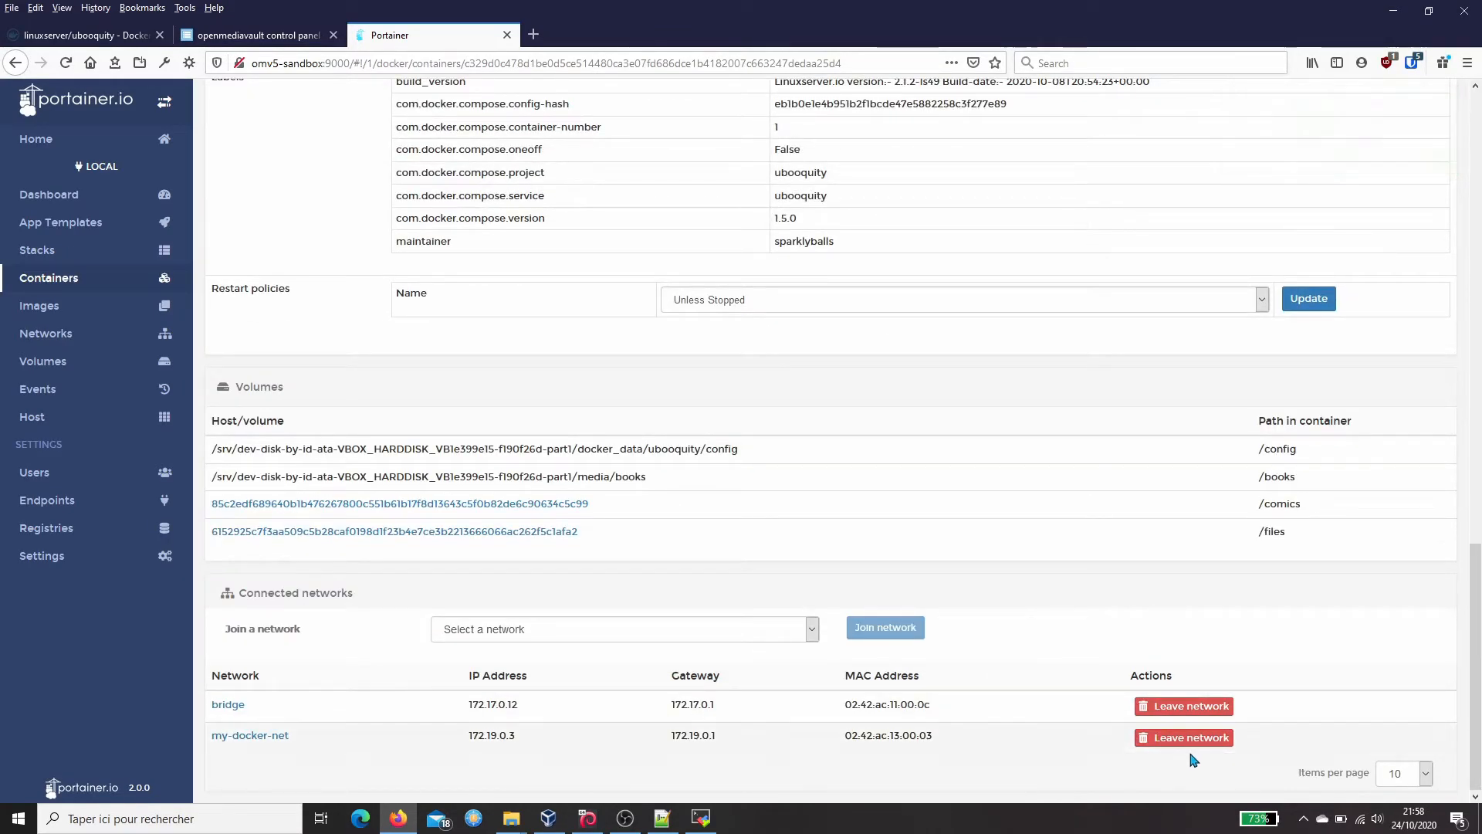
left_click(1185, 706)
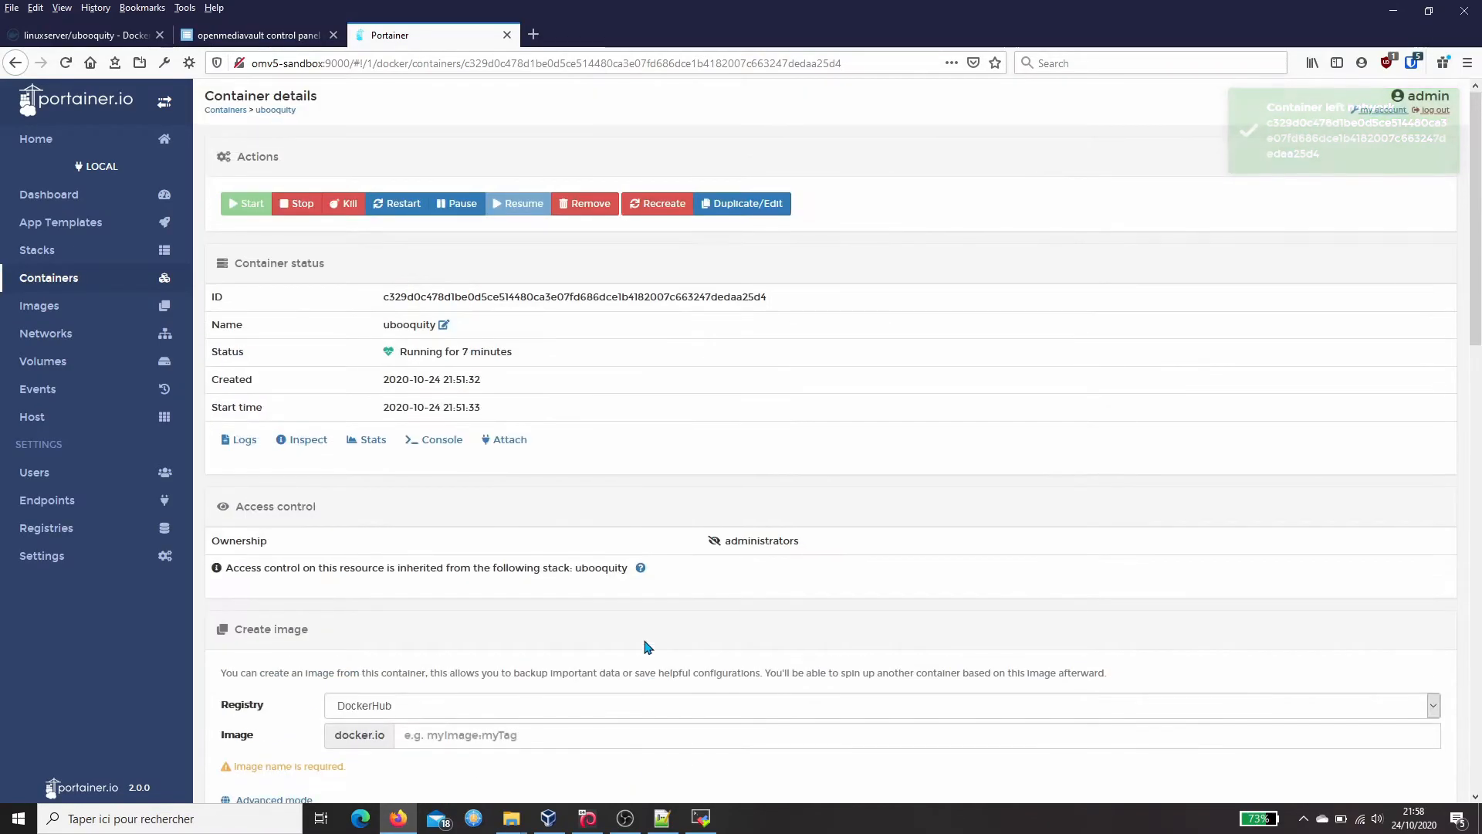
- Open Nginx Proxy Manager in a new tab from the OpenMediaVault VM-SANDBOX bookmarks
left_click(534, 35)
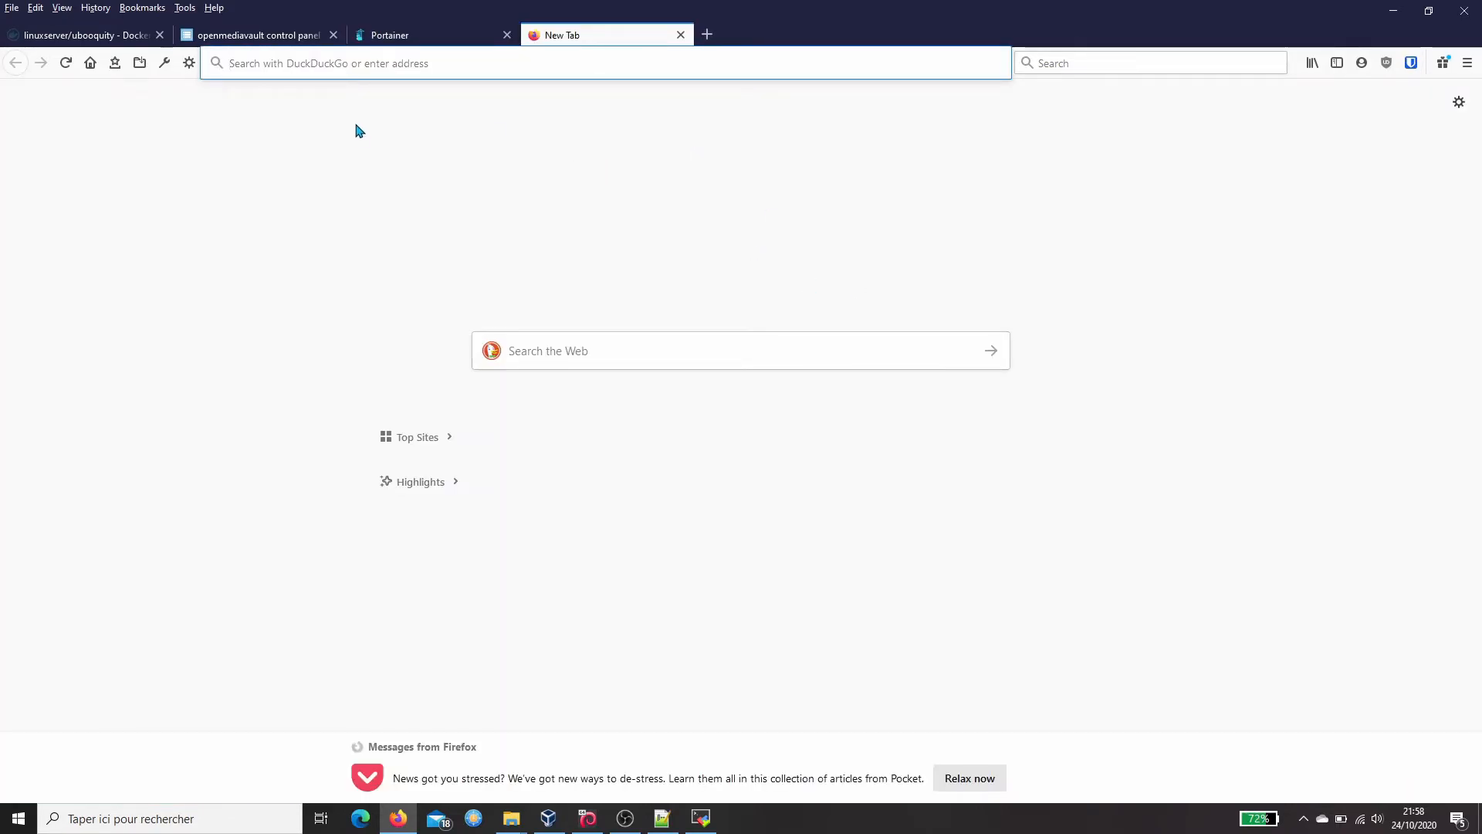
left_click(116, 65)
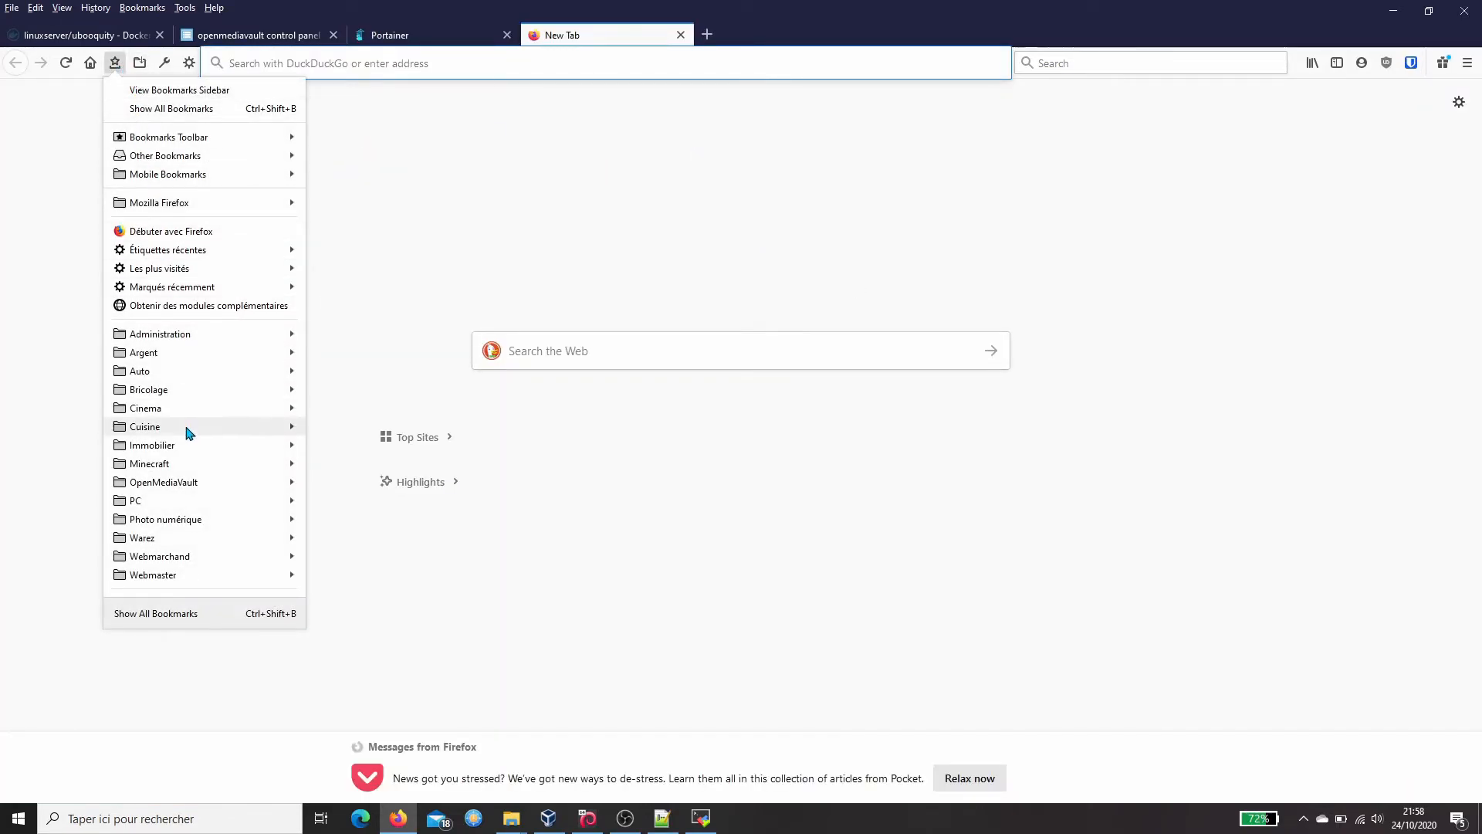
mouse_move(216, 487)
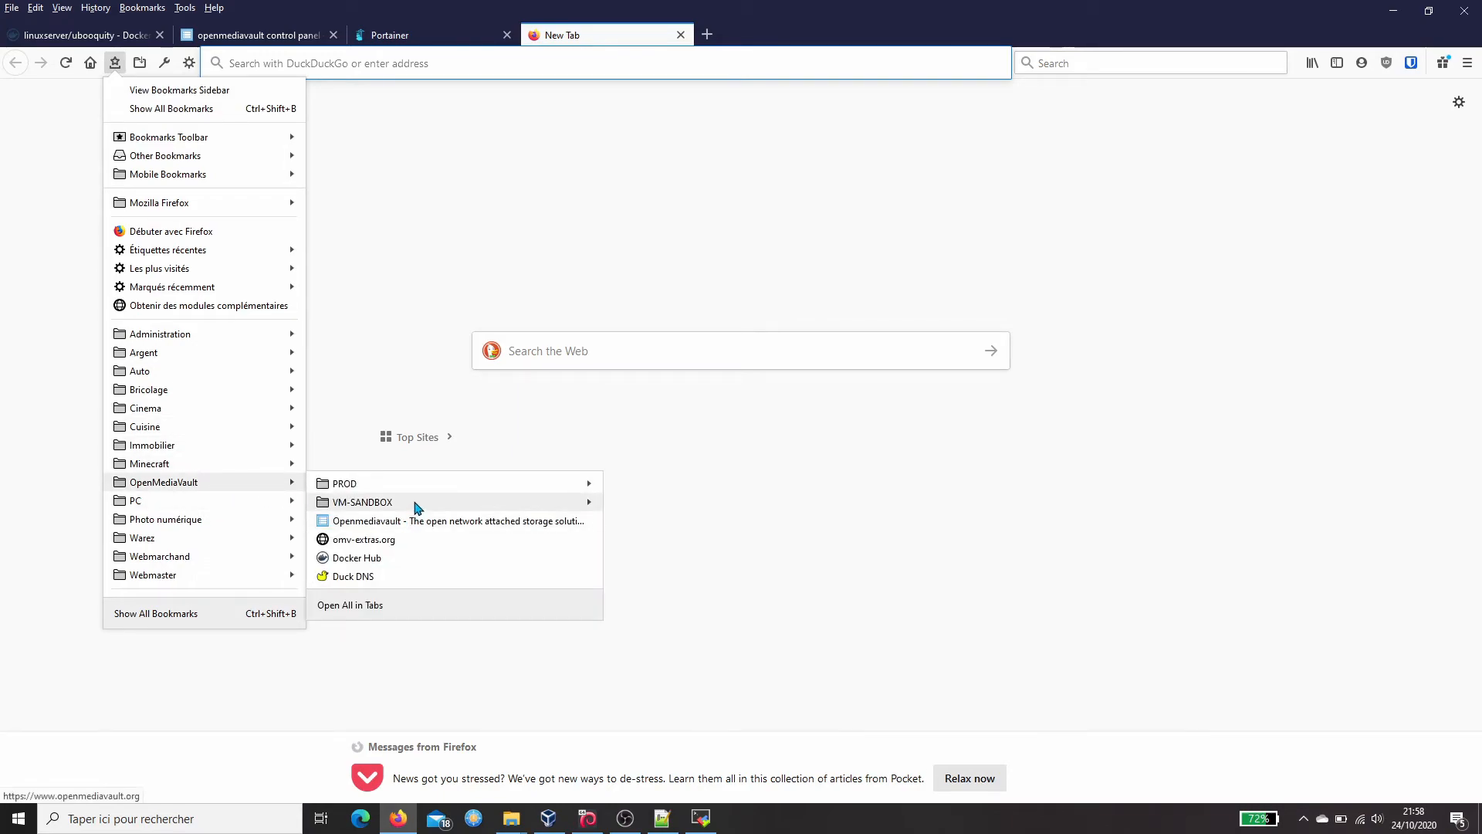
mouse_move(414, 506)
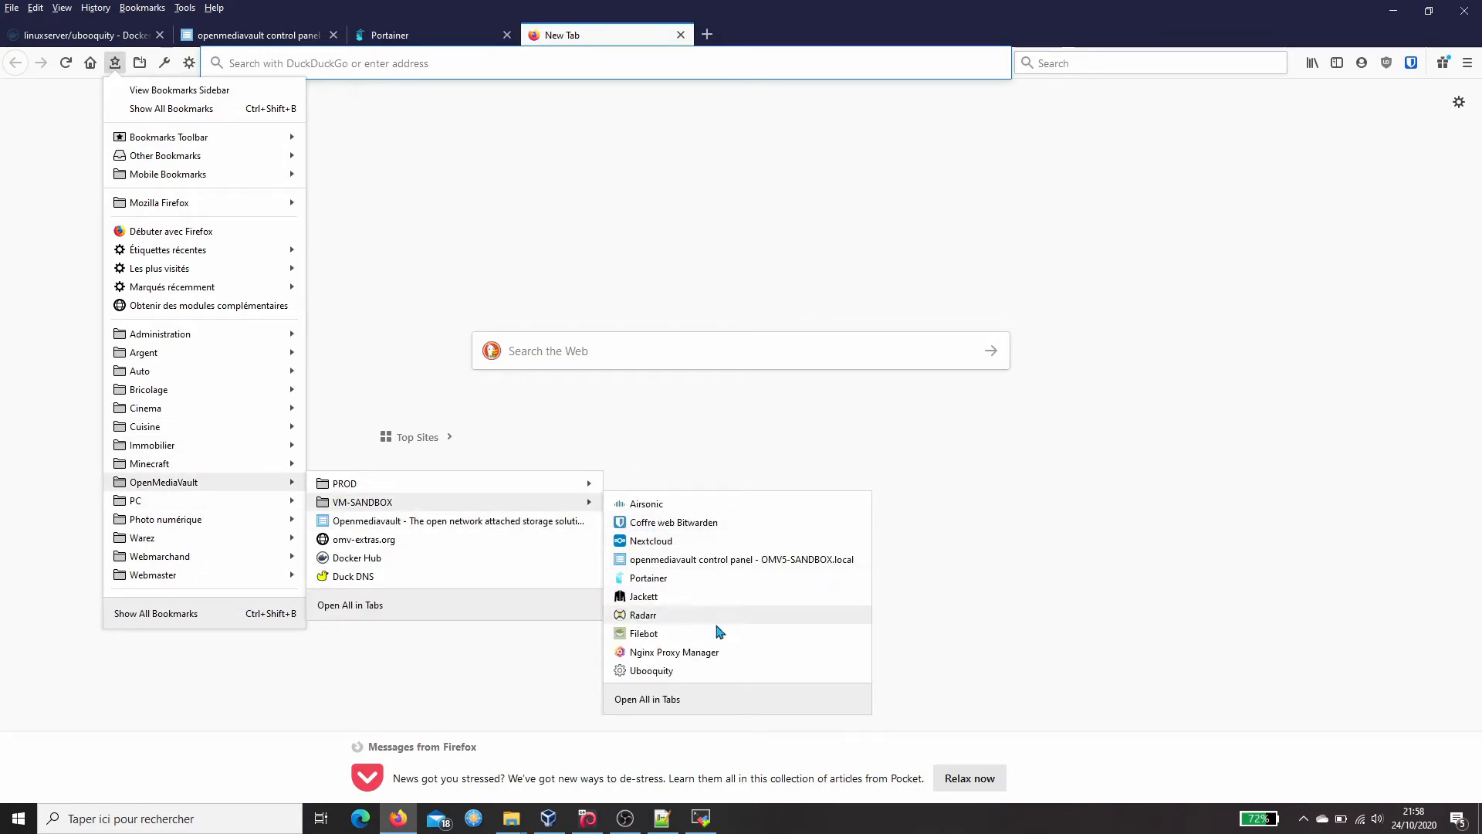
left_click(726, 653)
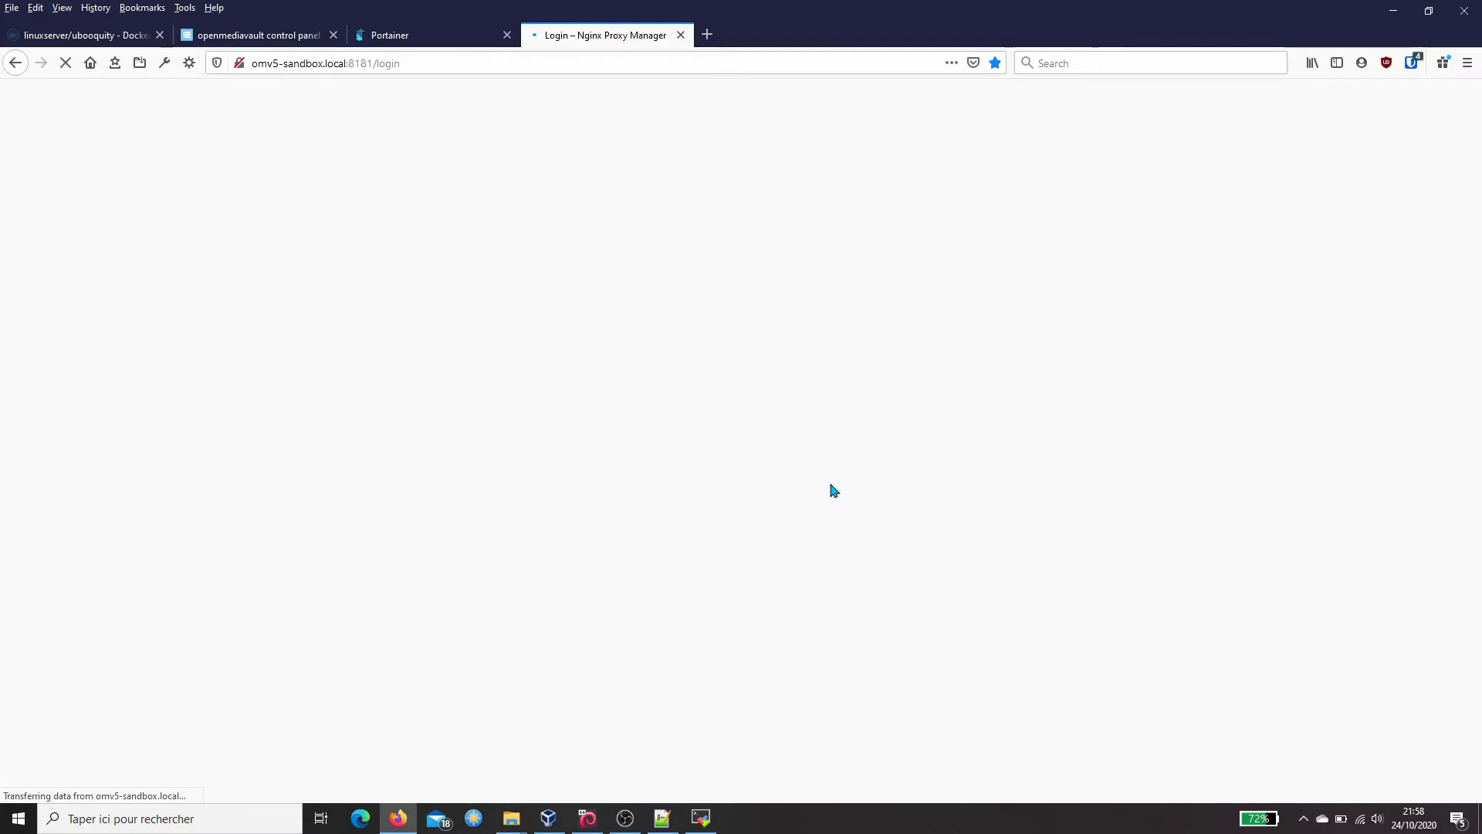
- Sign in to Nginx Proxy Manager with the e-mail address and password filled in from the password manager
left_click(1413, 64)
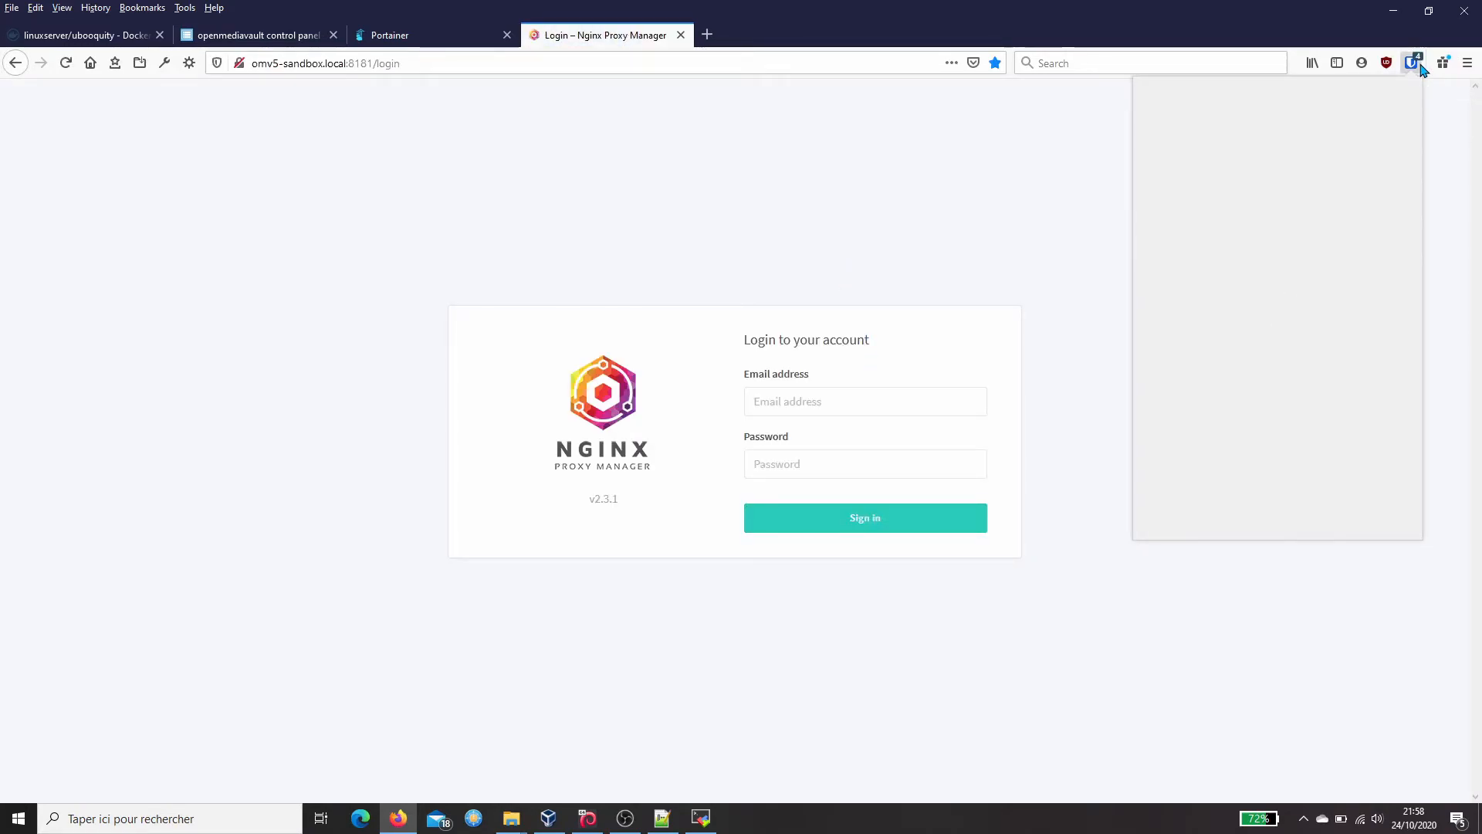
left_click(1310, 153)
left_click(823, 540)
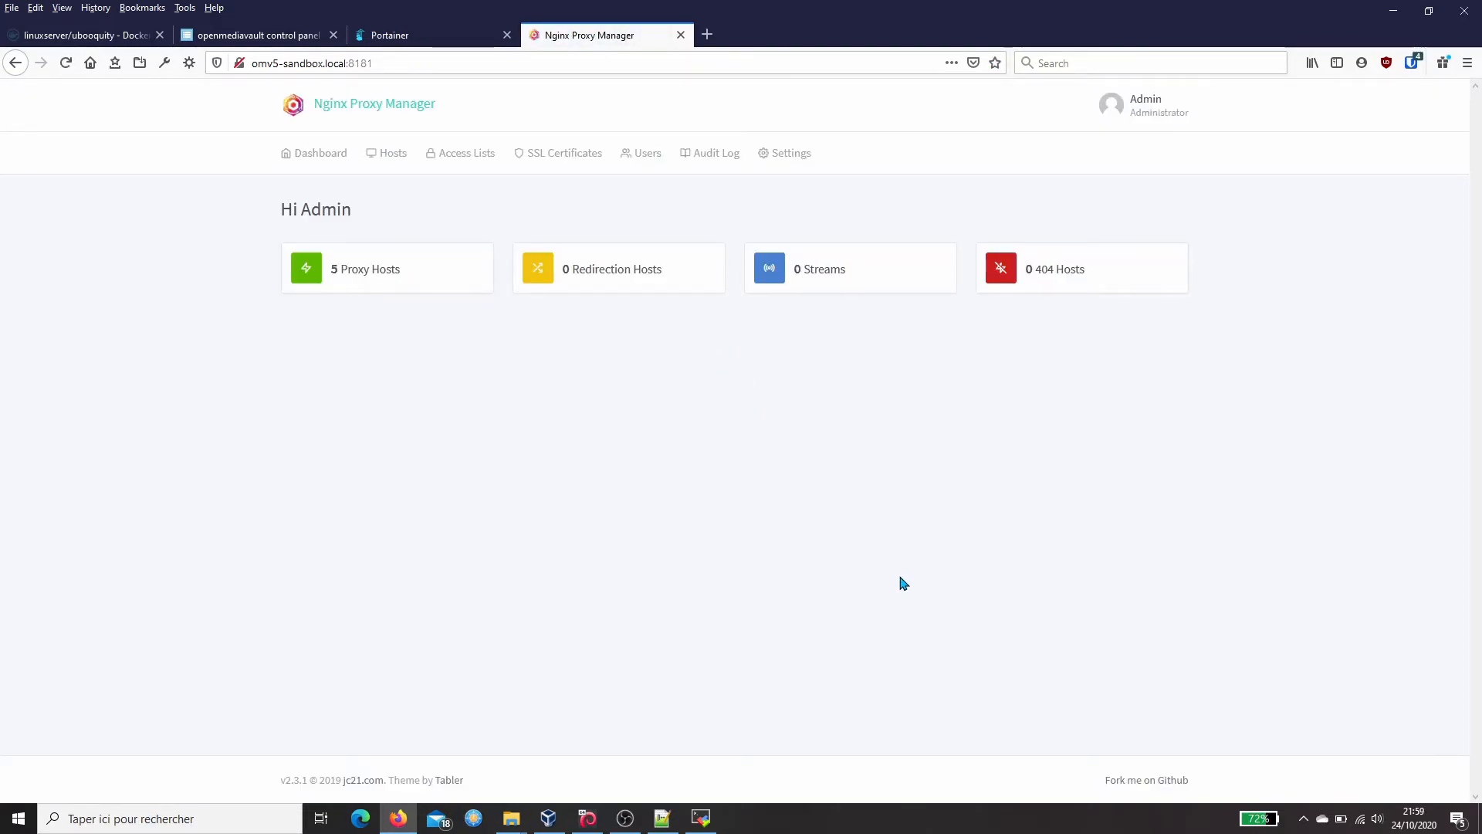
- Start a new proxy host with the domain name ubooquity.dukeofputeauxyt.duckdns.org, copied from the Notepad++ notes
left_click(379, 270)
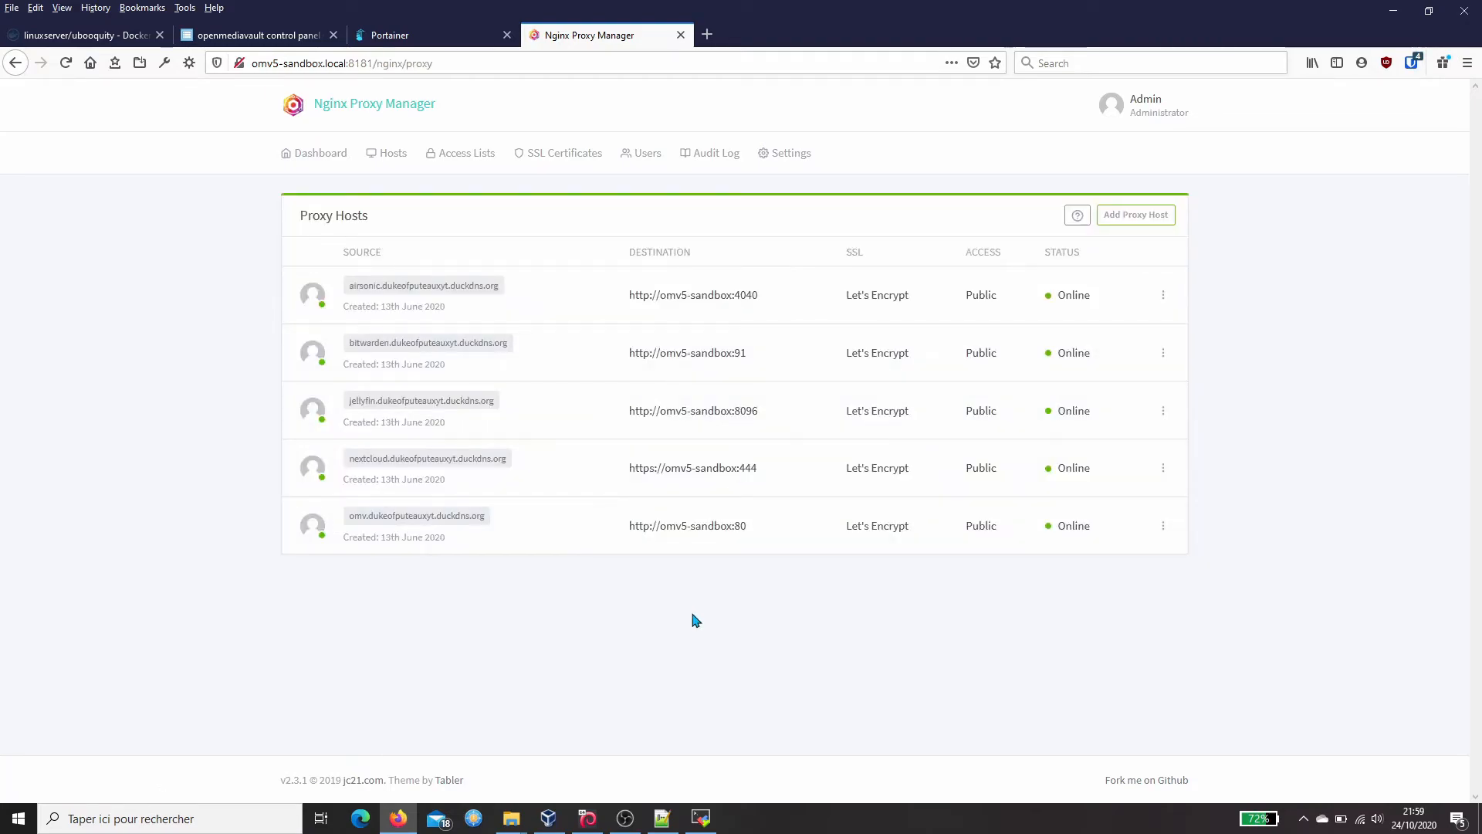
left_click(1144, 216)
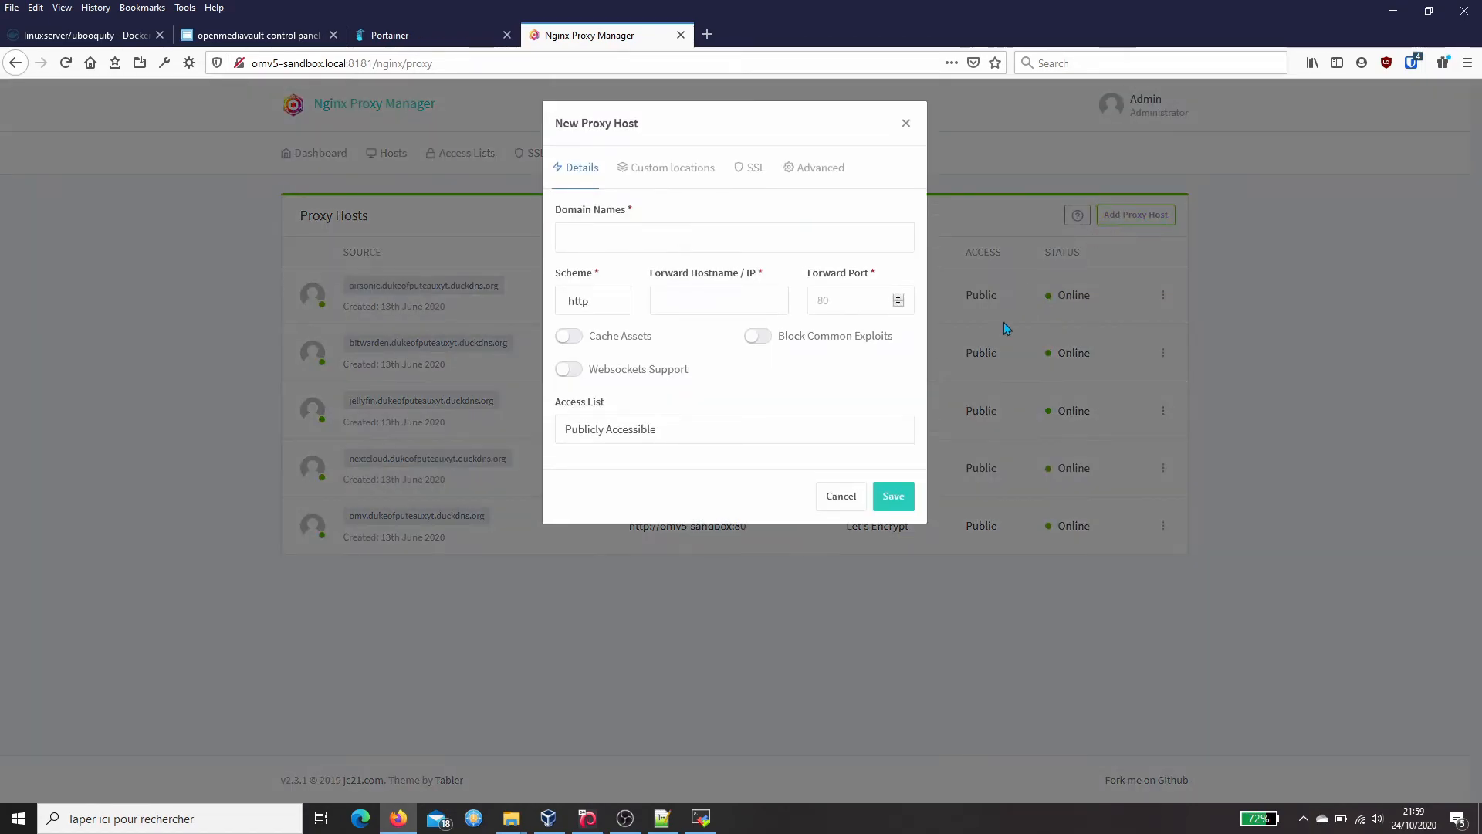
left_click(647, 233)
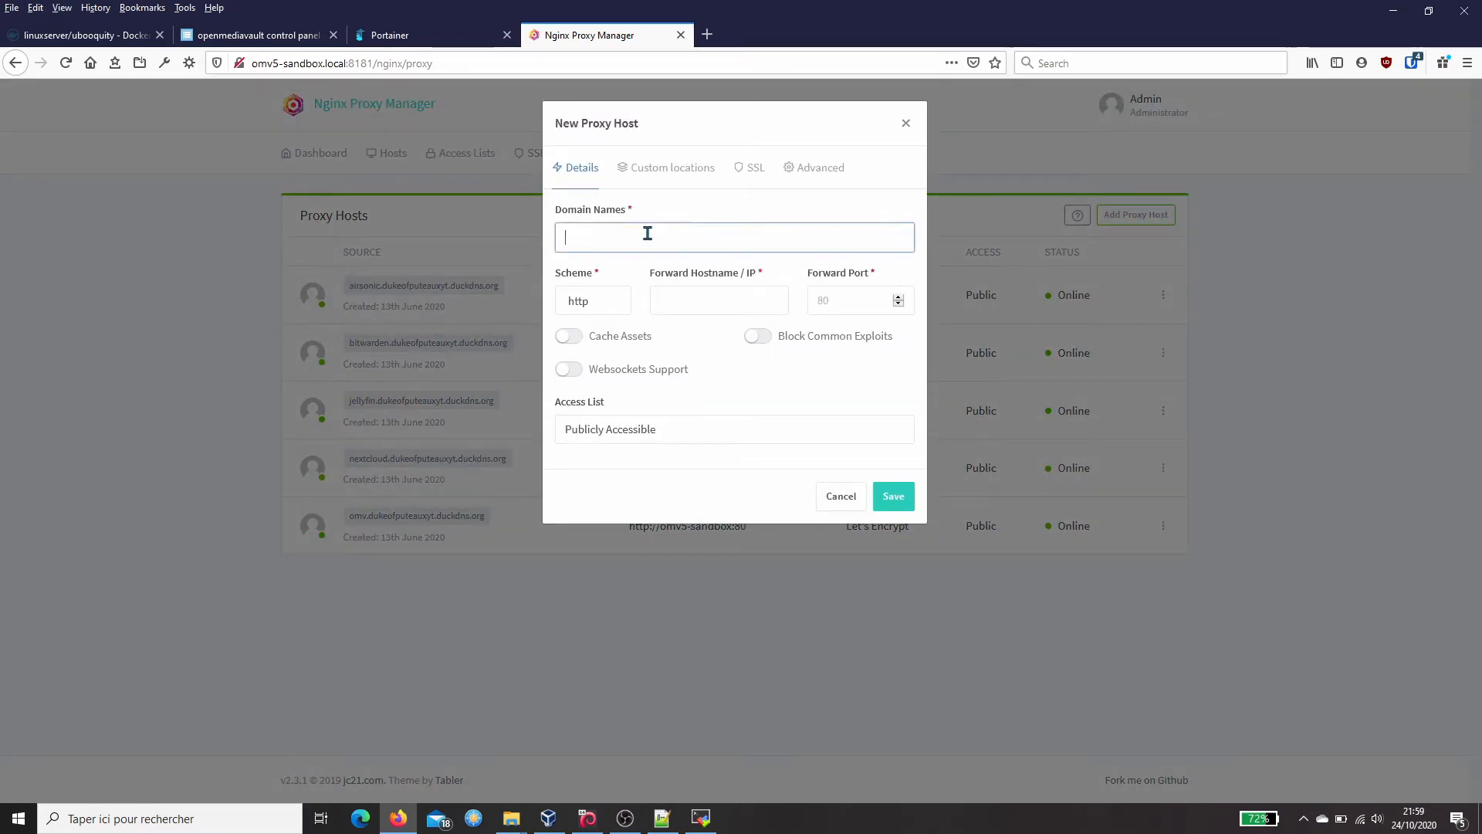
left_click(663, 818)
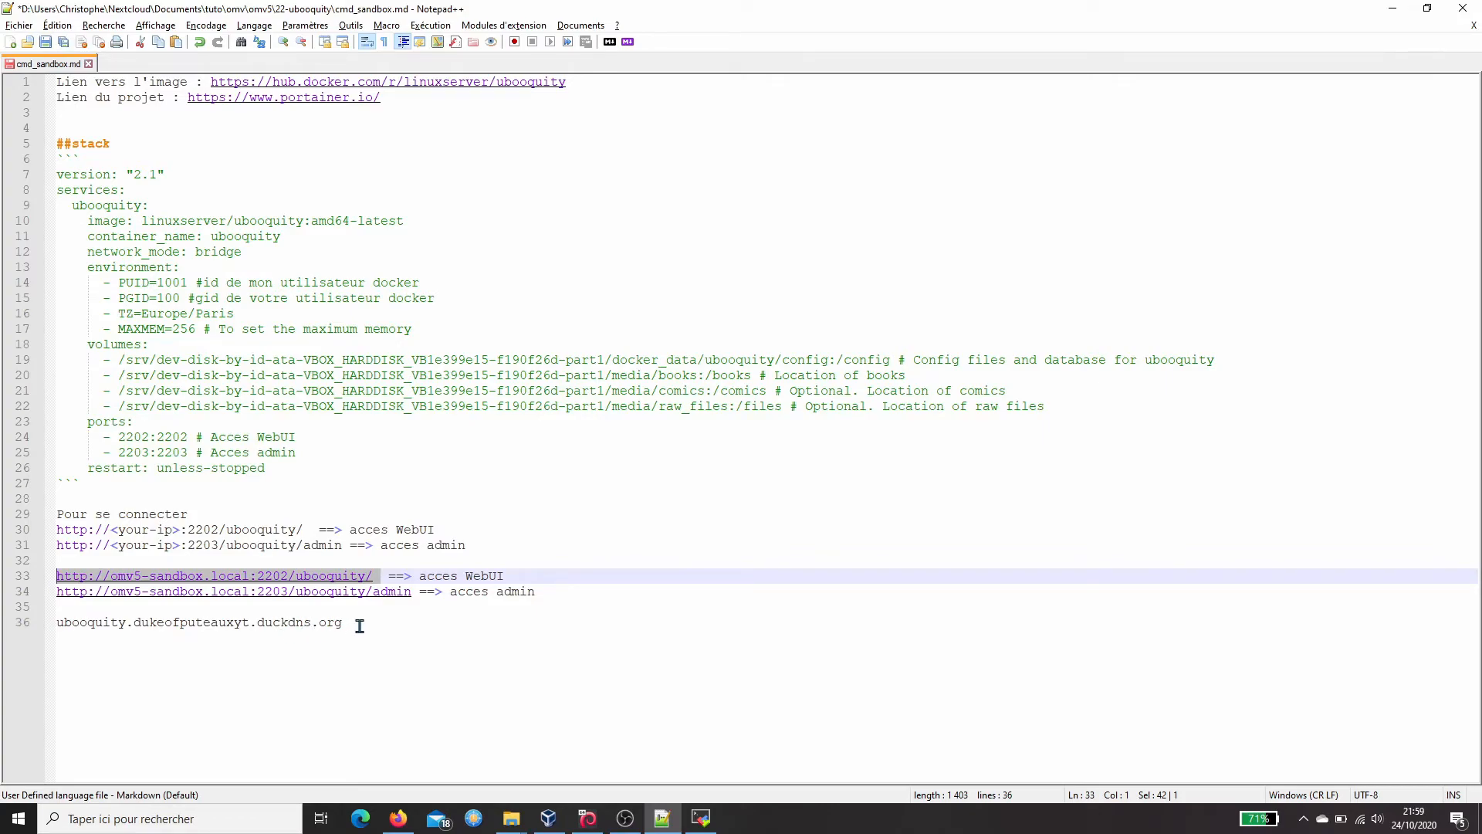
left_click_drag(360, 625, 57, 617)
key("ctrl+c")
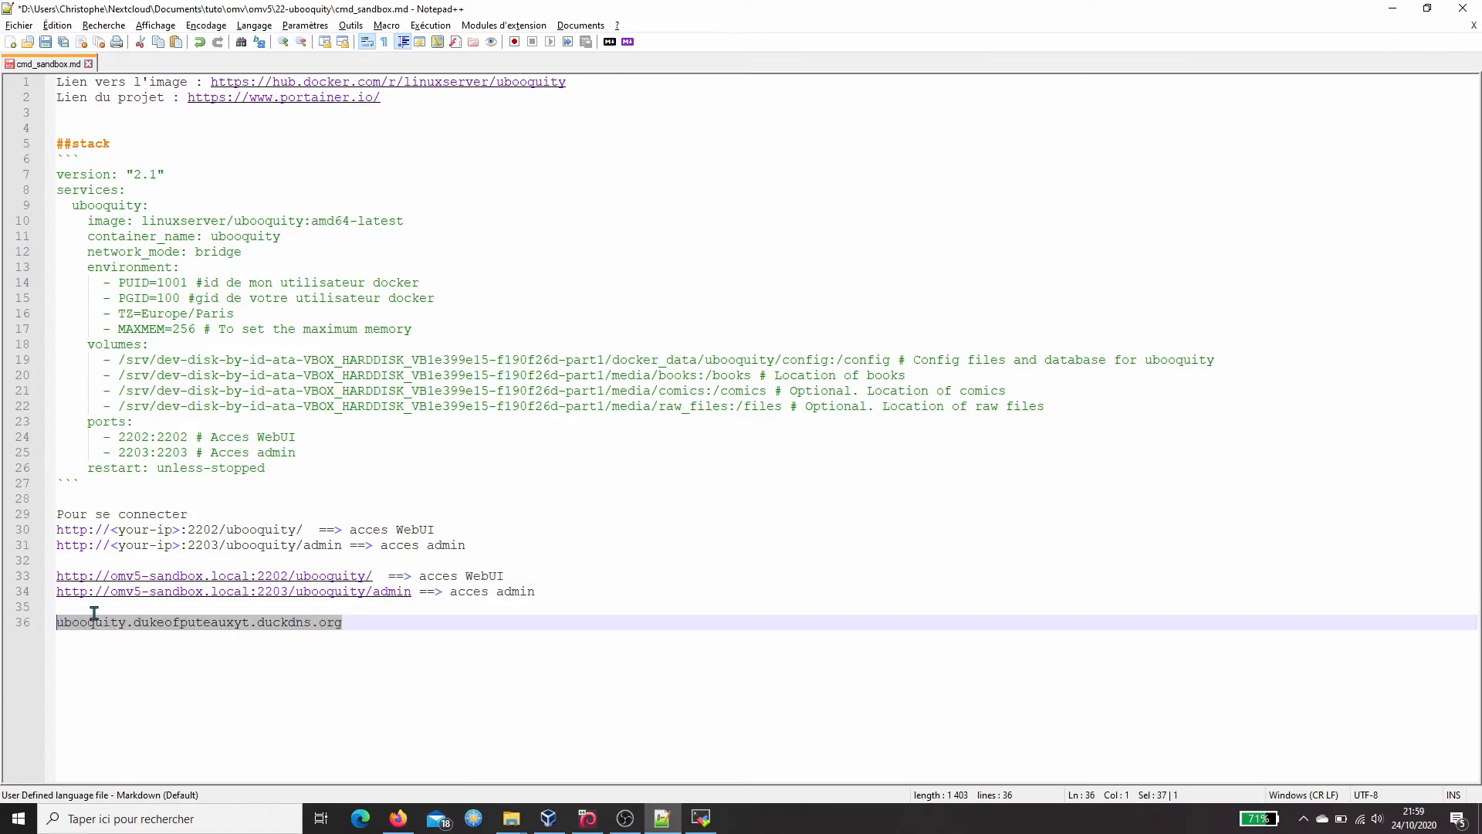
key("alt+Tab")
key("ctrl+v")
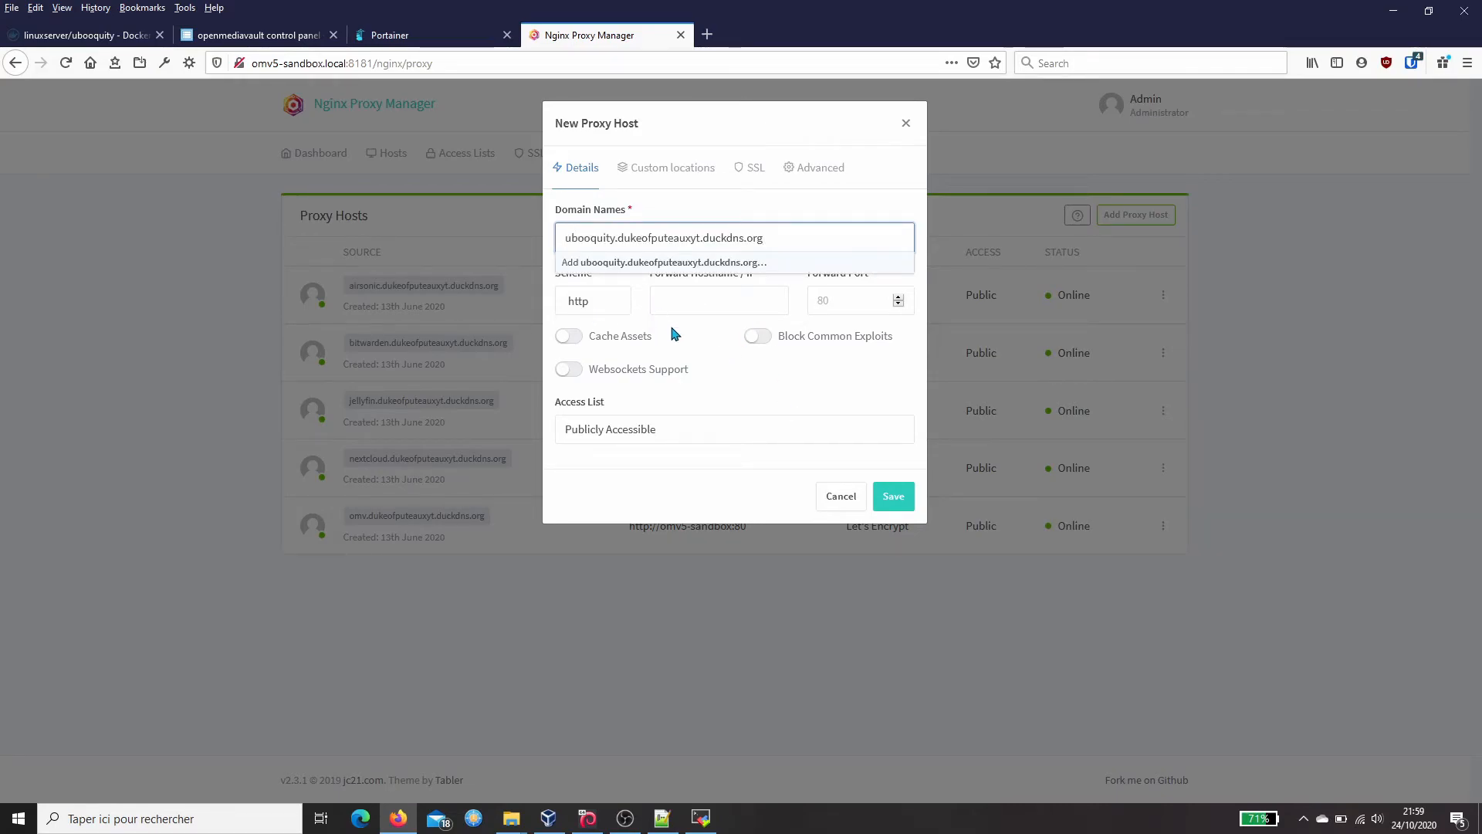
left_click(677, 325)
left_click(676, 239)
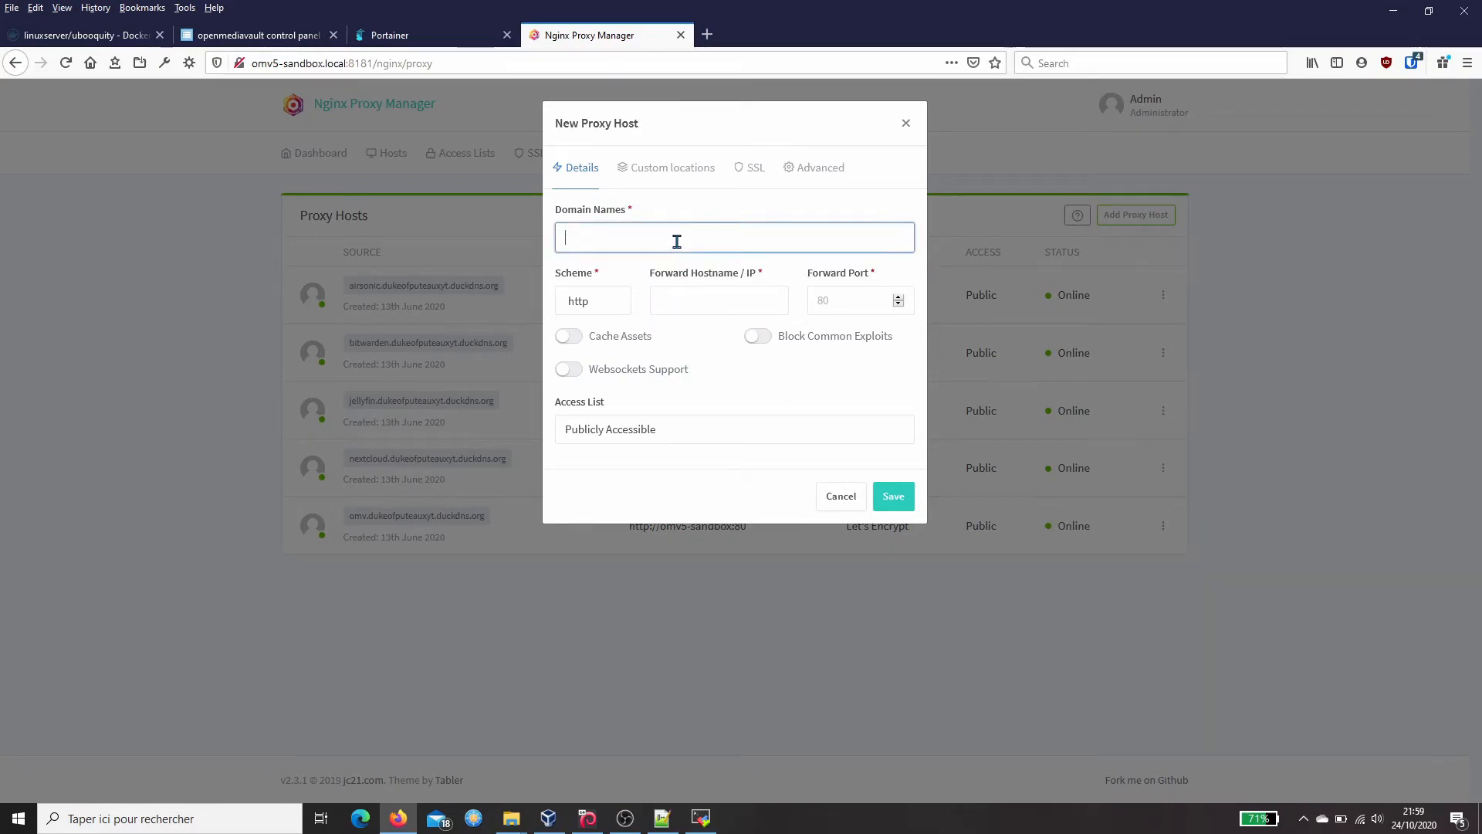
key("ctrl+v")
key("Return")
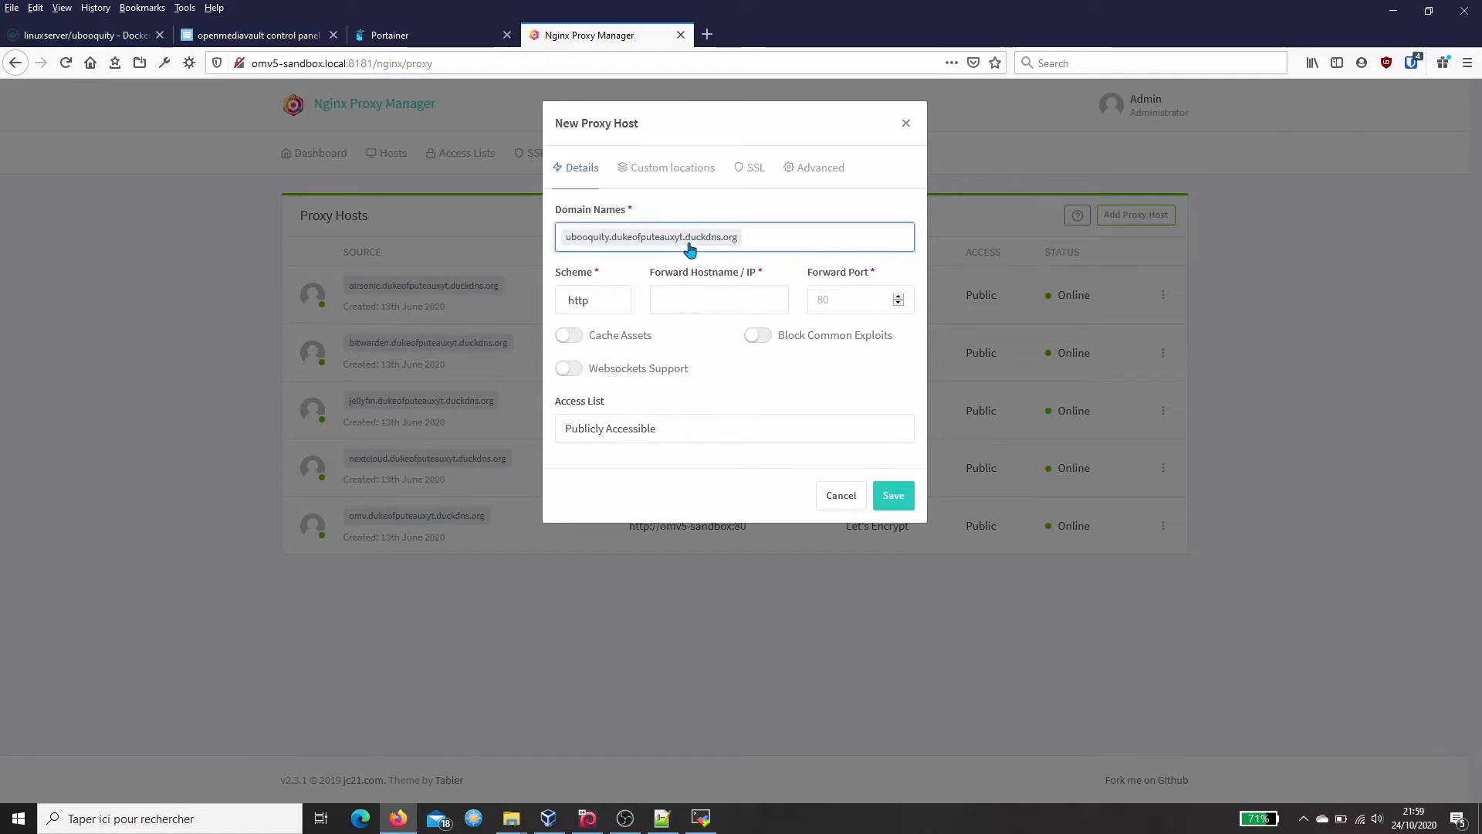
- Set the proxy host's forward hostname to omv5-sandbox and forward port to 2202, and enable Block Common Exploits
left_click(688, 302)
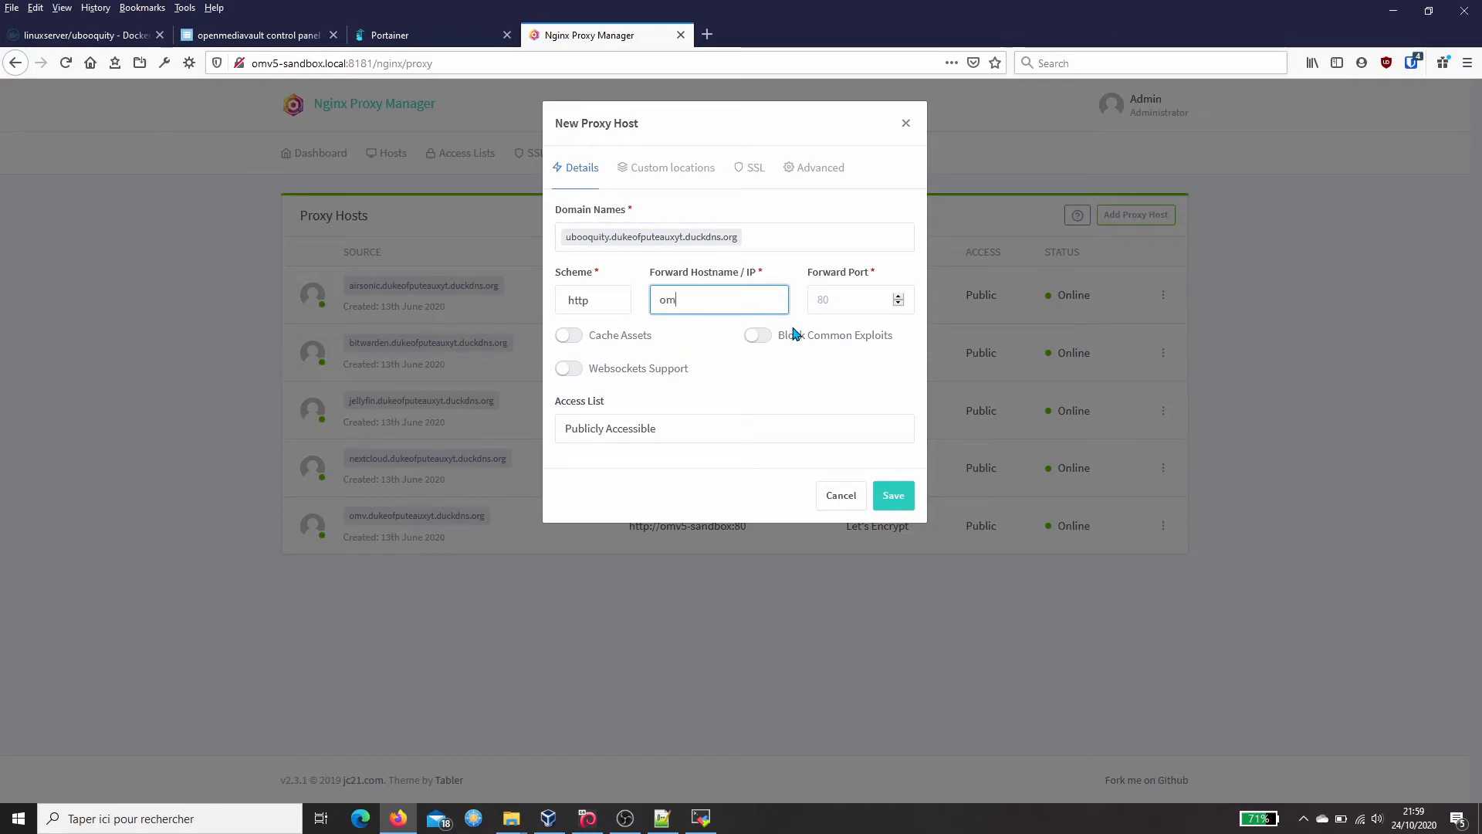
type("omv5-sandbox")
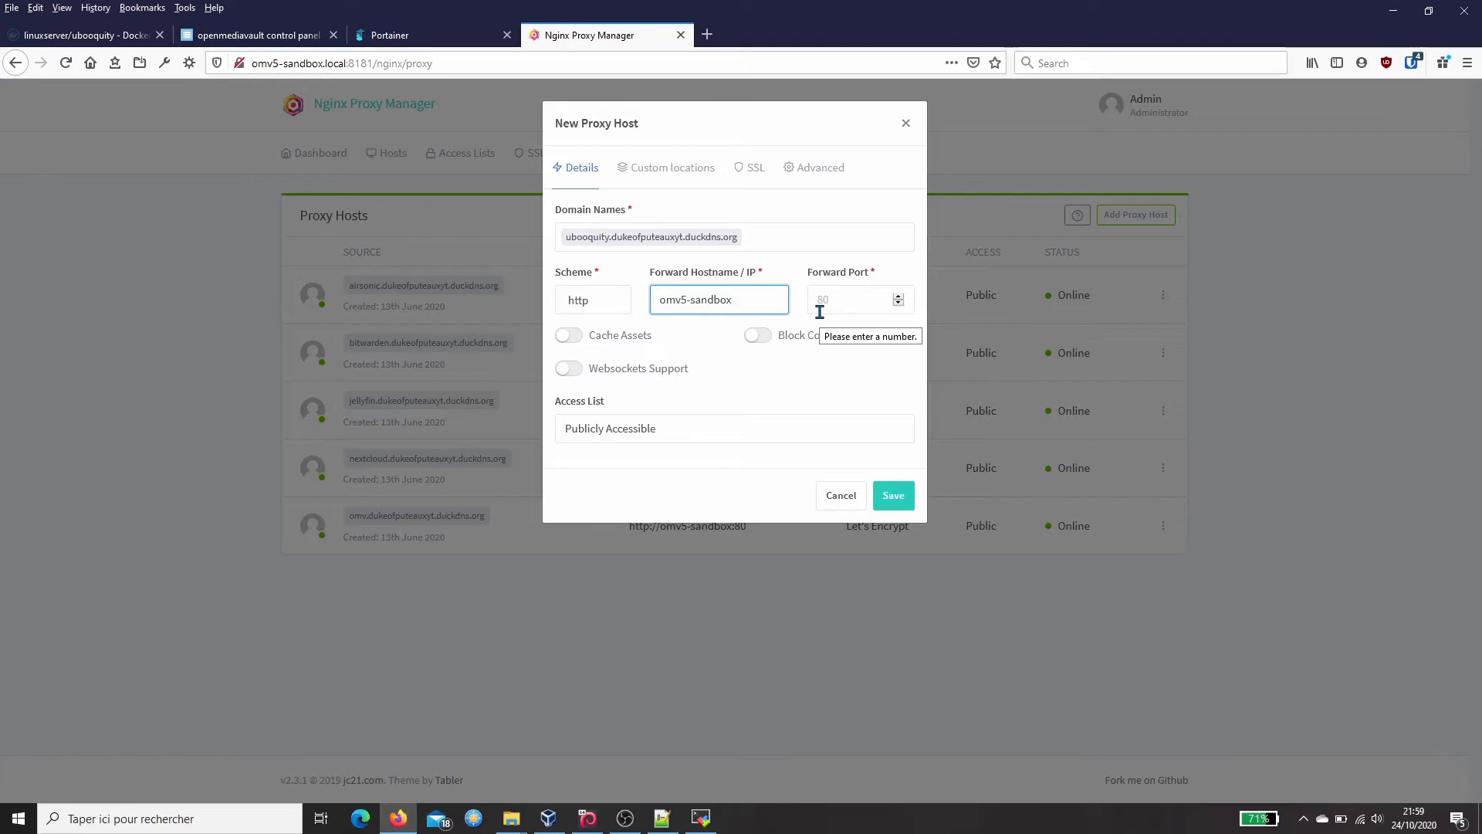
left_click(848, 305)
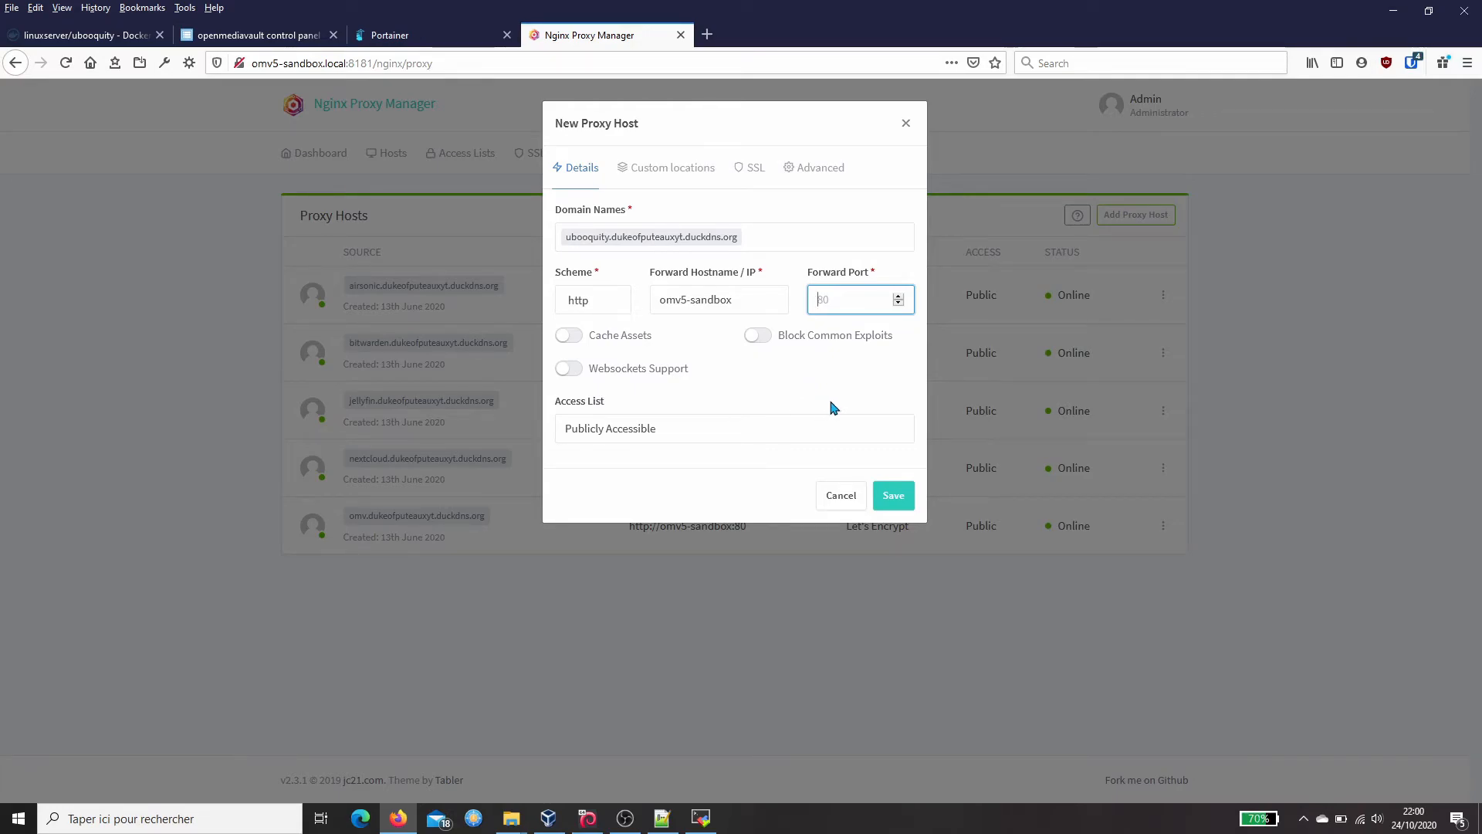
type("2202")
left_click(758, 337)
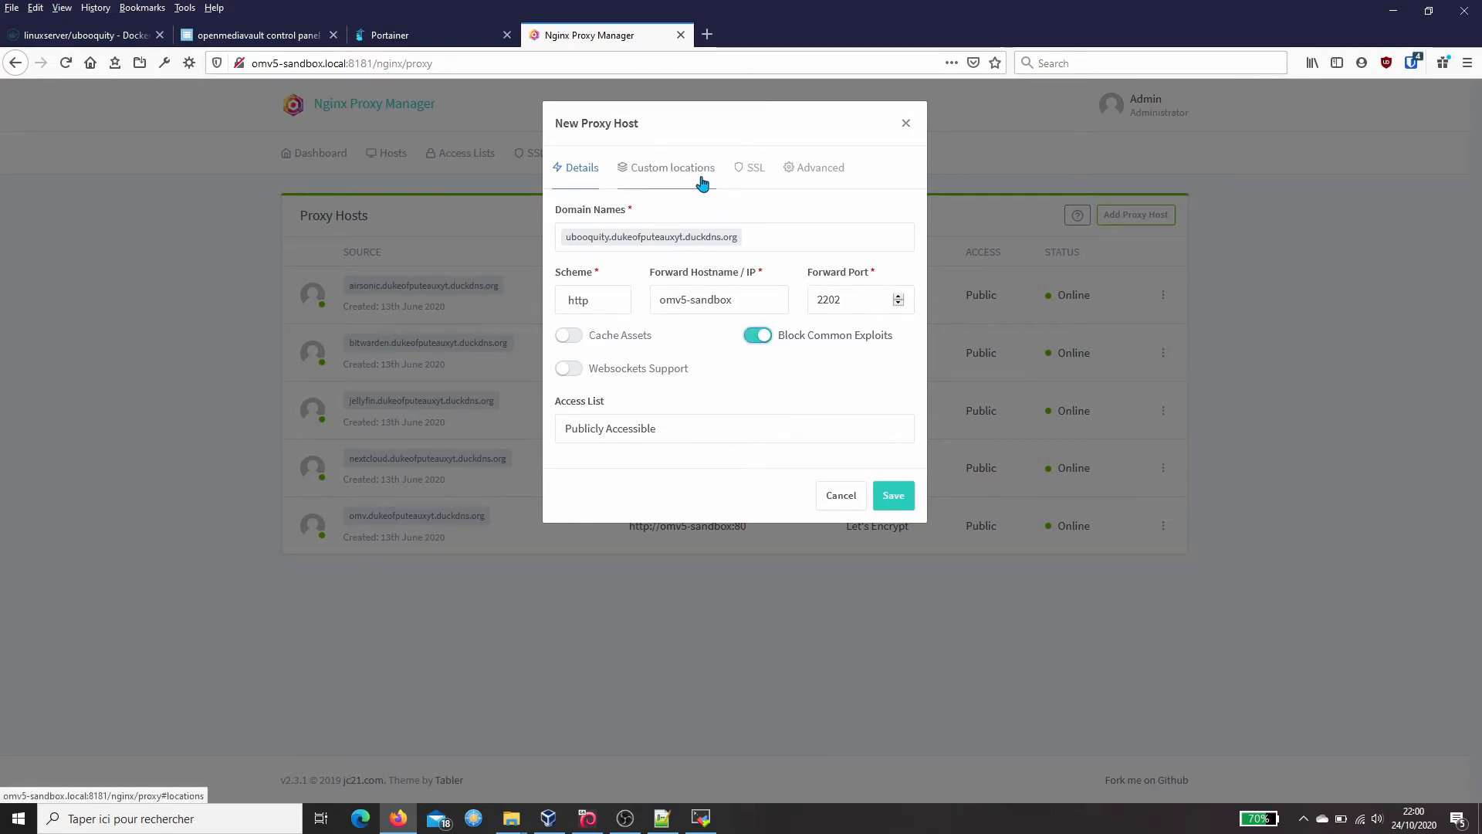
- Request a new Let's Encrypt SSL certificate for the proxy host, agree to the Terms of Service, and save the host
left_click(746, 175)
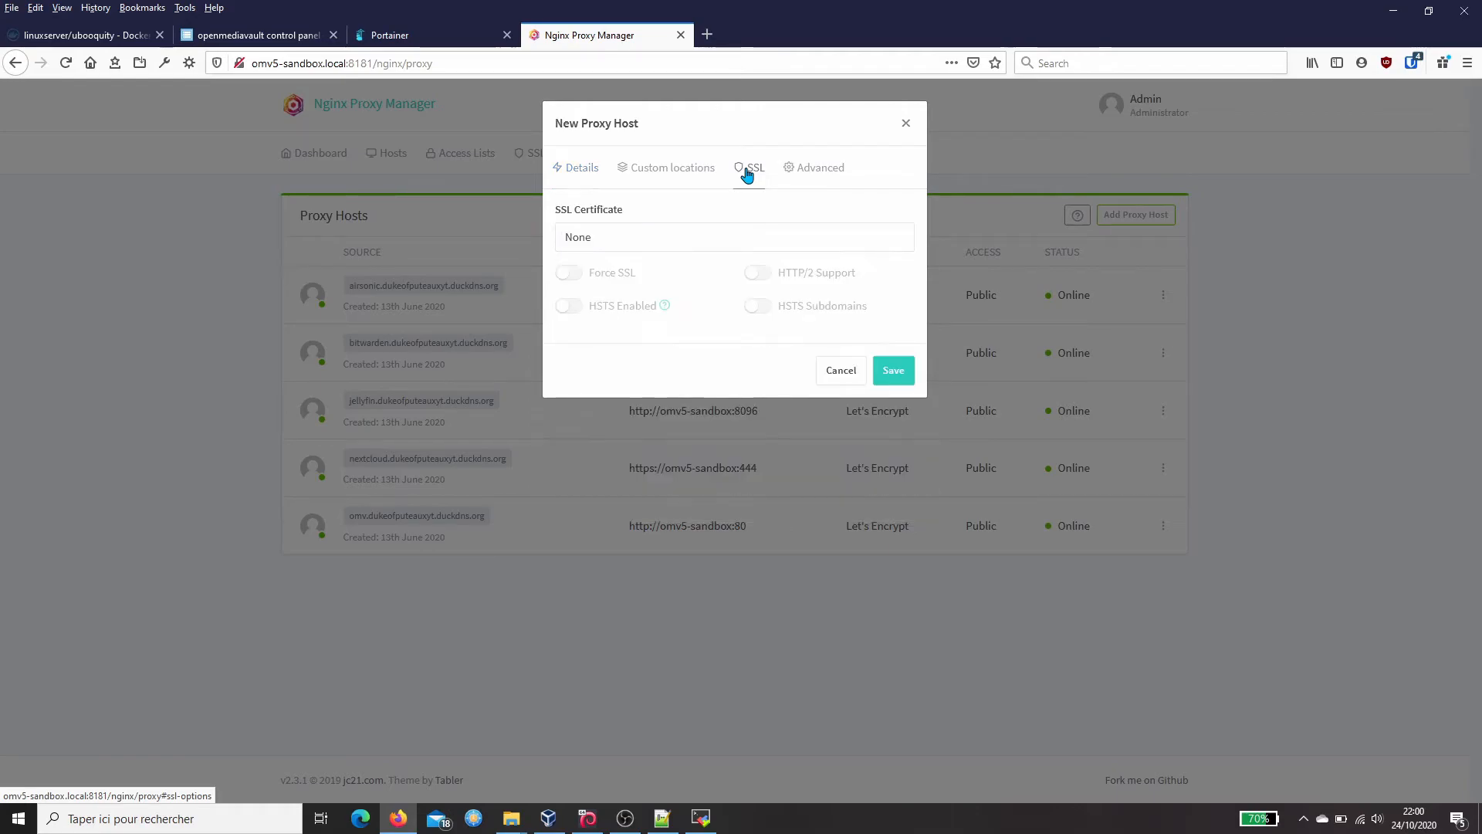
left_click(860, 240)
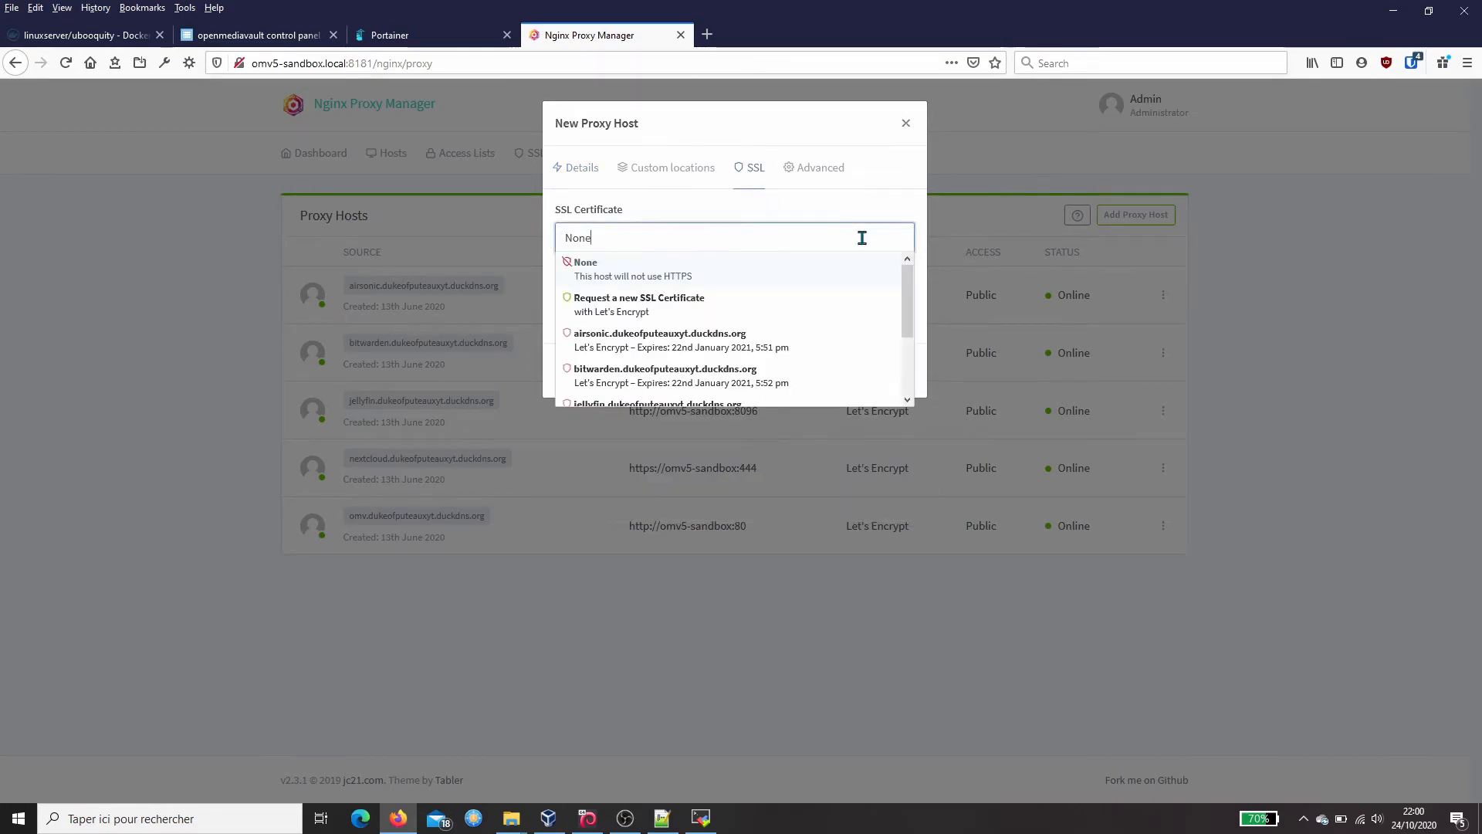
left_click(704, 304)
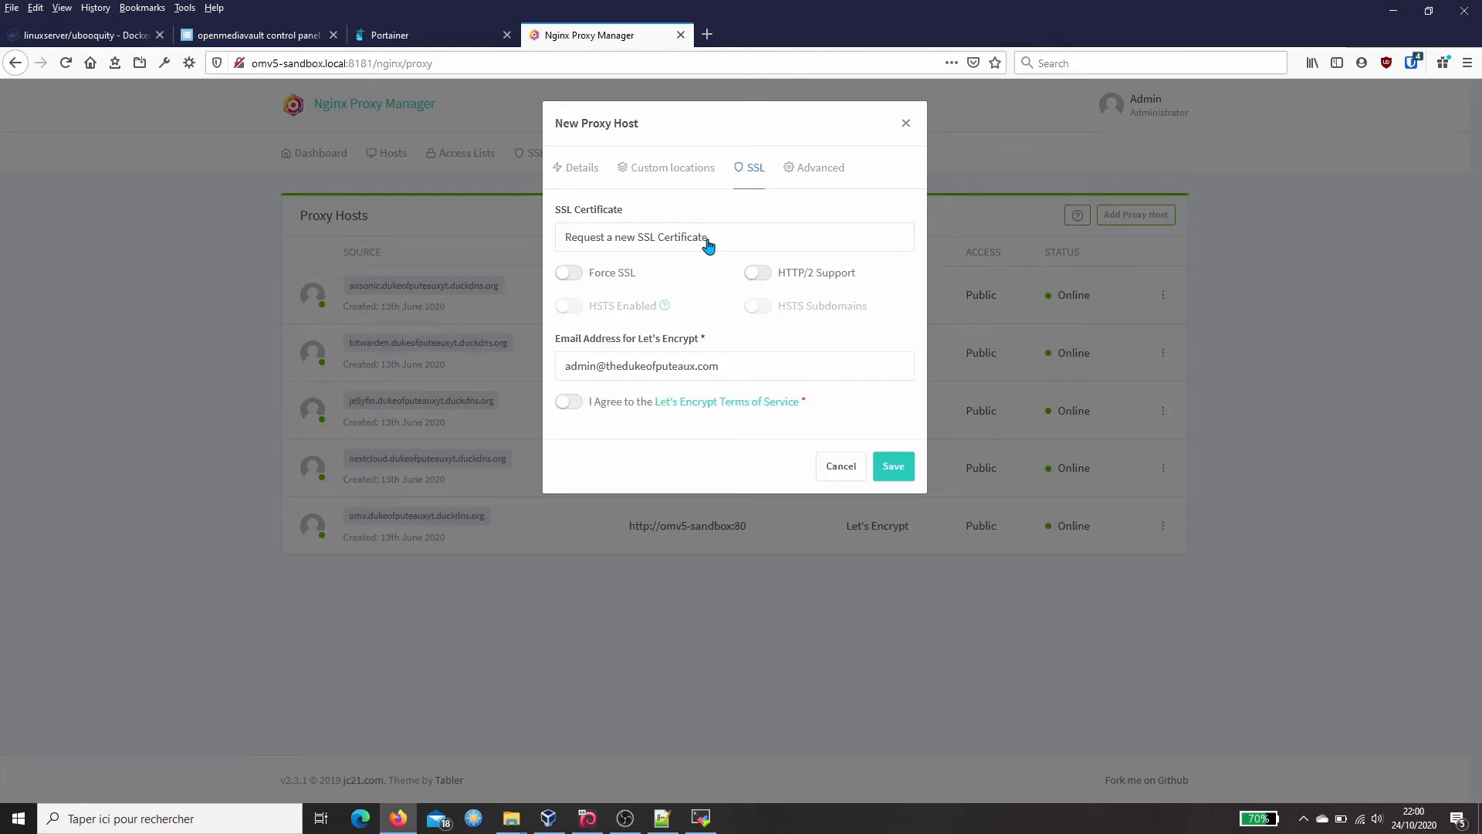
left_click(568, 402)
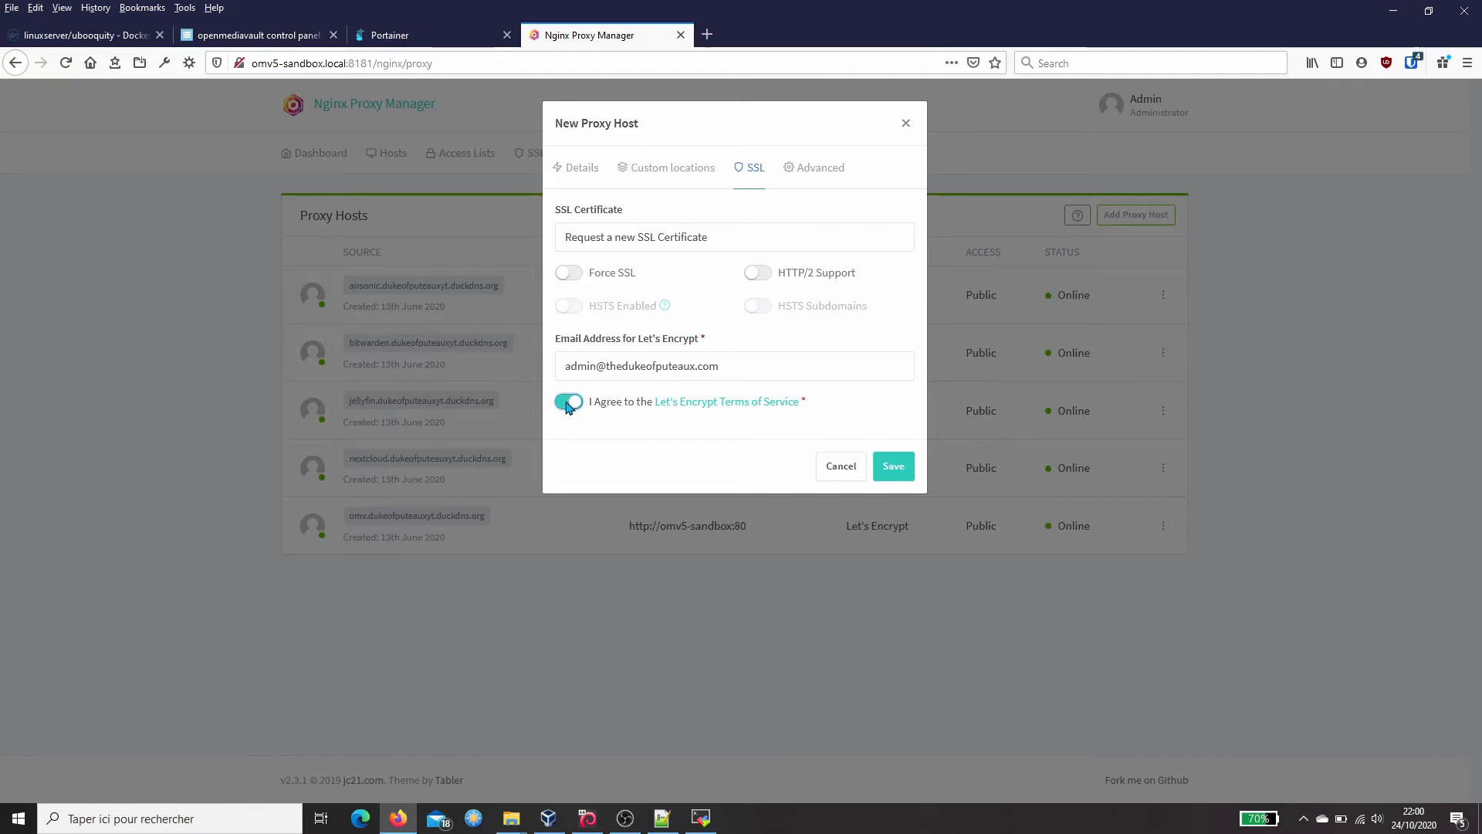
left_click(896, 468)
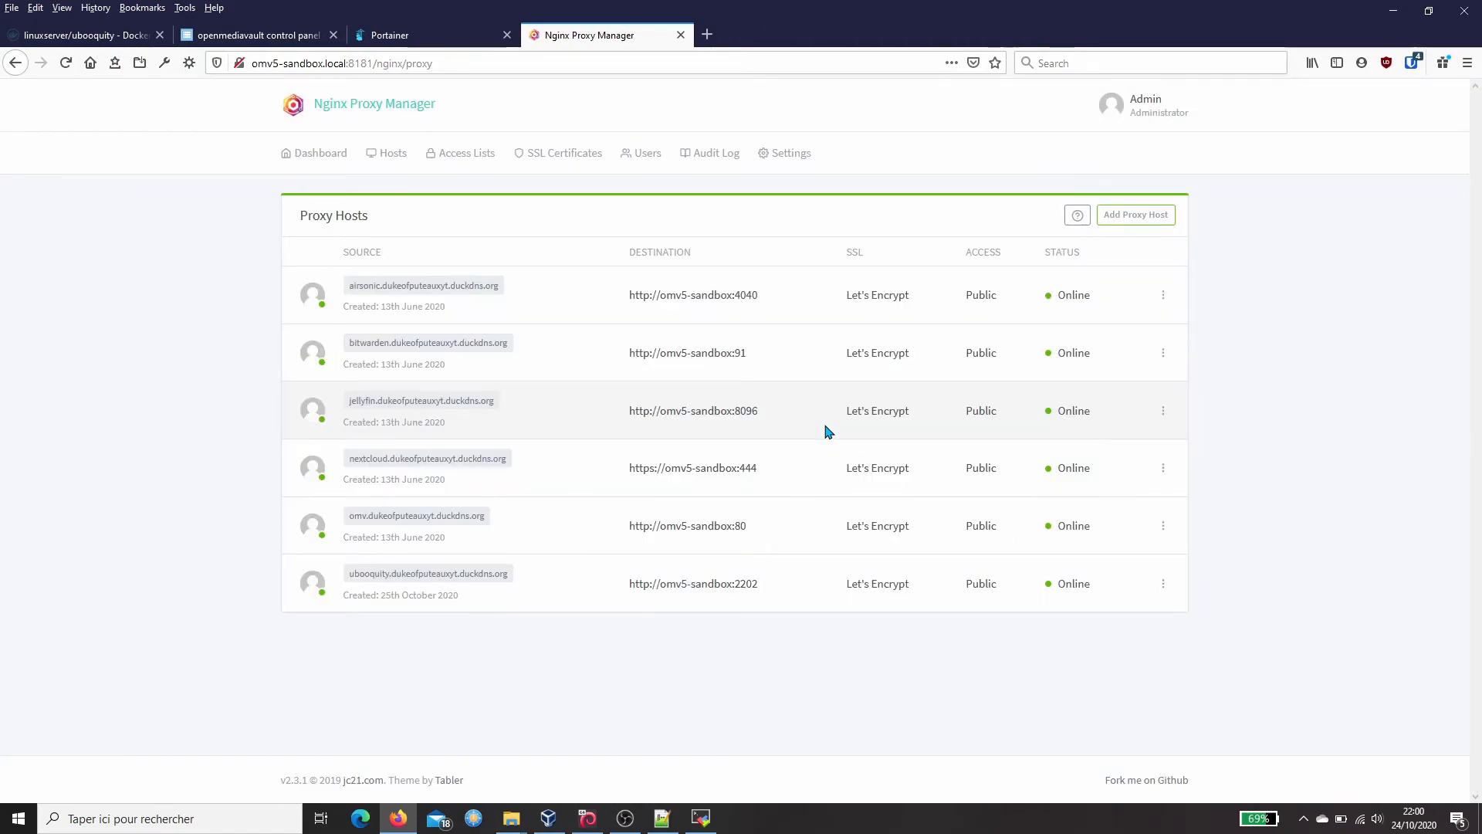
- Edit the ubooquity.dukeofputeauxyt.duckdns.org proxy host to enable Force SSL and HTTP/2 Support, and save it
left_click(1163, 587)
left_click(1115, 610)
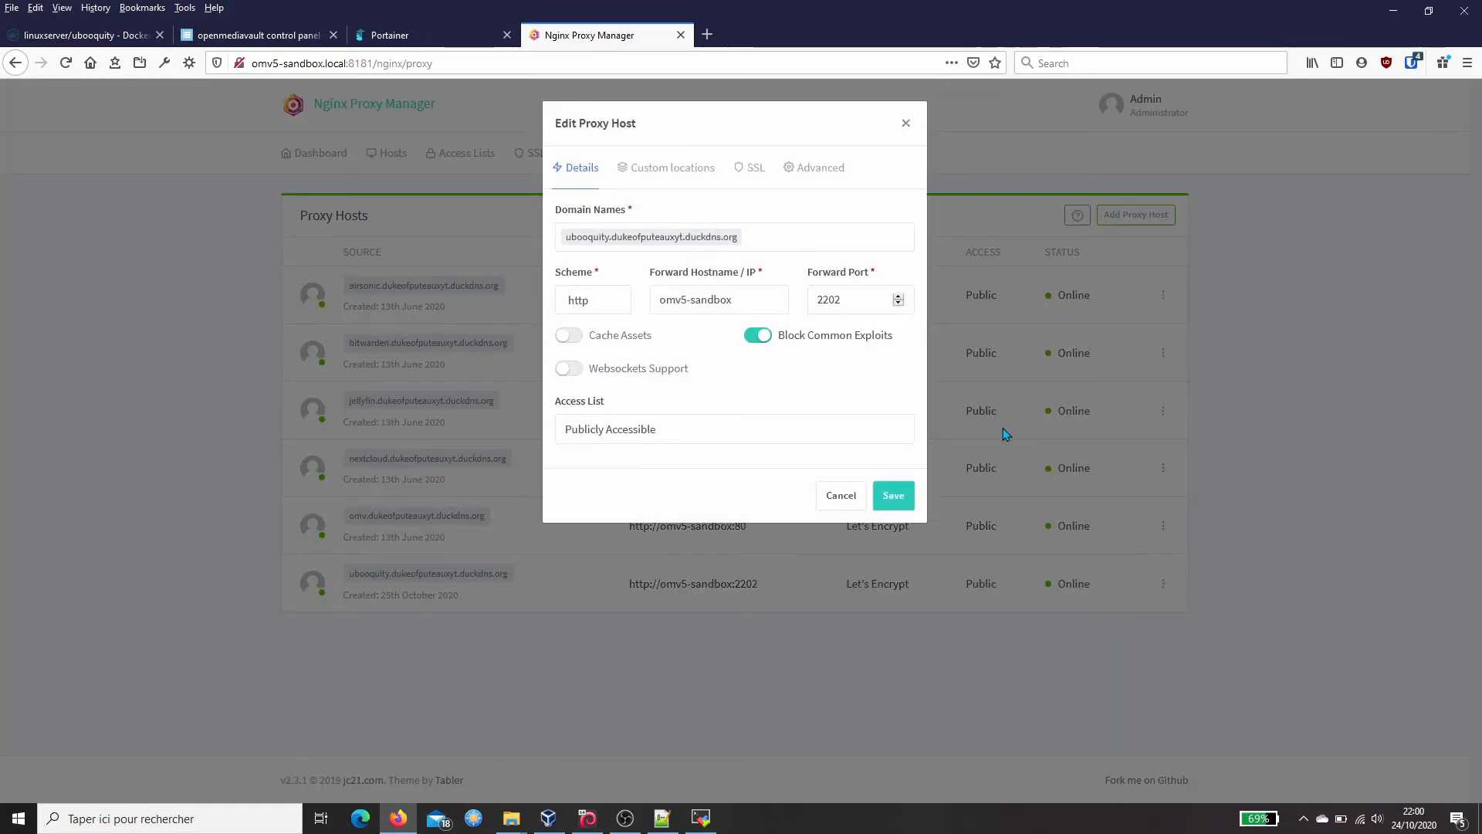
left_click(750, 170)
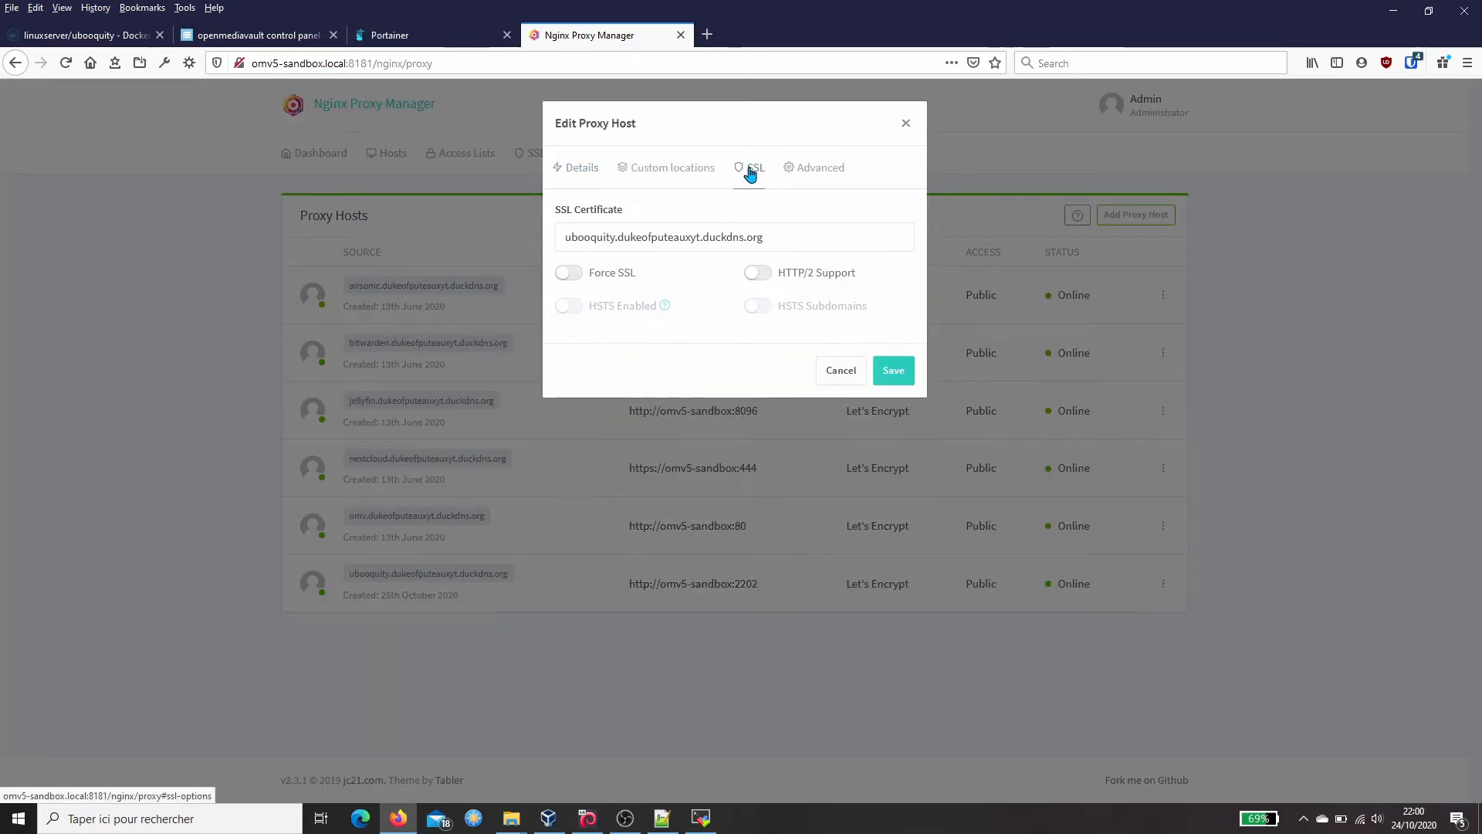
left_click(568, 278)
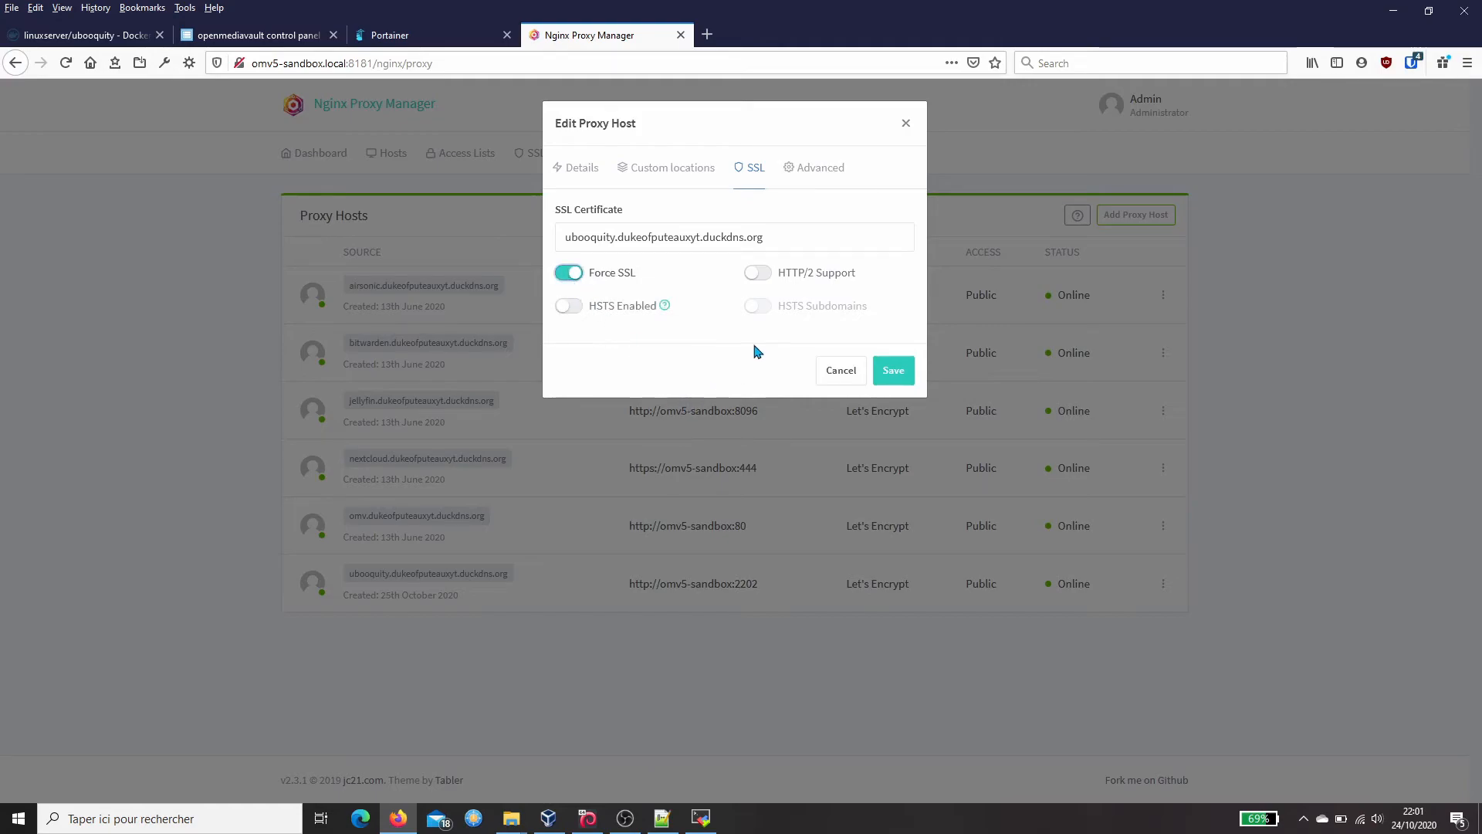
left_click(768, 274)
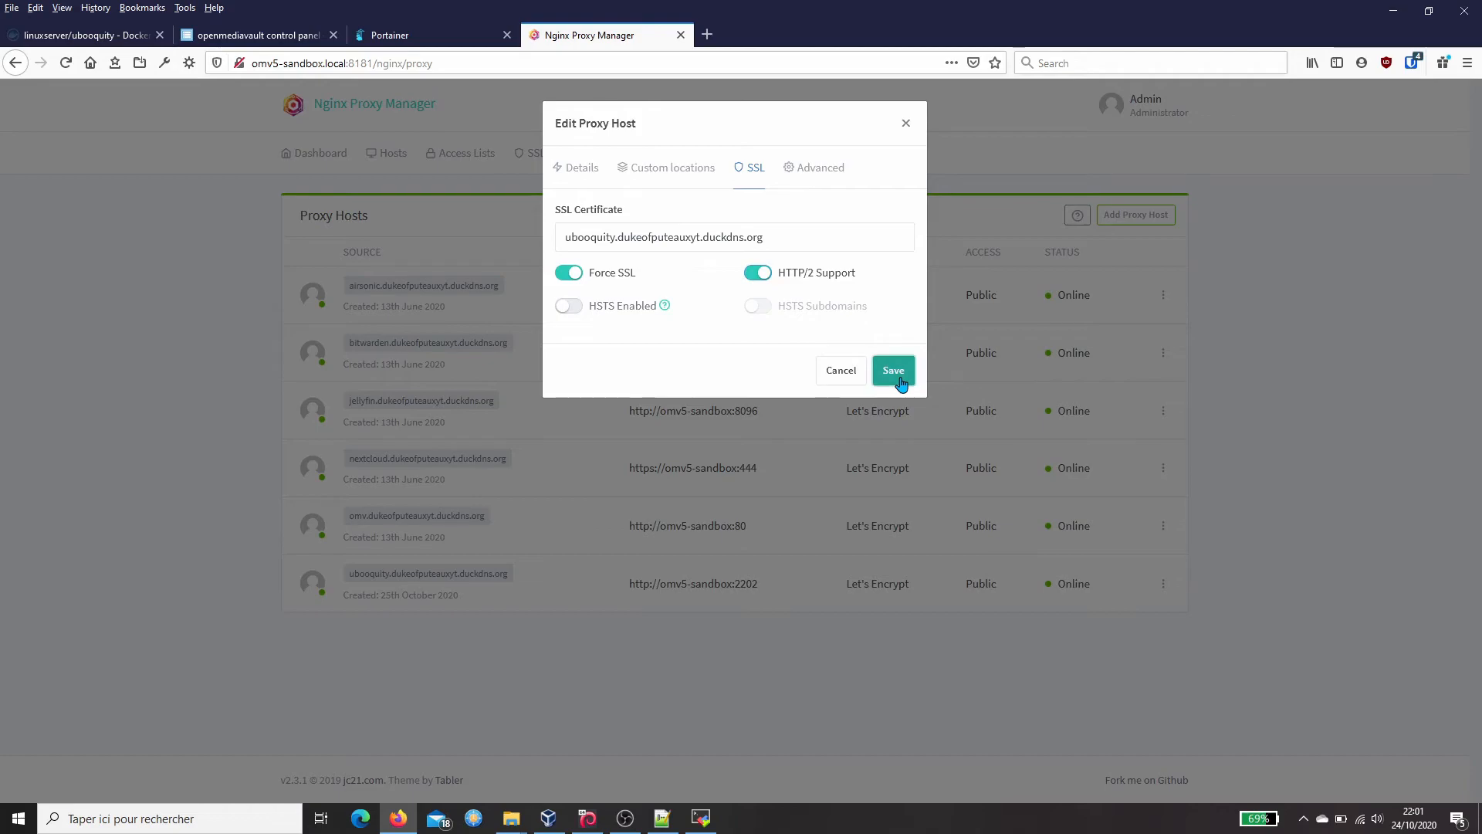
left_click(899, 381)
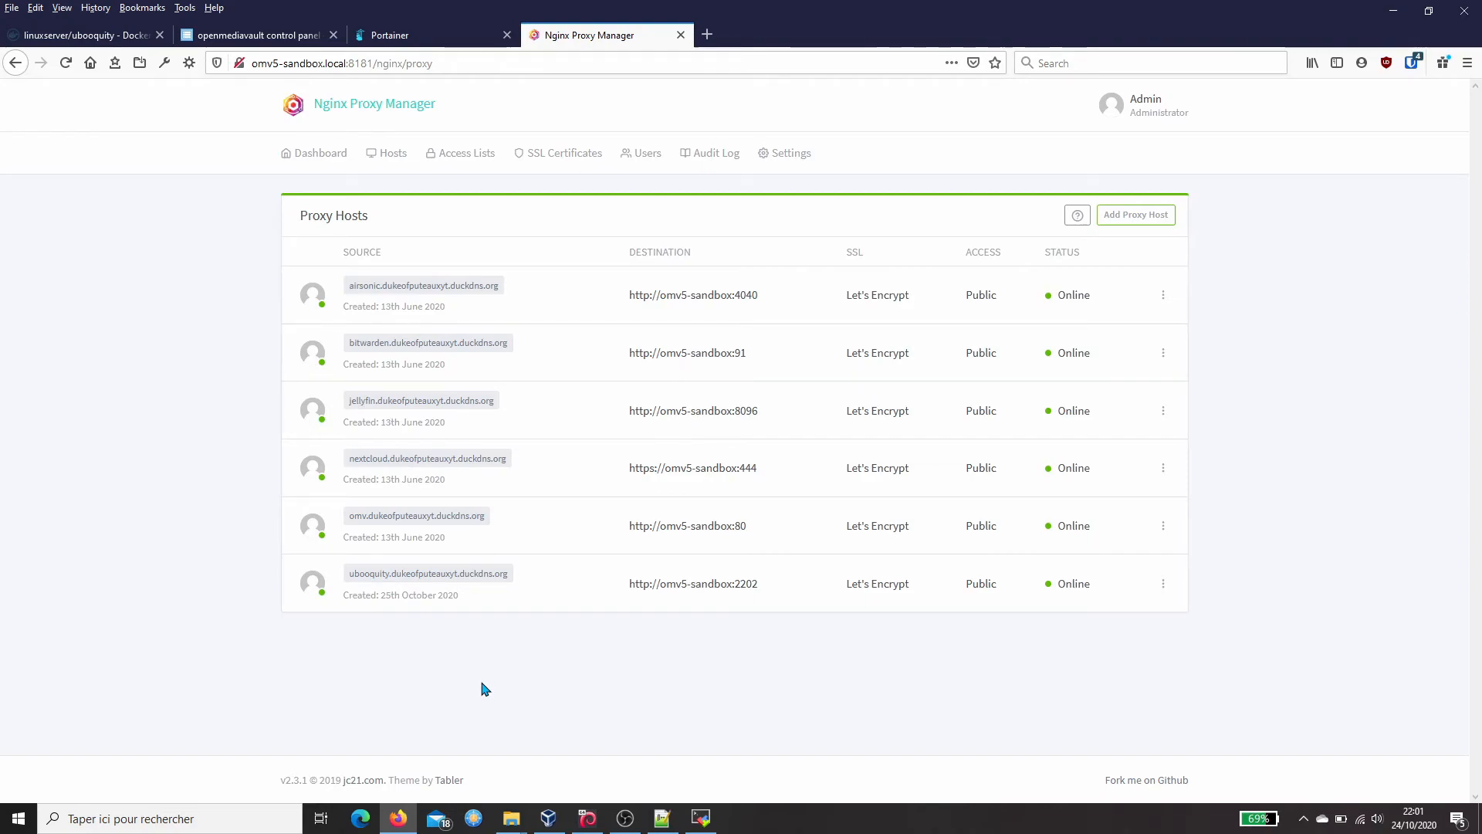
- Open the ubooquity proxy host's site from its domain name, and copy the /ubooquity/ path from the Notepad++ notes
left_click(470, 580)
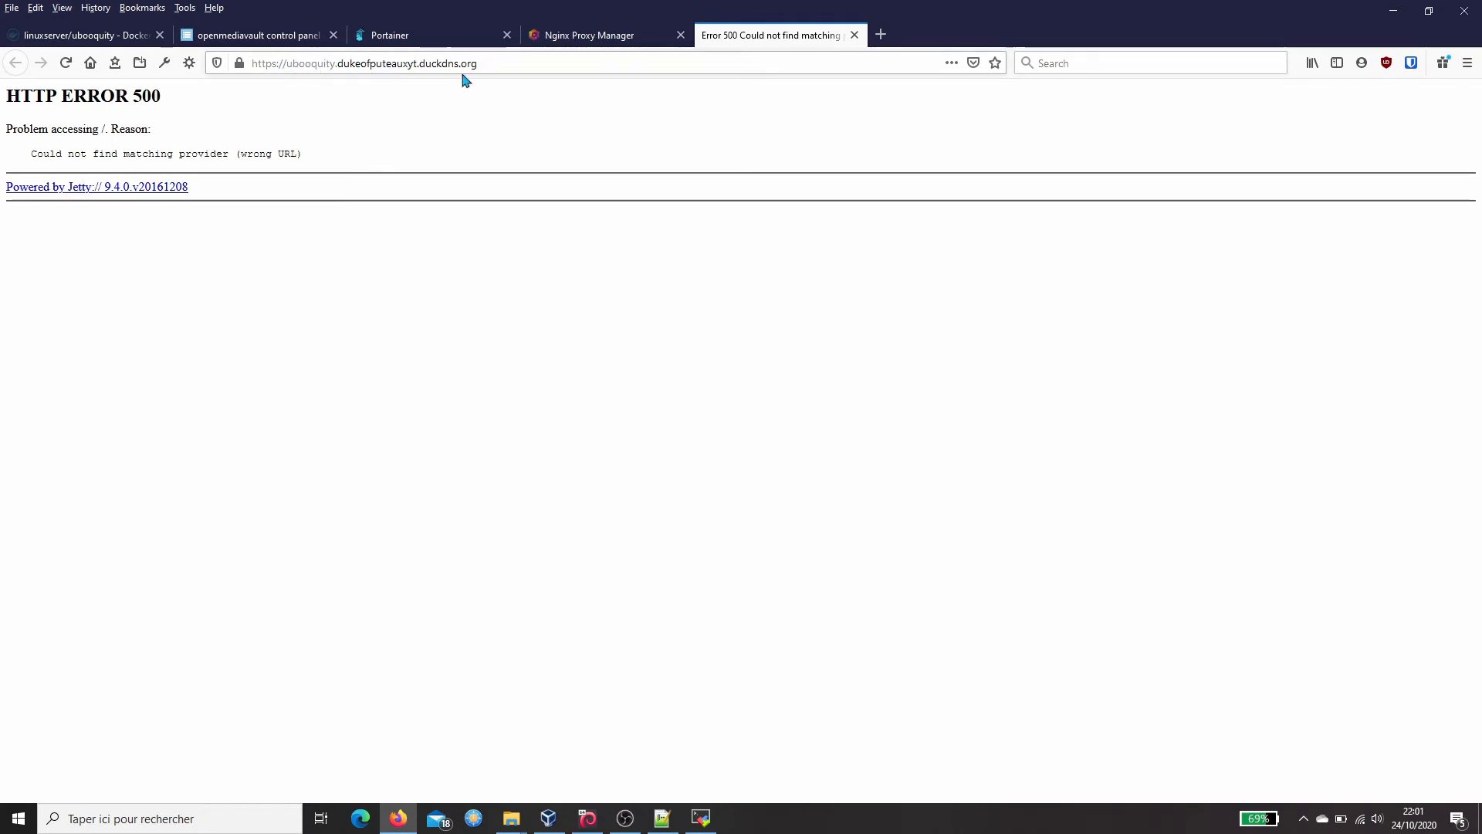
left_click(65, 63)
left_click(662, 817)
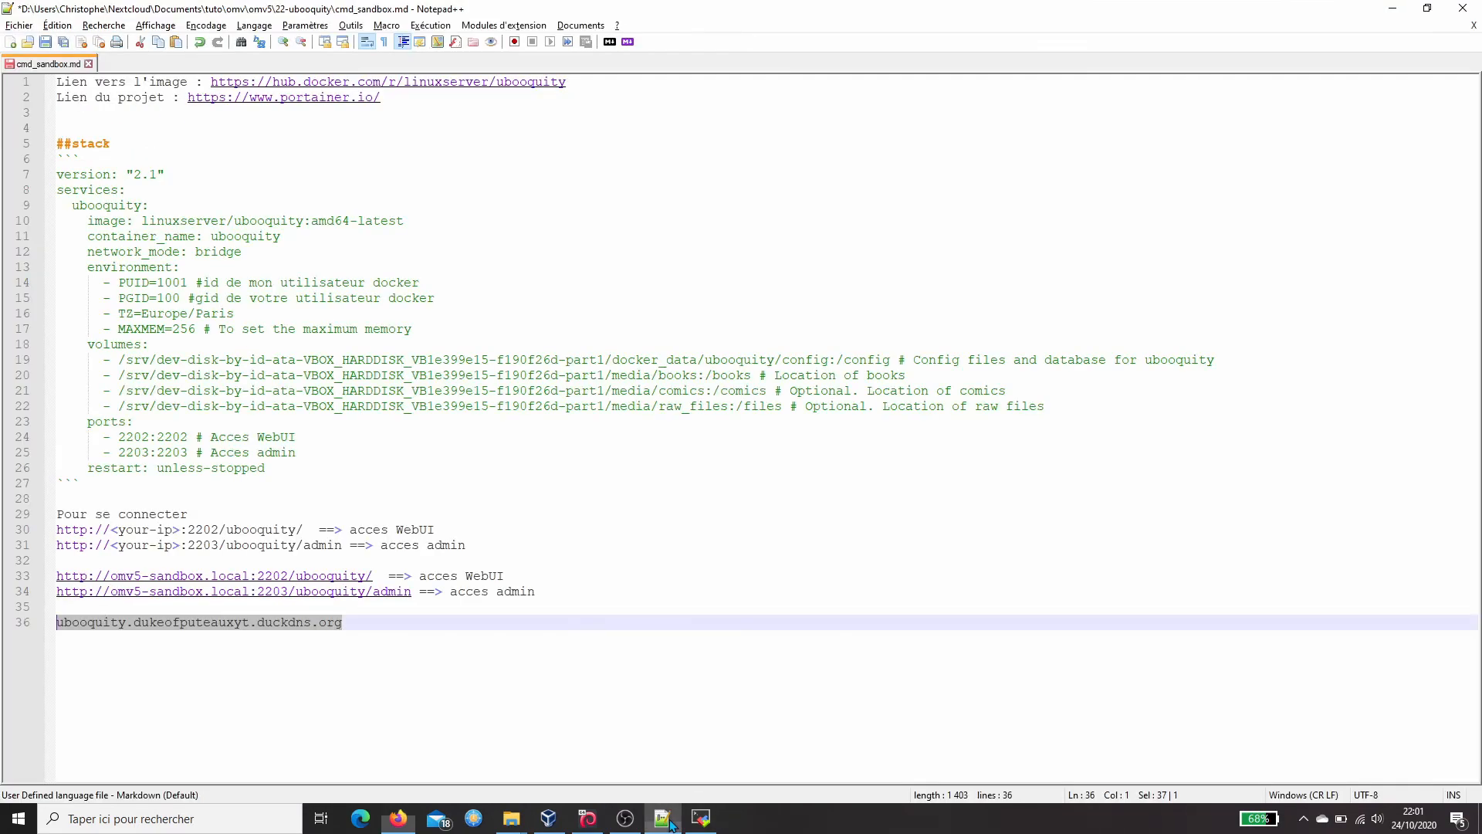
left_click(305, 532)
left_click_drag(303, 532, 221, 525)
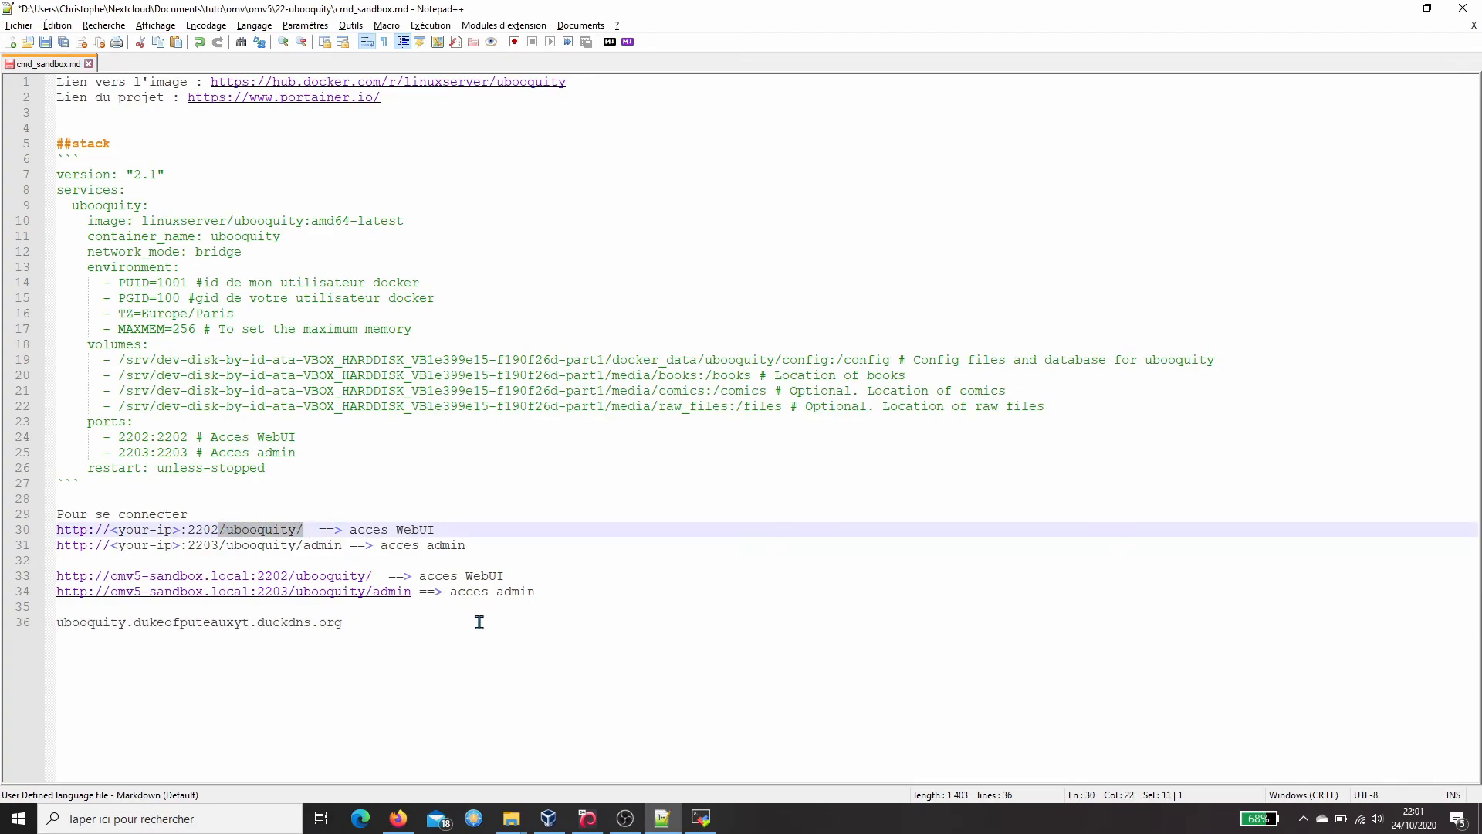
key("alt+Tab")
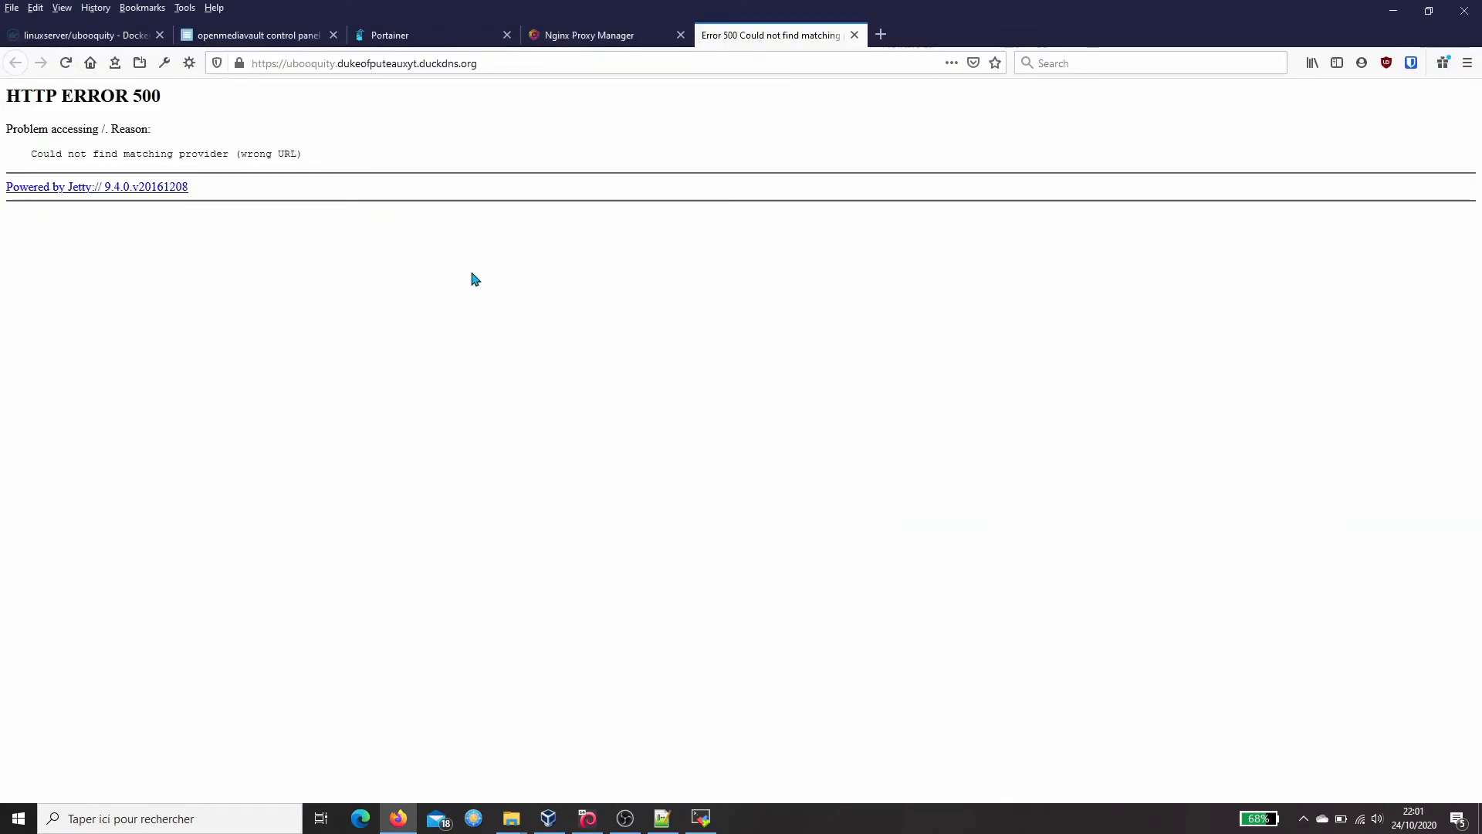
- Append //ubooquity/ to the site's address in the browser and load it
left_click(533, 63)
left_click(533, 60)
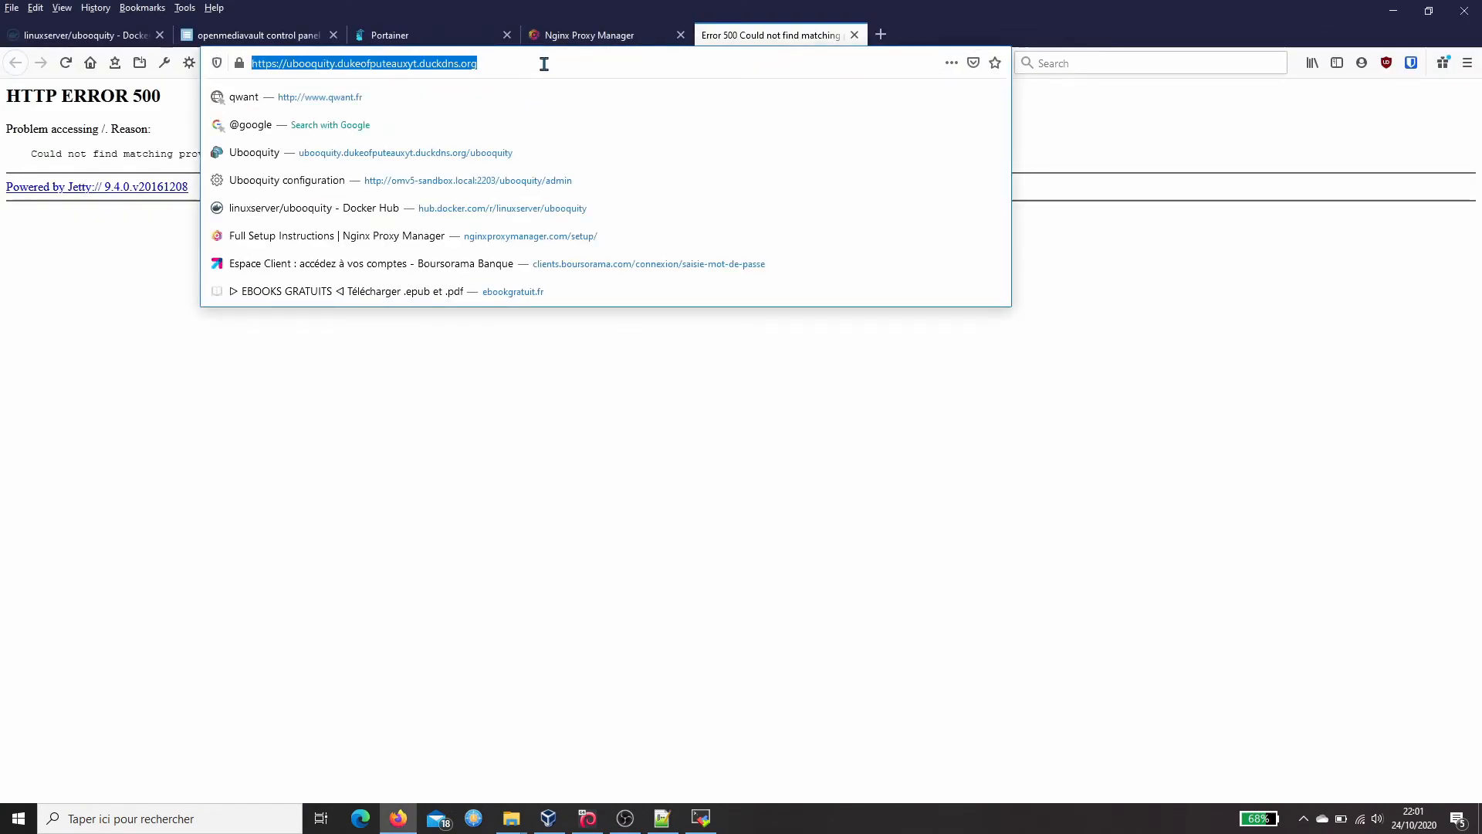
left_click(545, 64)
type("//ubooquity/")
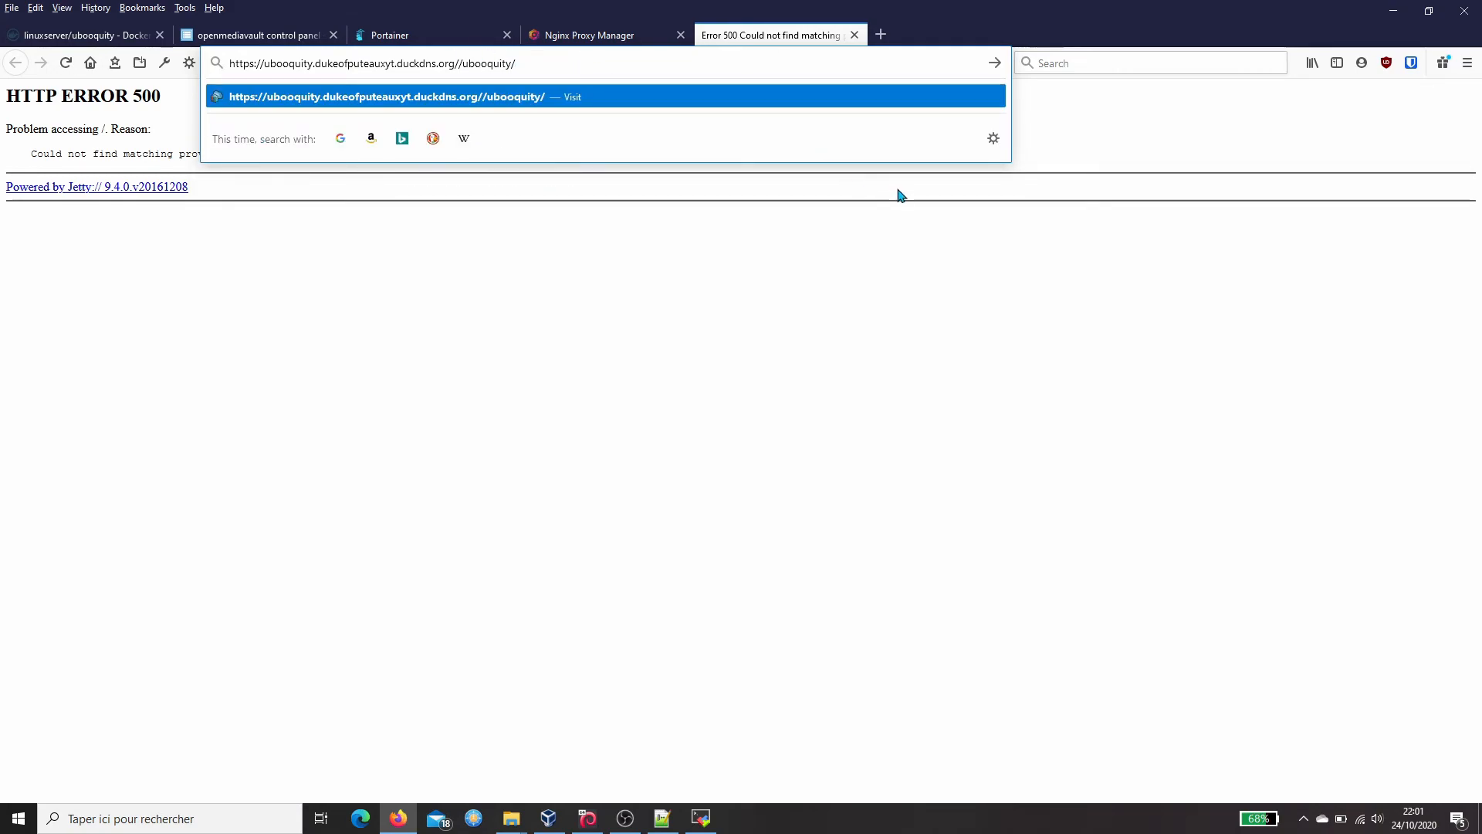
key("Return")
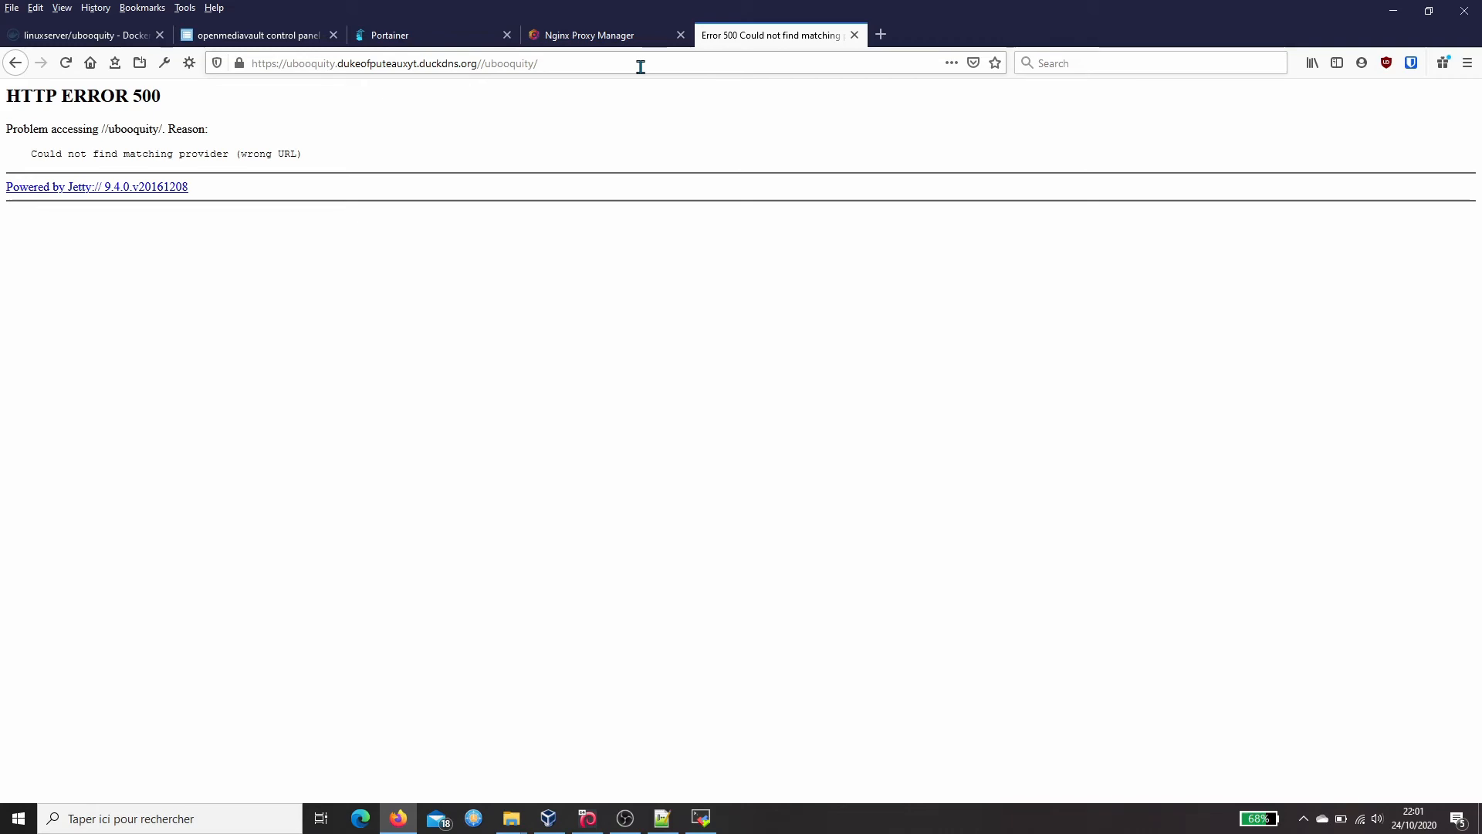
left_click(490, 66)
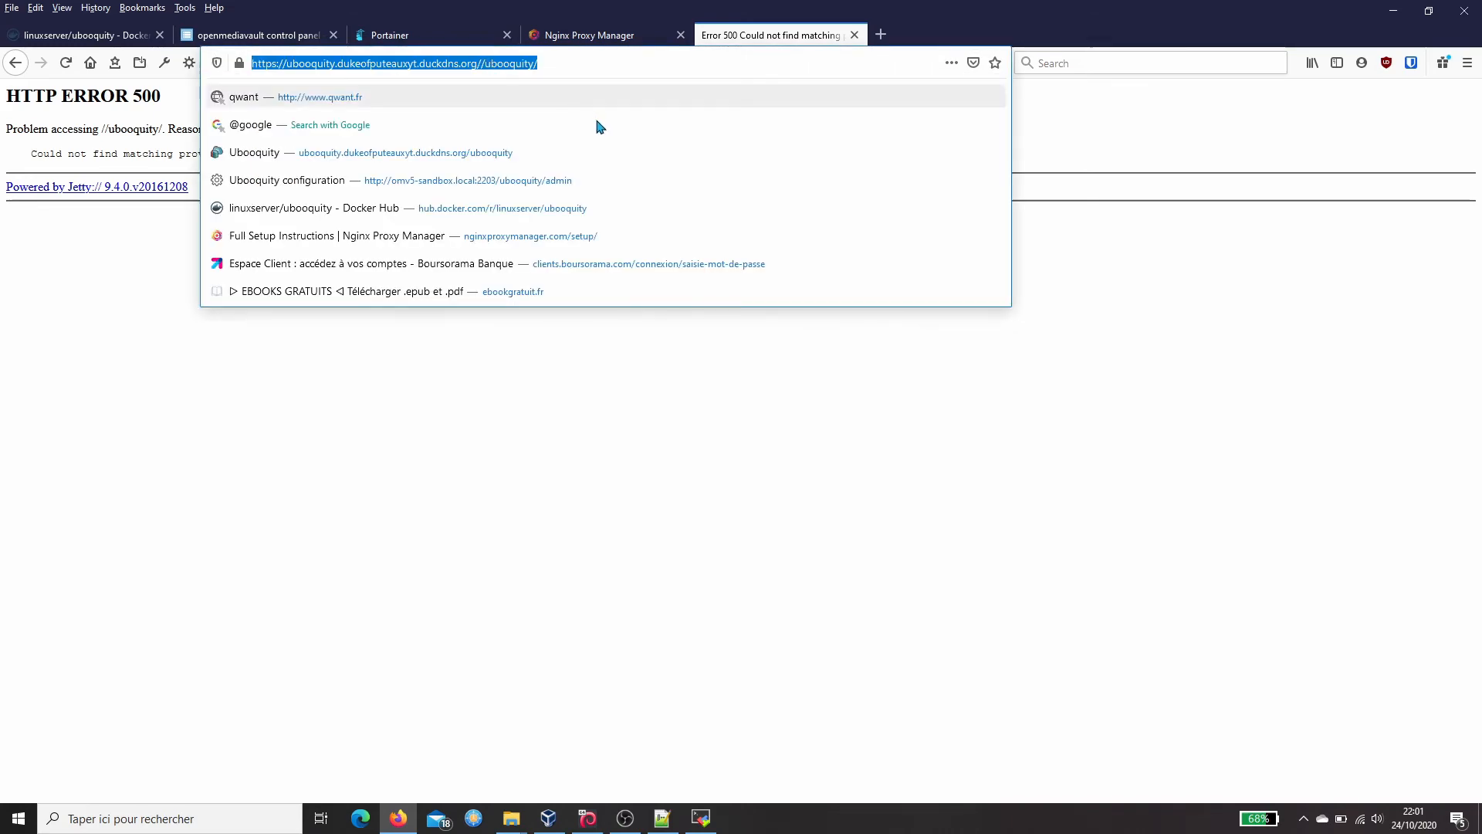
left_click(485, 64)
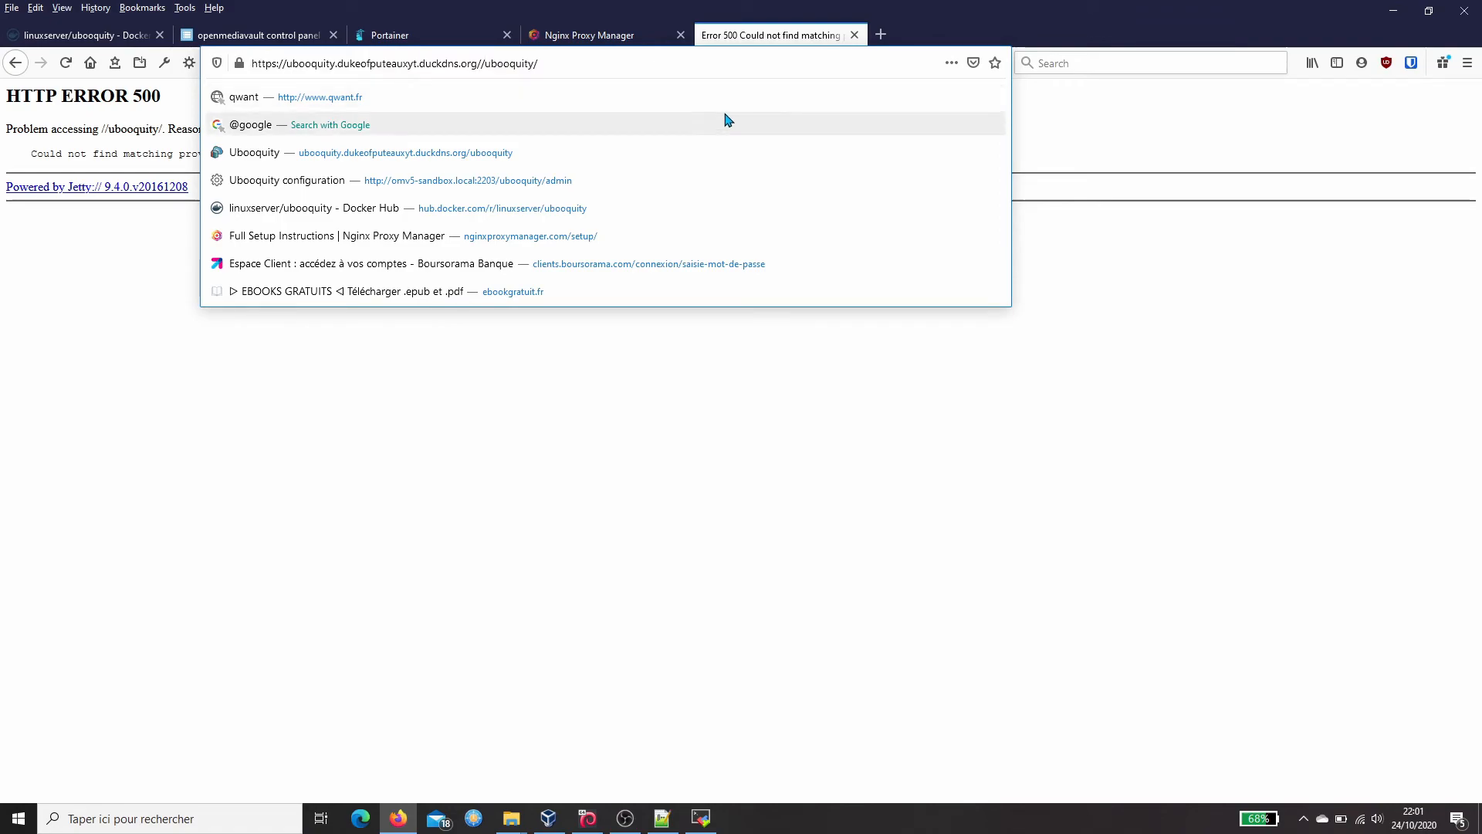
key("BackSpace")
key("Return")
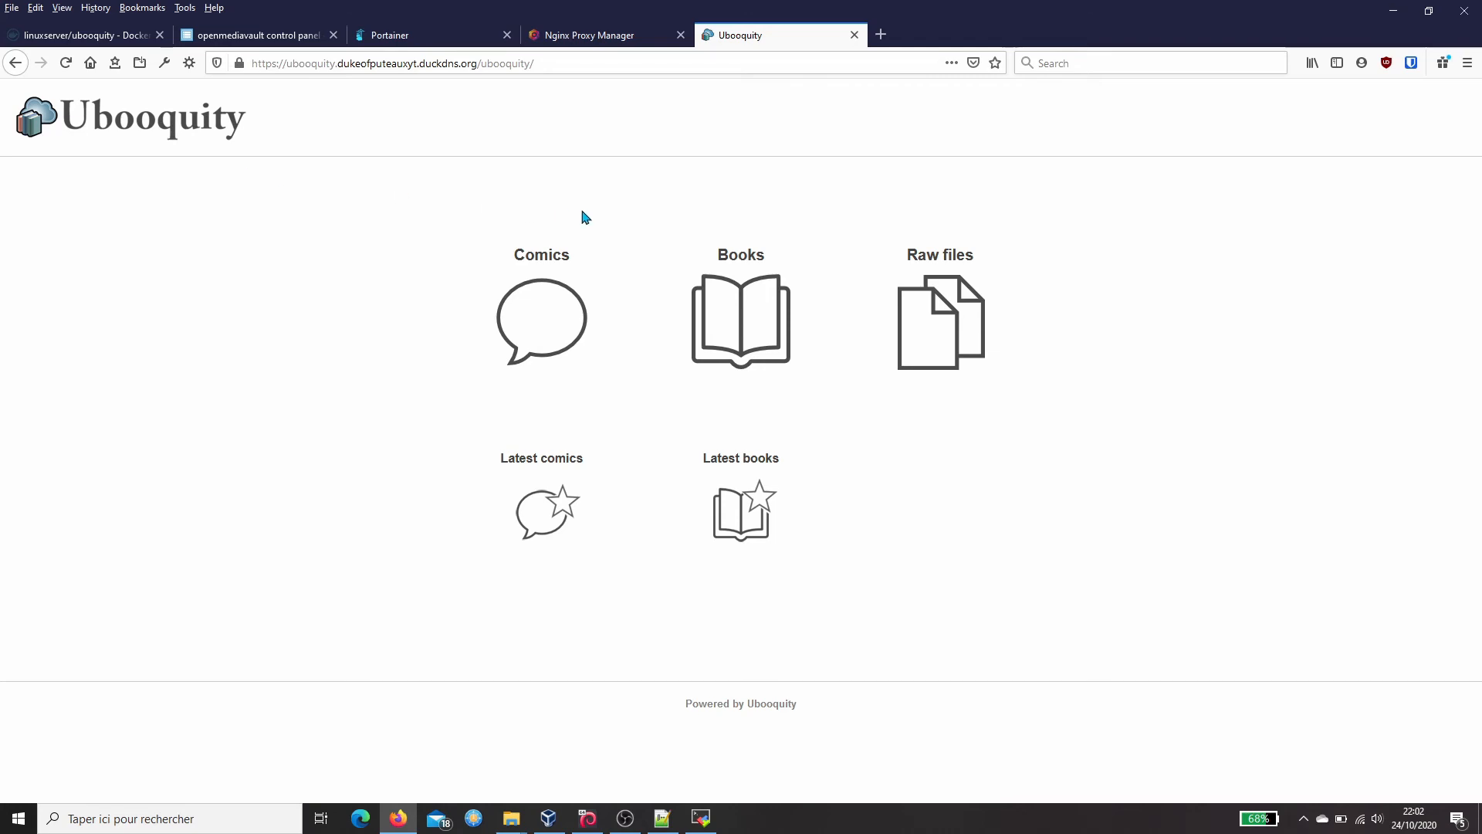
- Browse to the books folder in Ubooquity, try to read "Vingt mille lieues sous les mers" online, and return to the folder
left_click(750, 485)
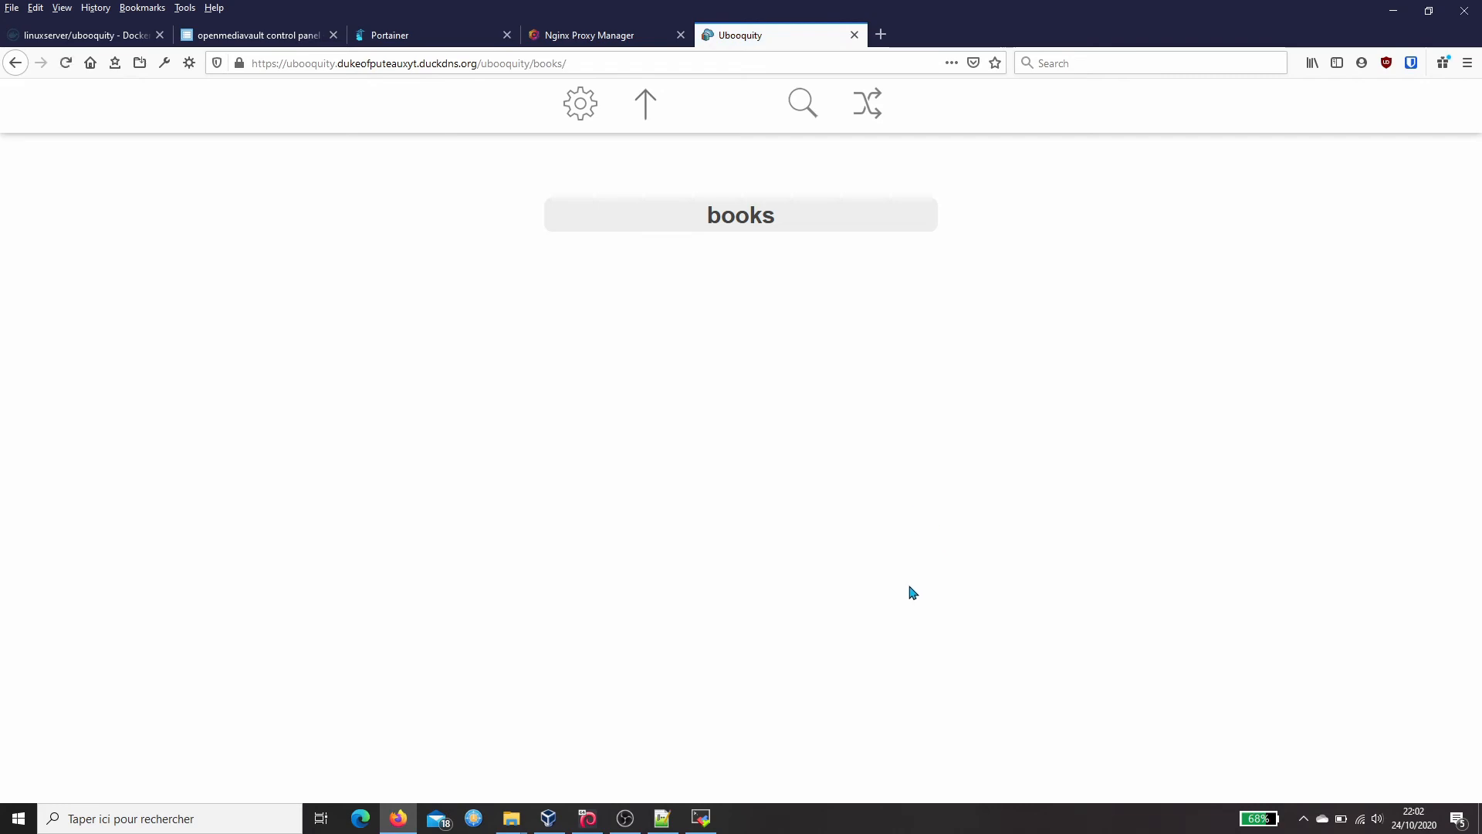
left_click(711, 217)
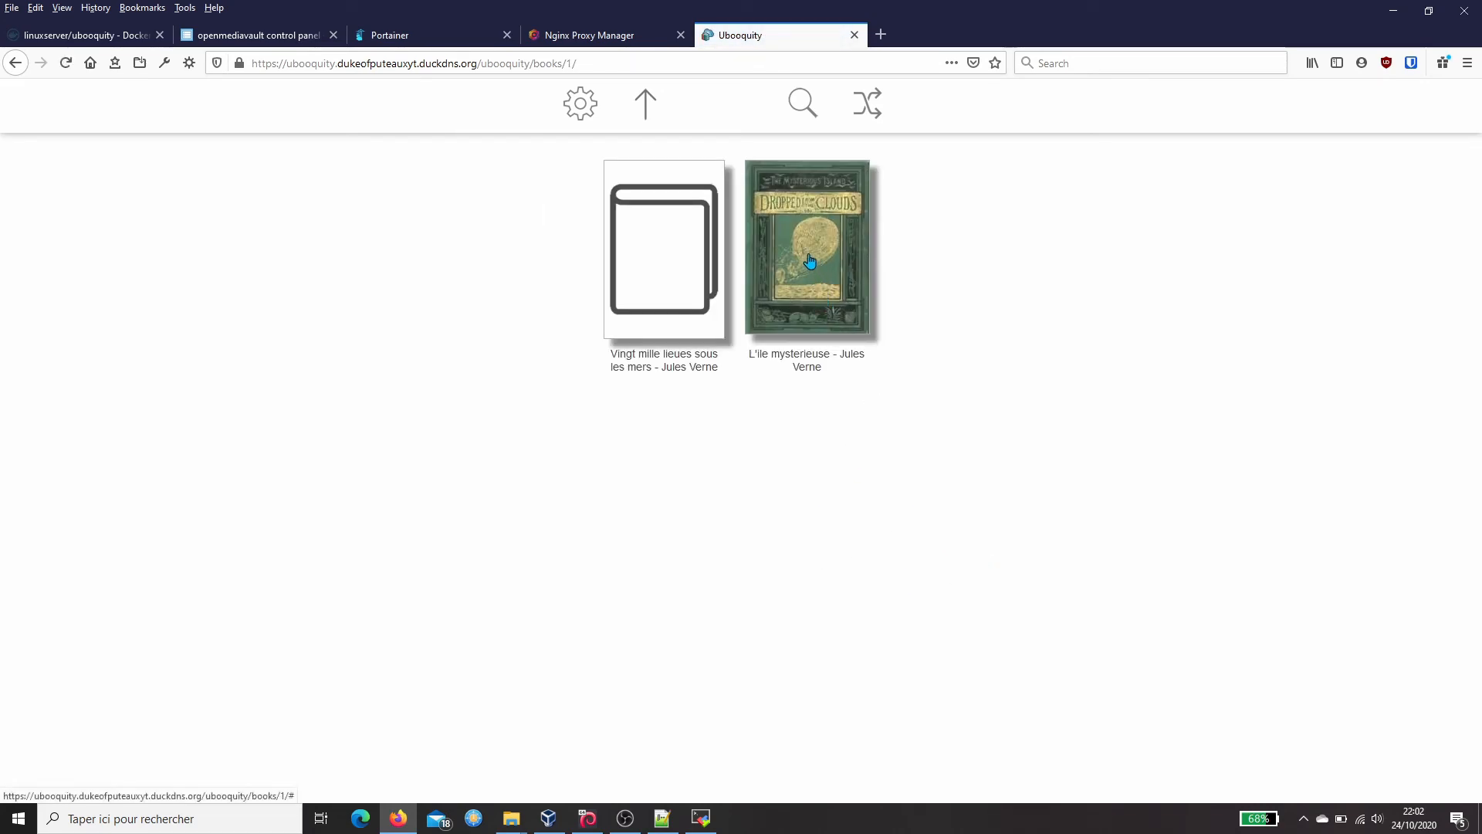
left_click(677, 255)
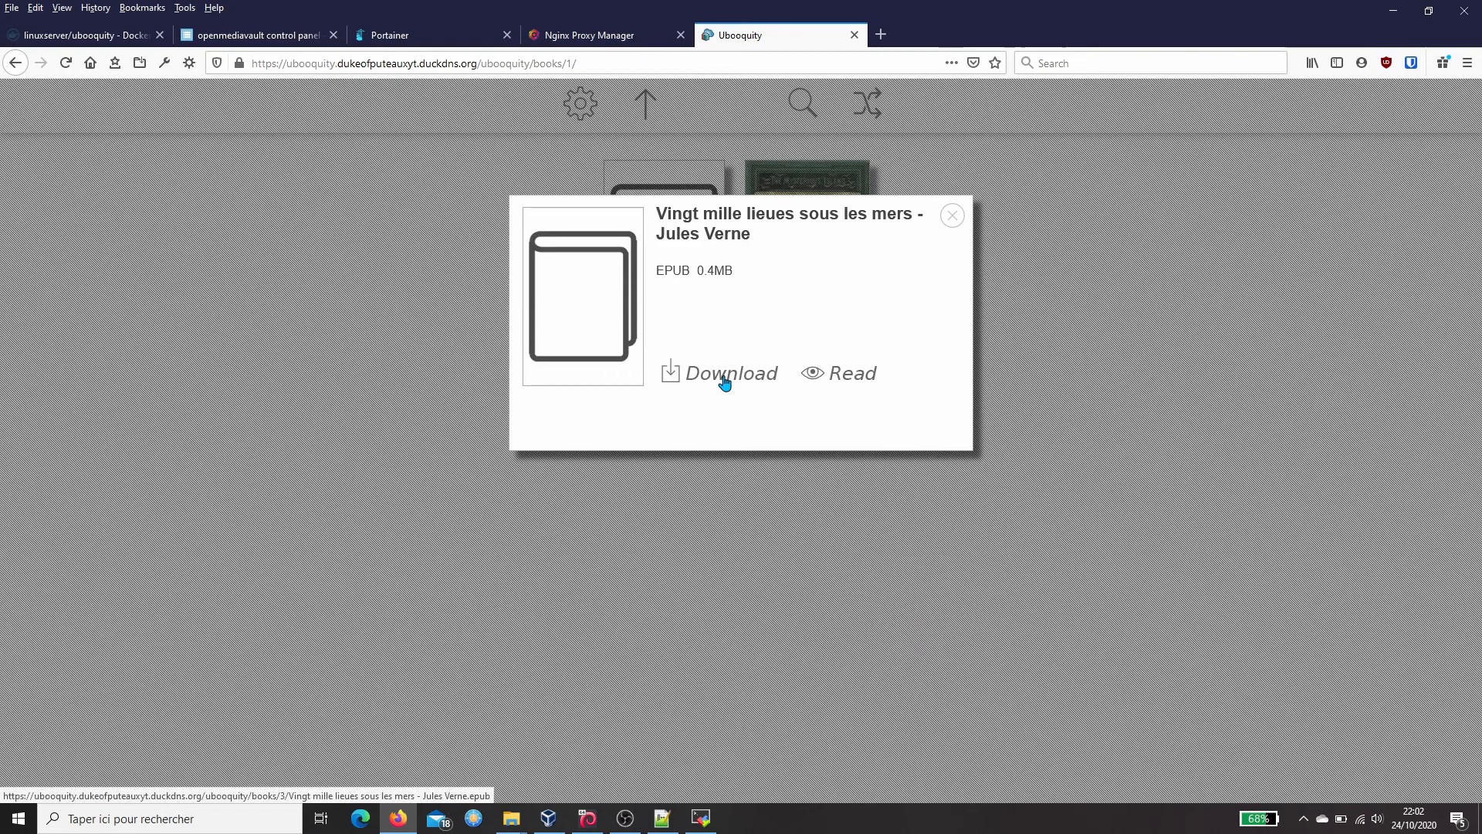
left_click(850, 380)
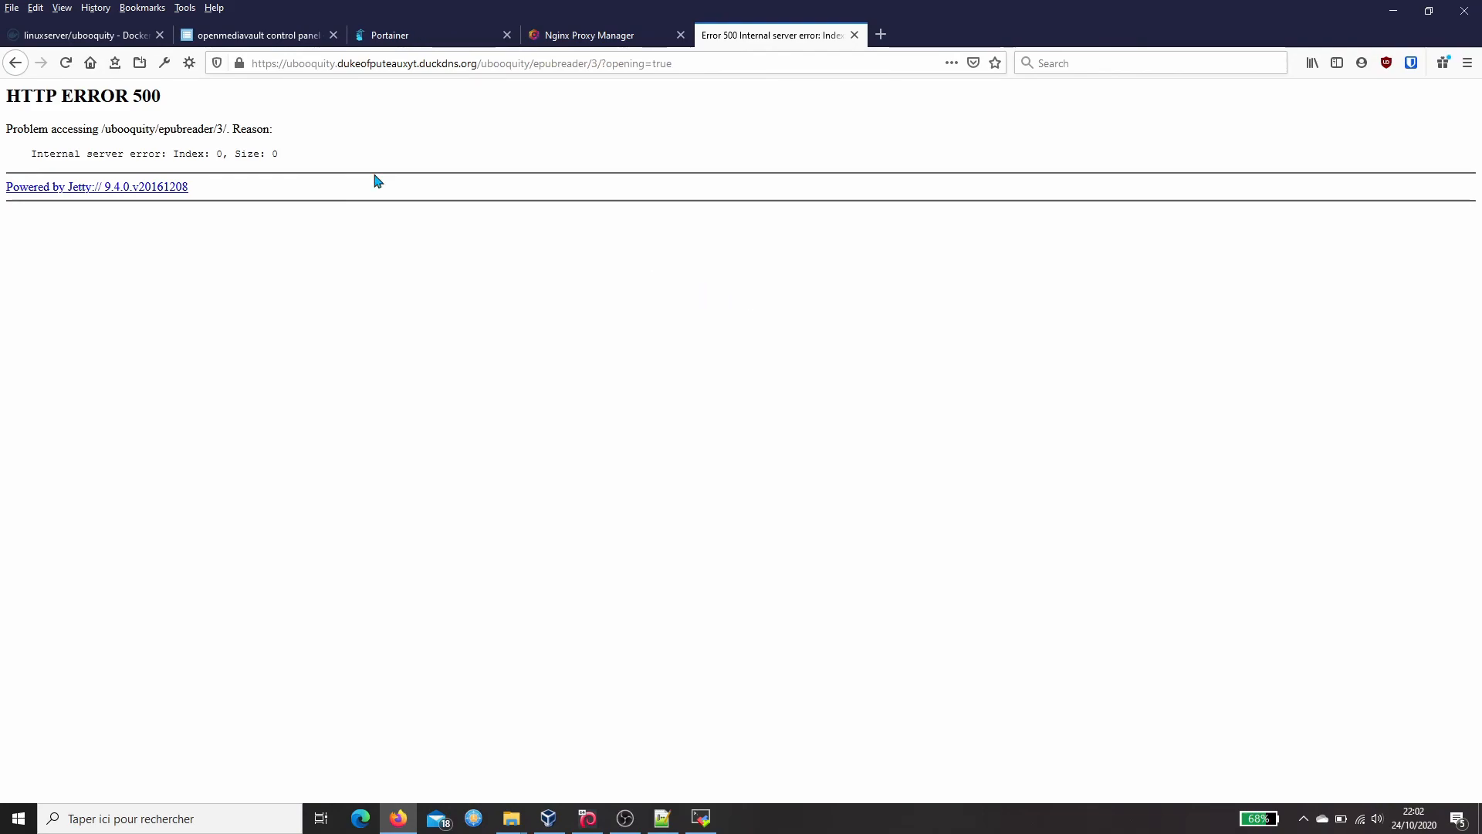
left_click(15, 64)
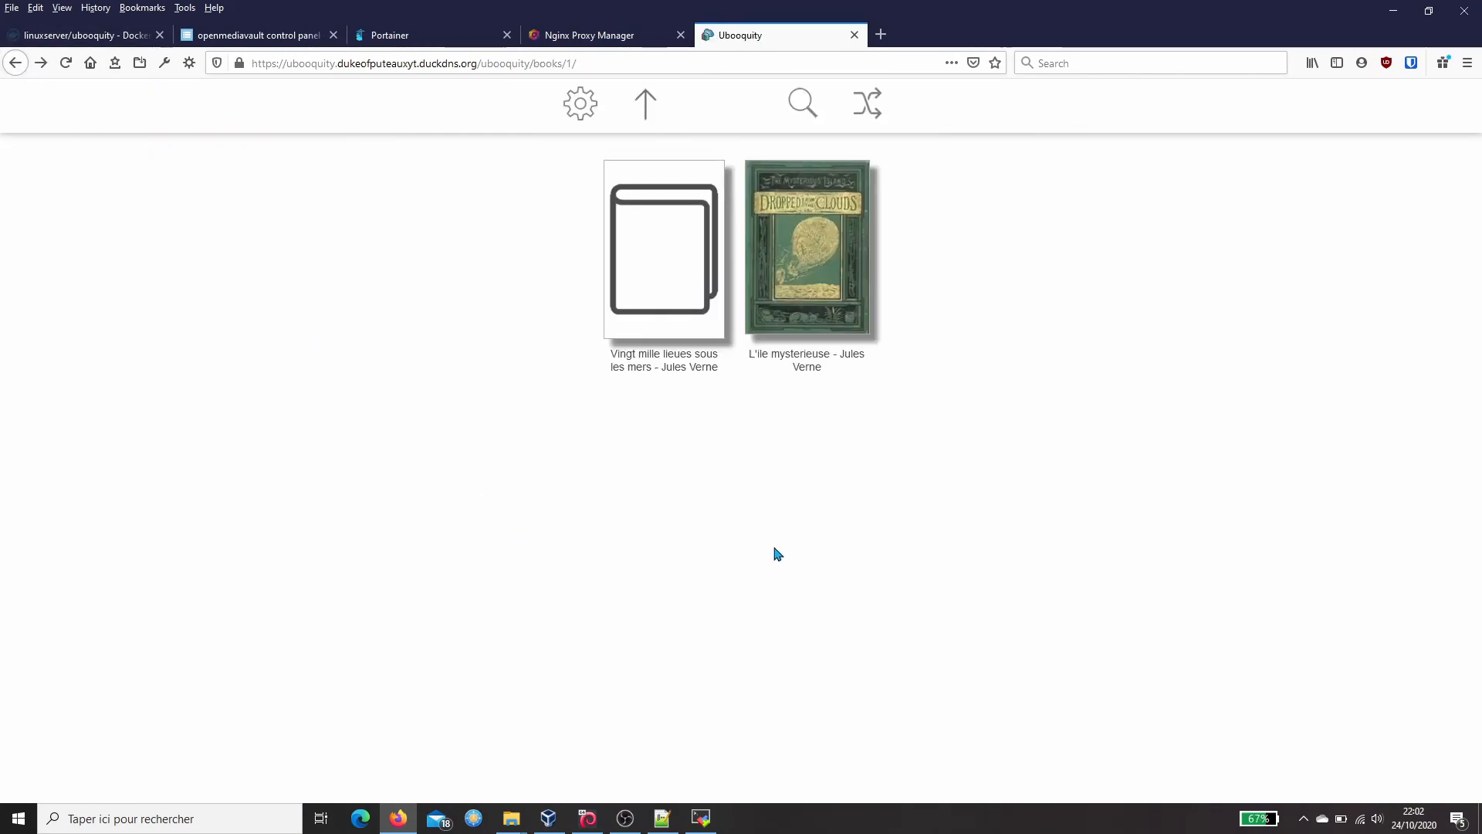
- Download "Vingt mille lieues sous les mers" as an EPUB file, save it, and close the book's details
left_click(699, 292)
left_click(739, 378)
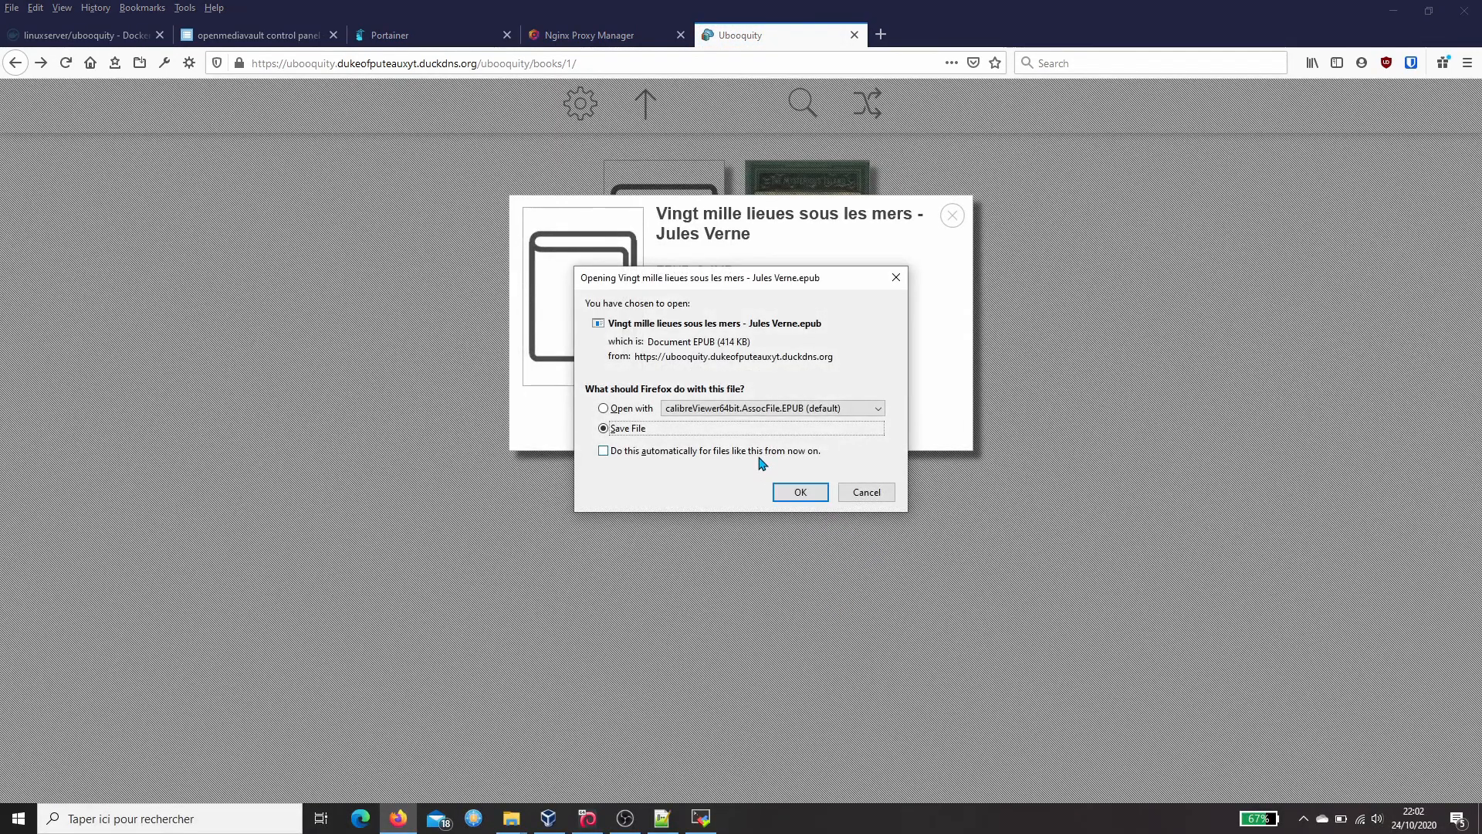
left_click(800, 492)
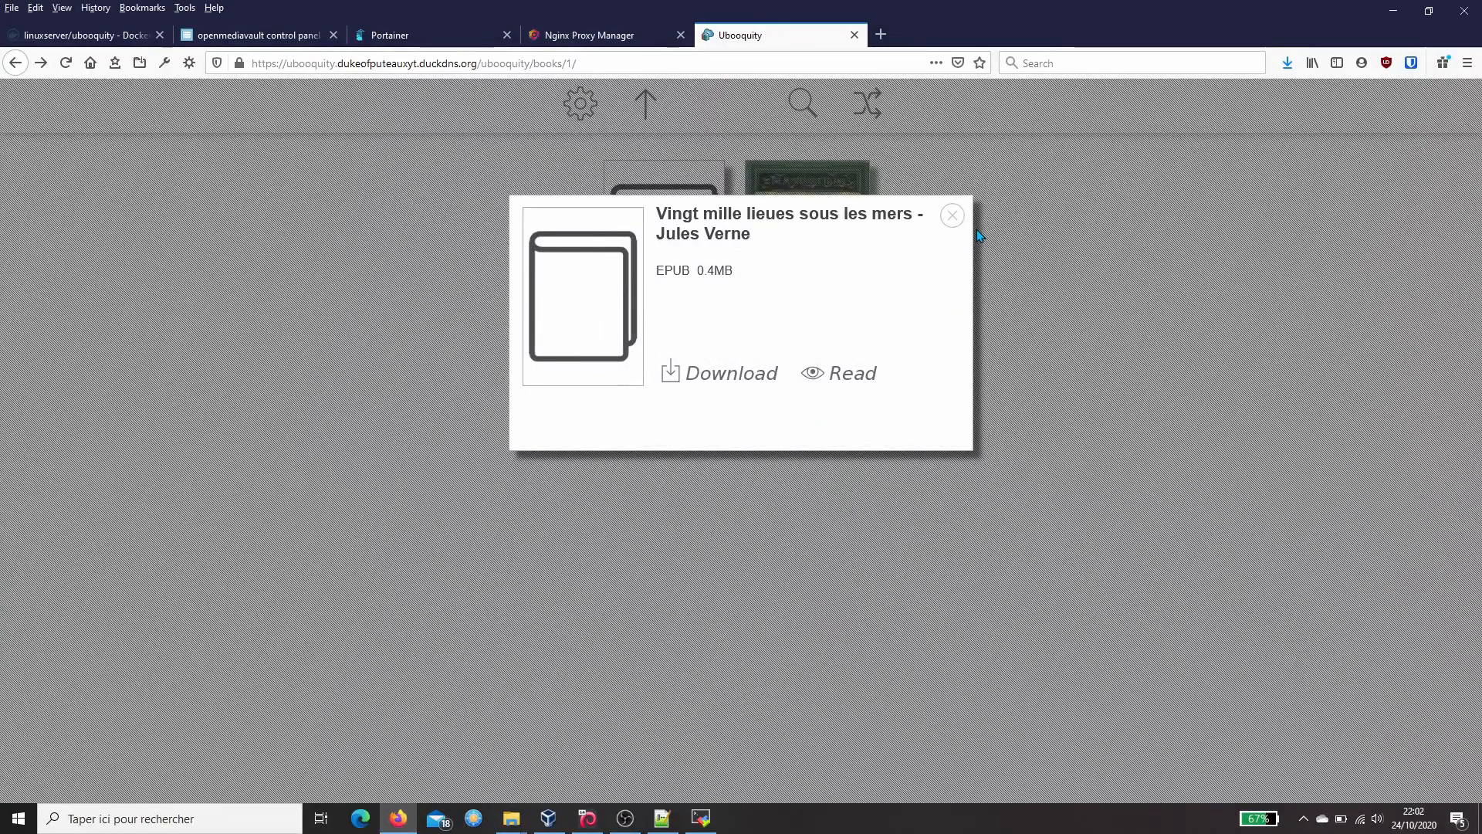
left_click(954, 216)
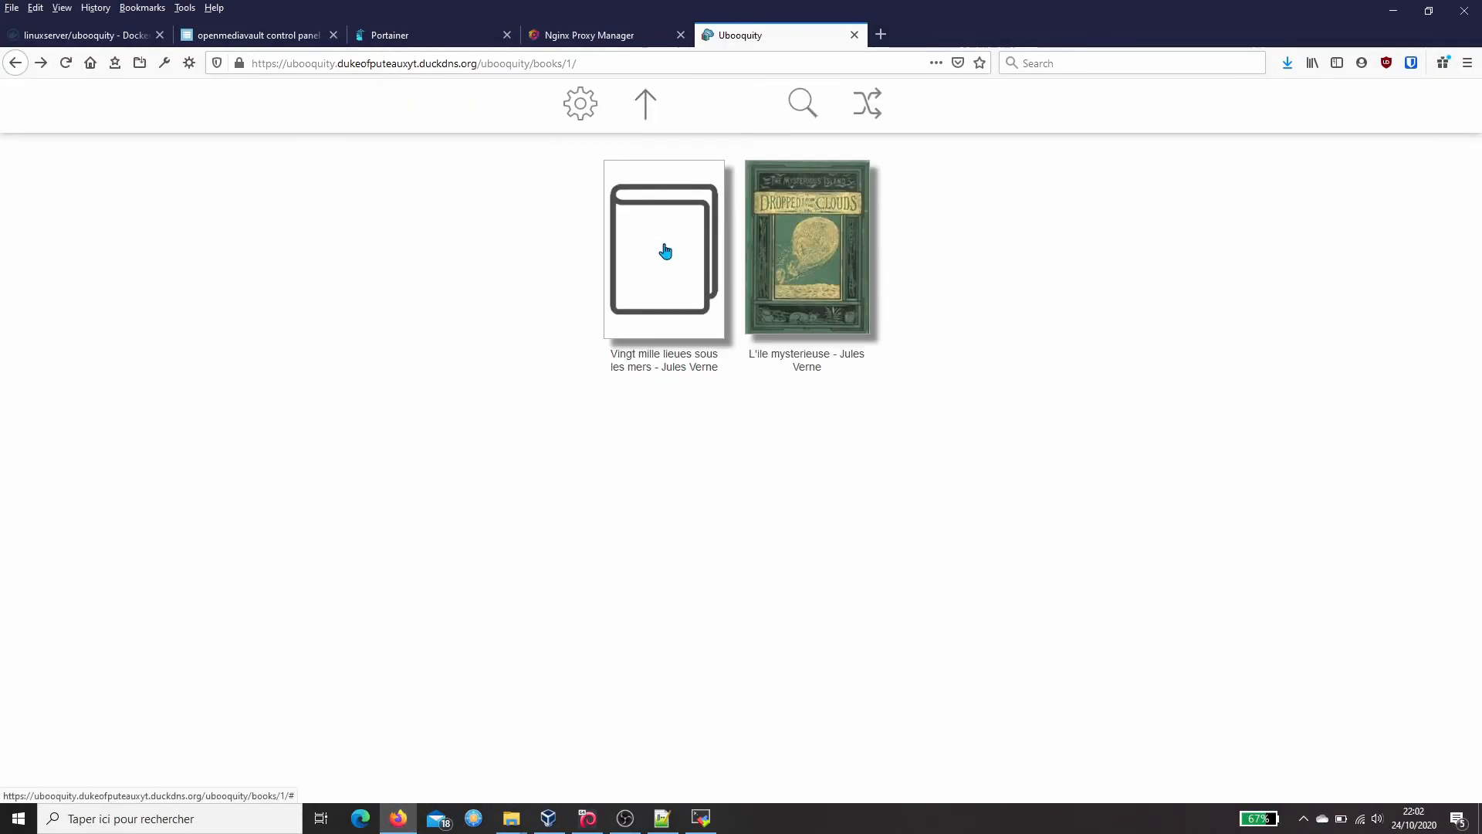
- Open "L'île Mystérieuse" in the online reader and page through it to Chapitre III
left_click(807, 259)
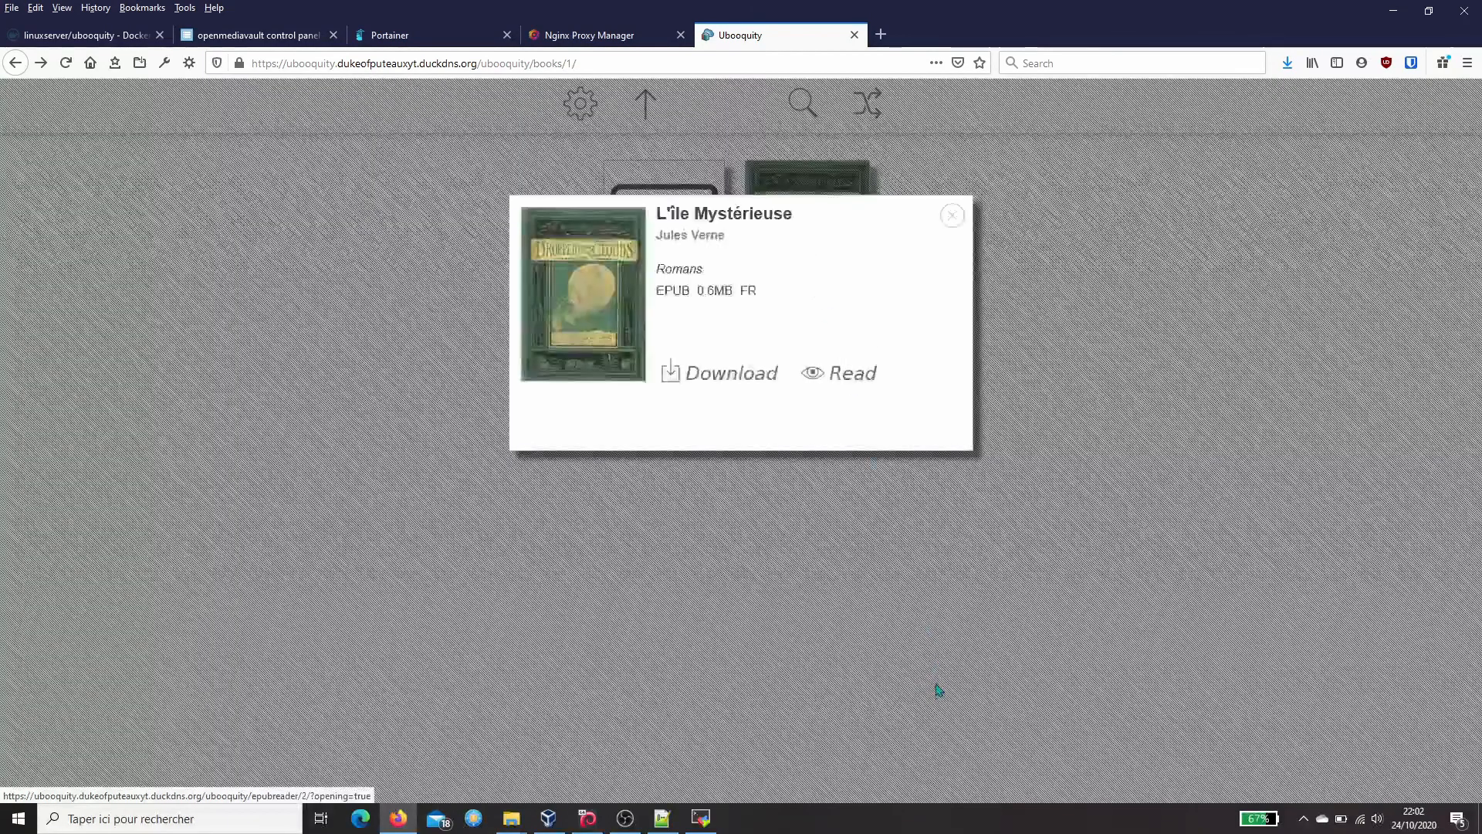
left_click(838, 375)
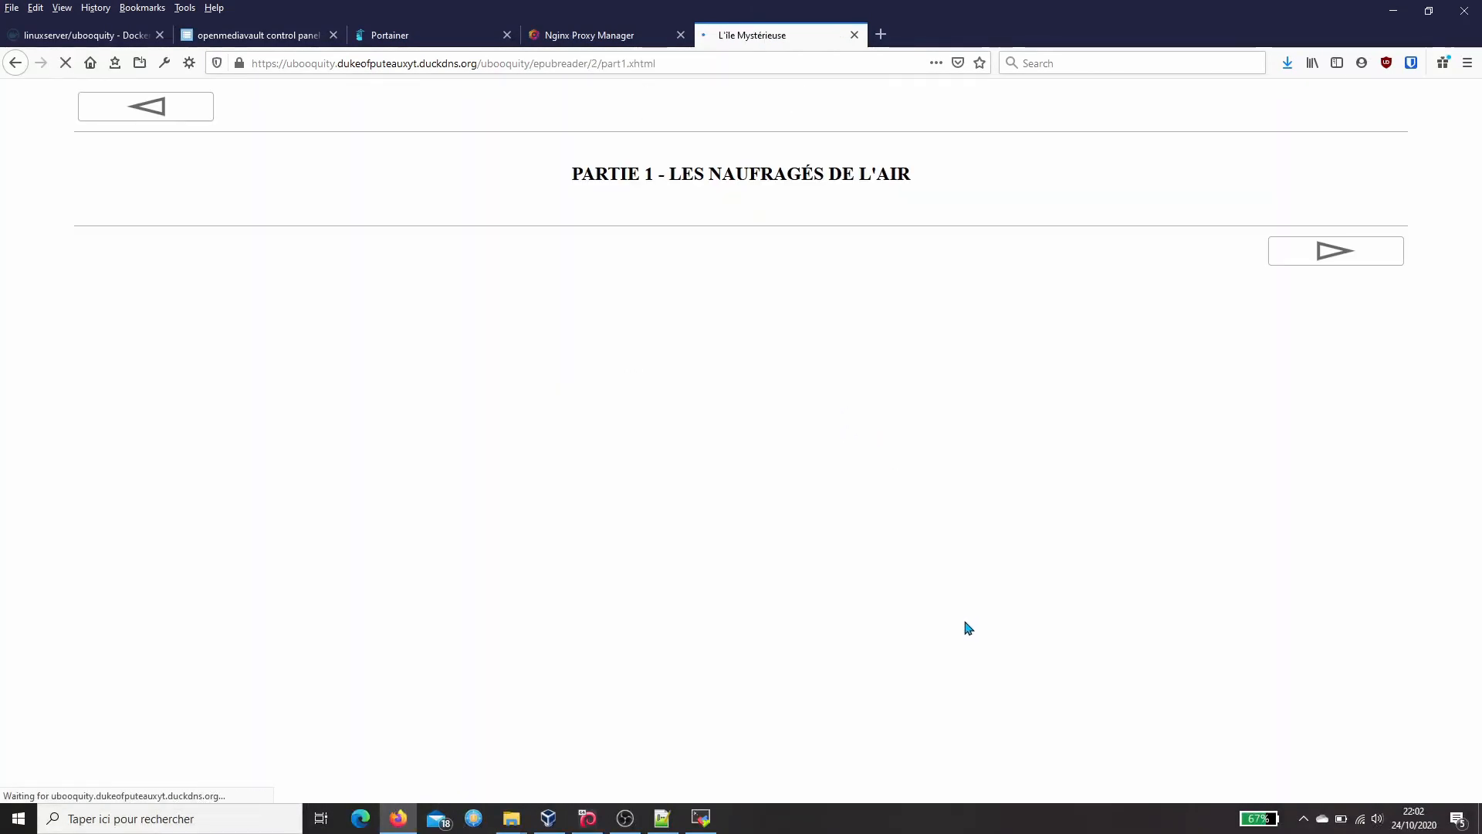
left_click(1334, 250)
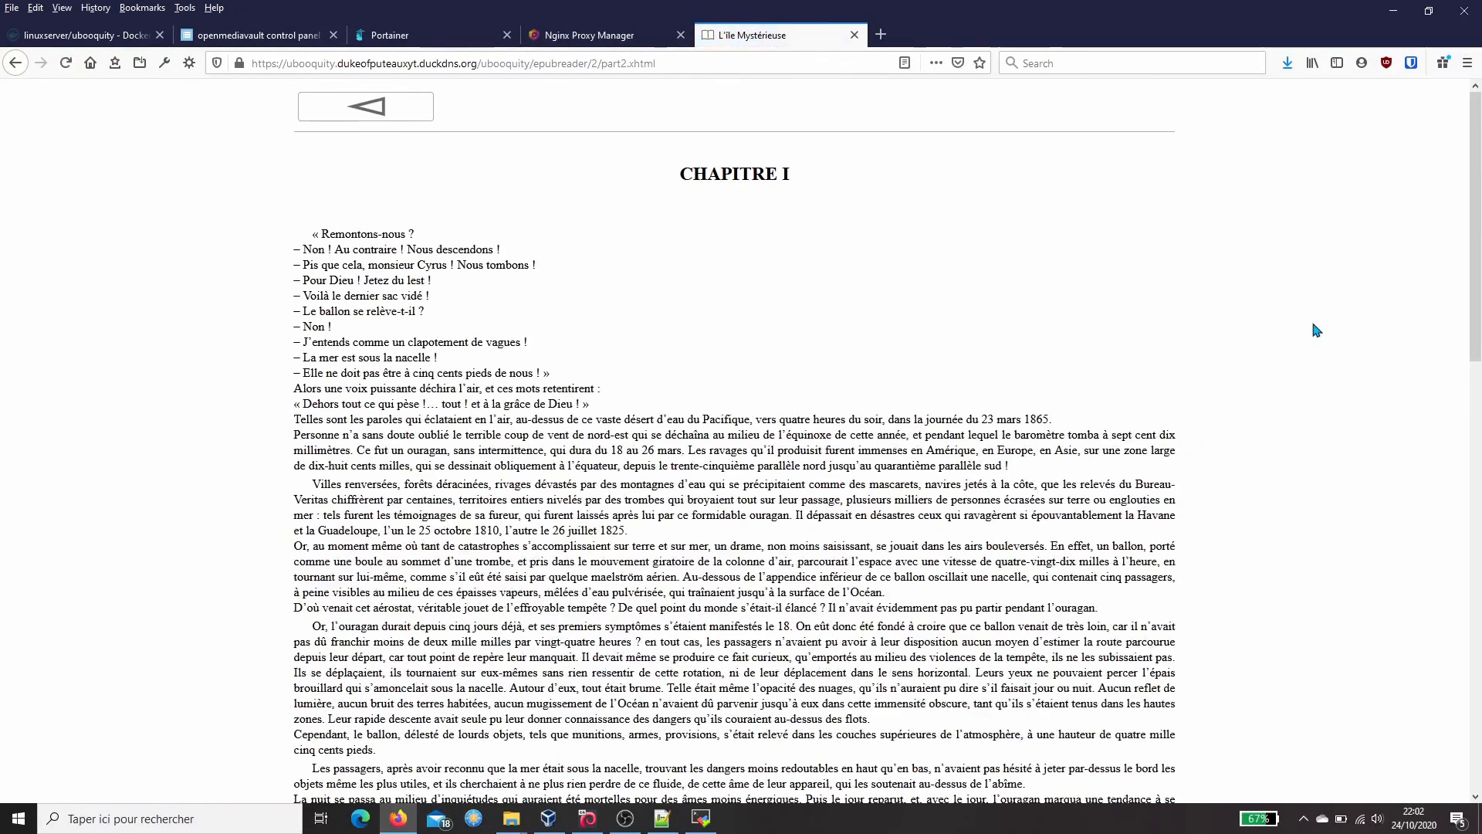
scroll(959, 318, "down", 15)
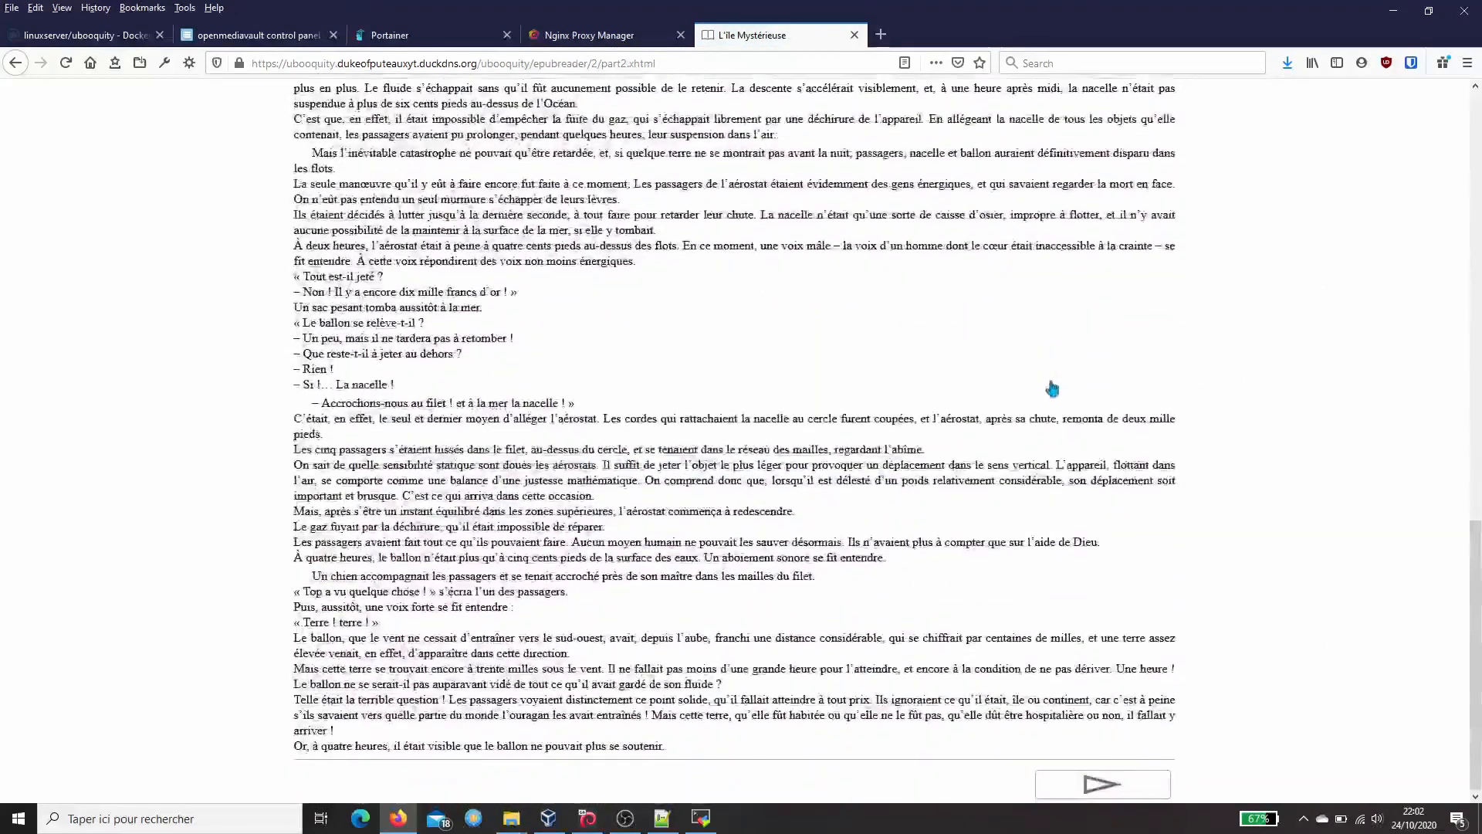
left_click(1100, 788)
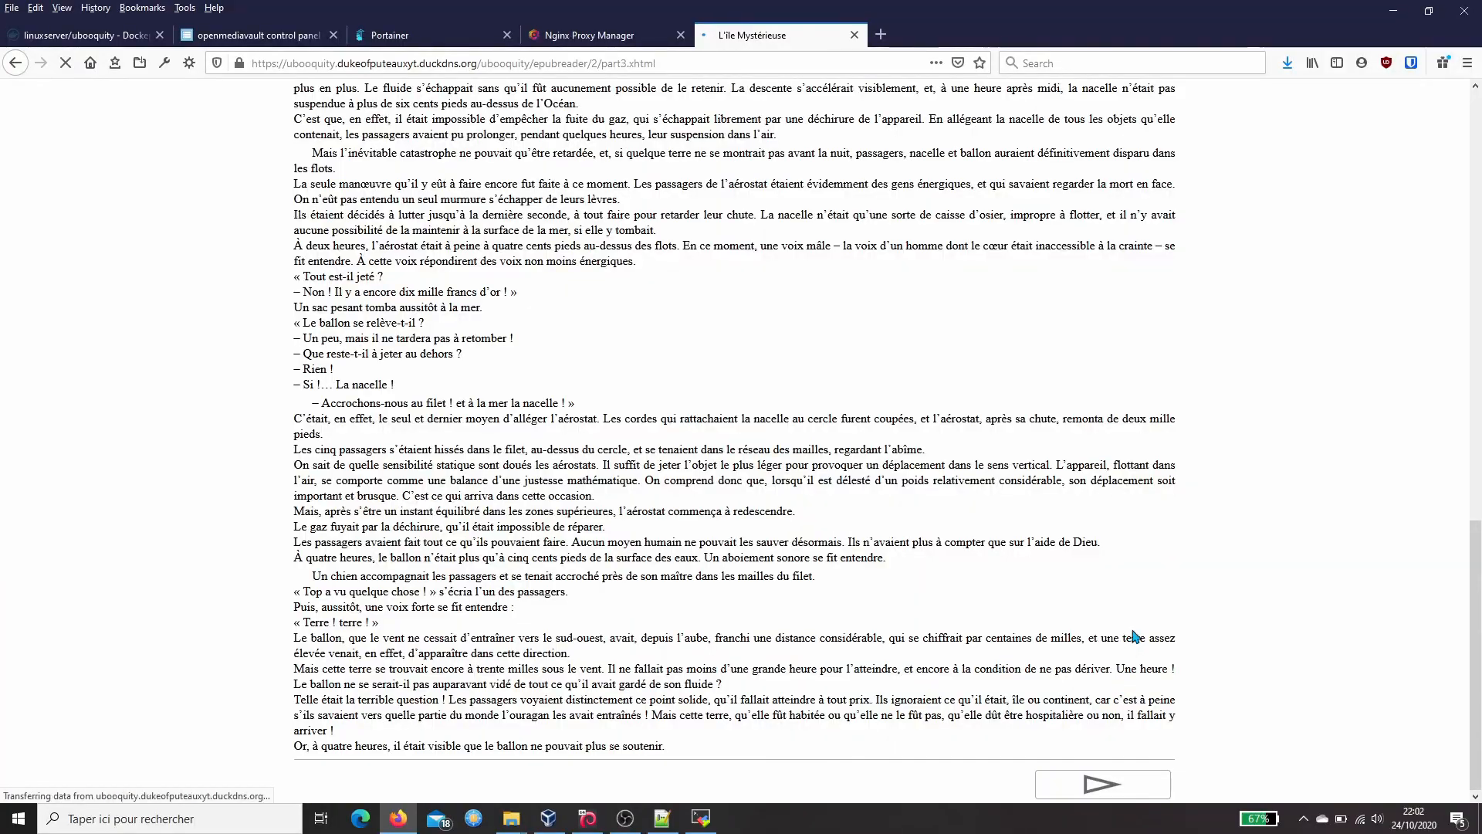
scroll(1135, 635, "down", 15)
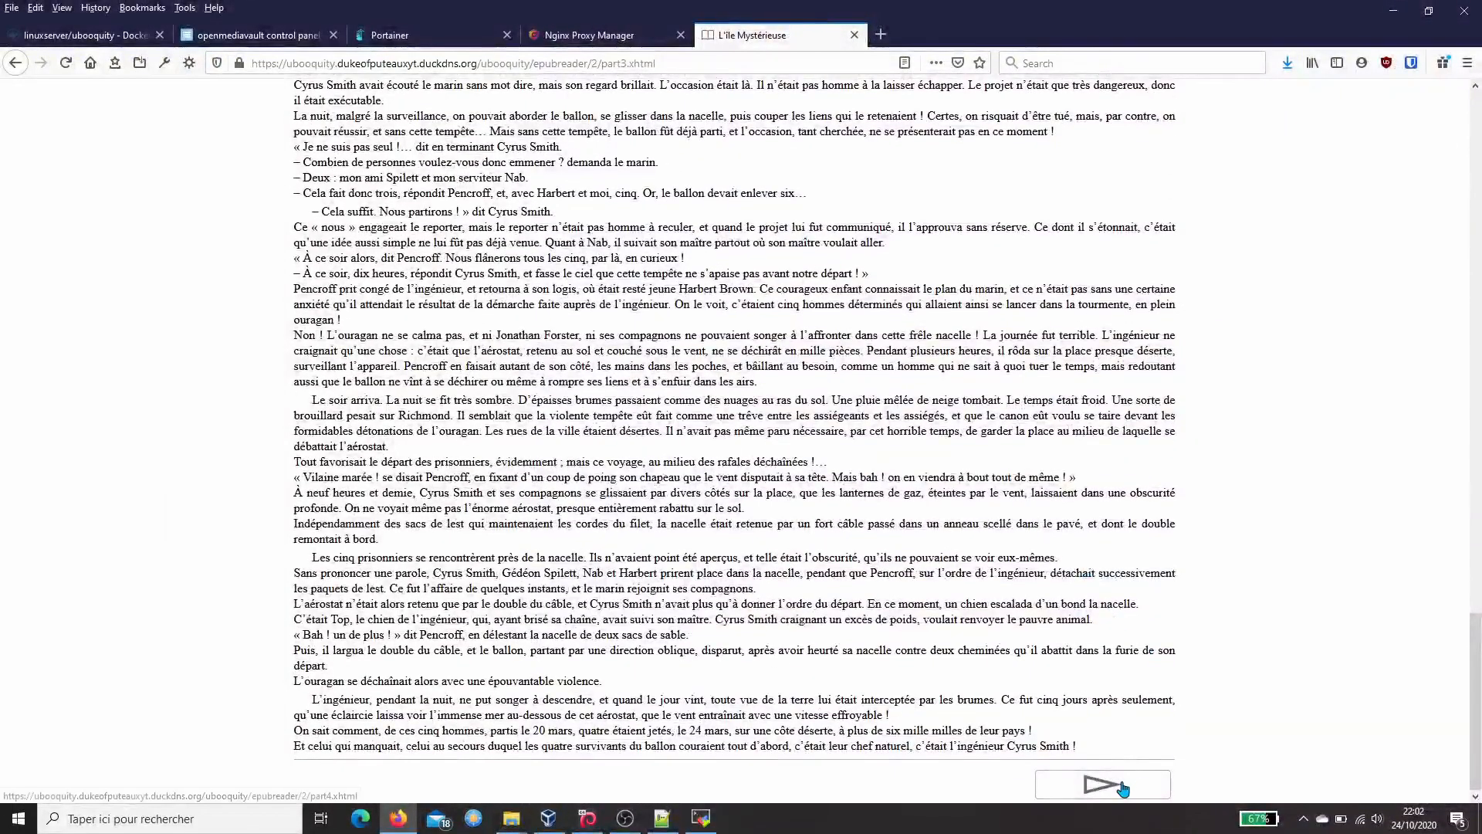
left_click(1124, 789)
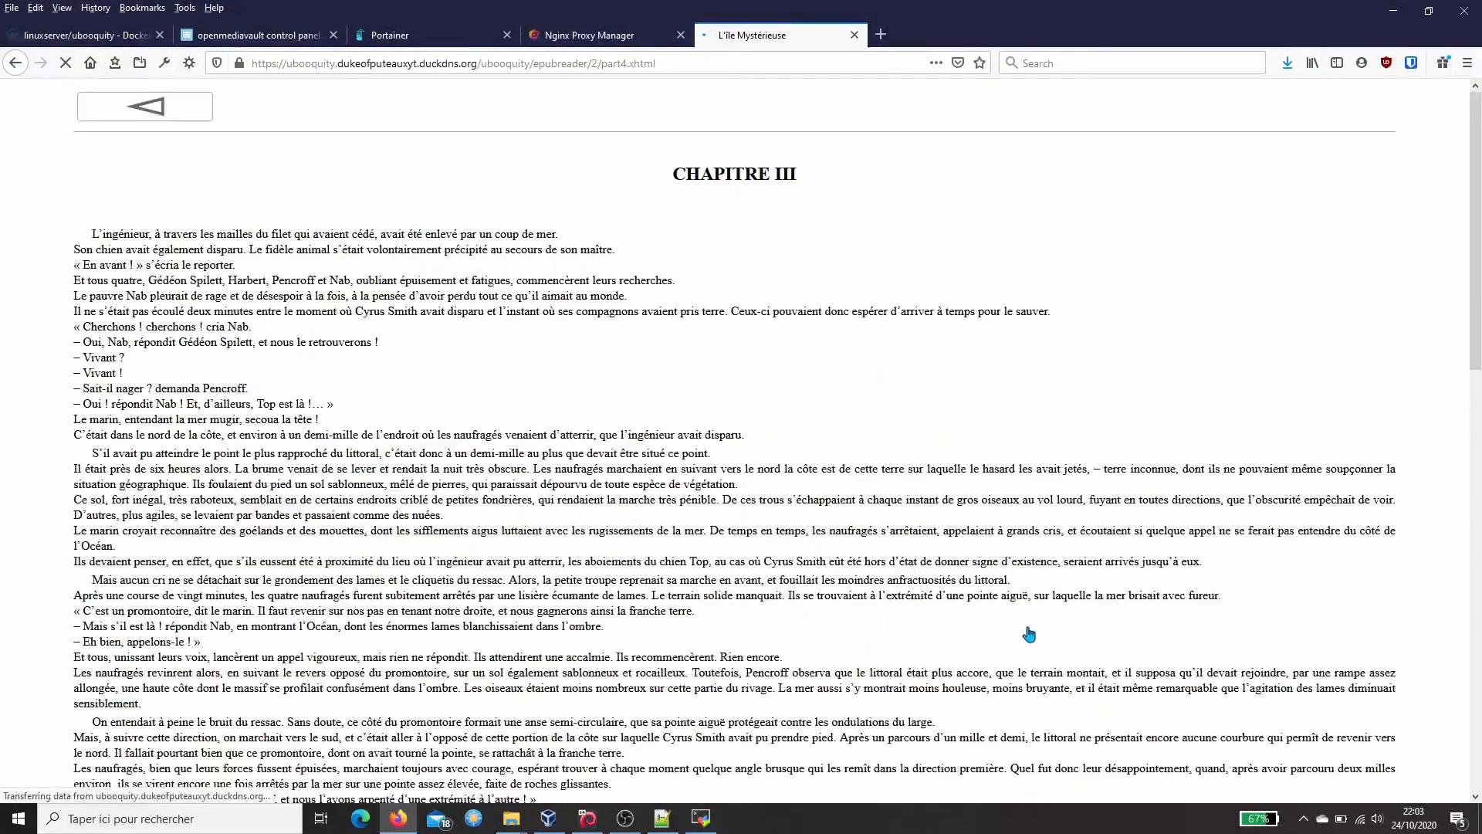